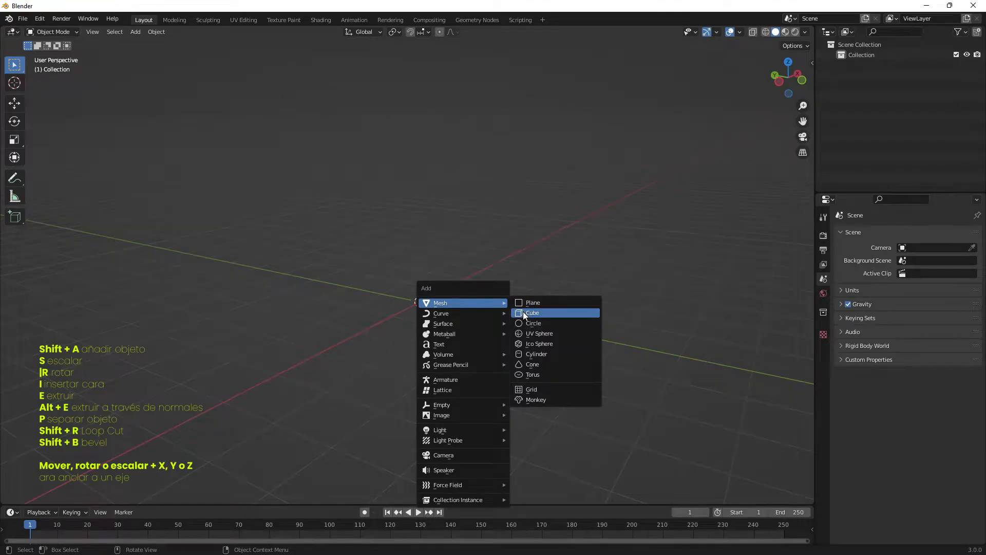
Add a cube mesh and scale it down along Z into a thin slab
click(523, 312)
key(s)
key(z)
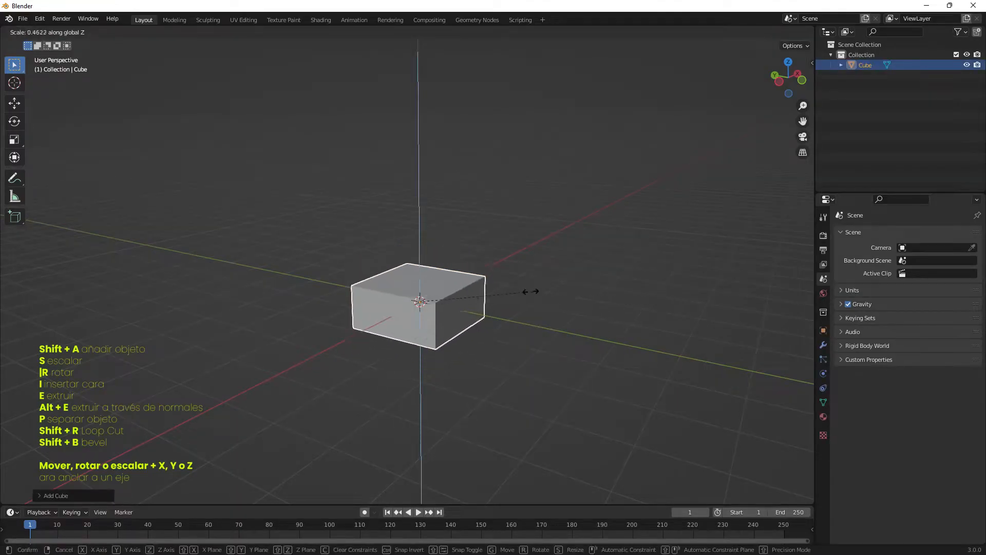
click(437, 289)
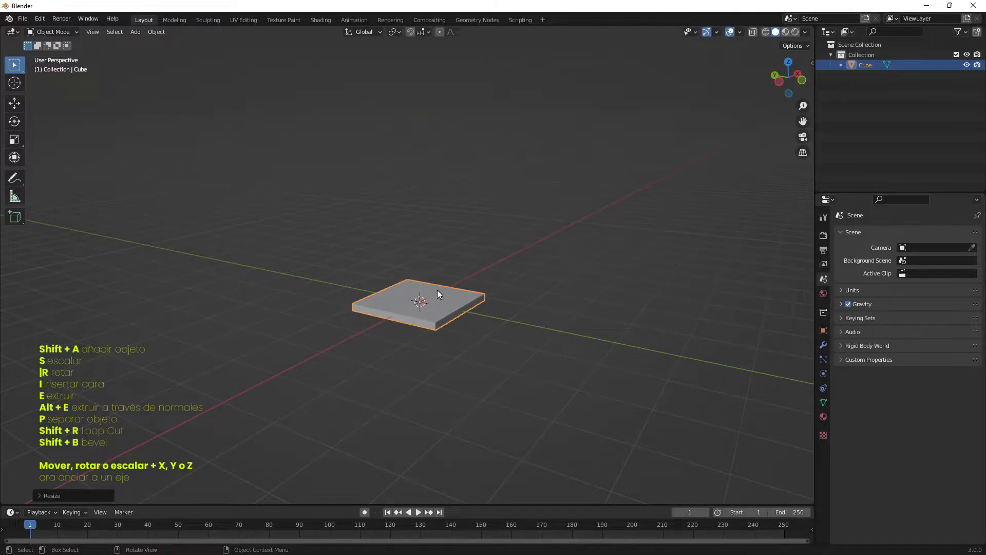
Scale the slab up uniformly into a wide square floor plate
key(KP_1)
middle_drag(437, 290, 518, 285)
key(s)
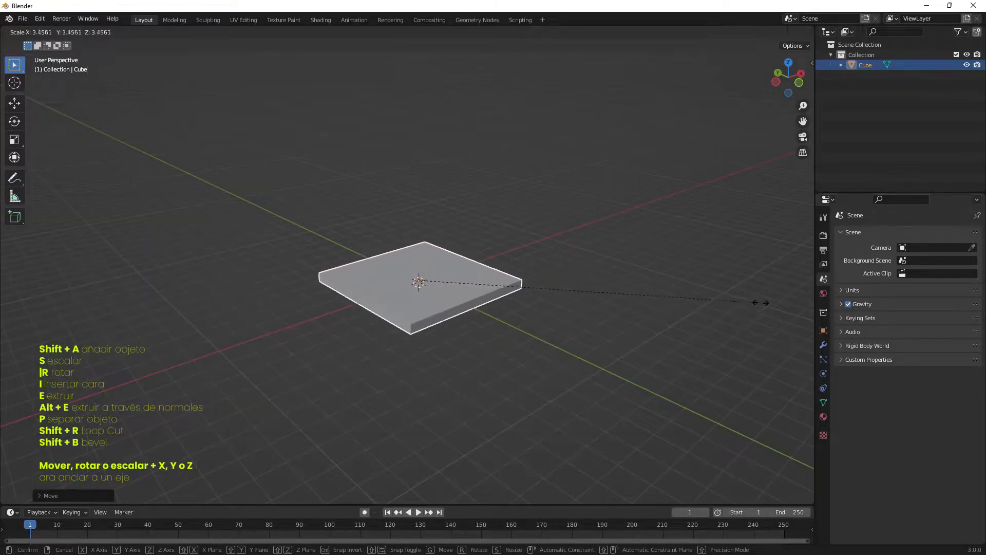
click(787, 308)
Adjust the floor plate's thickness along Z and move it vertically onto the ground line
key(s)
key(z)
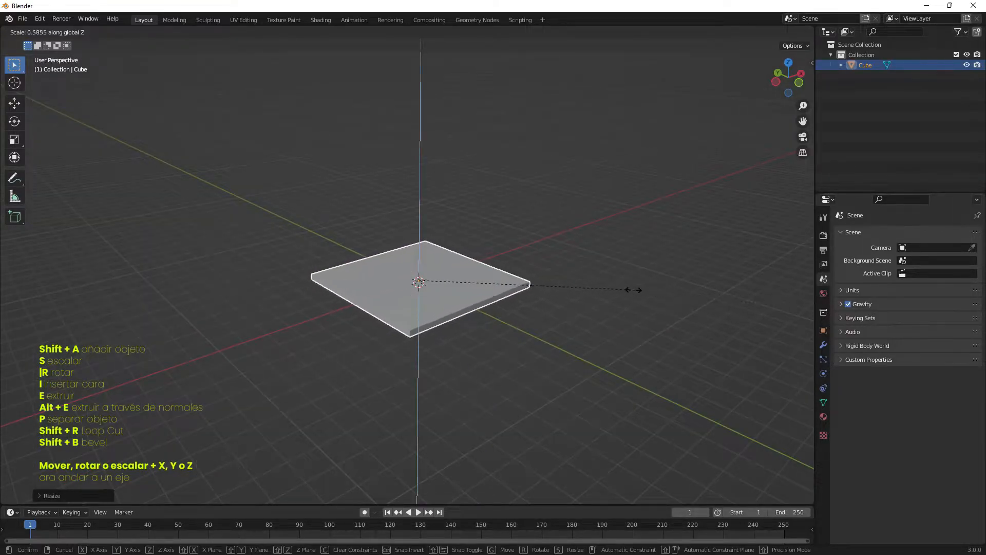
key(KP_1)
key(g)
click(640, 311)
key(s)
key(z)
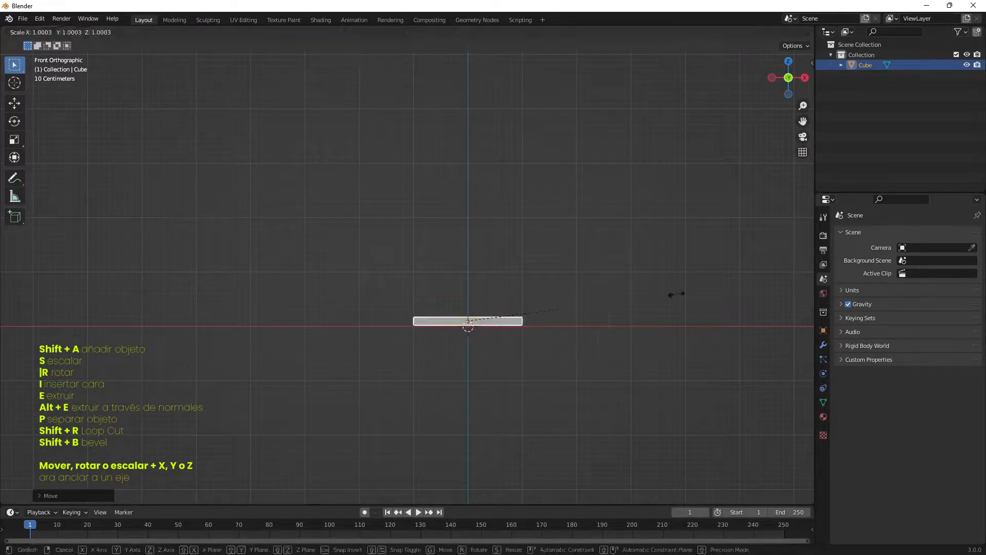
click(649, 294)
key(g)
key(z)
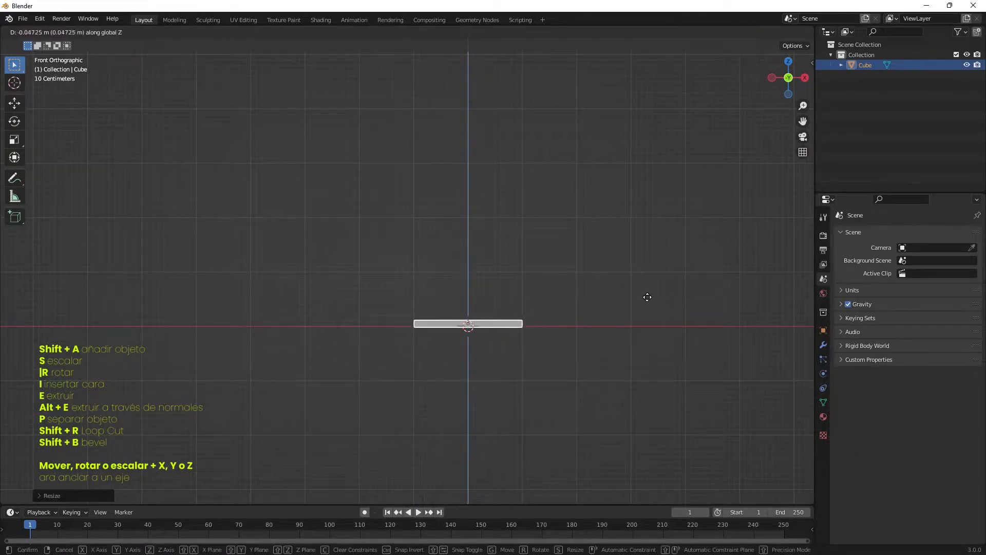
click(647, 295)
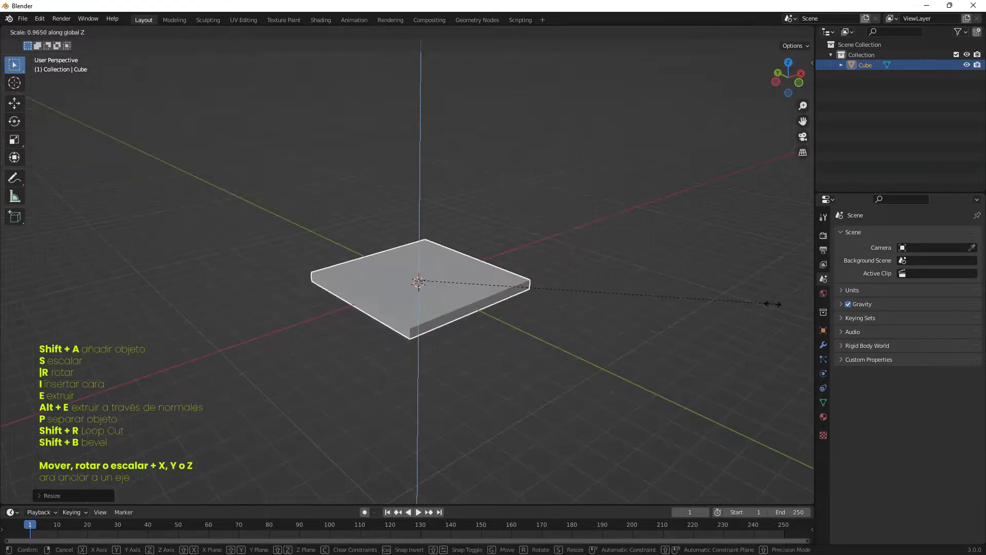
click(570, 282)
Add two perpendicular loop cuts to the floor plate, sliding each close to an outer edge
scroll(454, 291, up, 3)
middle_drag(555, 272, 477, 330)
key(Tab)
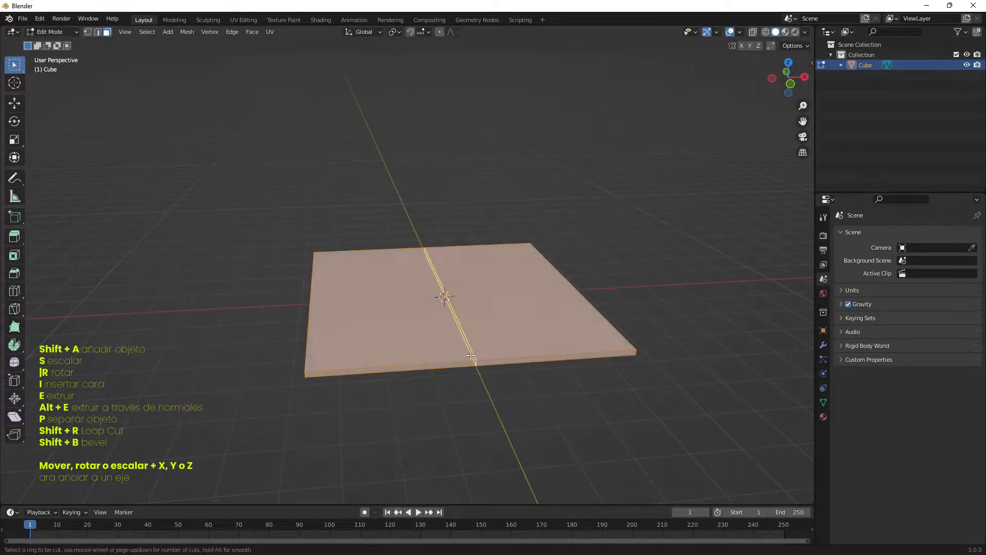
click(471, 356)
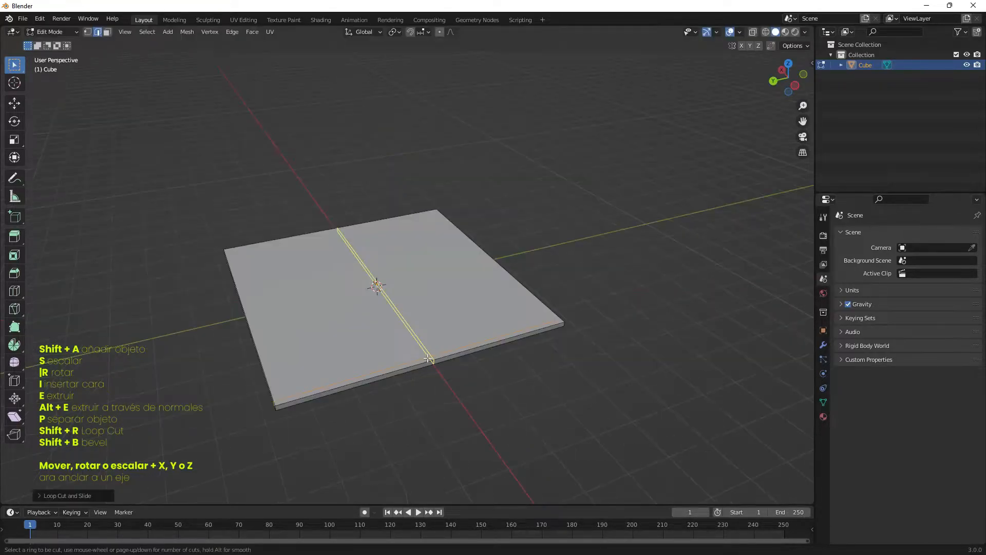
click(426, 358)
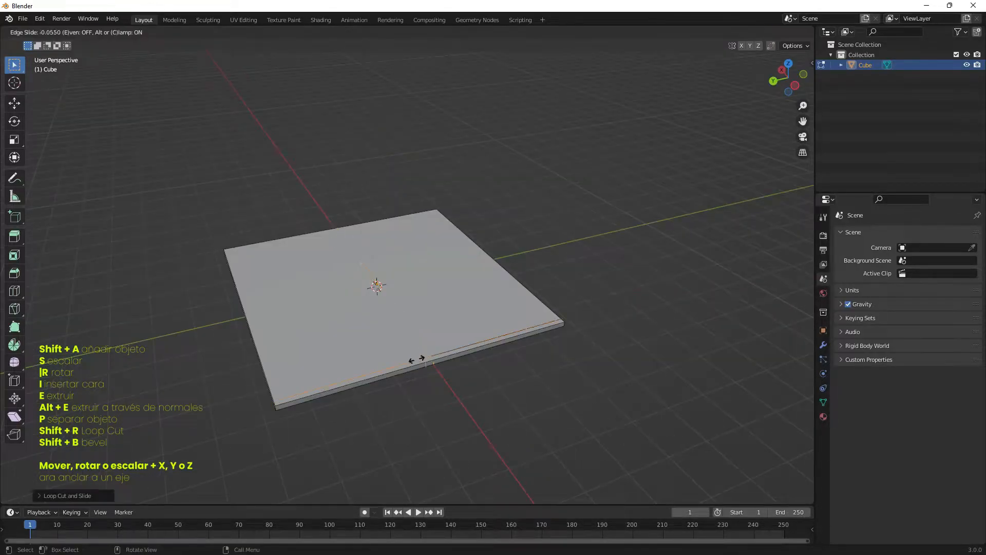
click(293, 407)
Extrude the two narrow edge strips of the floor upward into walls, plus a thin extra band along their tops
middle_drag(293, 408, 450, 362)
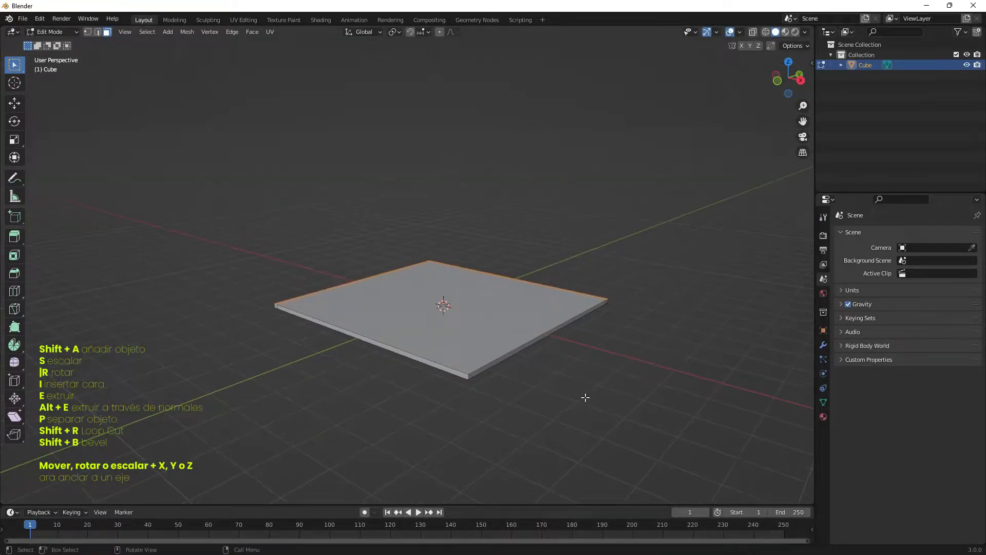
key(e)
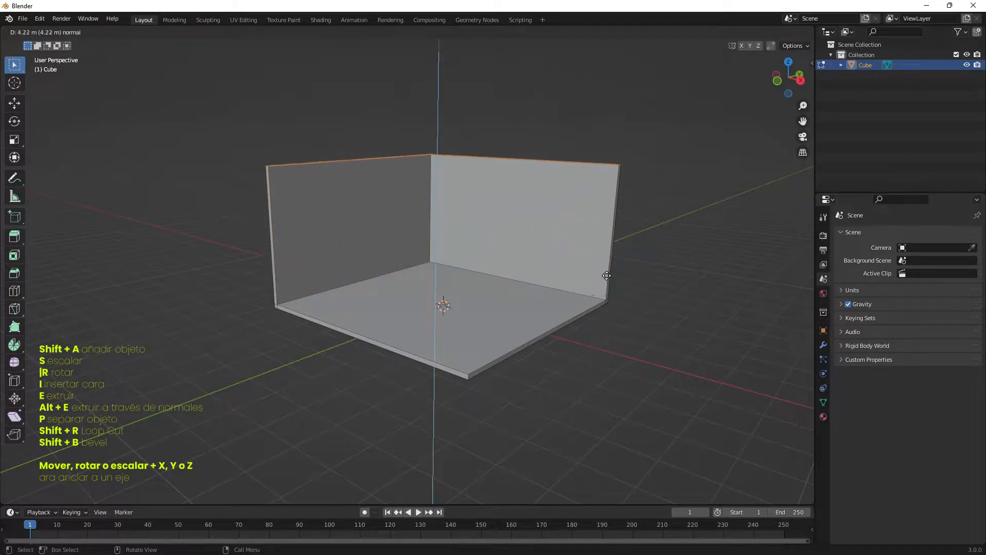
click(606, 218)
key(e)
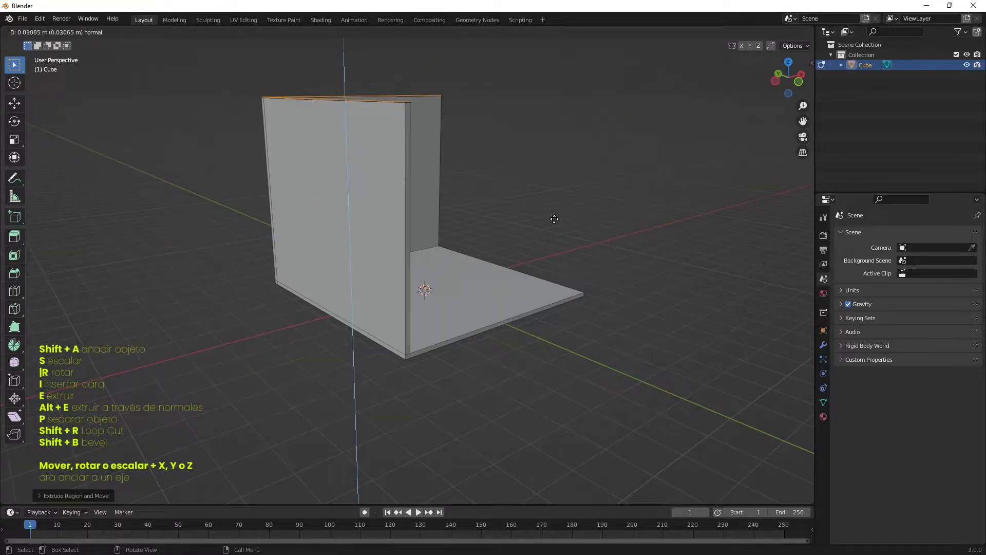
click(555, 212)
Extrude the inner faces of the walls' top band along their normals by about 0.03 m
middle_drag(555, 212, 422, 182)
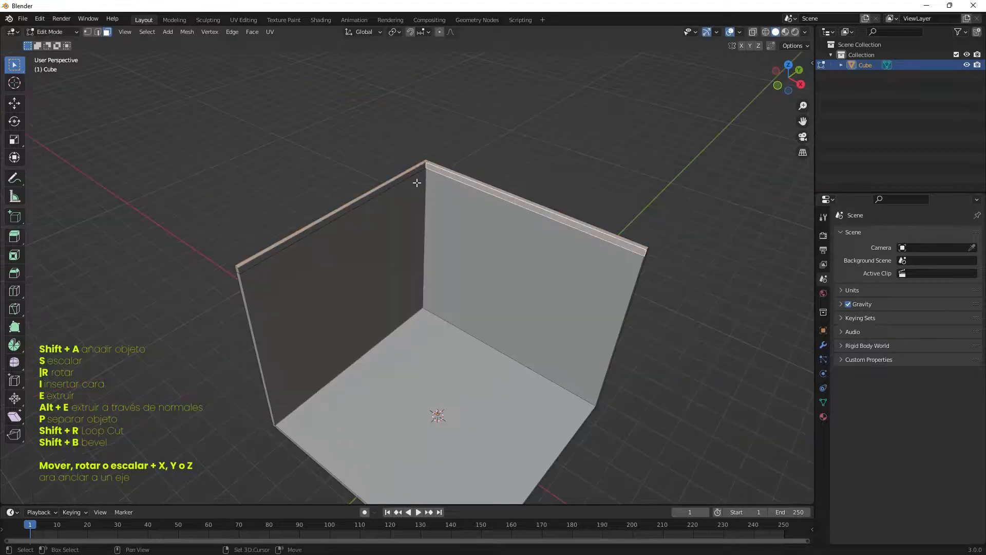
shift+click(397, 181)
key(alt+e)
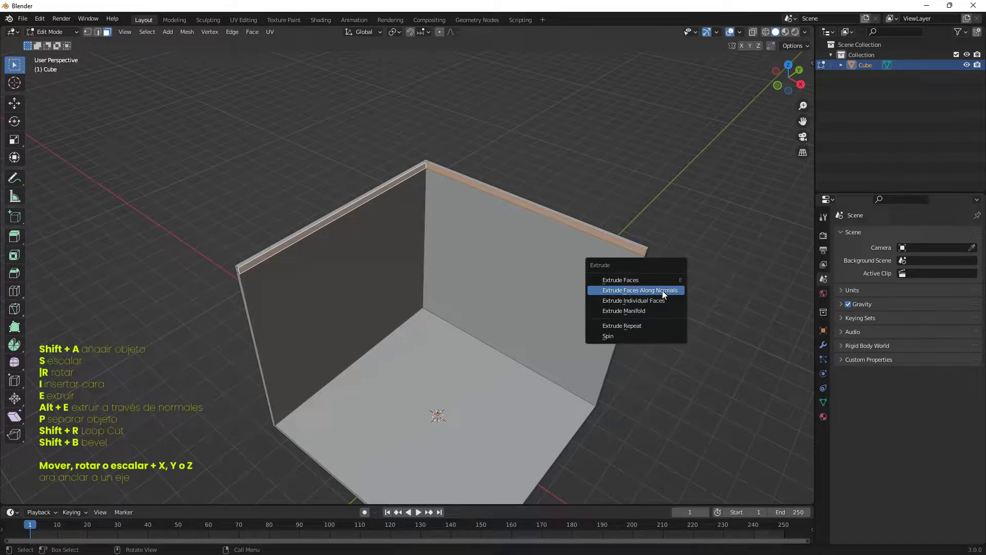
click(668, 291)
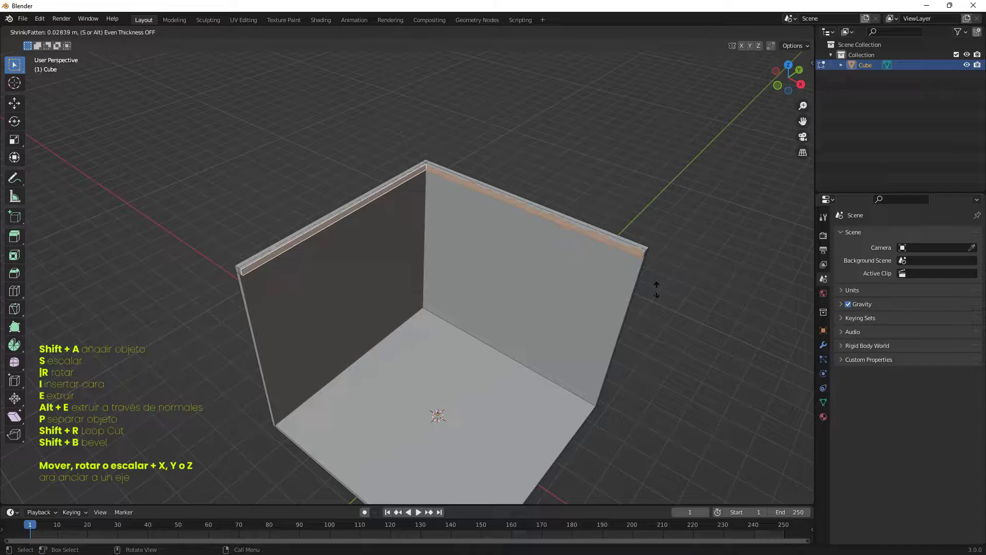
click(656, 290)
Add horizontal loop cuts around the walls and two vertical ones on one wall to outline a window
middle_drag(656, 291, 420, 305)
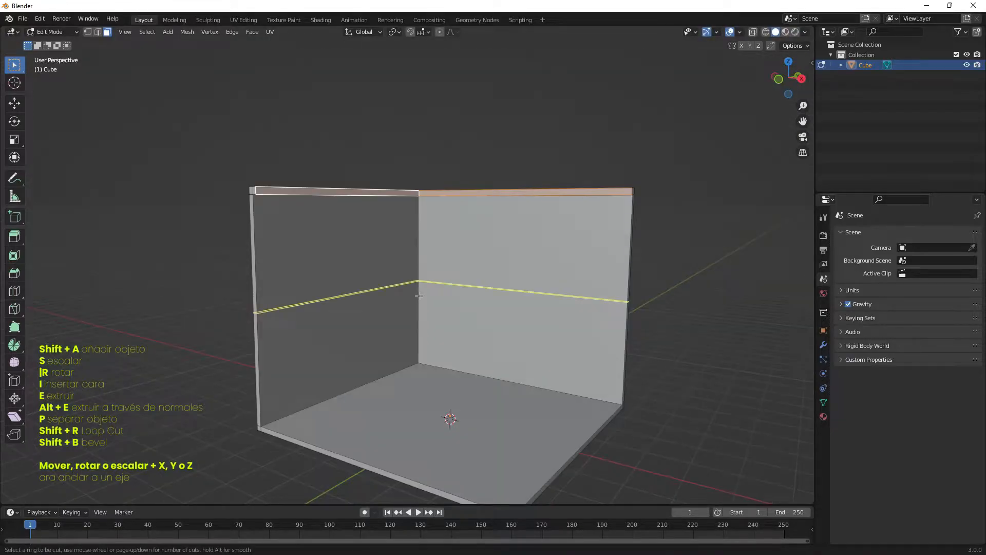
click(419, 296)
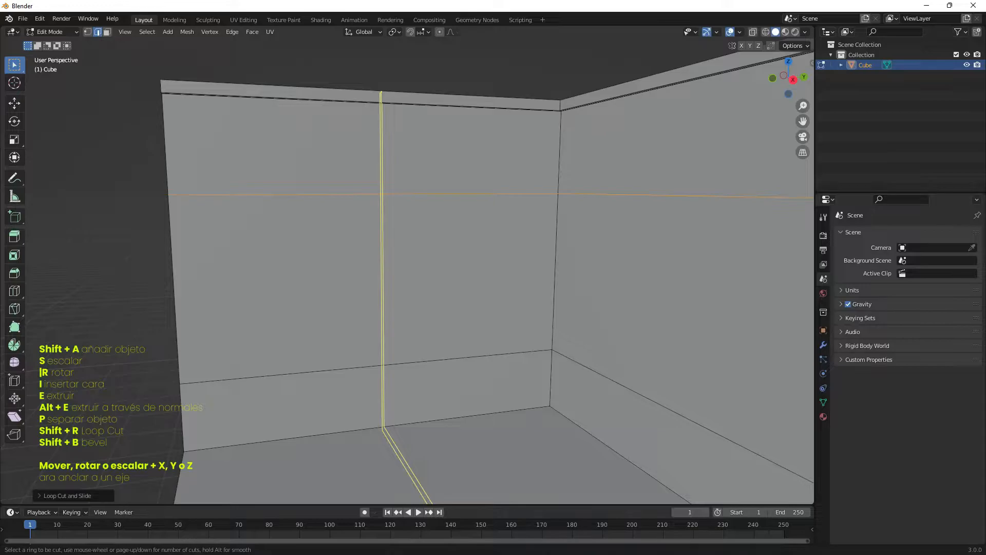
click(381, 366)
click(307, 378)
key(ctrl+r)
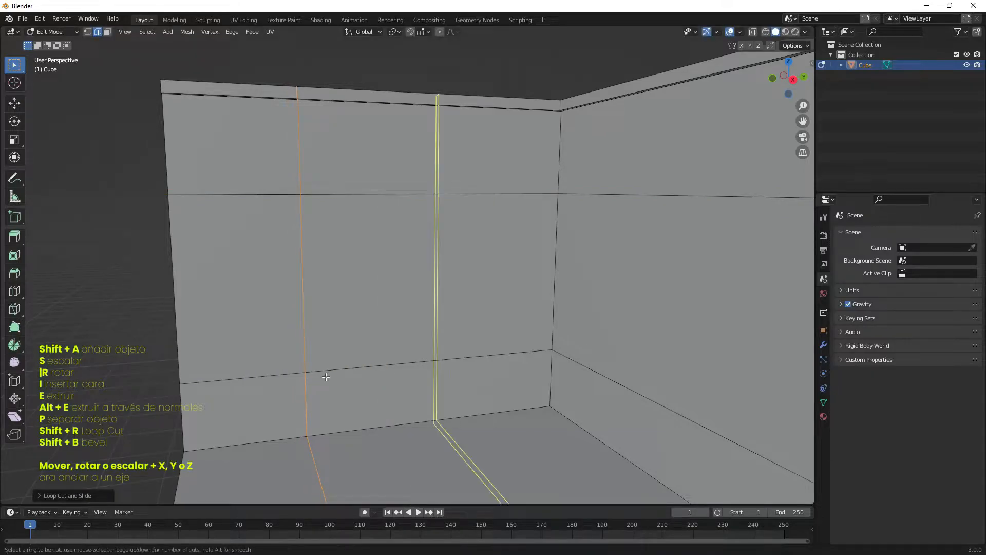
click(435, 355)
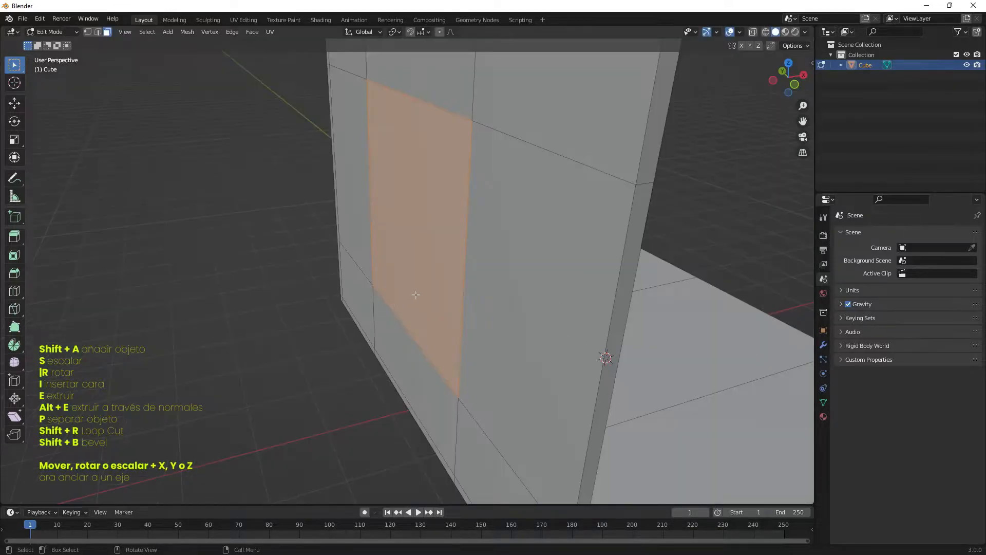
Delete the window rectangle's face on the outer side of the wall
click(416, 296)
key(x)
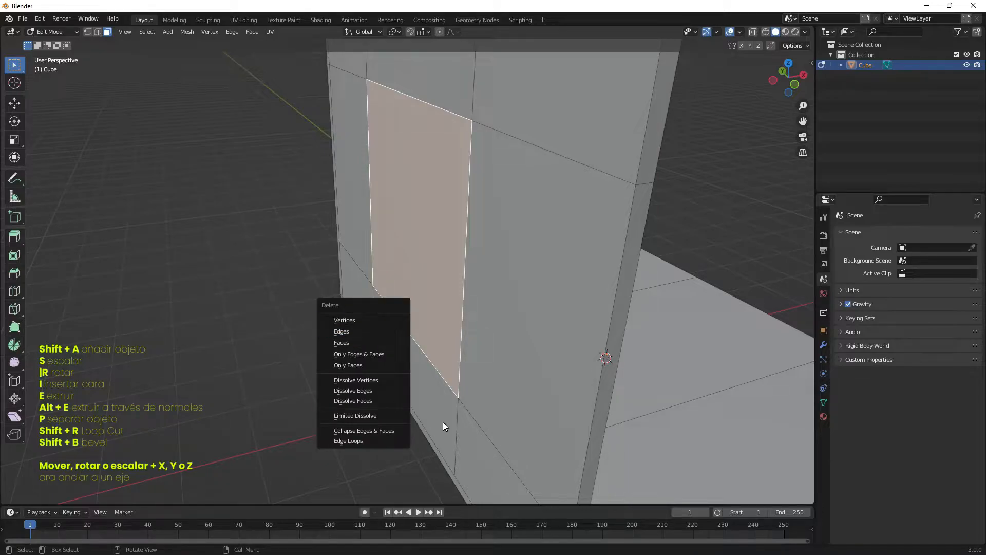
click(368, 341)
Divide the window area into three vertical panels with two centred loop cuts
middle_drag(368, 341, 465, 309)
click(445, 315)
scroll(446, 340, up, 1)
click(446, 341)
right_click(447, 341)
mouse_move(589, 330)
middle_down()
mouse_move(550, 342)
mouse_move(590, 337)
middle_up()
Select the window's three inner panel faces and extrude them outward through the wall by about 0.23 m
key(3)
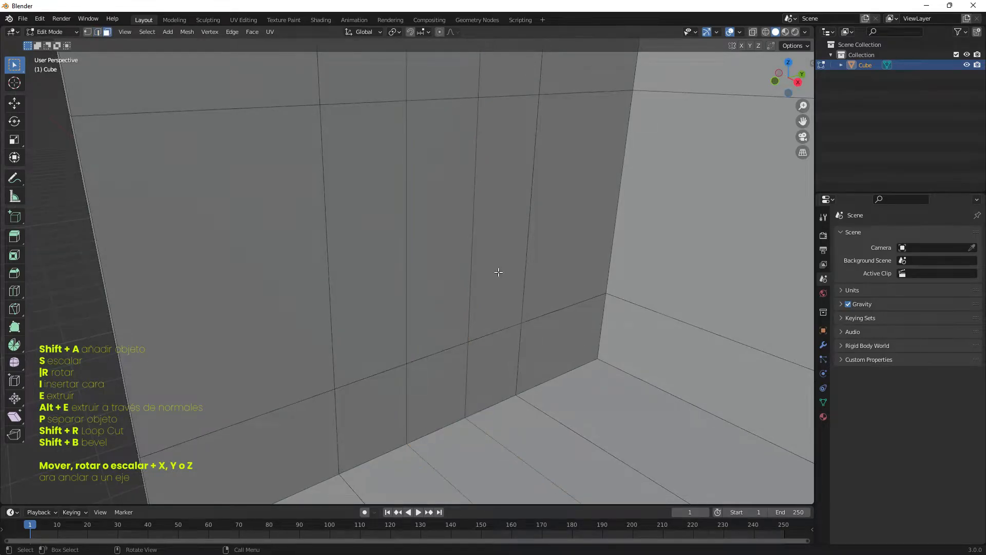
click(496, 271)
shift+click(441, 280)
shift+click(391, 301)
middle_drag(510, 342, 533, 341)
click(446, 279)
shift+click(474, 271)
shift+click(404, 310)
key(i)
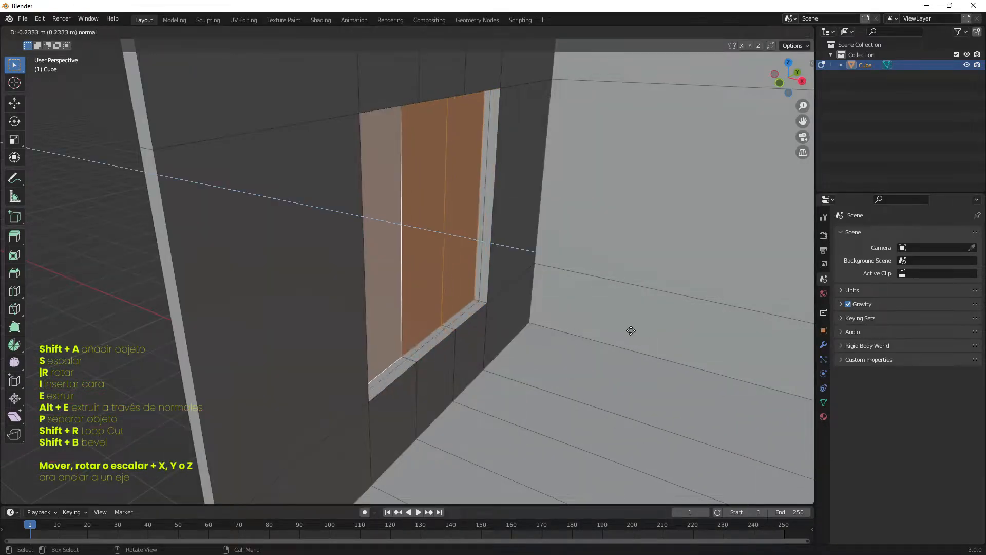
click(624, 329)
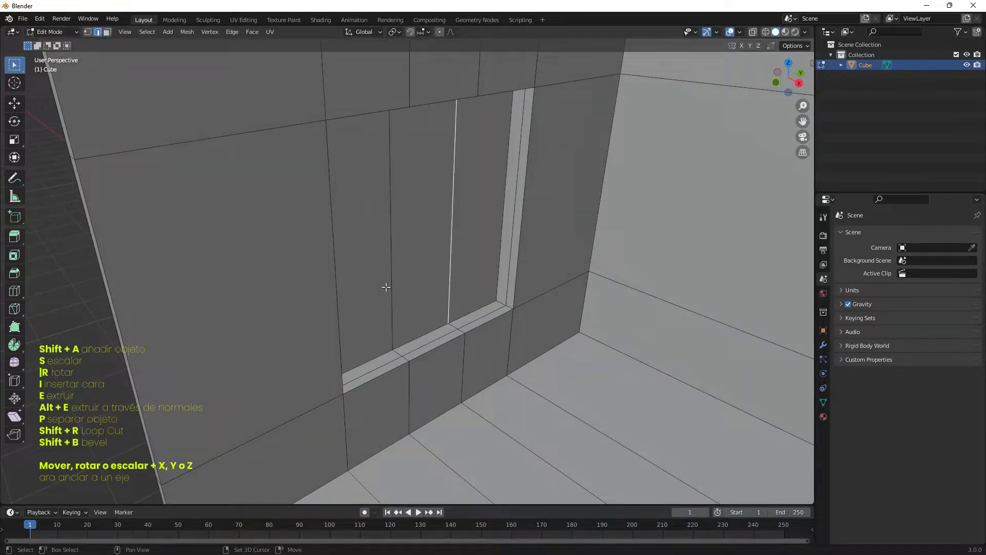
Select the two vertical edges between the window panels and move them outward along X to form a bay window
shift+click(386, 287)
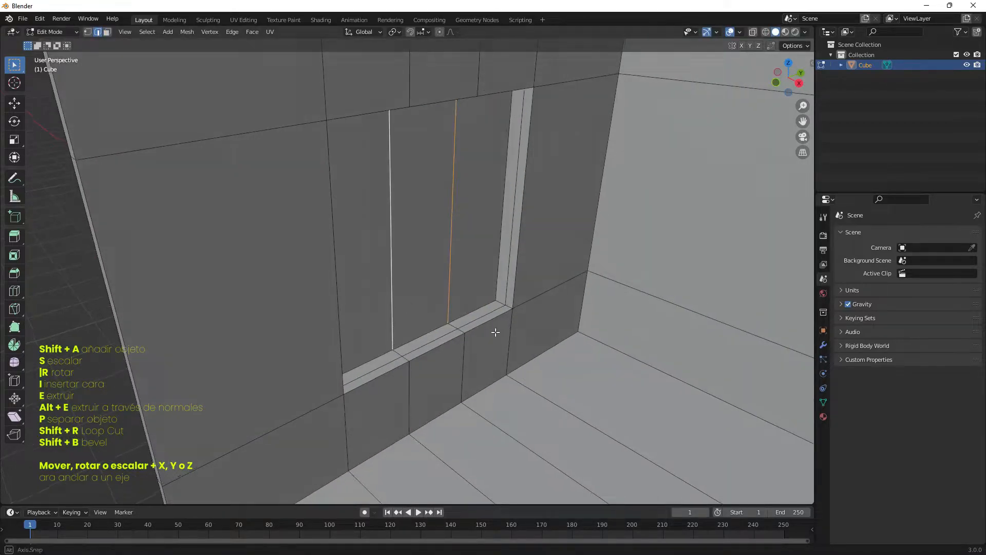
middle_drag(494, 330, 537, 336)
key(g)
key(x)
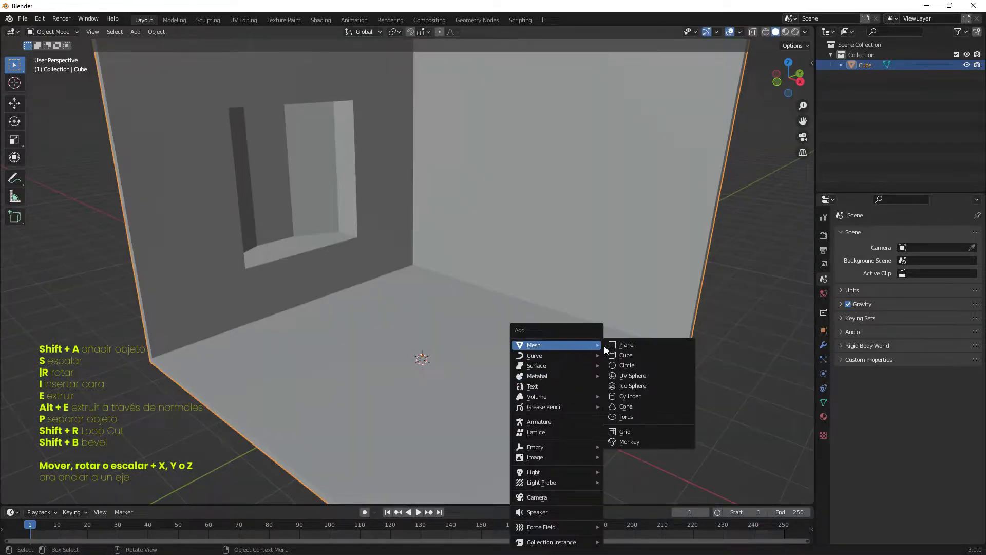
Add a cube mesh and move it about 3.5 m in the negative X direction to the window wall
click(611, 353)
key(g)
key(x)
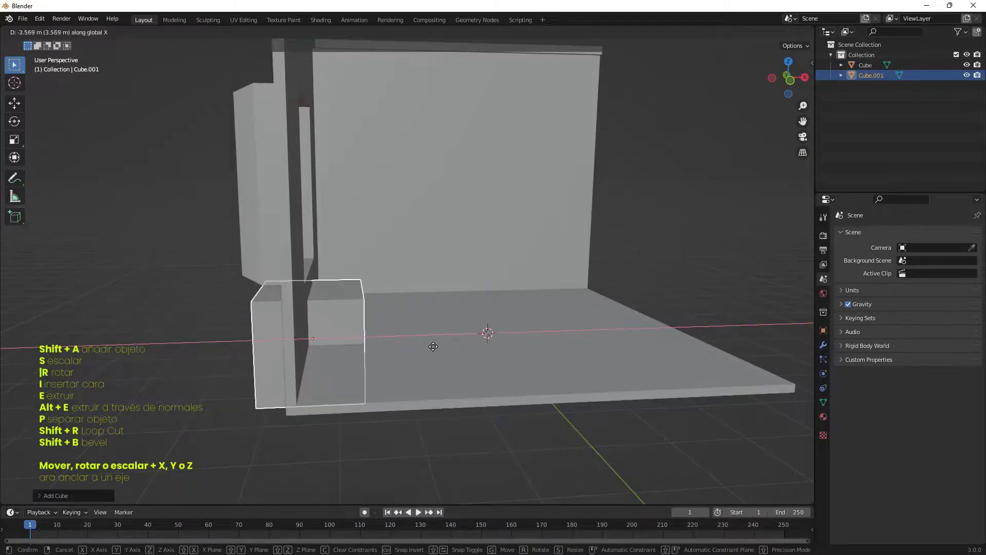
click(438, 347)
Thin the new cube along X into a flat panel and raise it along Z against the window wall
key(s)
key(x)
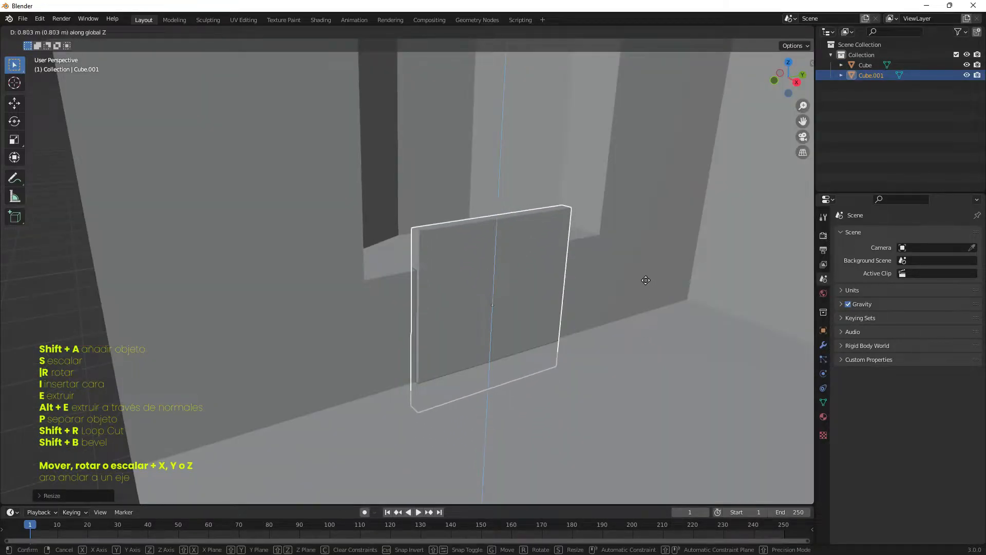
click(628, 291)
Stretch the panel along Y and shift it so it spans the window wall's full length
key(s)
key(y)
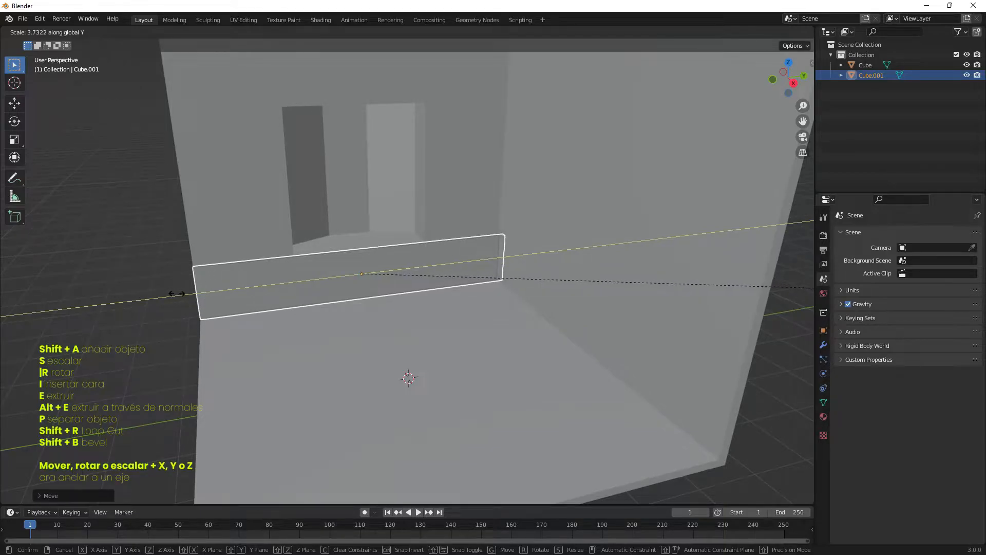
key(g)
key(y)
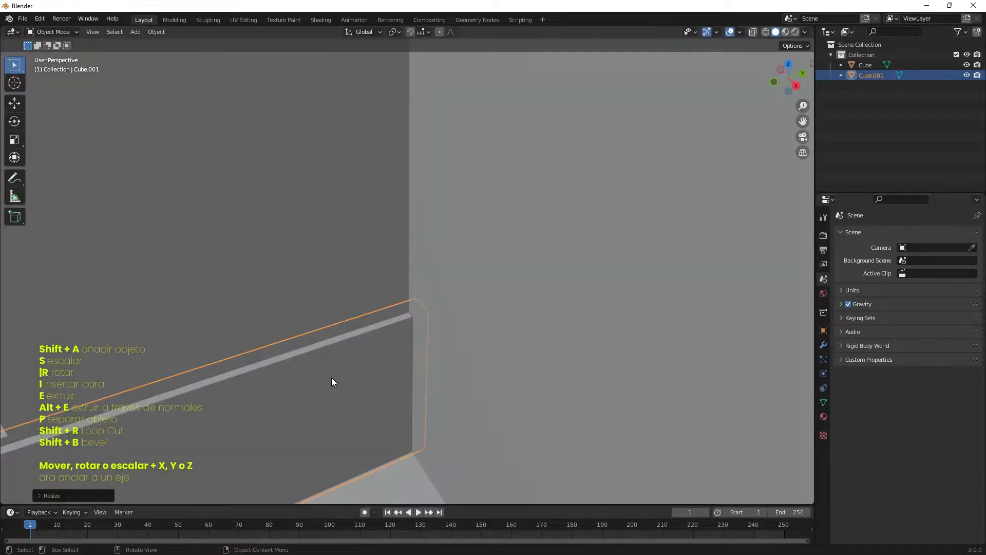
click(332, 378)
Add a loop cut near the panel's corner end and extrude the narrow inner face along the adjoining wall
click(68, 449)
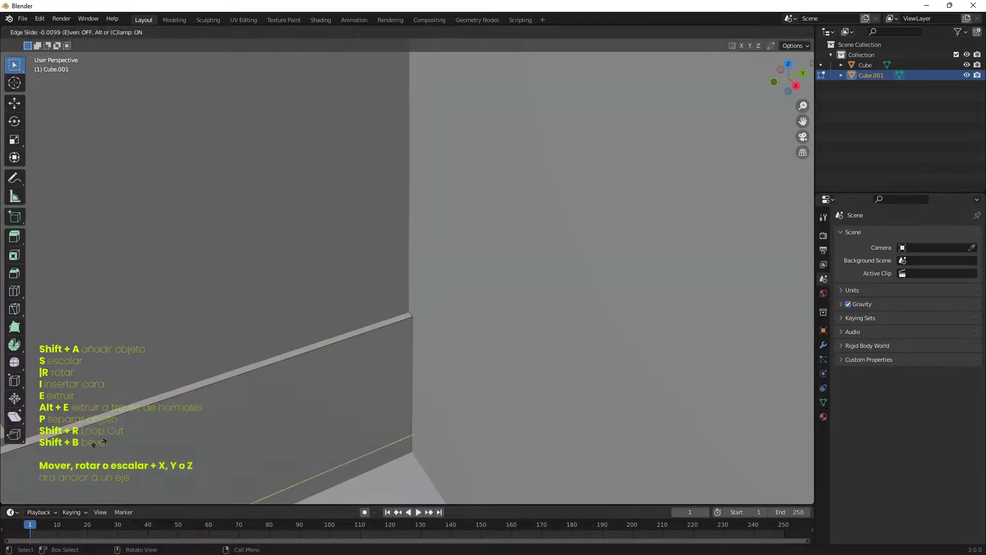
click(38, 238)
click(351, 342)
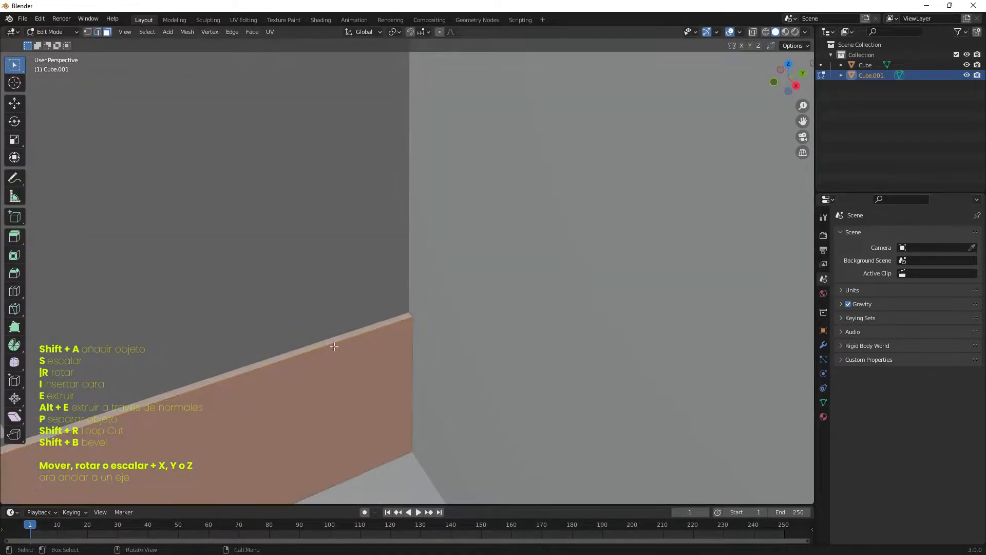
ctrl+middle_drag(96, 426, 200, 380)
click(98, 432)
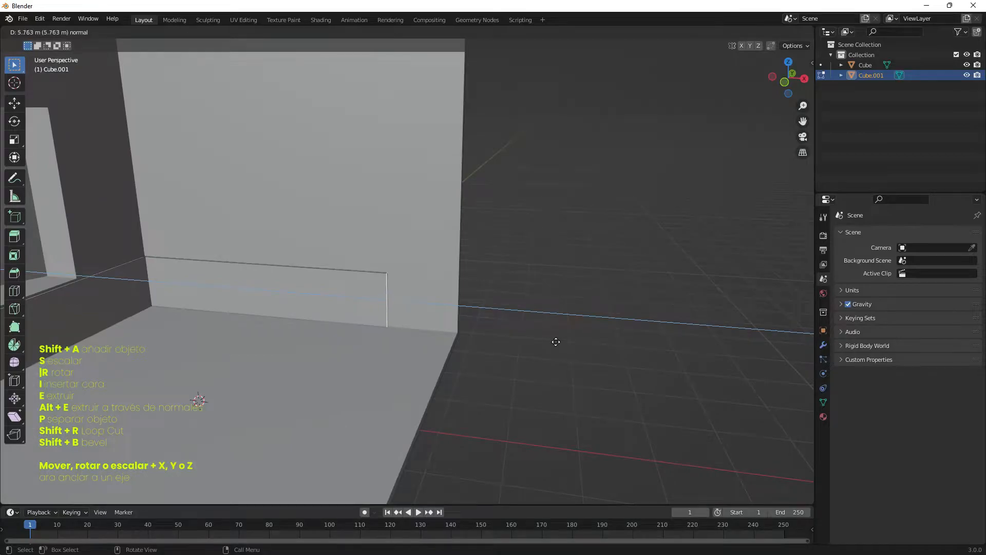
click(556, 342)
middle_drag(556, 342, 551, 293)
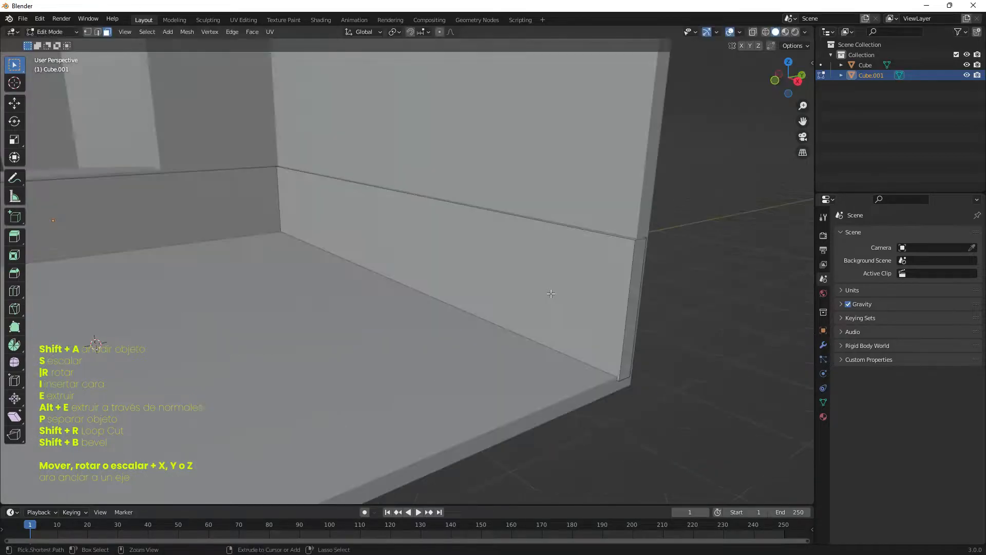
click(634, 315)
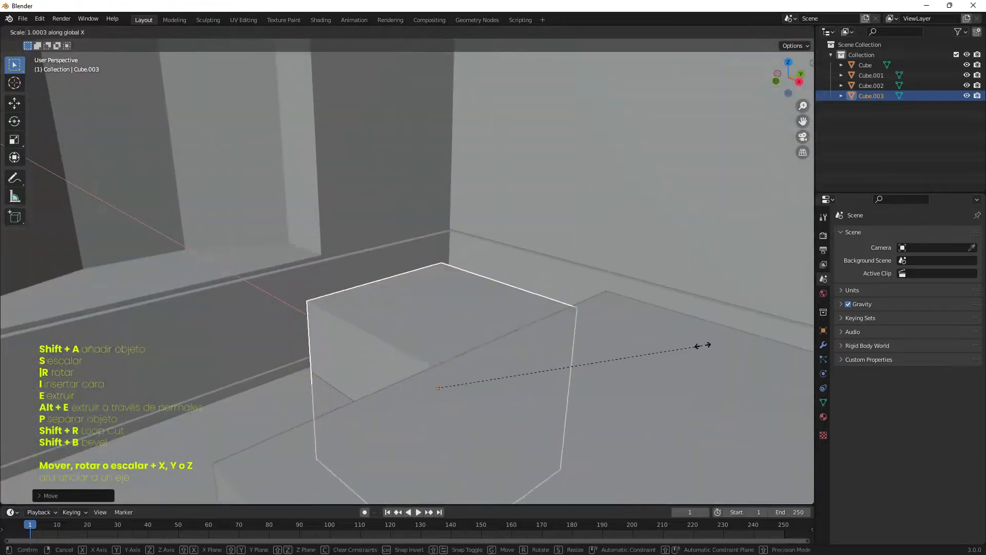
Scale the bedside cube along X and place a flattened duplicate along X on the bed's other side as a low table
click(564, 335)
scroll(690, 352, down, 10)
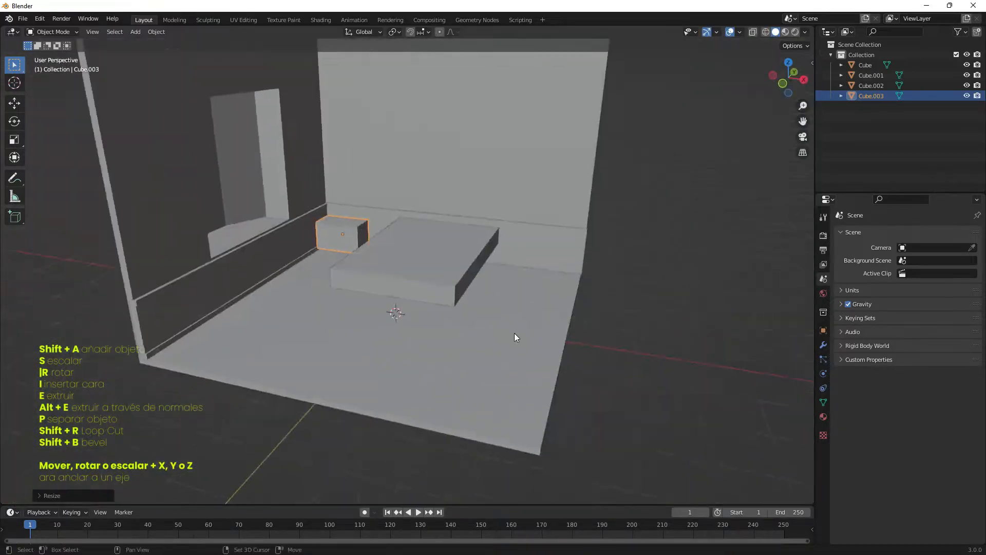
middle_drag(513, 329, 470, 317)
key(shift+d)
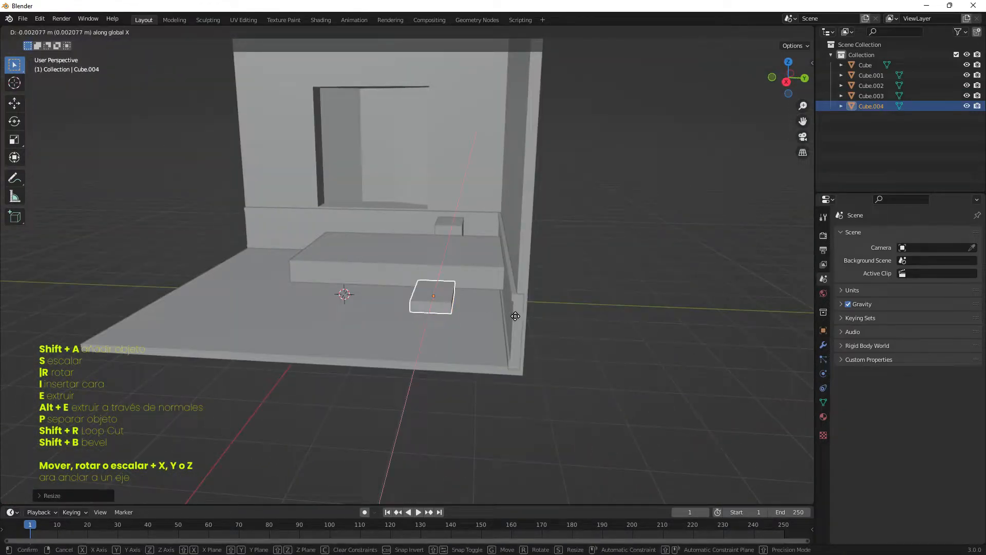
click(579, 326)
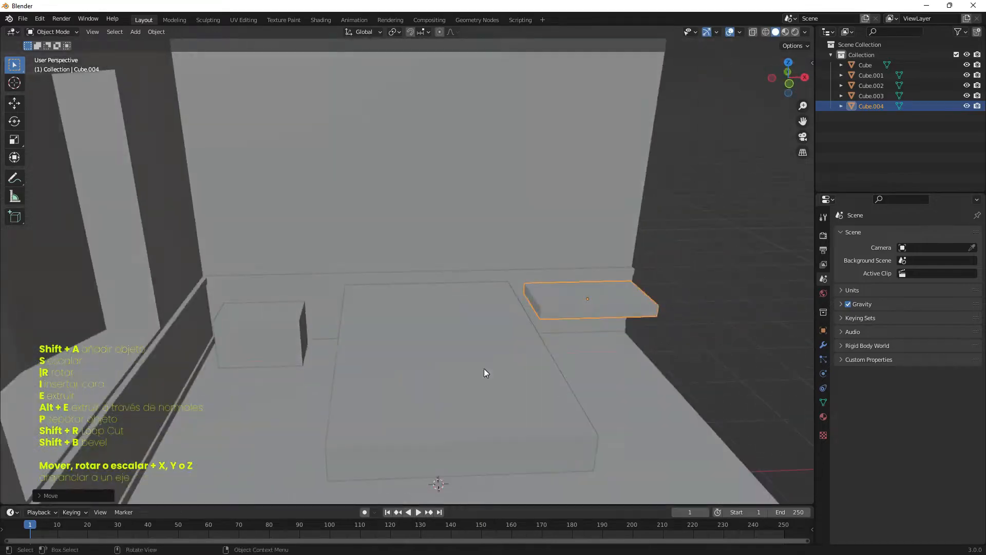
click(484, 368)
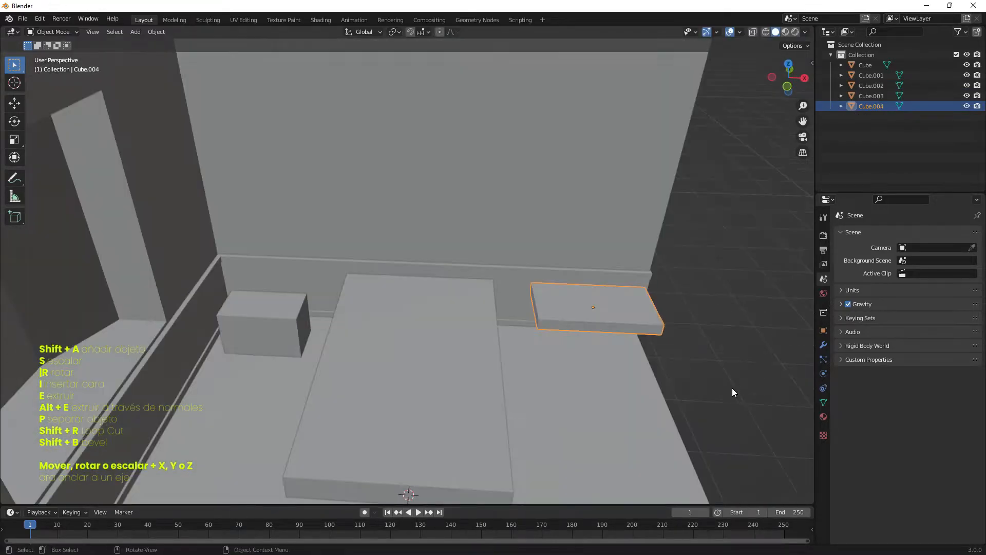
Duplicate the low table slab to make small shelves high on the rear wall
key(shift+d)
key(y)
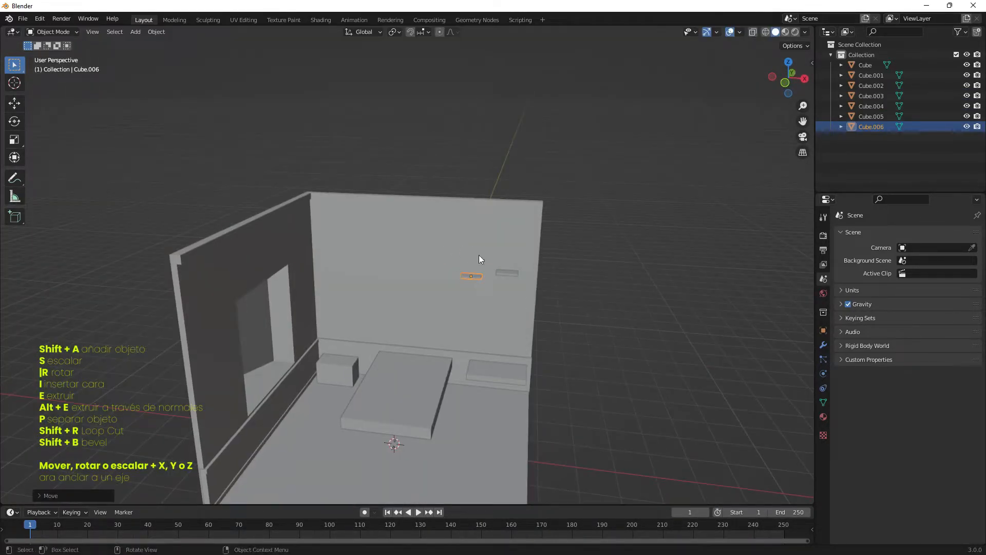
middle_drag(479, 255, 458, 272)
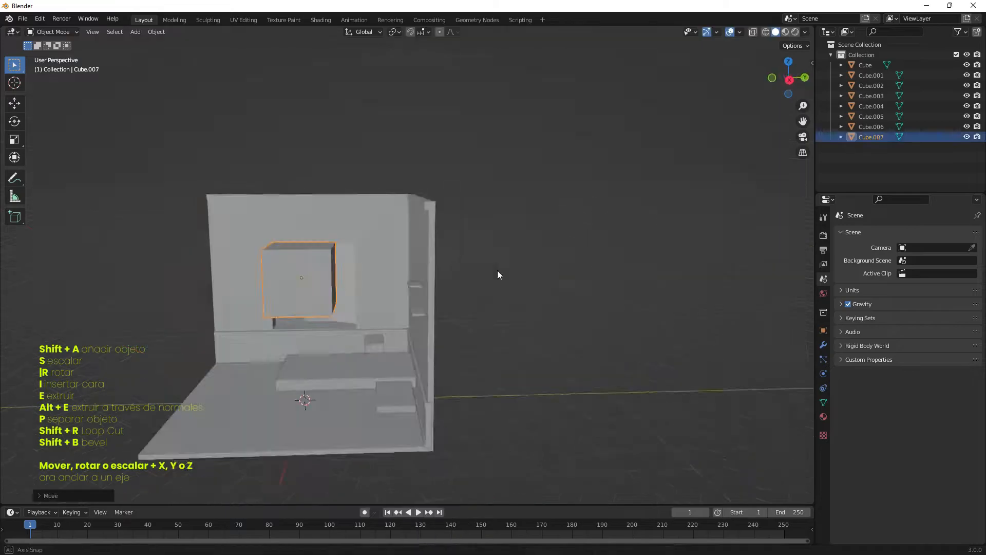
Flatten the new cube into a thin panel and move it along Y onto the rear wall
key(shift+d)
key(s)
key(x)
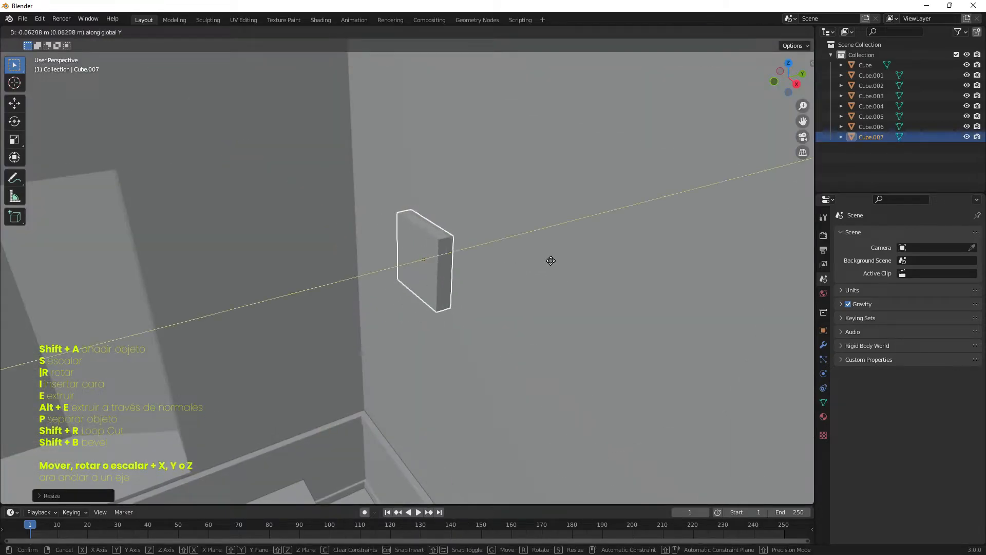
click(551, 262)
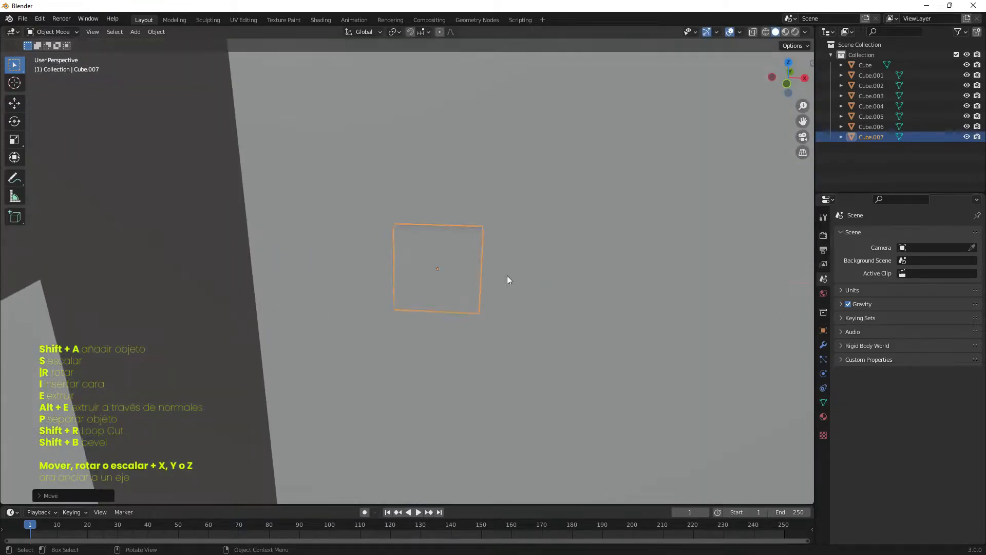
Stretch the wall panel along Z into an upright picture and shift it along X on the rear wall
key(s)
key(z)
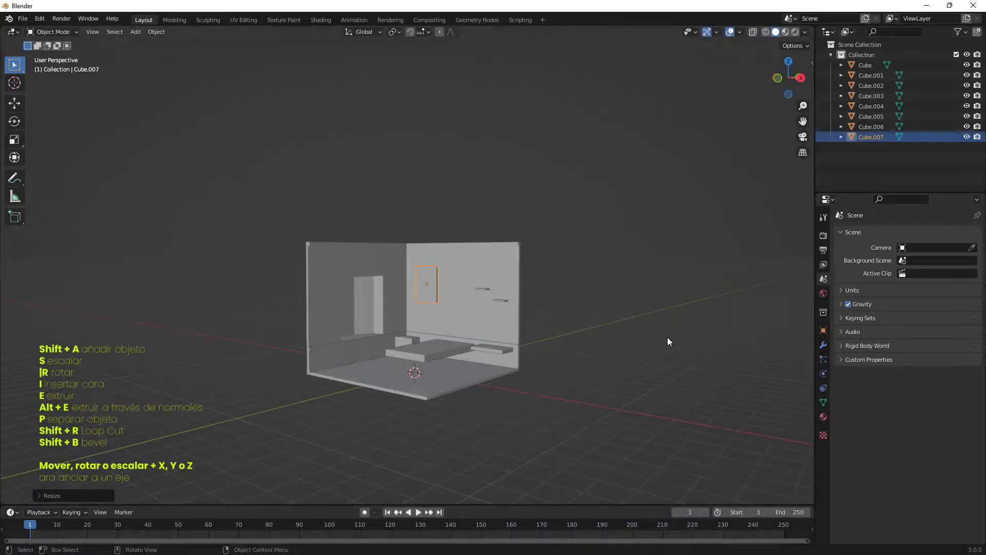
scroll(668, 337, up, 5)
key(s)
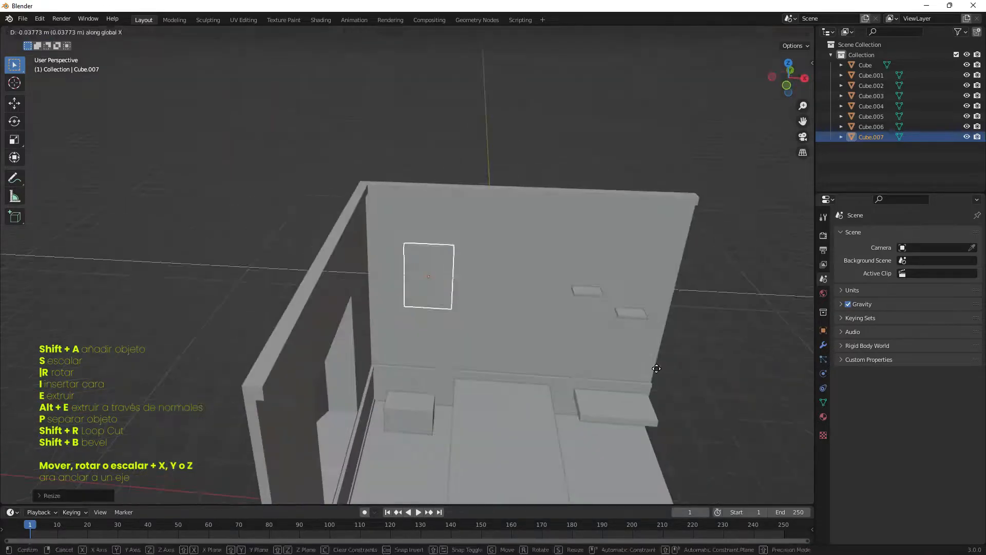
Add a cube mesh for an upright mirror panel near the window wall
key(shift+a)
mouse_move(478, 345)
click(538, 355)
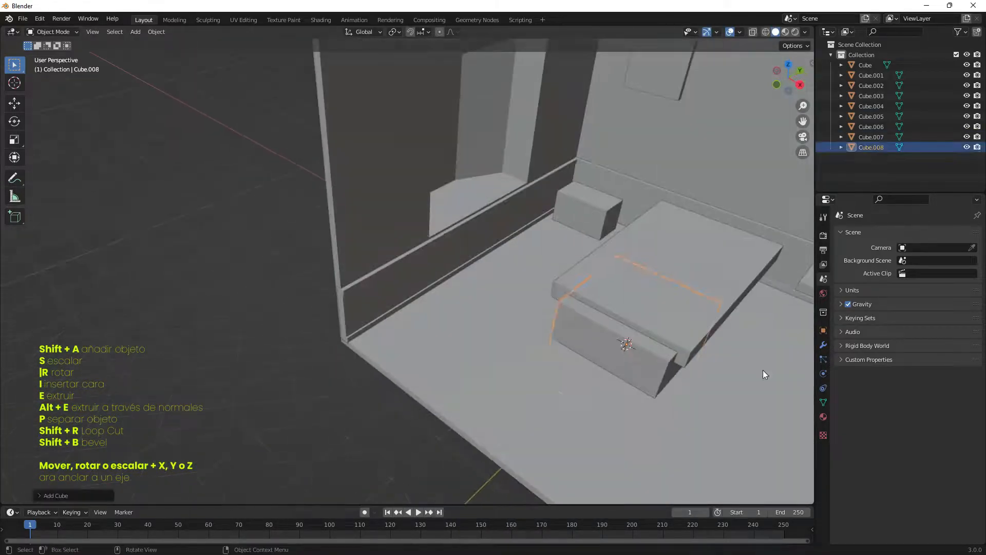
Rotate the new cylinder 90° about X and orient its axis to point out from the window wall
key(r)
key(x)
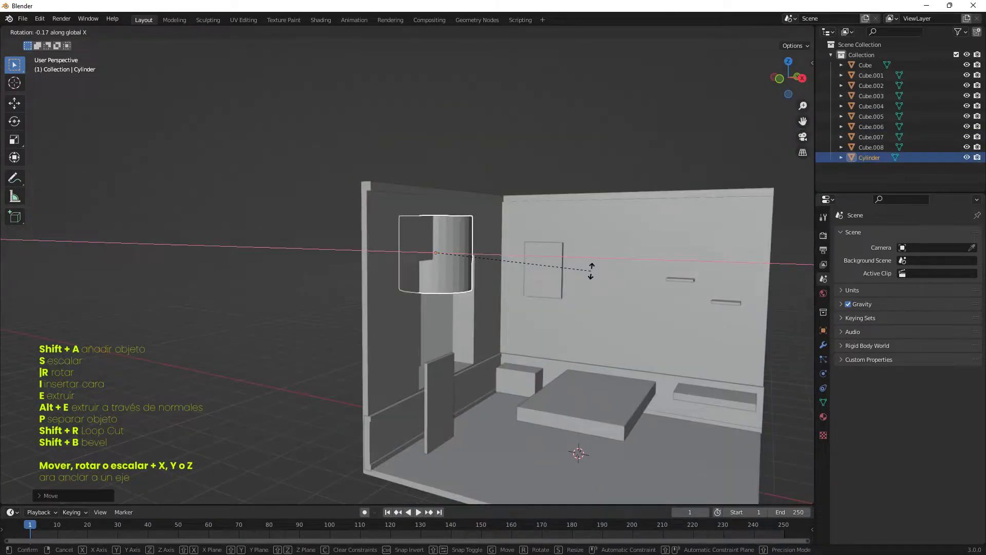
key(9)
key(0)
key(Return)
key(r)
key(z)
key(Escape)
Scale the cylinder down to a small peg above the window and adjust its length along X
middle_drag(611, 259, 498, 280)
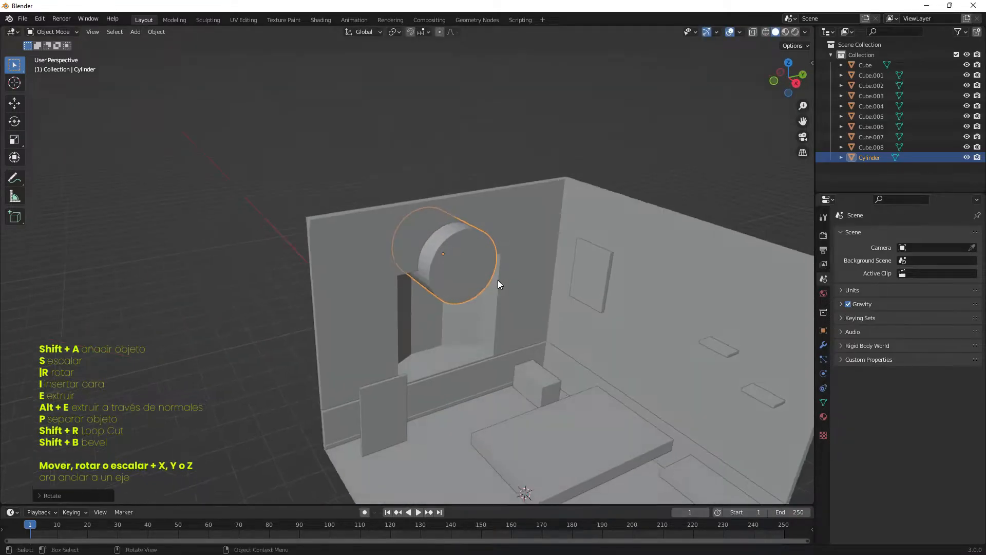
scroll(498, 280, up, 5)
key(s)
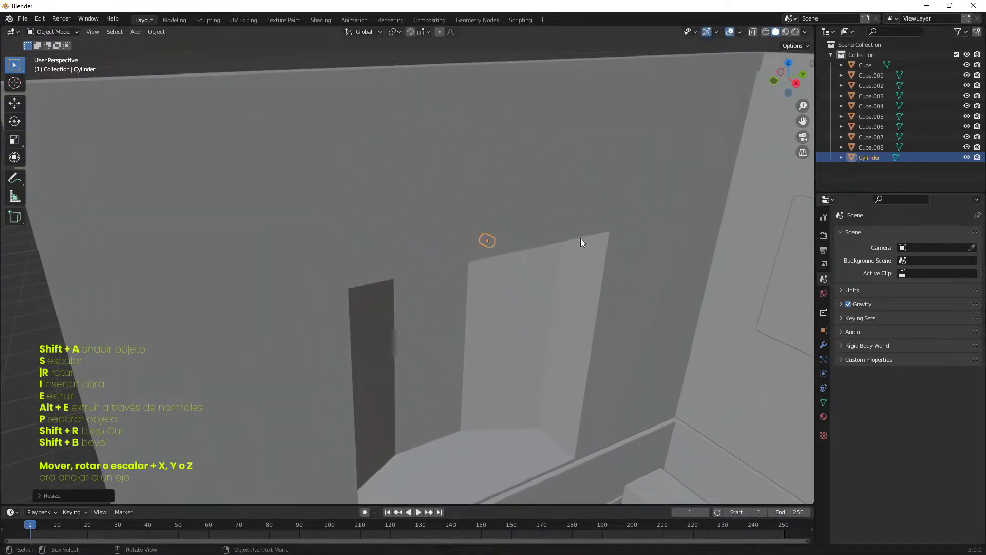
click(566, 256)
key(s)
key(y)
key(x)
click(680, 292)
Move the peg along X against the window wall and along Y to one side above the window
middle_drag(680, 292, 601, 337)
key(g)
key(x)
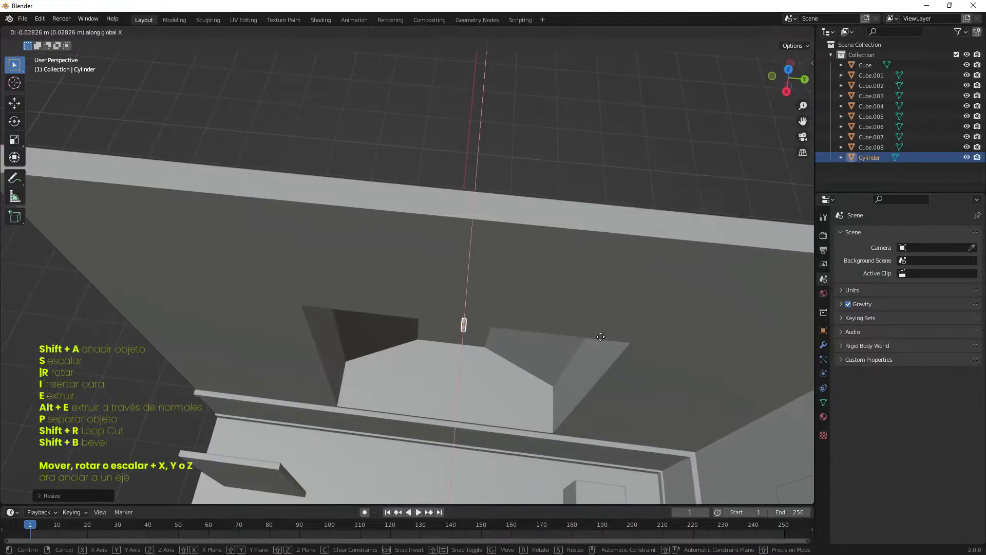
click(596, 331)
key(g)
key(x)
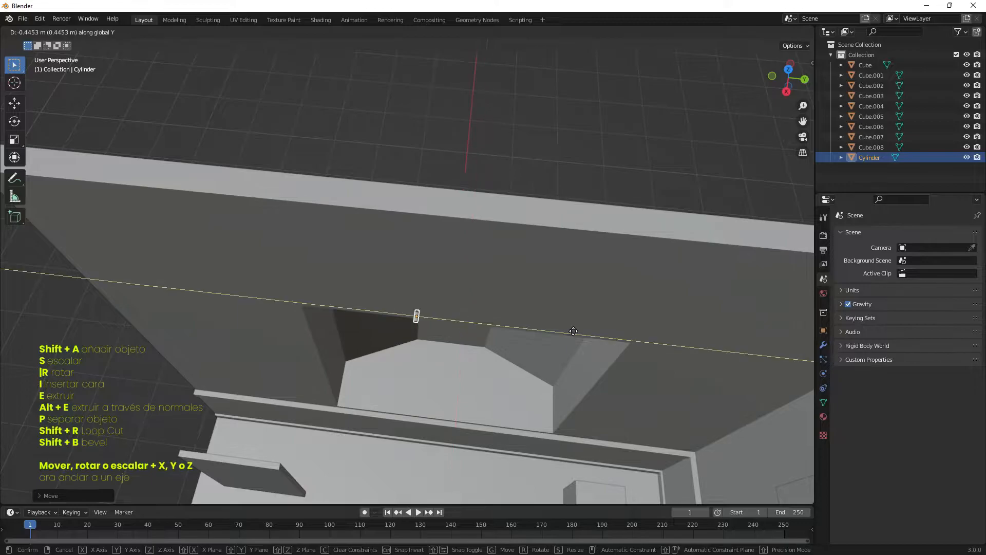
click(435, 323)
Duplicate the peg in Edit Mode and move the copy along Y to the window's other upper corner
middle_drag(434, 323, 419, 298)
key(Tab)
key(g)
key(y)
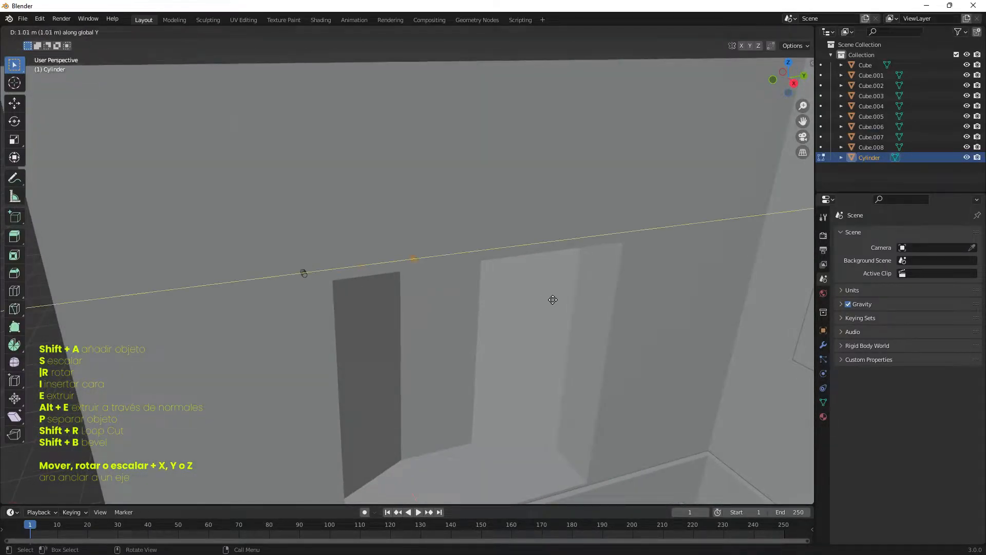
click(772, 268)
middle_drag(752, 262, 666, 227)
key(g)
key(y)
click(724, 232)
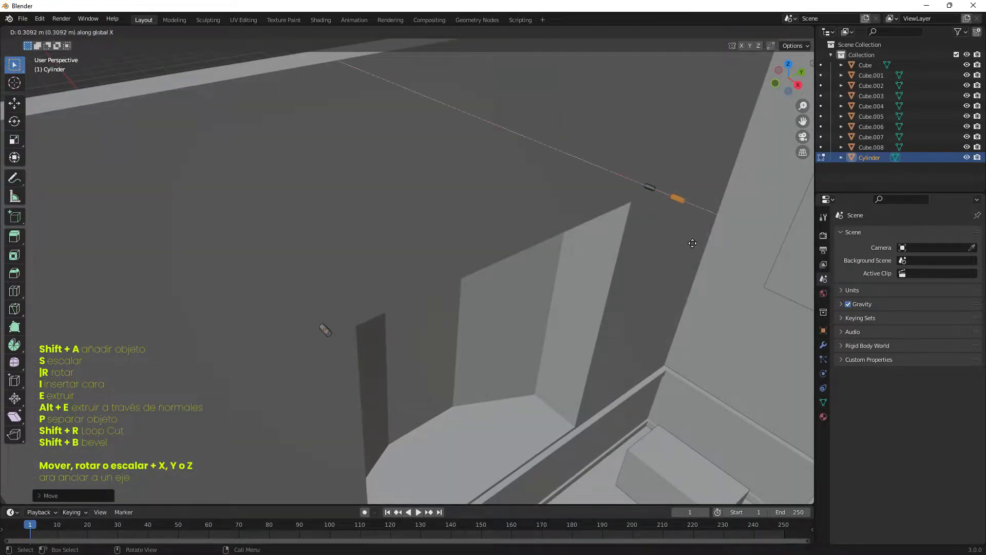
Duplicate the second peg and rotate the copy about Z so it lies parallel to the window wall
key(shift+d)
key(r)
key(z)
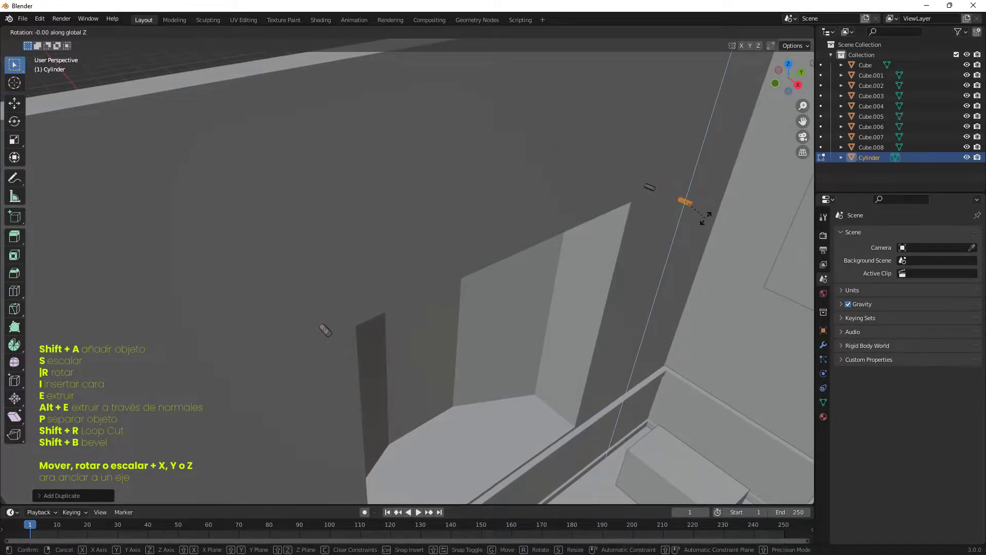
click(706, 218)
Align the rotated copy along X with the peg's outer end and adjust its scale
key(g)
key(x)
middle_drag(706, 218, 556, 334)
click(683, 324)
key(g)
key(x)
key(s)
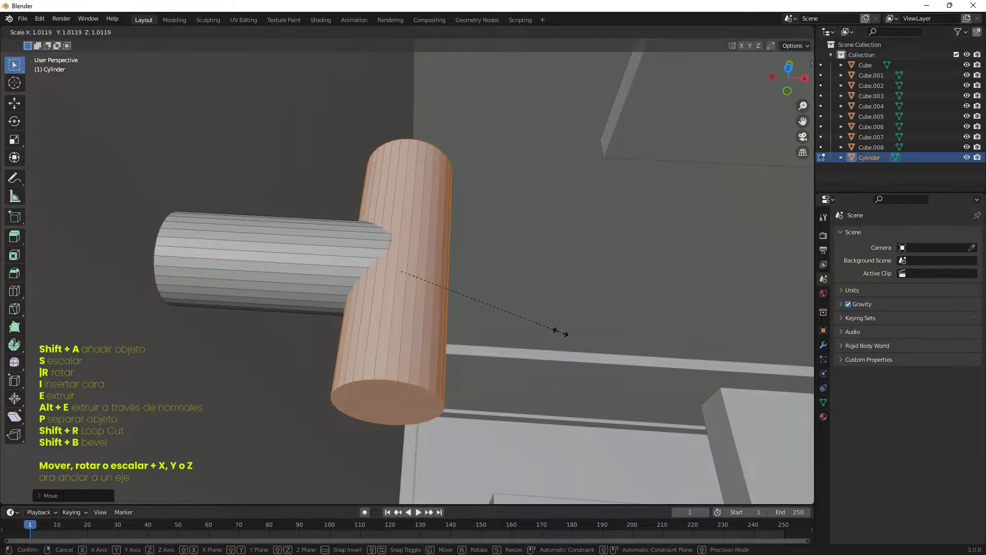
click(567, 330)
Center the rotated cylinder between the two pegs along Y and stretch it along Y into a curtain rod
middle_drag(568, 266, 506, 300)
scroll(500, 302, down, 12)
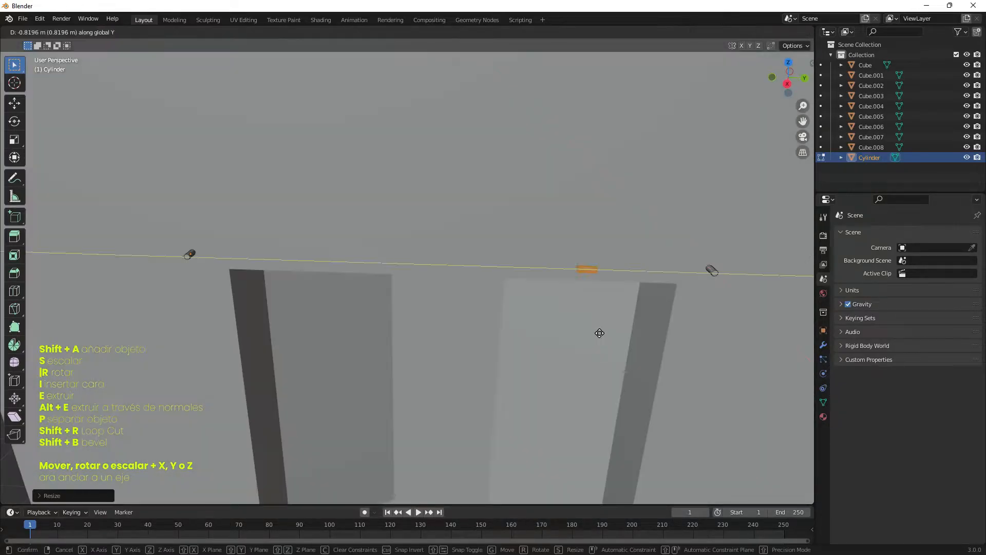
click(457, 330)
key(s)
key(y)
click(793, 320)
Fine-tune the curtain rod's position and length along Y in the right orthographic view
key(KP_3)
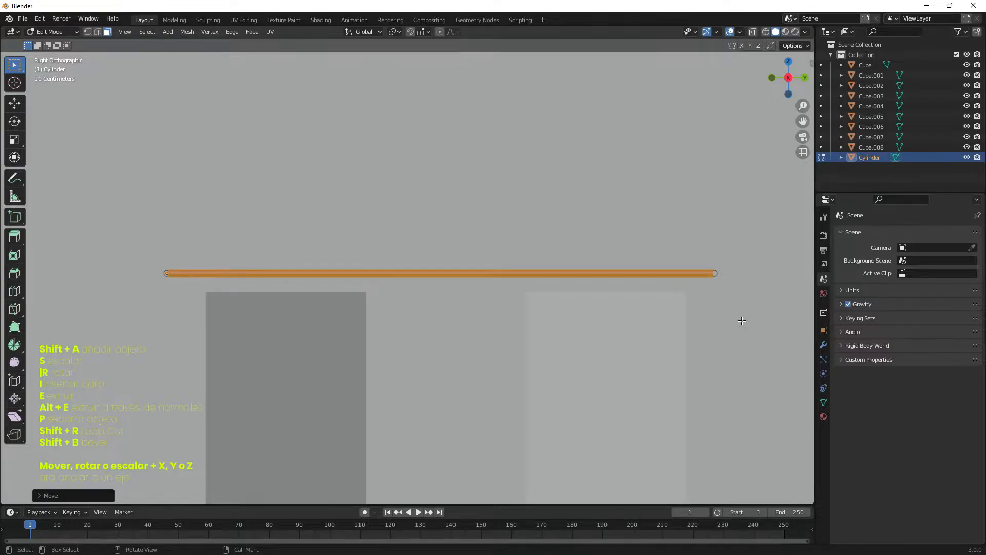
key(g)
key(y)
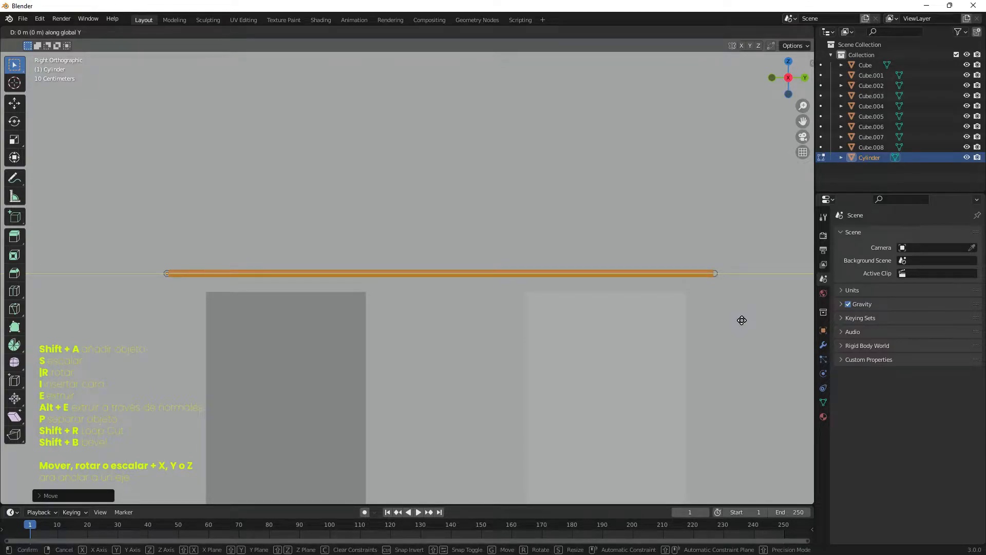
click(741, 320)
key(s)
key(y)
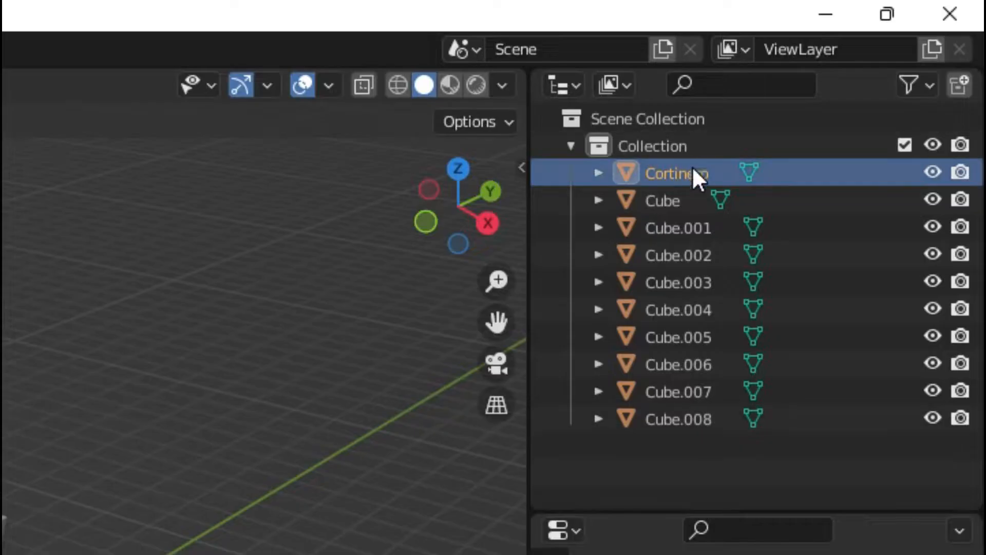
Rename Cube as Fondo and Cube.001 as Orilla
double_click(668, 198)
text(Fondo)
key(Return)
double_click(677, 200)
key(BackSpace)
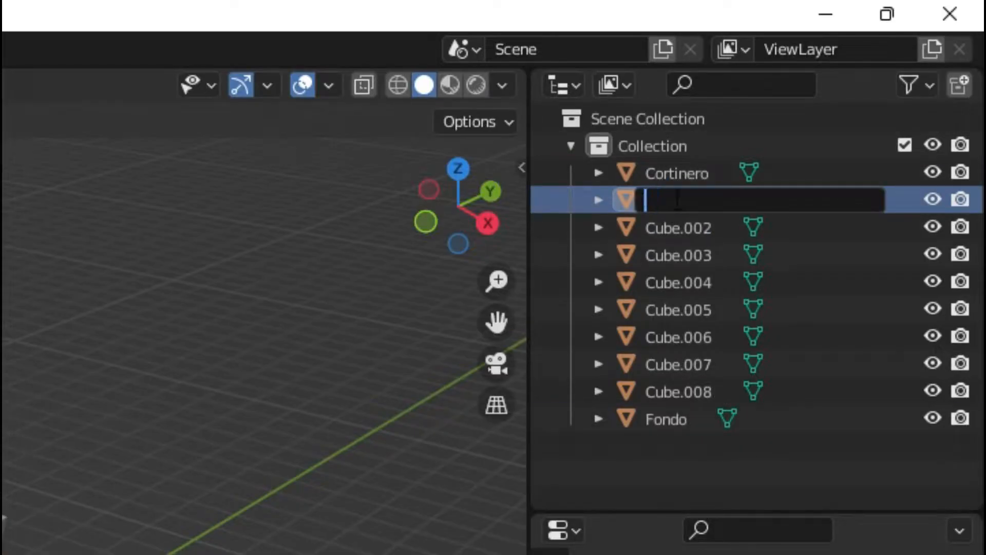
text(Orilla)
key(Return)
Rename Cube.002 as Cama and Cube.003 as Mueble
double_click(677, 201)
text(Cama)
key(Return)
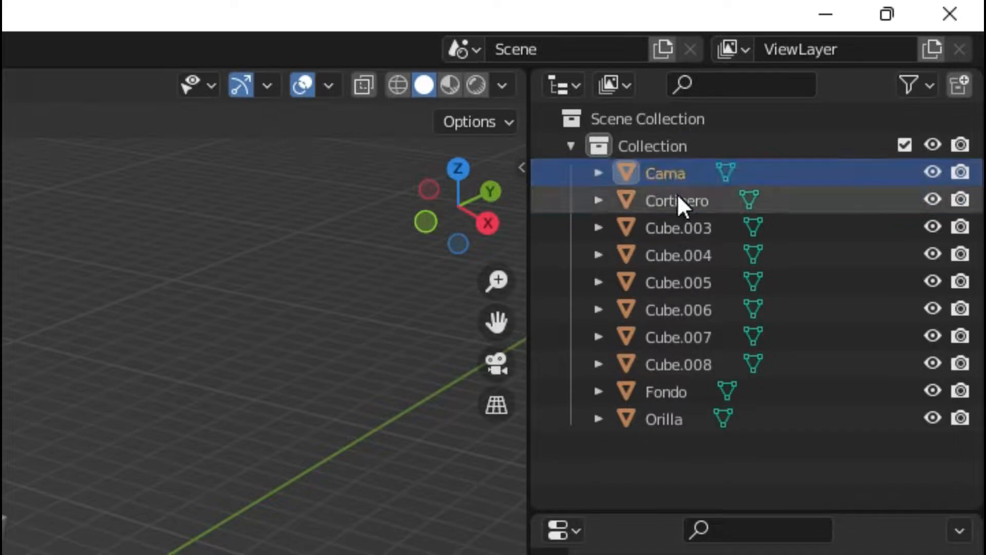
double_click(687, 226)
text(Mueble)
key(Return)
Rename Cube.004 as Mesa and Cube.005 as Estante
double_click(689, 227)
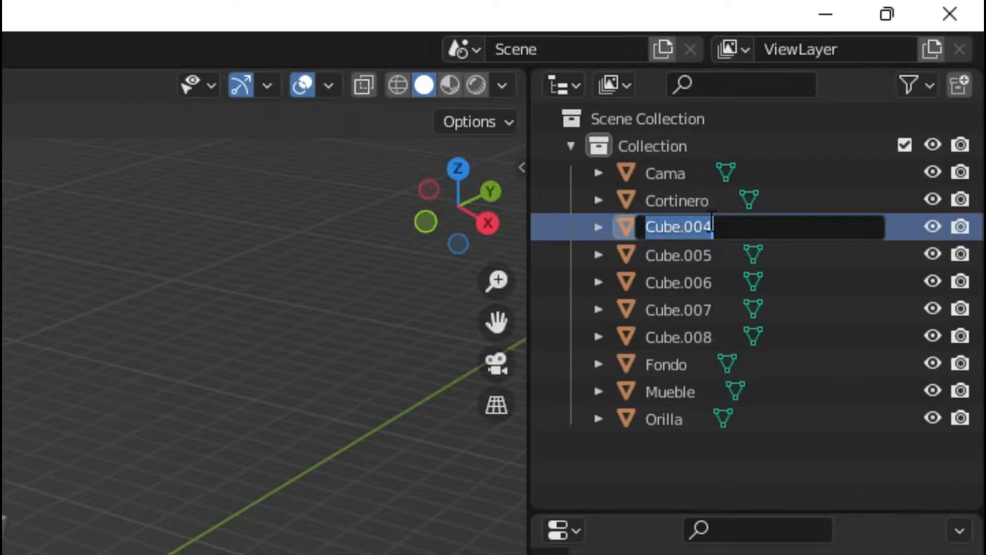
text(Mesa)
key(Return)
double_click(712, 227)
text(Estante)
key(Return)
Rename Cube.006 as Estante 2 and Cube.007 as Cuadro
double_click(694, 228)
text(Estante 2)
key(Return)
double_click(691, 231)
text(Cuadro)
key(Return)
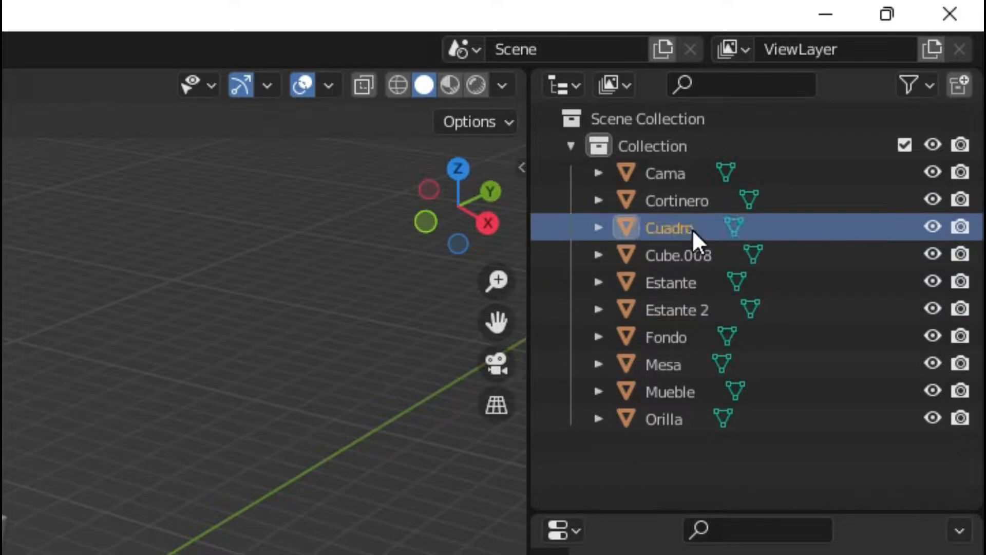
Rename Cube.008 as Espejo
double_click(684, 246)
click(673, 246)
key(ctrl+a)
text(Es)
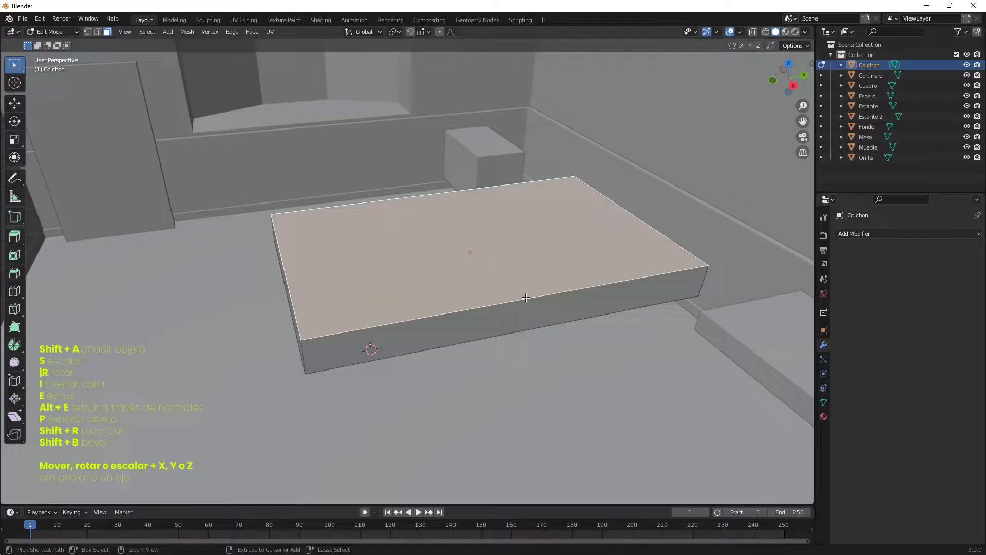
Divide the Colchon mattress into a grid with evenly spaced crosswise loop cuts and six lengthwise loop cuts
key(shift+r)
scroll(527, 297, up, 9)
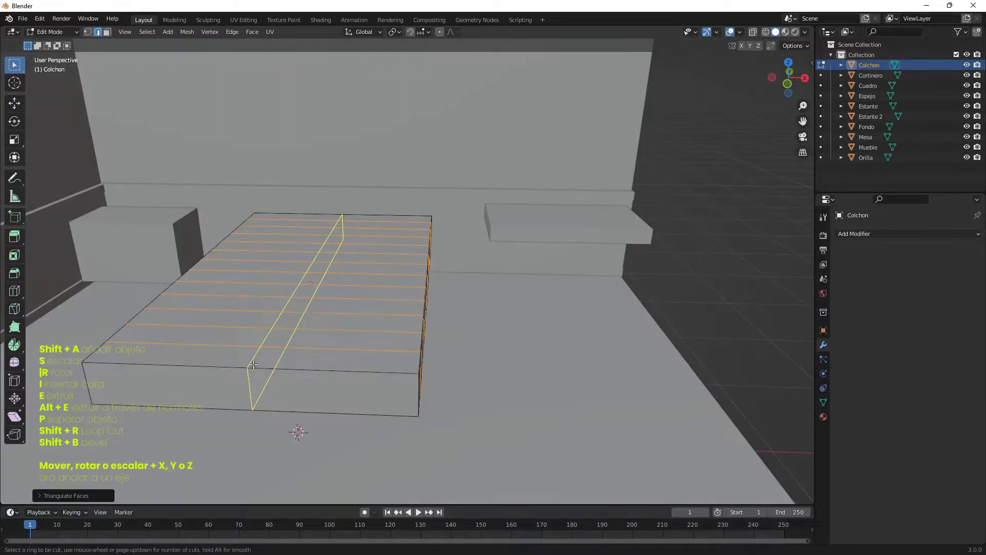
scroll(254, 364, up, 9)
scroll(254, 365, down, 4)
click(254, 365)
middle_drag(254, 365, 600, 383)
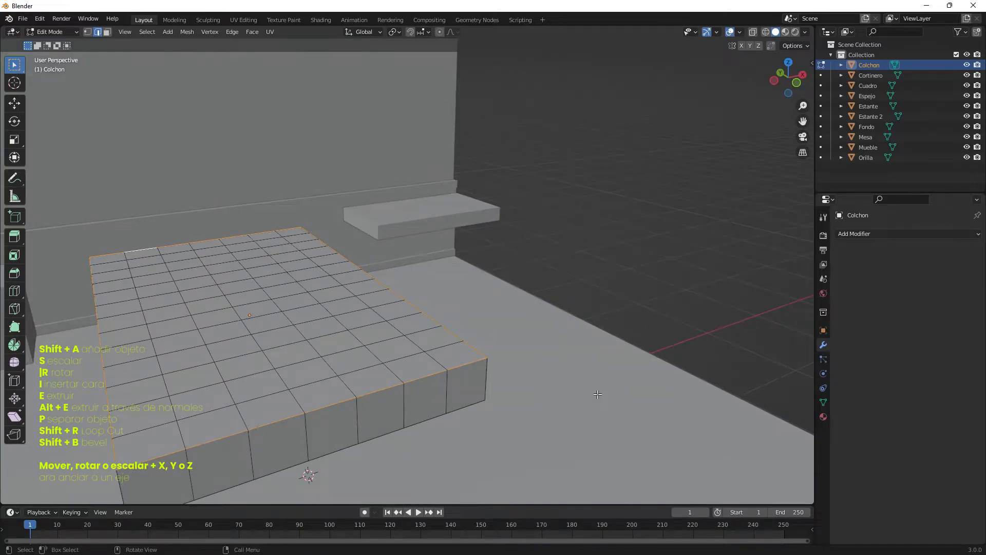
Try to bevel the mattress's perimeter edges about 0.045 m and its vertical corner edges about 0.048 m, isolating it for the corners
key(ctrl+b)
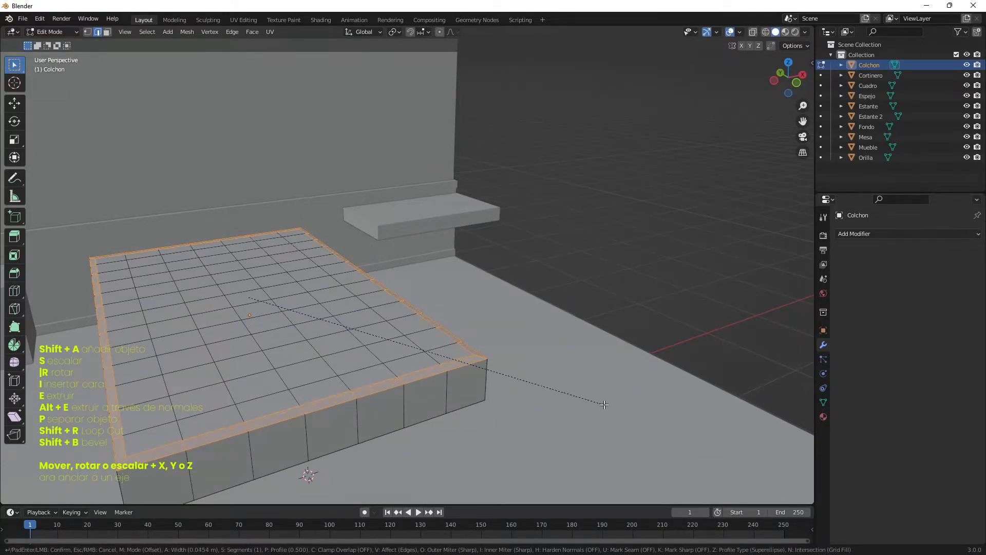
click(605, 405)
key(KP_Divide)
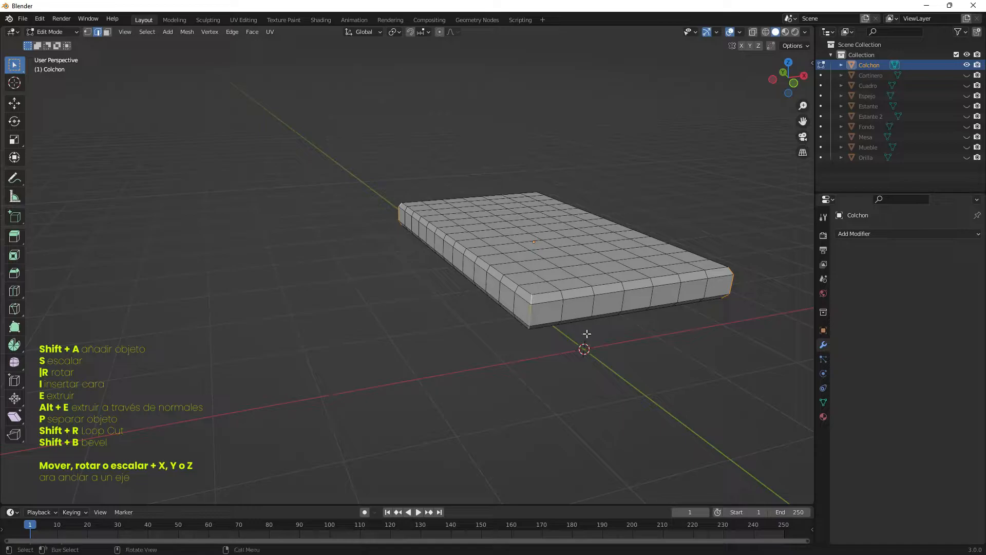
key(ctrl+b)
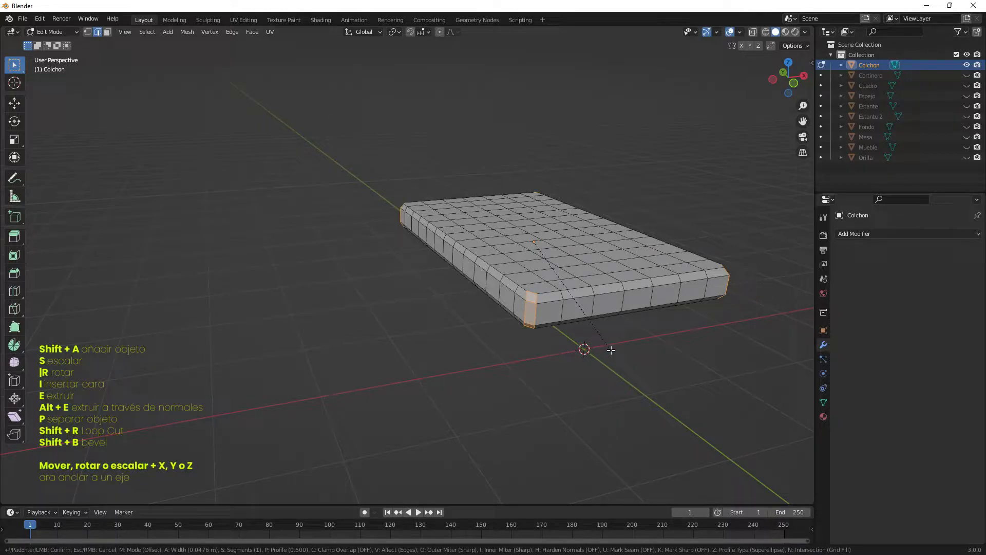
click(611, 350)
key(KP_Divide)
Lower the mattress's top perimeter edge loop about 0.068 m along Z to slope its upper border
alt+click(424, 378)
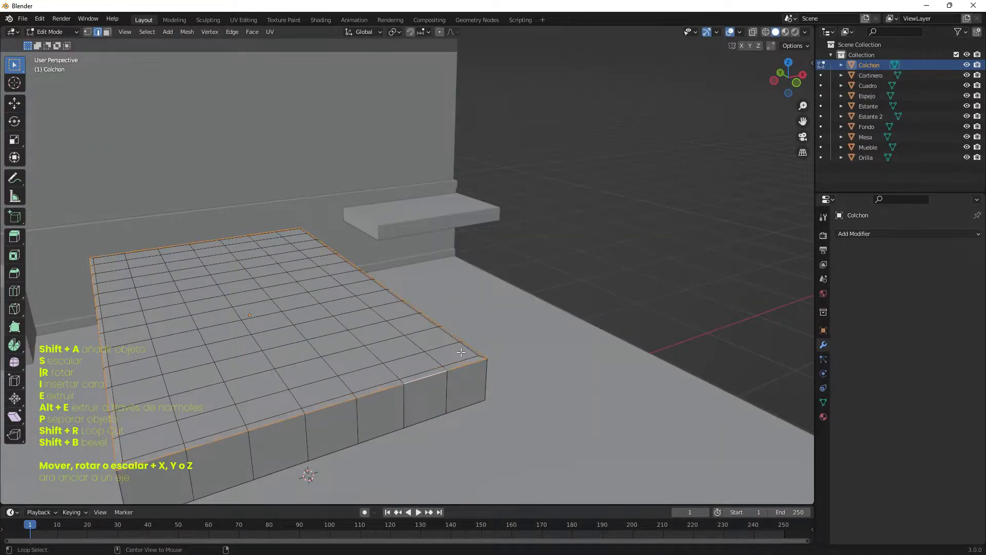
key(g)
key(z)
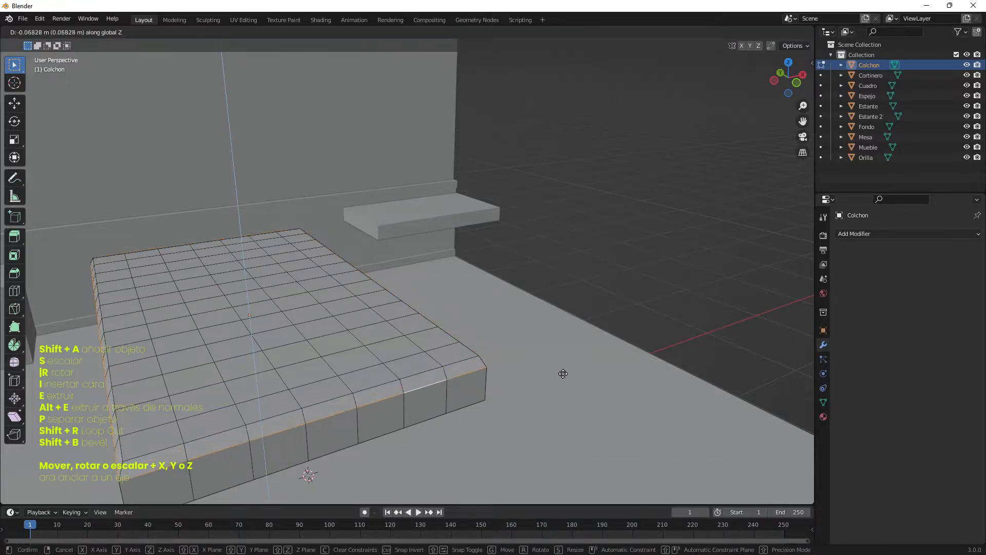
click(563, 373)
Isolate the mattress and raise its bottom perimeter edge loop about 0.041 m along Z
middle_drag(563, 373, 549, 353)
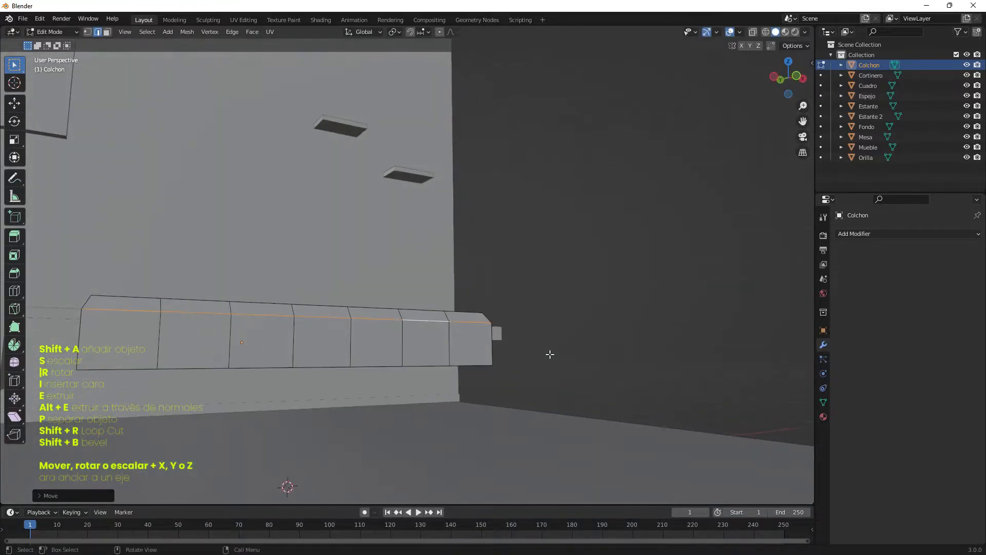
key(KP_Divide)
key(ctrl+b)
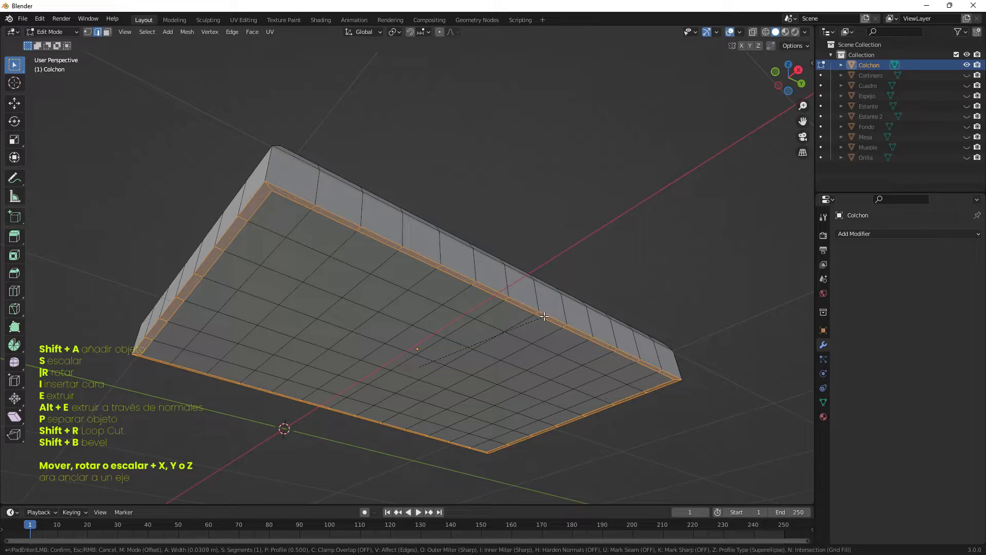
click(545, 317)
alt+click(338, 214)
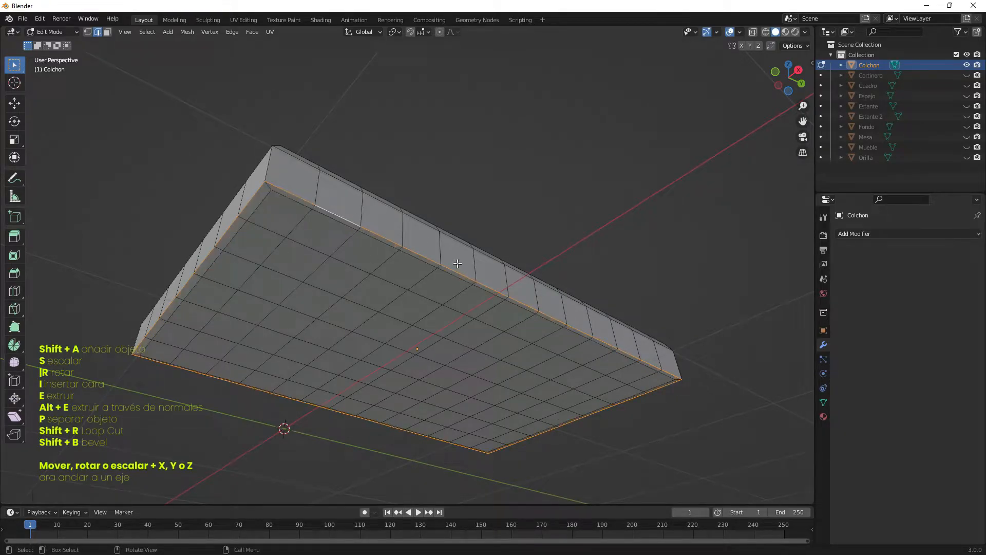
key(g)
key(z)
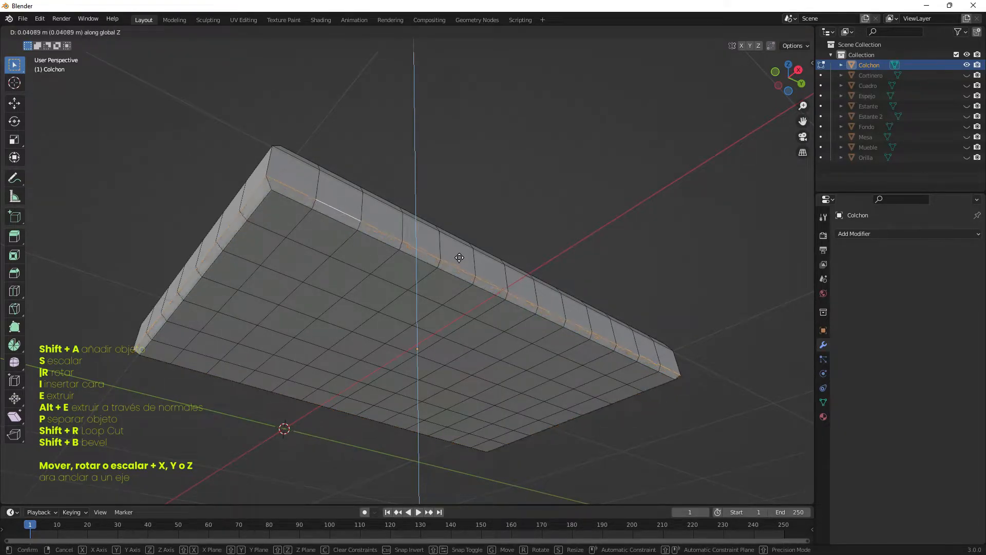
click(459, 257)
Add a Subdivision Surface modifier to the mattress with viewport and render levels of 3, and apply it
middle_drag(459, 256, 667, 342)
scroll(667, 341, down, 3)
key(Tab)
click(841, 235)
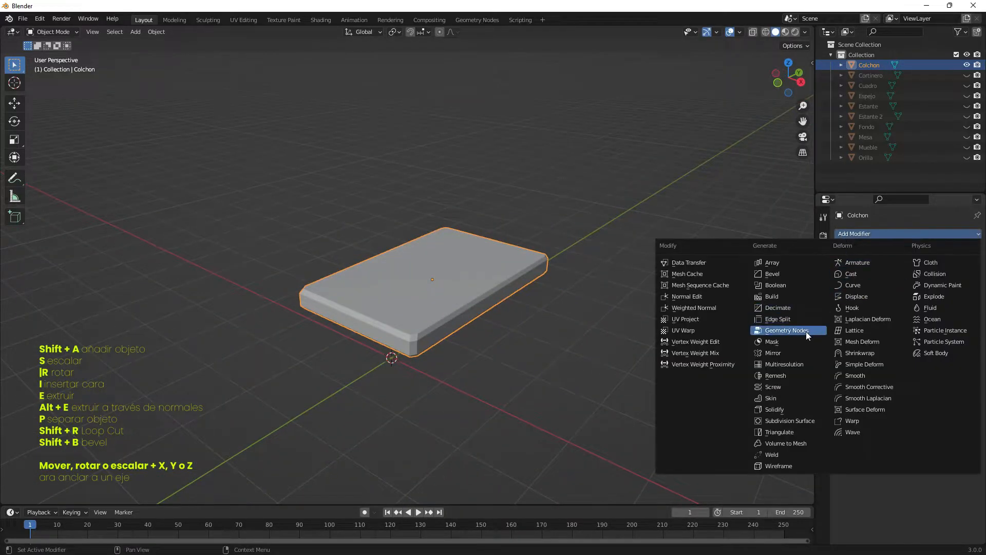
click(779, 421)
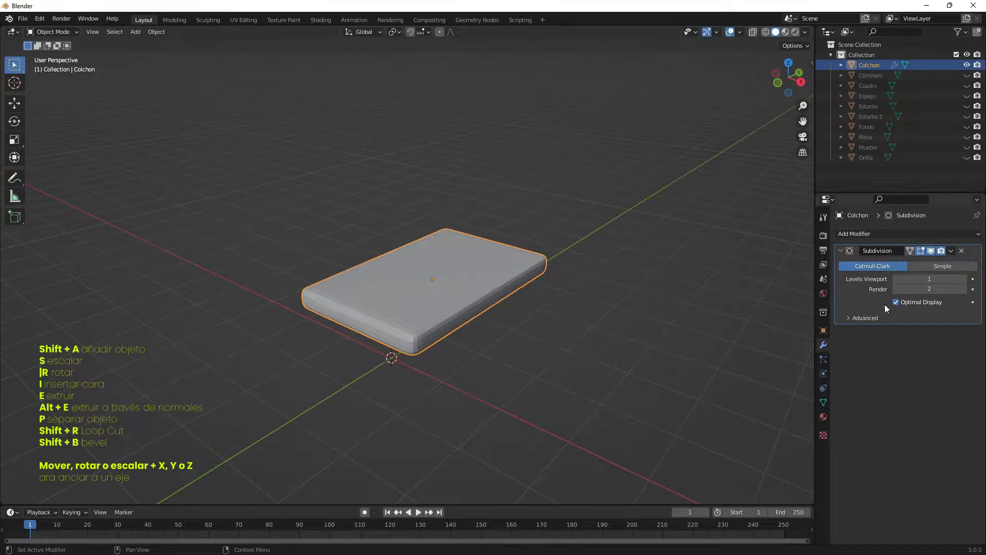
click(964, 289)
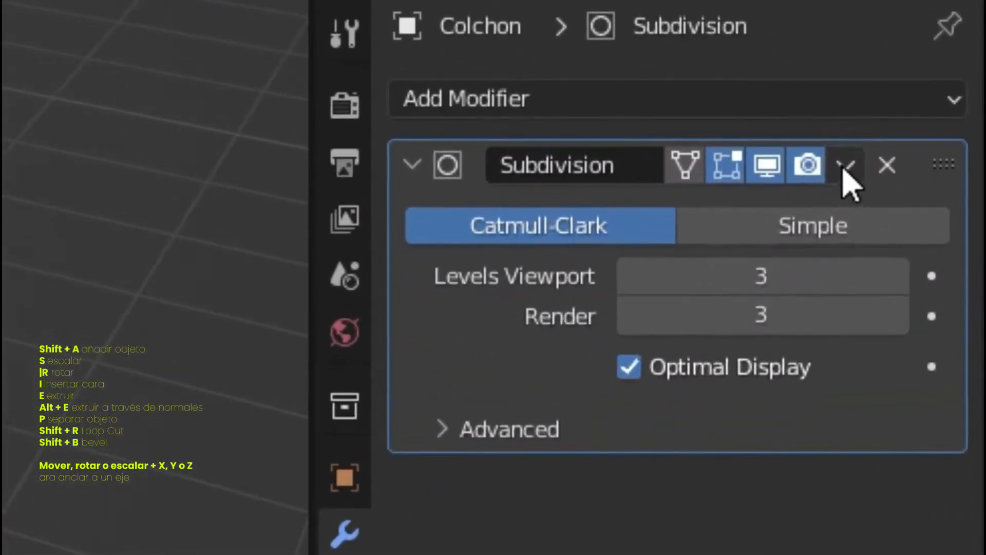
click(845, 167)
click(789, 220)
Add a cube for the bed base, flatten it along Z and position it under the mattress along Z and X
key(shift+a)
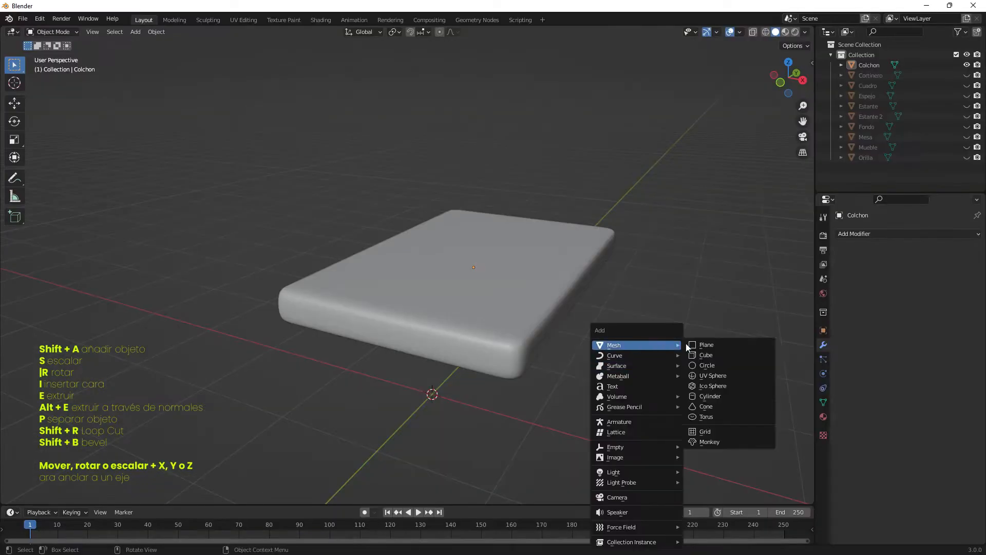
click(708, 355)
middle_drag(668, 390, 698, 335)
key(s)
key(z)
click(360, 310)
key(g)
key(z)
click(404, 257)
key(g)
key(x)
click(485, 273)
Stretch the base cube to about 2.06 times its length along Y and adjust its thickness along Z
middle_drag(484, 274, 545, 362)
key(s)
key(y)
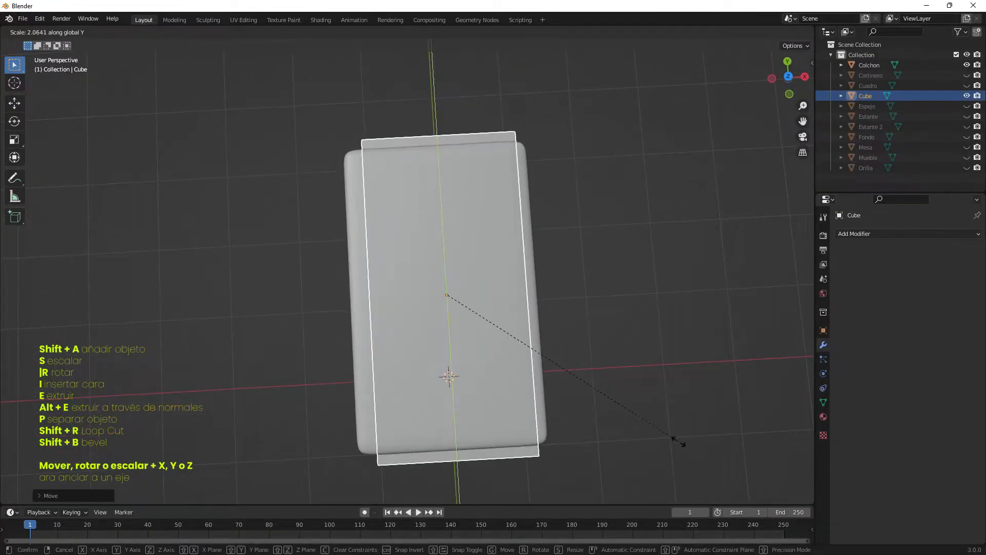
click(672, 440)
middle_drag(672, 440, 634, 309)
key(s)
key(z)
click(619, 304)
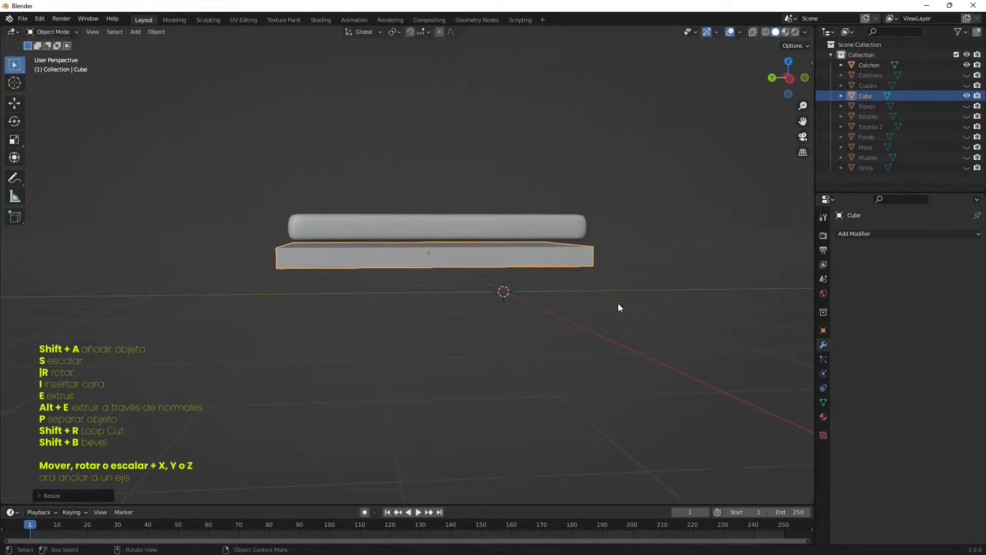
Place the base cube directly against the mattress's underside in front view and fit its width along X
key(KP_1)
scroll(617, 288, up, 4)
key(g)
click(625, 282)
middle_drag(625, 282, 635, 306)
key(s)
key(x)
click(578, 329)
Add loop cuts near both ends and along both long sides of the bed base
key(Tab)
key(ctrl+r)
click(443, 277)
click(308, 282)
middle_drag(308, 282, 650, 276)
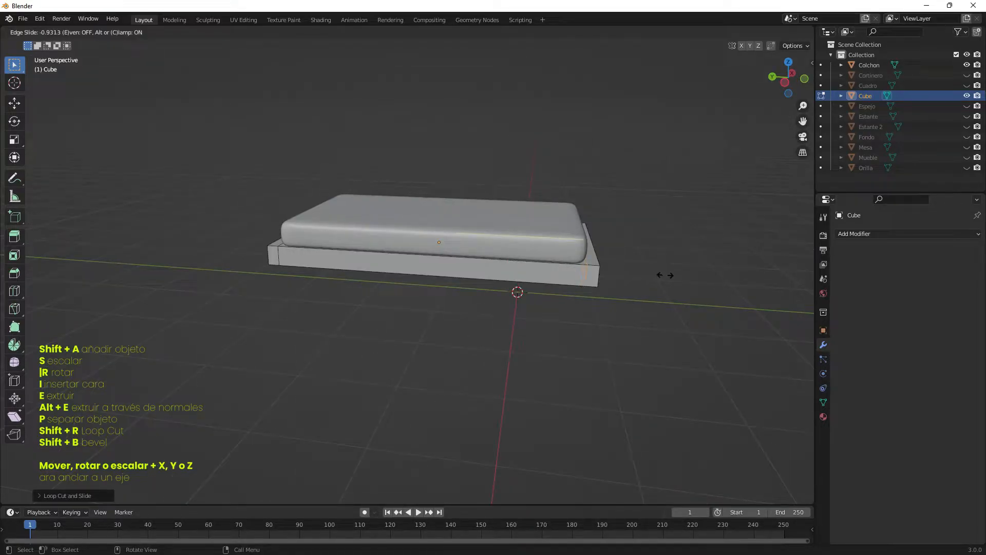
click(665, 275)
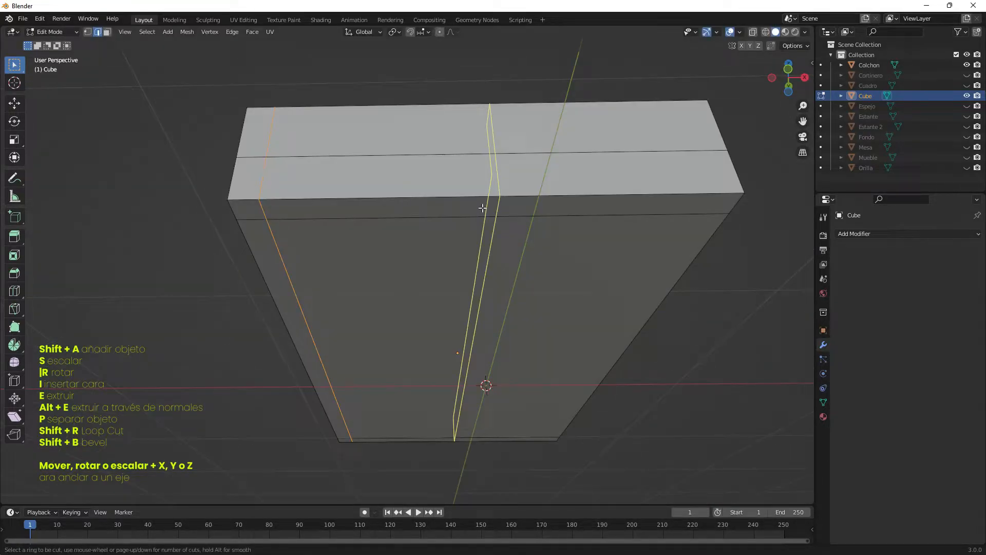
click(484, 208)
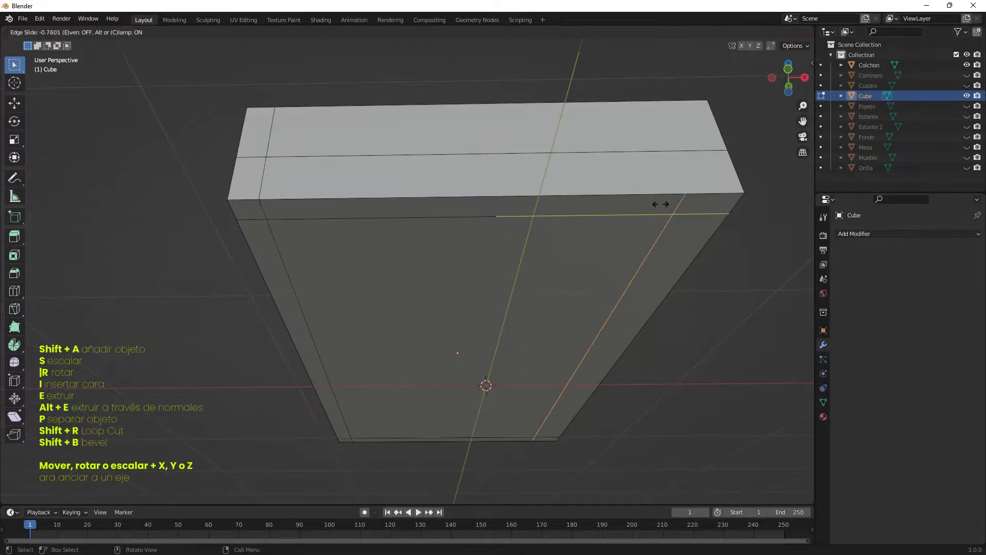
click(682, 202)
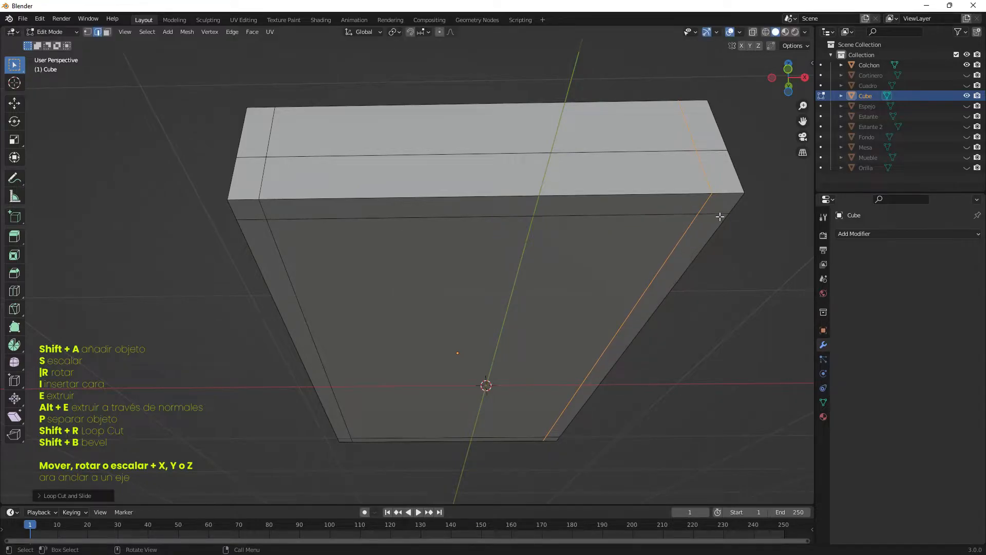
Show the Fondo room object and extrude the bed base's bottom corner faces down about 0.16 m into legs
middle_drag(715, 216, 386, 156)
middle_drag(172, 180, 786, 199)
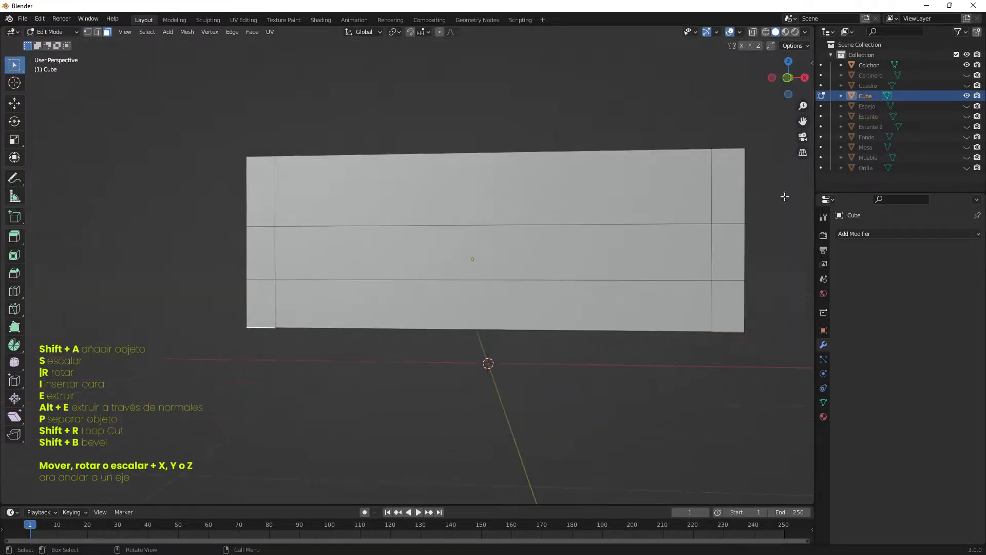
click(967, 137)
middle_drag(674, 310, 689, 316)
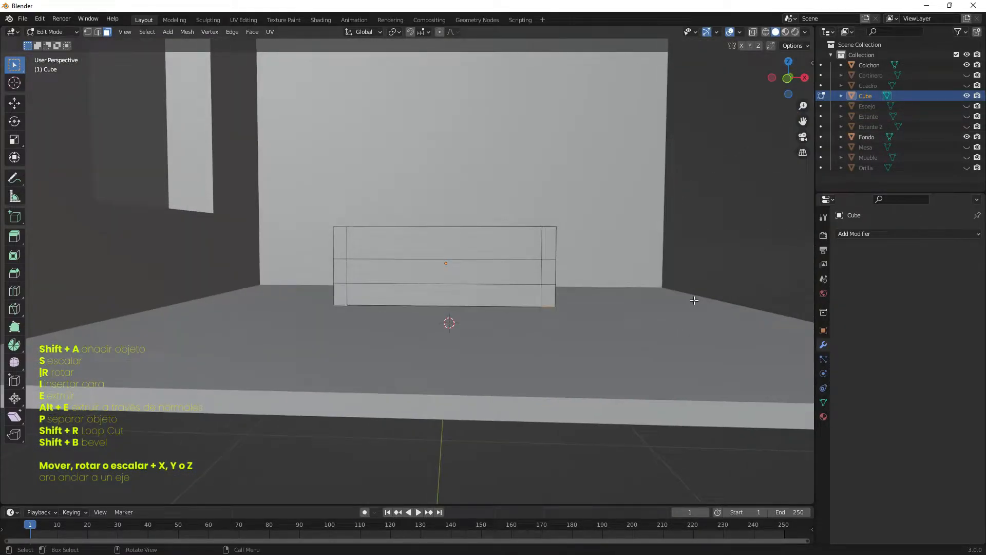
key(e)
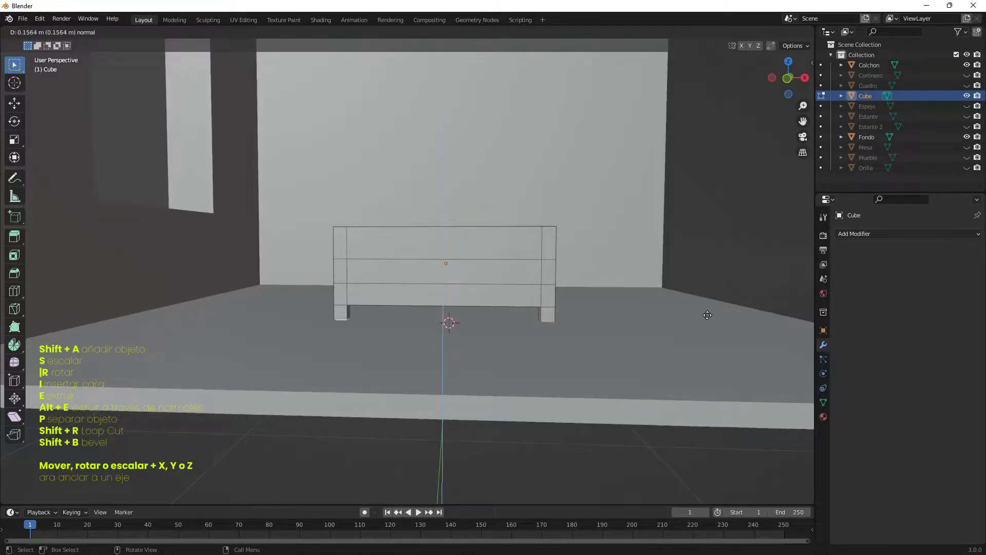
click(708, 318)
Extrude the outer faces of the footboard's top rail, corner posts and legs outward about 0.014 m as a frame
middle_drag(708, 318, 659, 251)
alt+click(659, 252)
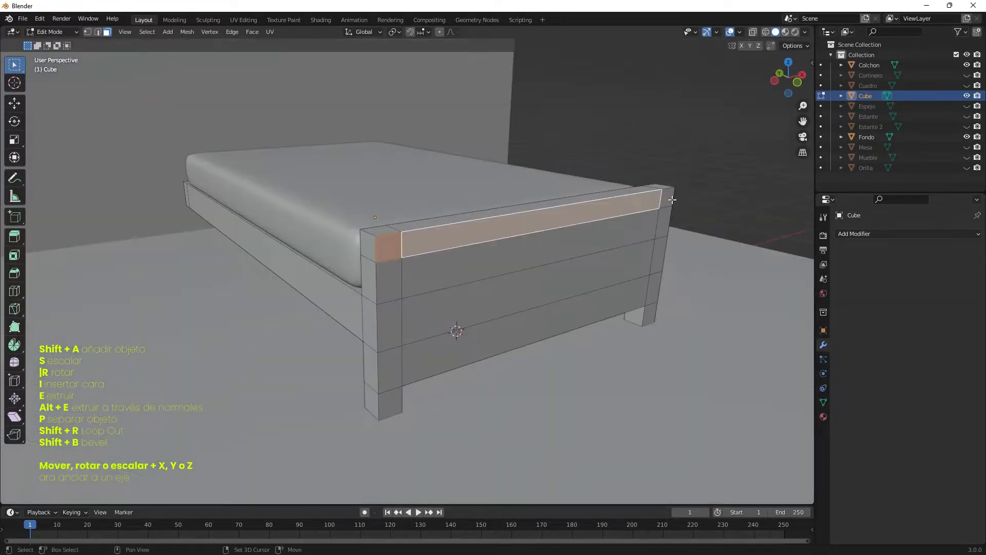
shift+click(659, 252)
shift+click(654, 287)
shift+click(394, 361)
shift+click(392, 403)
shift+click(390, 329)
shift+click(390, 282)
shift+click(653, 314)
middle_drag(670, 318, 544, 319)
key(e)
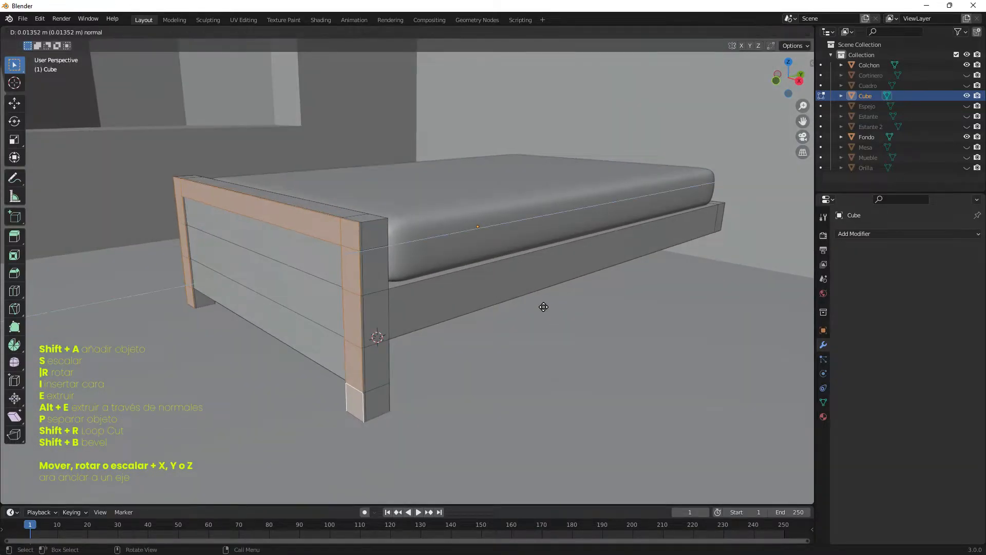
click(543, 308)
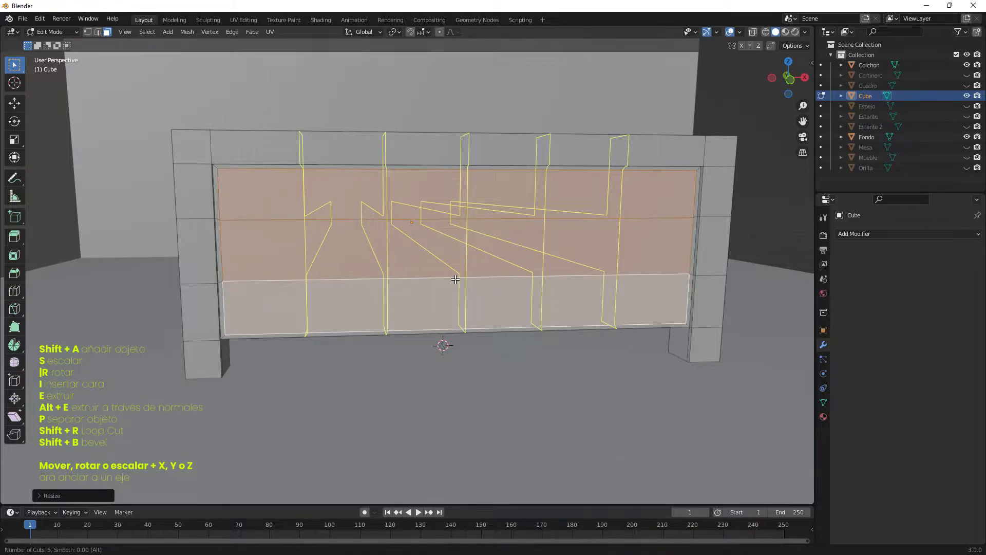
Divide the recessed footboard panel with six evenly spaced vertical loop cuts
scroll(456, 279, up, 1)
click(456, 279)
right_click(354, 209)
Inset the second and third columns of footboard panel faces as separate groups with zero thickness
click(341, 205)
shift+click(366, 283)
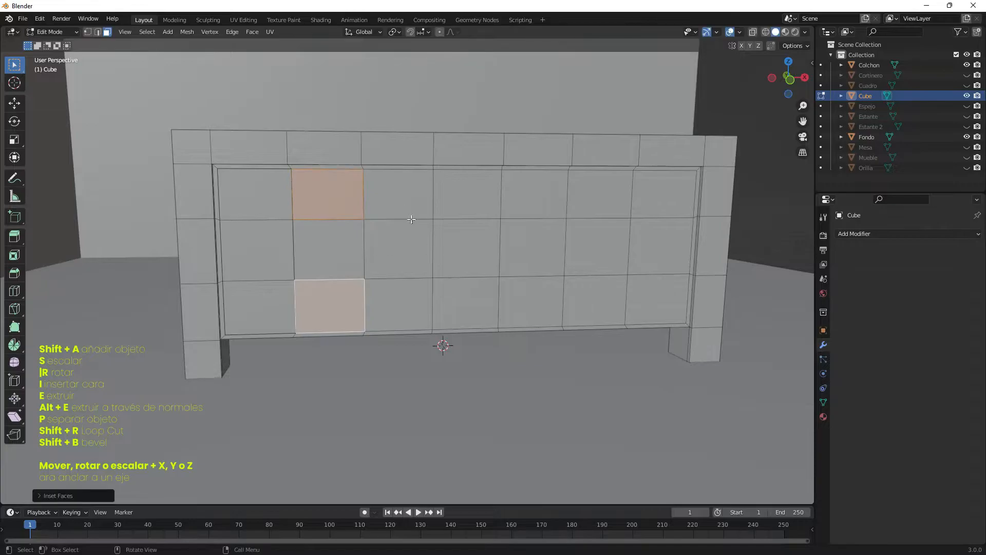
shift+click(329, 249)
key(i)
click(400, 208)
click(399, 207)
shift+click(399, 249)
shift+click(399, 300)
key(i)
click(442, 280)
Inset the fourth and fifth columns of footboard panel faces as separate groups with zero thickness
click(466, 205)
shift+click(467, 248)
shift+click(466, 298)
click(533, 209)
shift+click(533, 249)
shift+click(532, 301)
key(i)
click(532, 301)
Inset the sixth and seventh columns of footboard panel faces as separate groups with zero thickness
click(600, 206)
shift+click(599, 249)
shift+click(596, 301)
click(664, 212)
shift+click(661, 249)
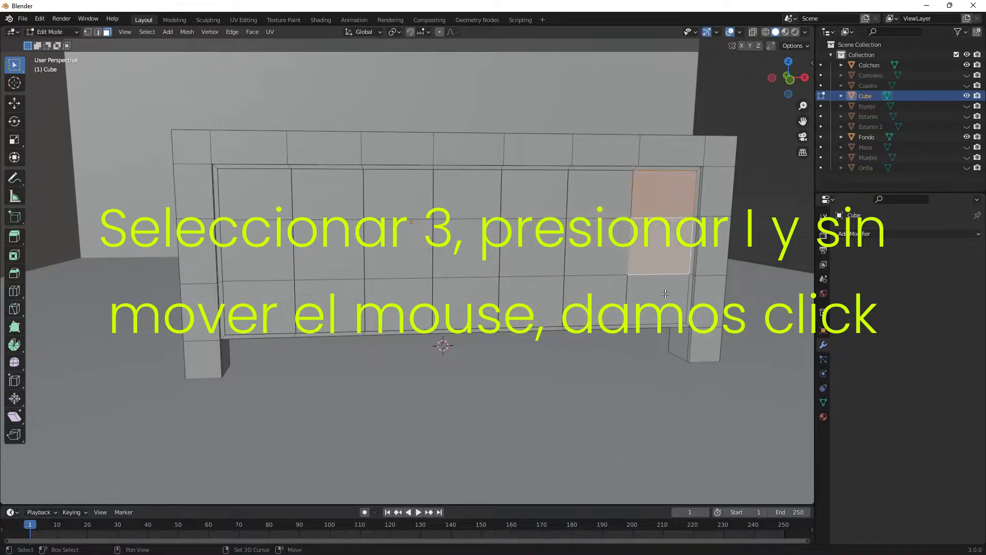
shift+click(660, 298)
key(i)
click(662, 297)
Select all seven columns of footboard panel faces and set the transform pivot point to Individual Origins
shift+click(600, 201)
shift+click(598, 248)
shift+click(596, 303)
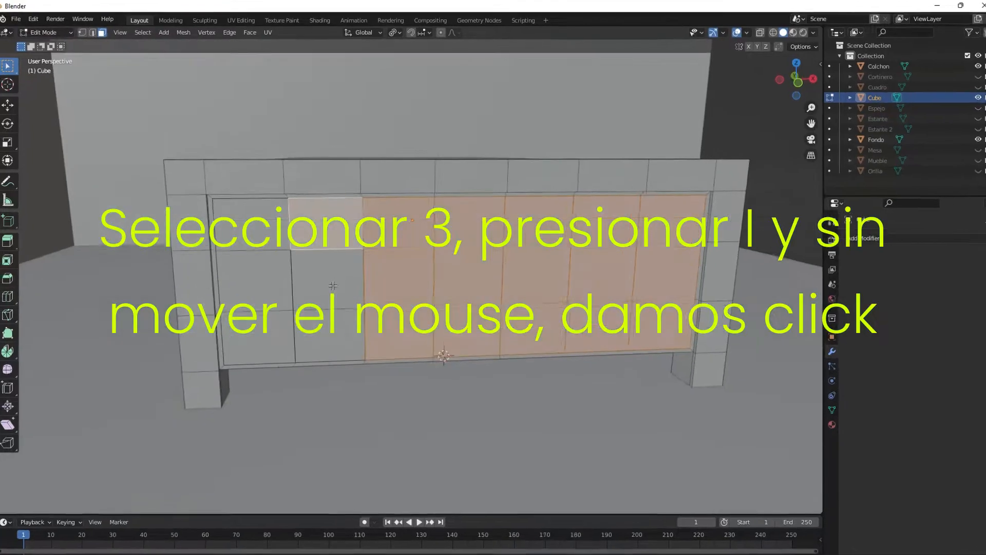
shift+click(331, 279)
shift+click(331, 327)
shift+click(260, 328)
shift+click(227, 407)
shift+click(203, 313)
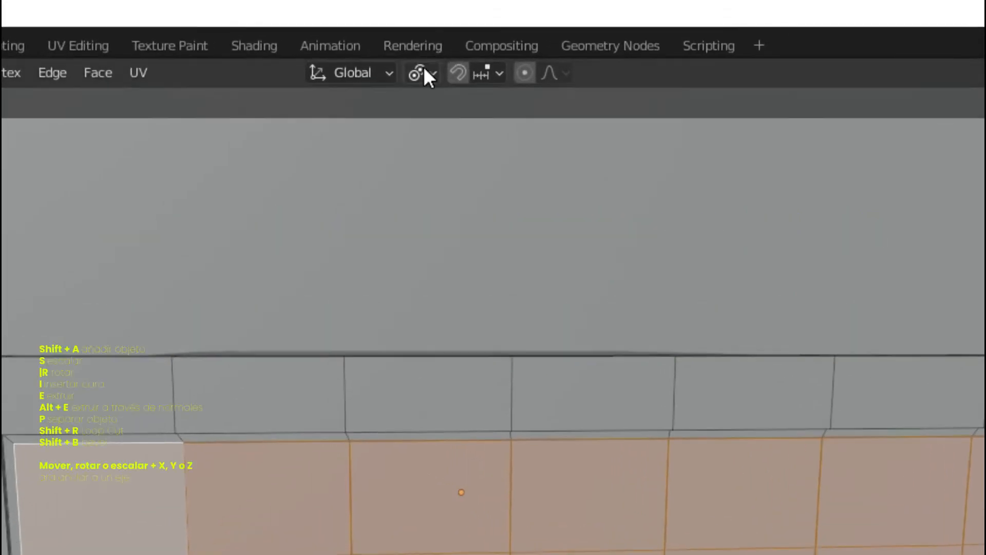
click(402, 45)
click(431, 150)
Try to inset the selected footboard panel columns about 0.025 m
key(i)
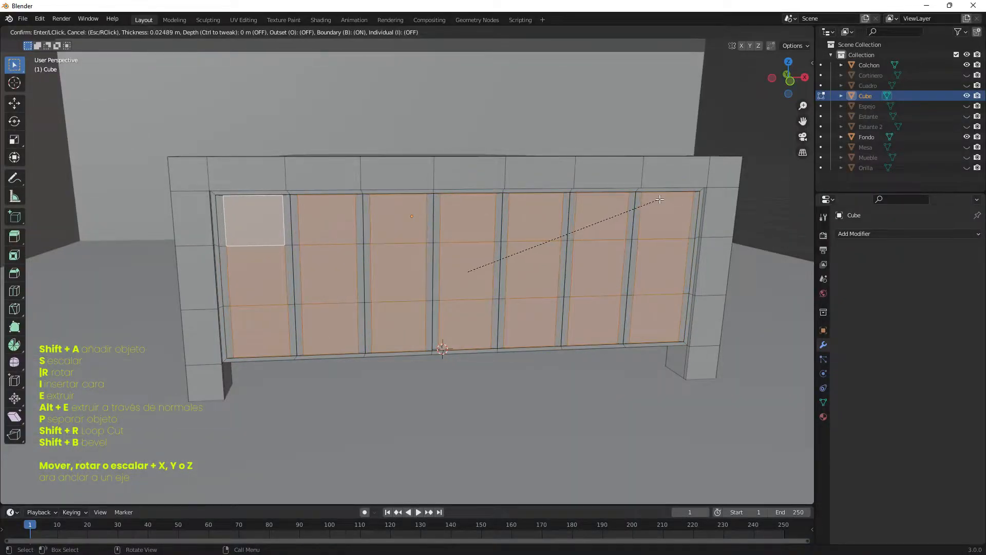
click(662, 199)
key(ctrl+z)
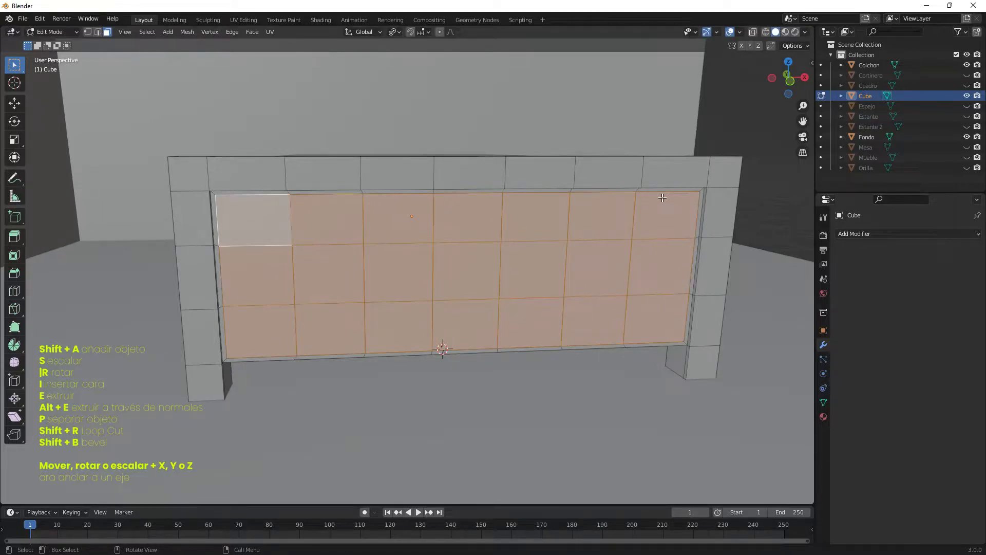
Inset the footboard panel columns with zero thickness, narrow each along X and scale them to about 0.95 along Z
key(i)
click(663, 198)
key(s)
key(x)
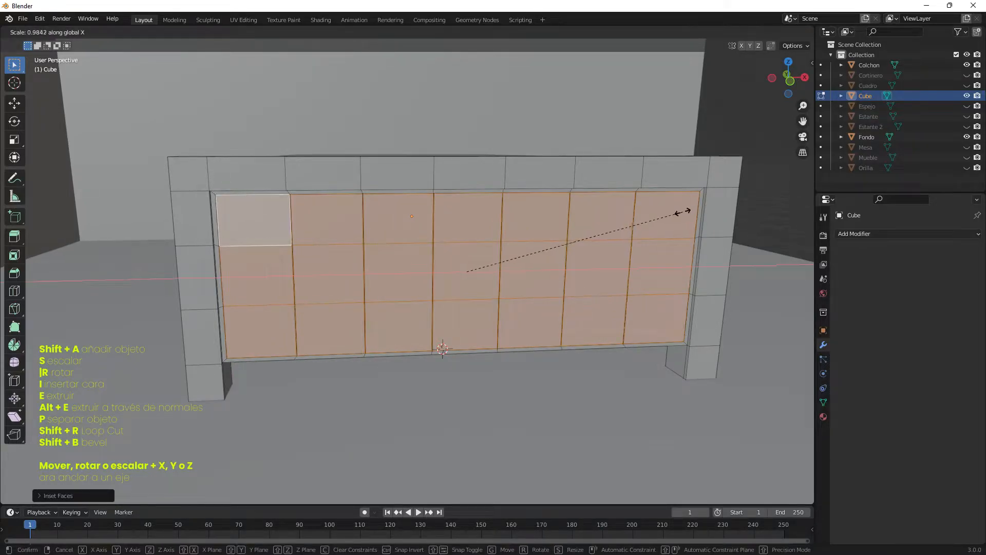
click(664, 213)
key(s)
key(z)
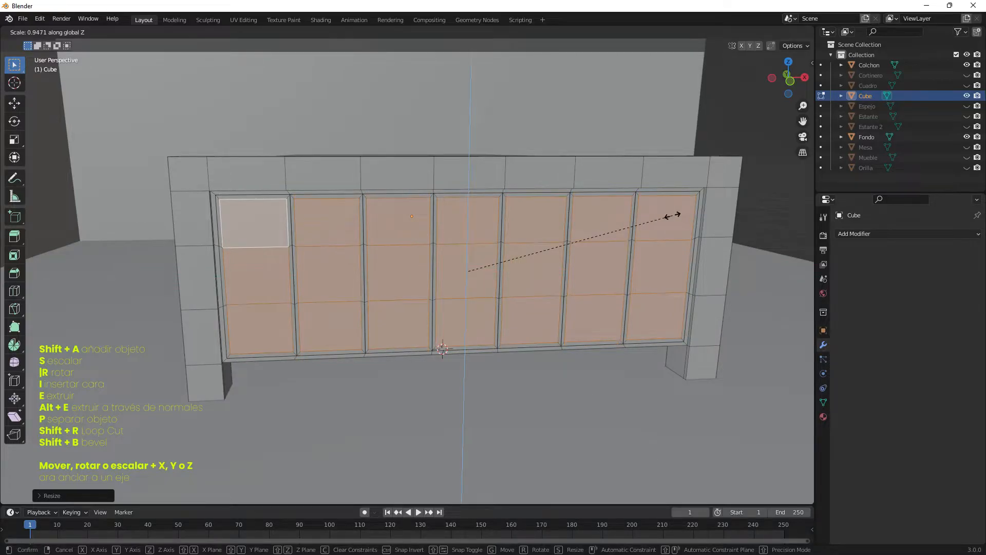
click(674, 215)
Extrude the shrunken footboard panel columns to give the slats depth
middle_drag(673, 215, 489, 247)
key(e)
click(605, 254)
key(e)
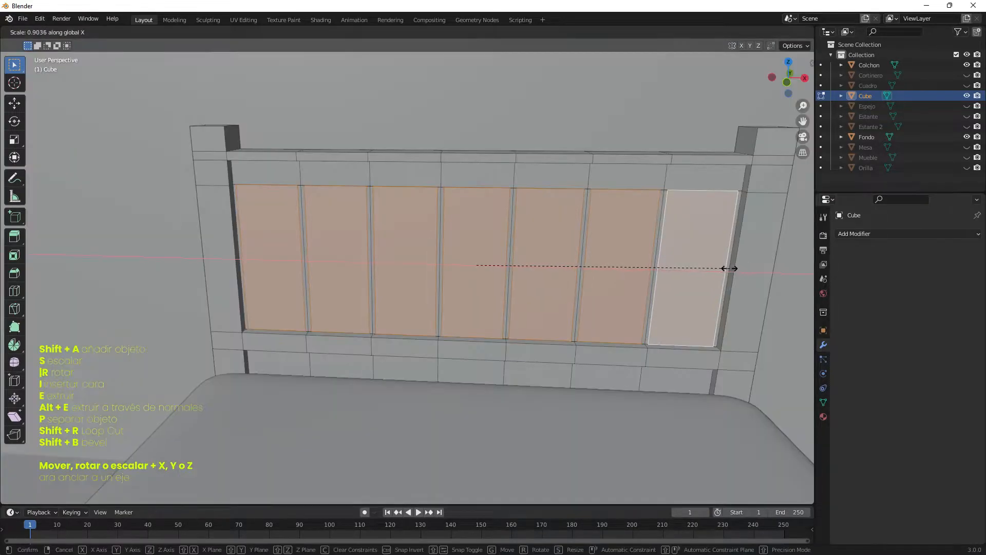
Scale the headboard's panel columns to about 0.90 along X and 0.94 along Z, and set the pivot point to Median Point
click(729, 269)
key(s)
key(z)
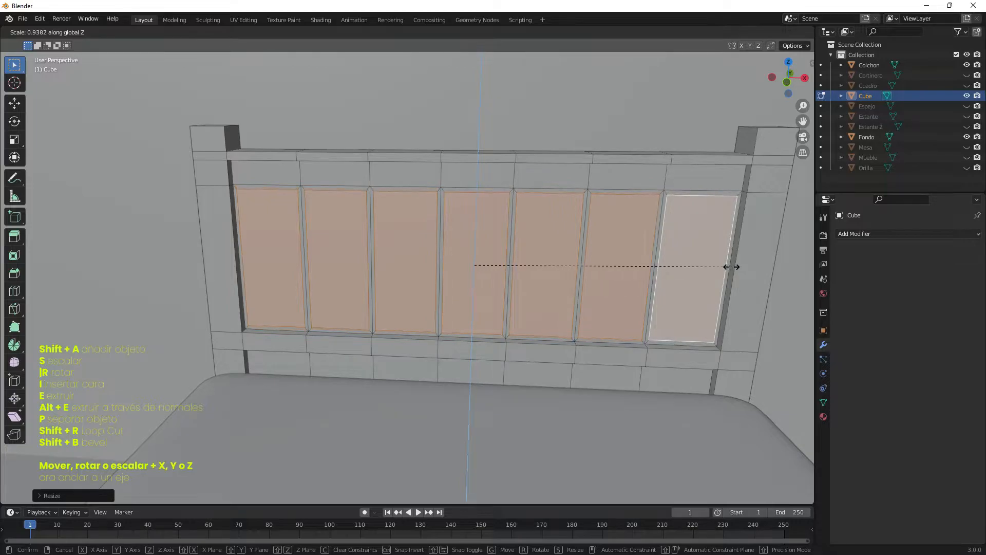
click(732, 267)
click(394, 32)
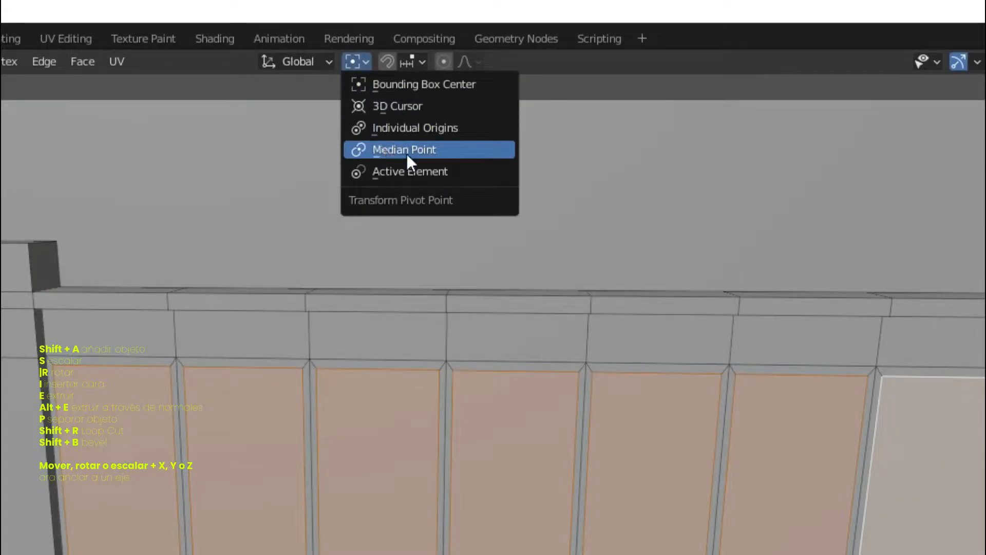
click(407, 154)
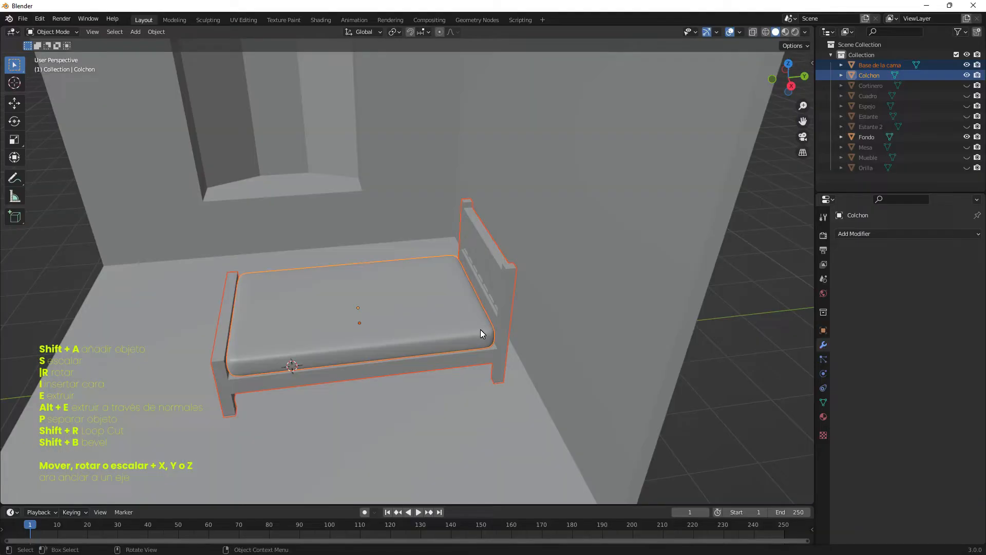
Move the Base de la cama and Colchon together along Y to set the headboard against the back wall
key(g)
key(y)
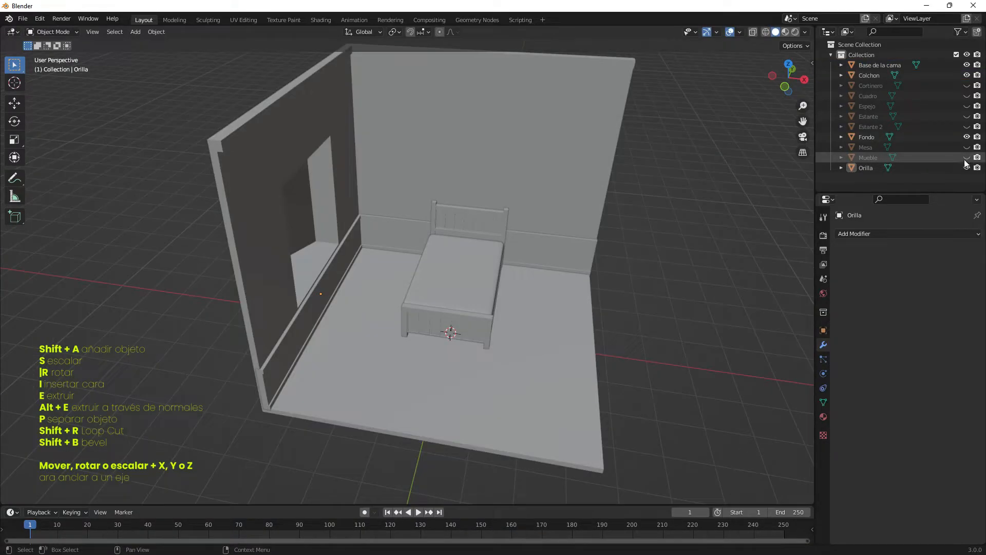
Unhide Mueble and round its four front-to-back edges with a multi-segment bevel
click(966, 158)
click(868, 157)
scroll(455, 264, up, 5)
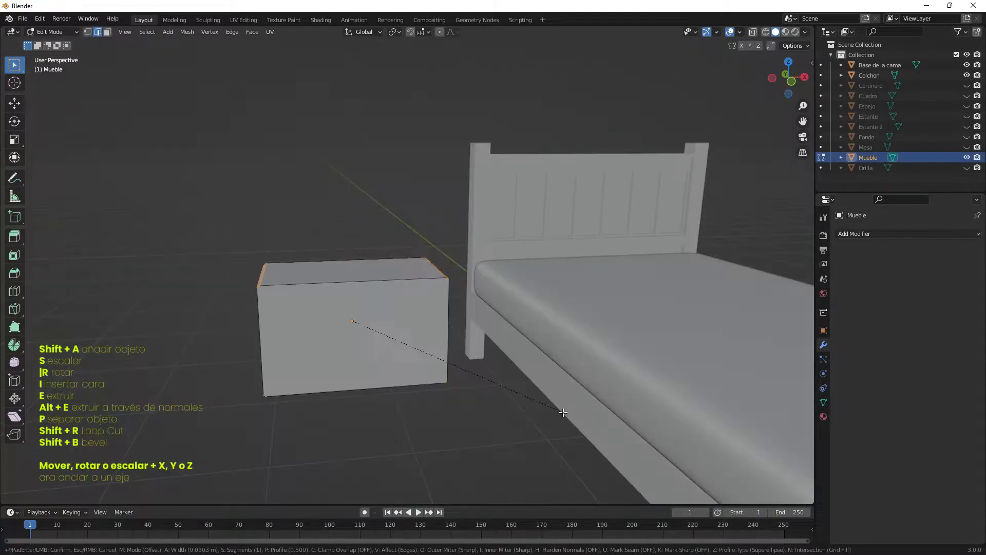
scroll(571, 415, up, 3)
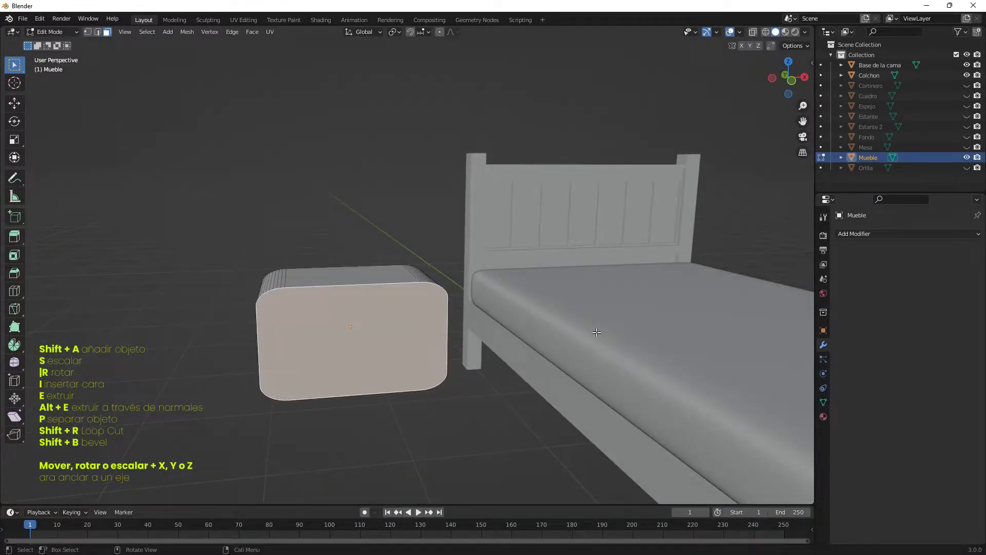
Inset Mueble's front face by about 0.04 m and extrude it about 0.03 m inward
key(i)
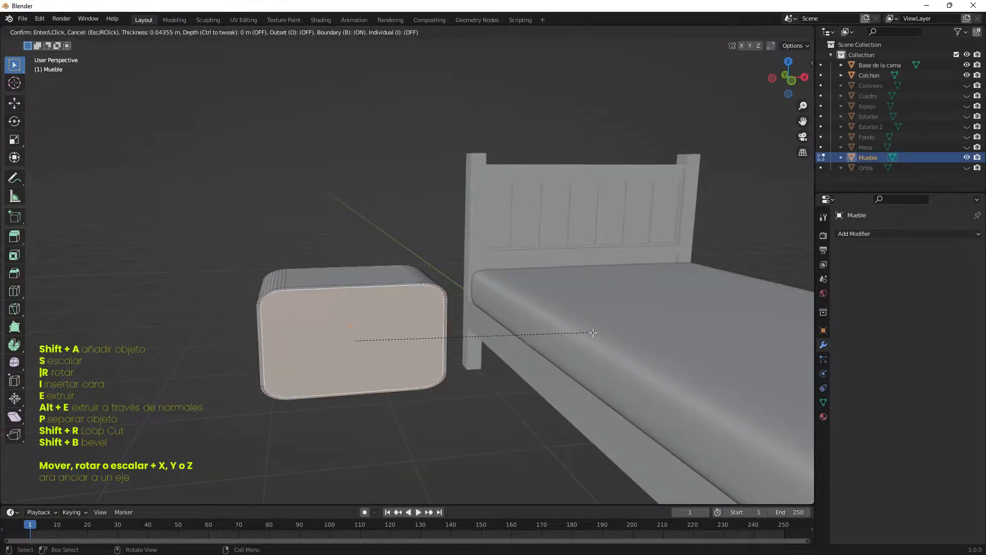
click(594, 332)
middle_drag(593, 333, 559, 380)
key(e)
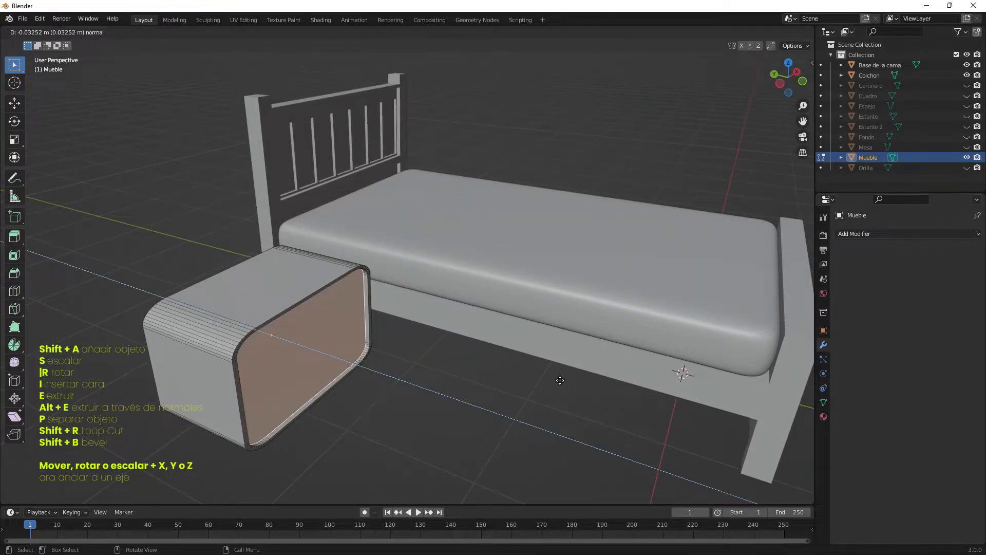
click(560, 381)
In front view, flatten the small drawer handle face on Mueble along Z and reposition it along Z
key(KP_Decimal)
key(grave)
click(542, 330)
key(s)
key(z)
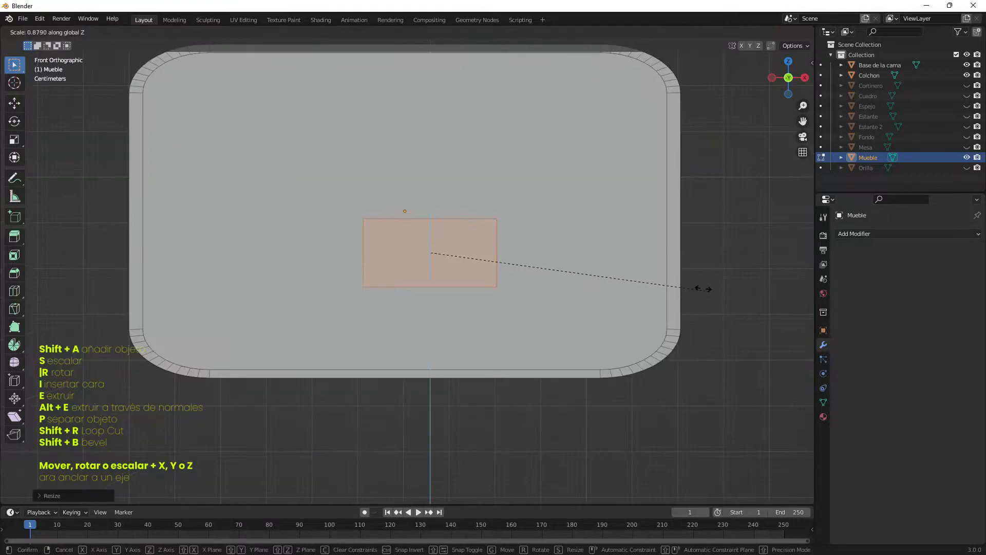
click(548, 256)
scroll(541, 288, up, 1)
key(g)
key(z)
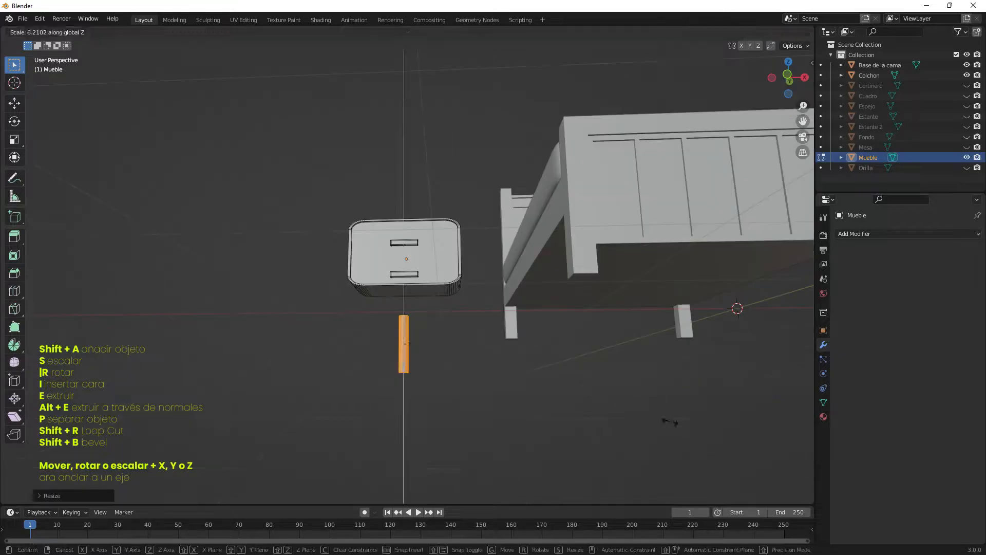
Scale the leg cylinder down to about 0.78, place it under one end of Mueble and duplicate it
key(s)
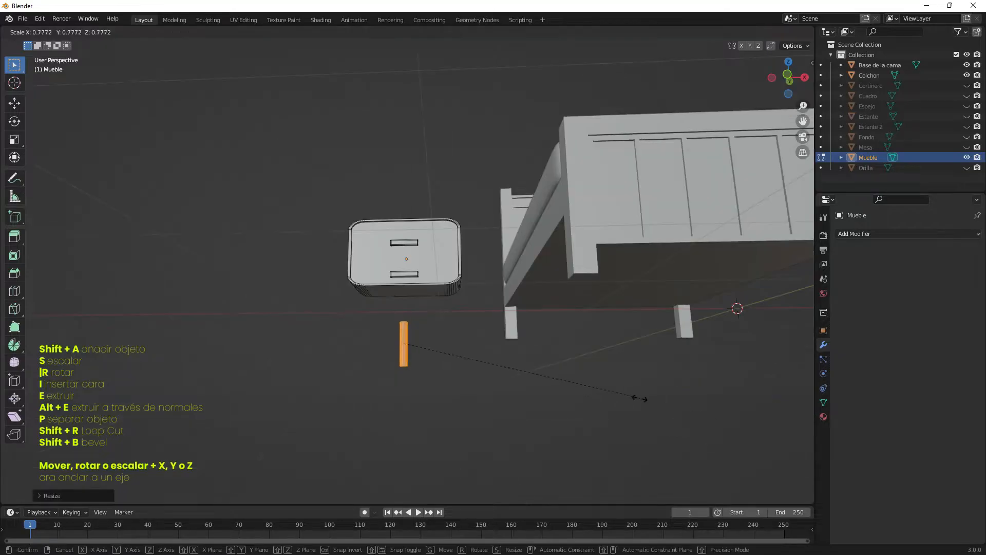
click(563, 388)
key(KP_1)
key(g)
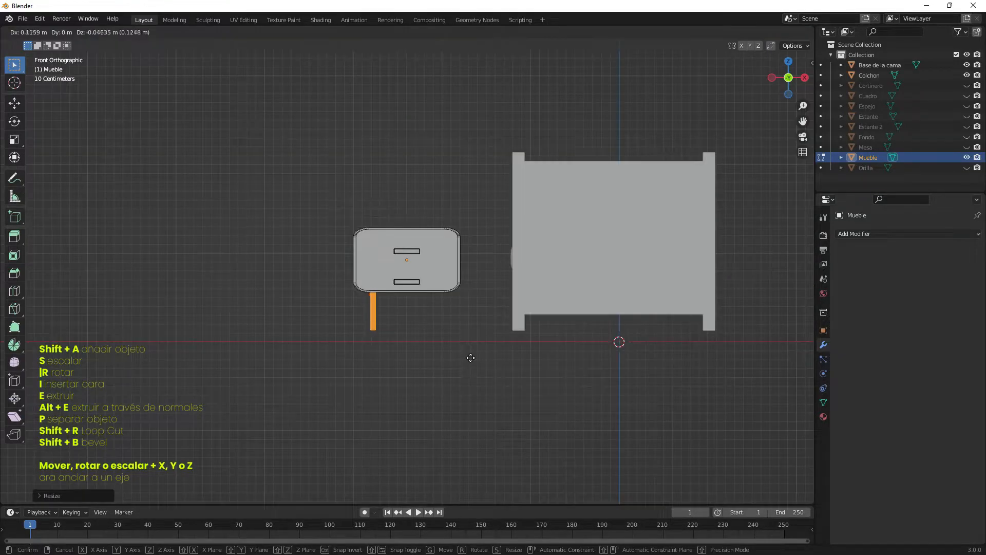
click(484, 356)
key(shift+d)
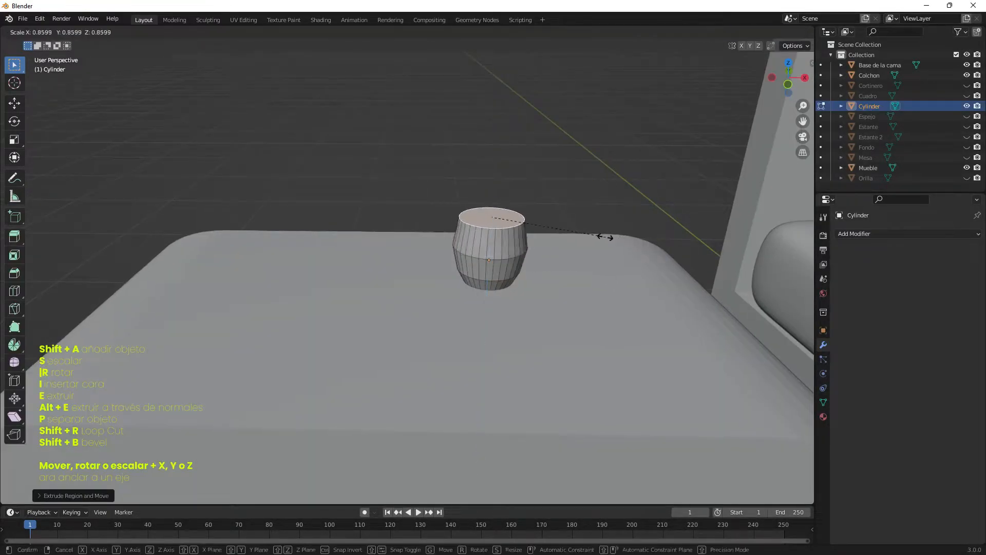
Extrude and narrow the top face of the lamp base cylinder to finish its rounded profile
key(e)
click(594, 227)
key(Tab)
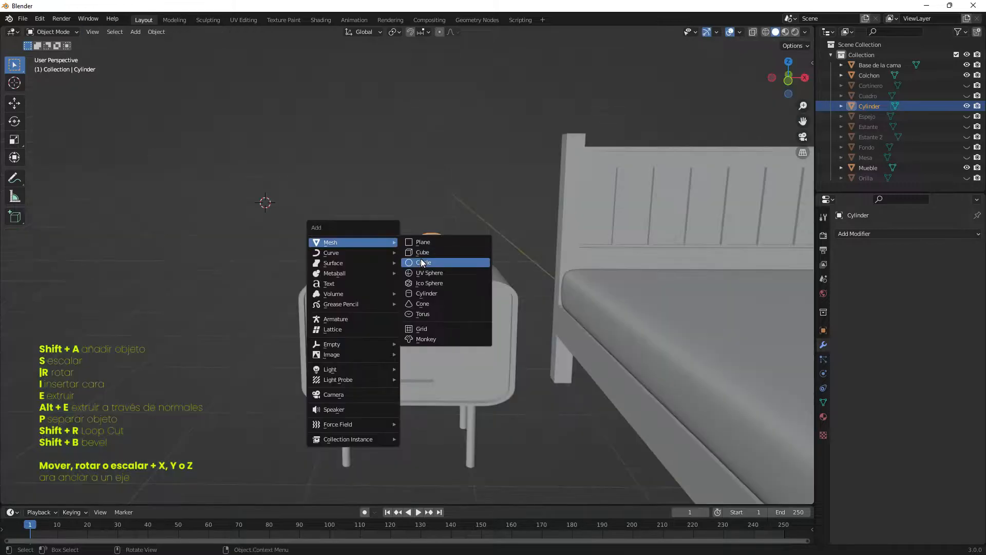
Add a cylinder as the lampshade and taper it by shrinking its top face and lowering that face about 0.13 m along Z
click(423, 293)
key(s)
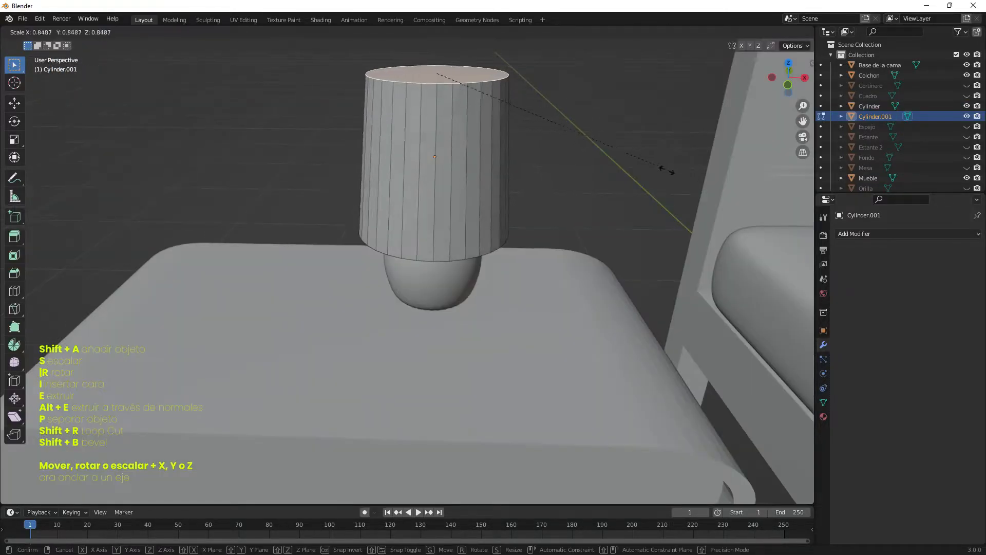
click(524, 154)
key(g)
key(z)
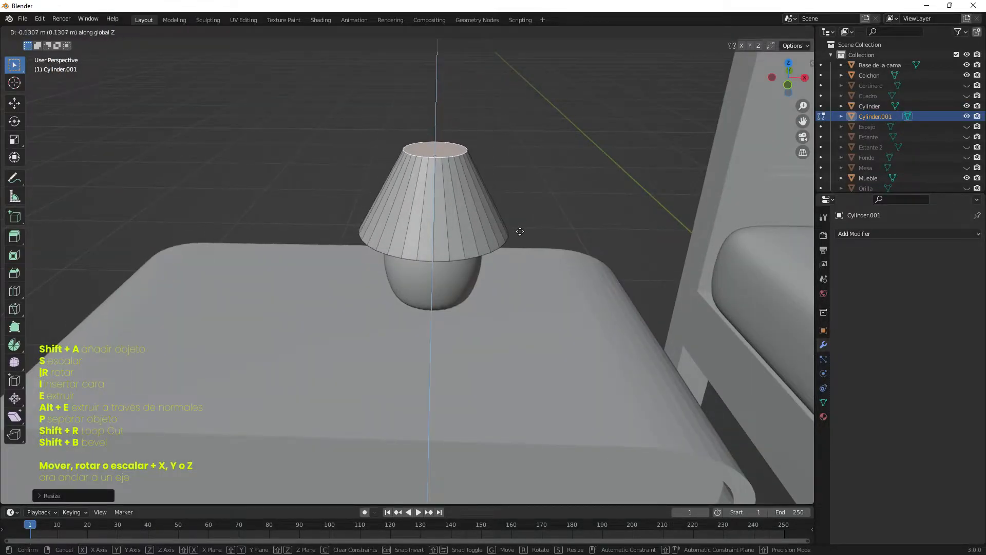
click(520, 232)
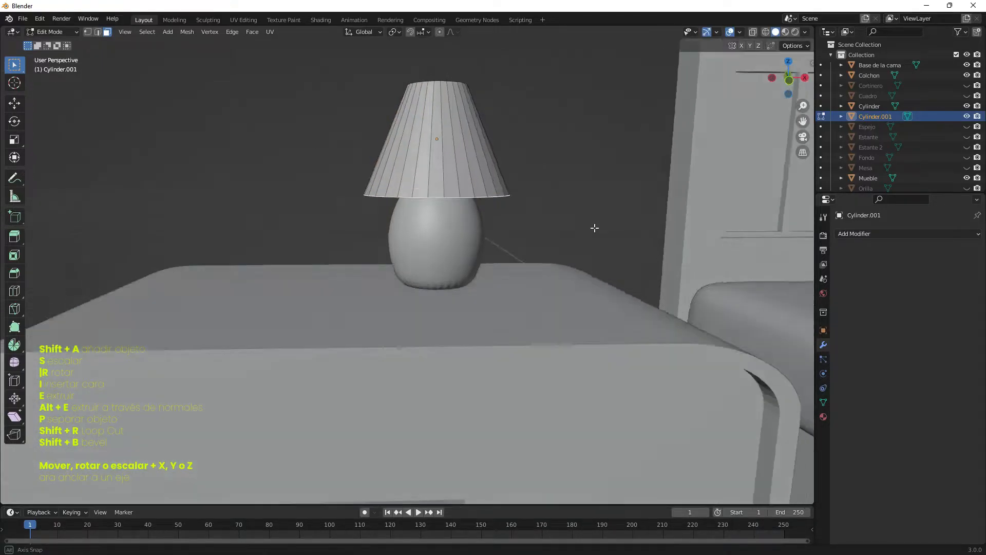
Delete the top and bottom faces of the lampshade to leave it open at both ends
middle_drag(595, 226, 568, 291)
shift+click(455, 223)
middle_drag(454, 223, 488, 225)
key(x)
click(275, 312)
Extrude the lampshade's side faces along their normals by about 0.03 m to give it thickness
alt+click(459, 196)
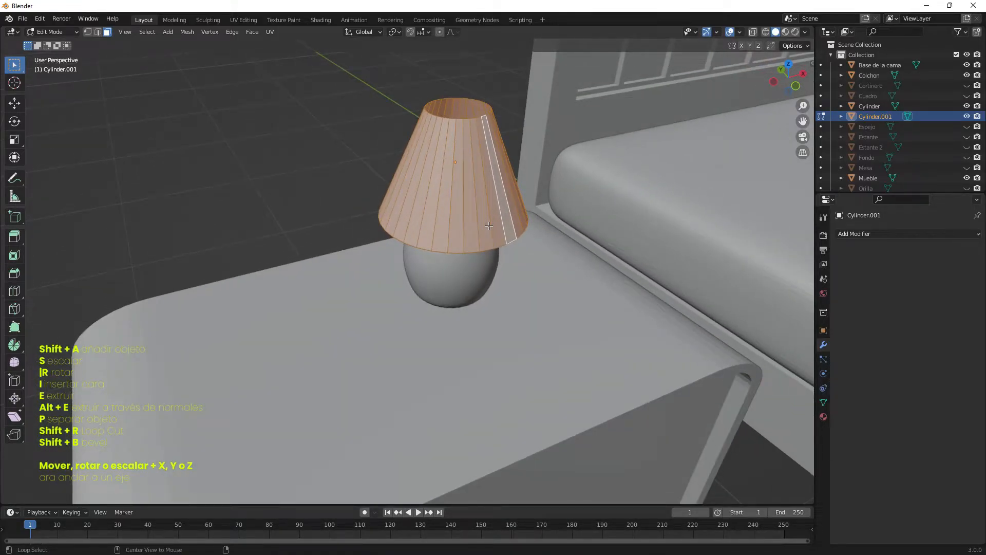
key(alt+e)
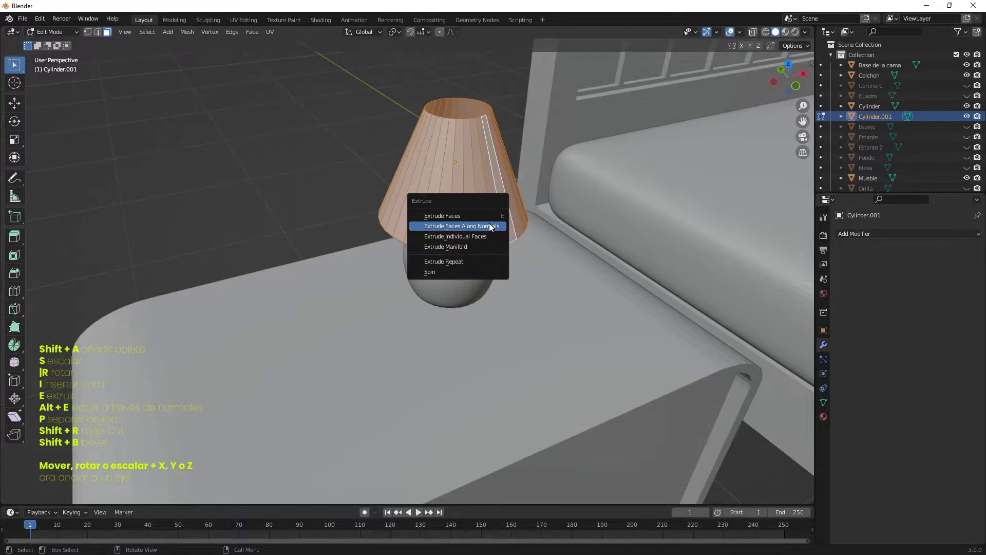
click(488, 225)
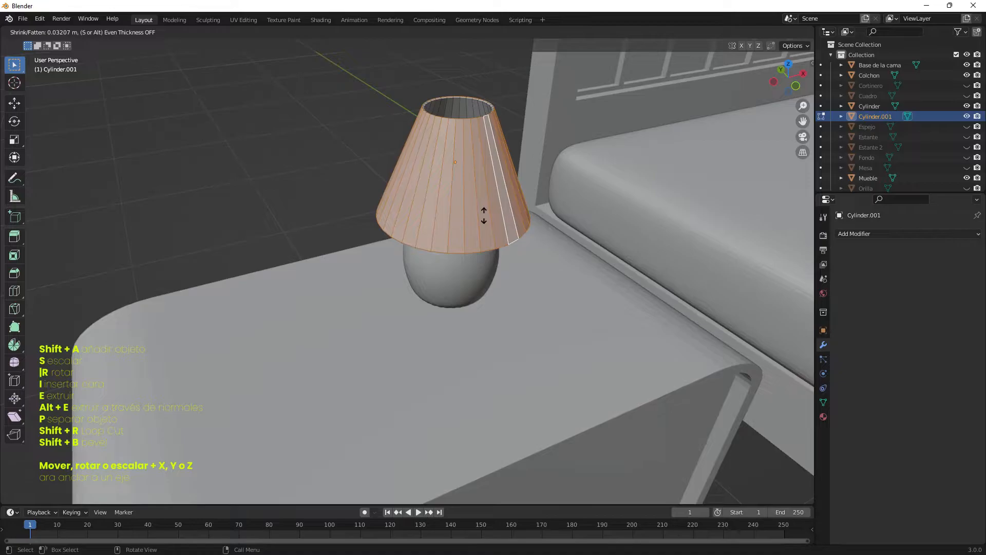
click(484, 216)
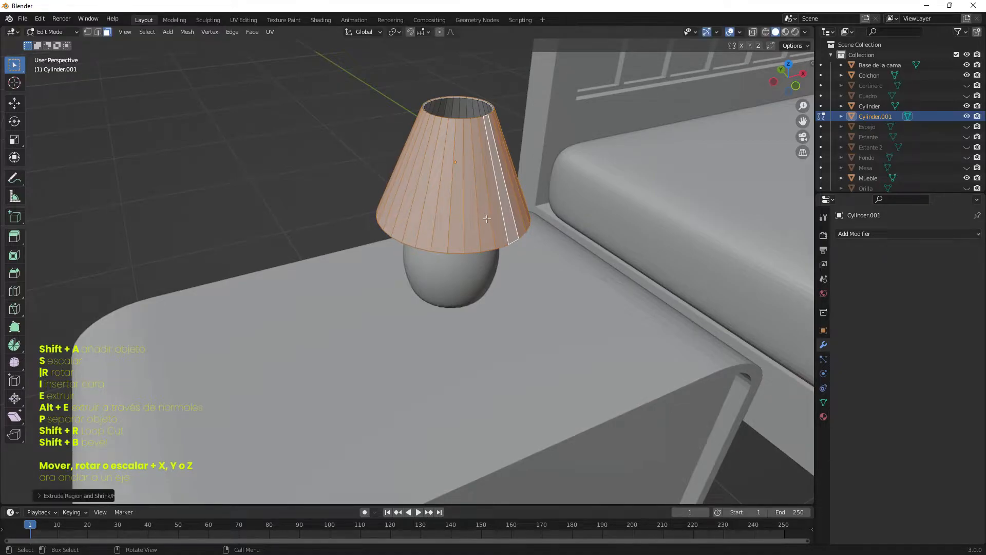
middle_drag(508, 248, 499, 191)
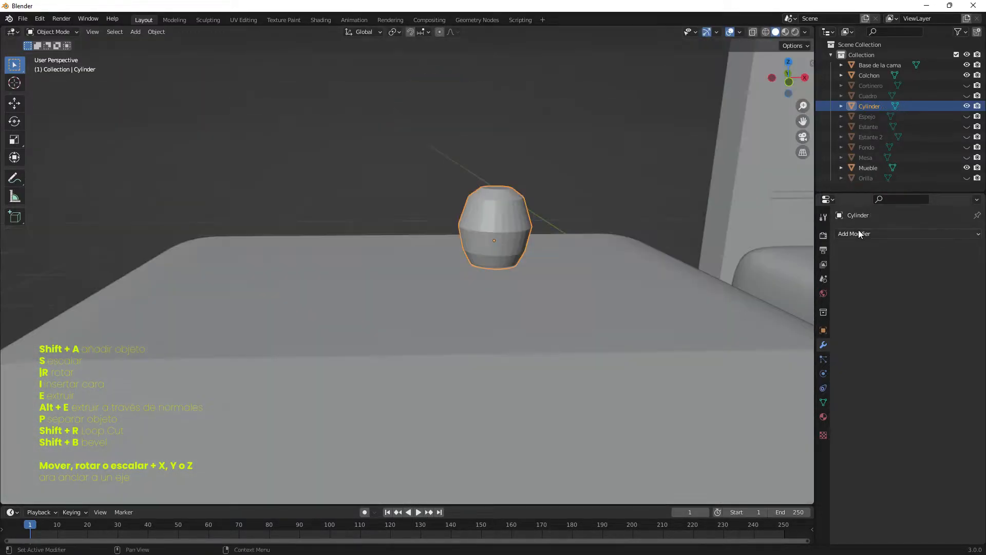
Add a Subdivision Surface modifier to the lamp base and to the lampshade
click(859, 234)
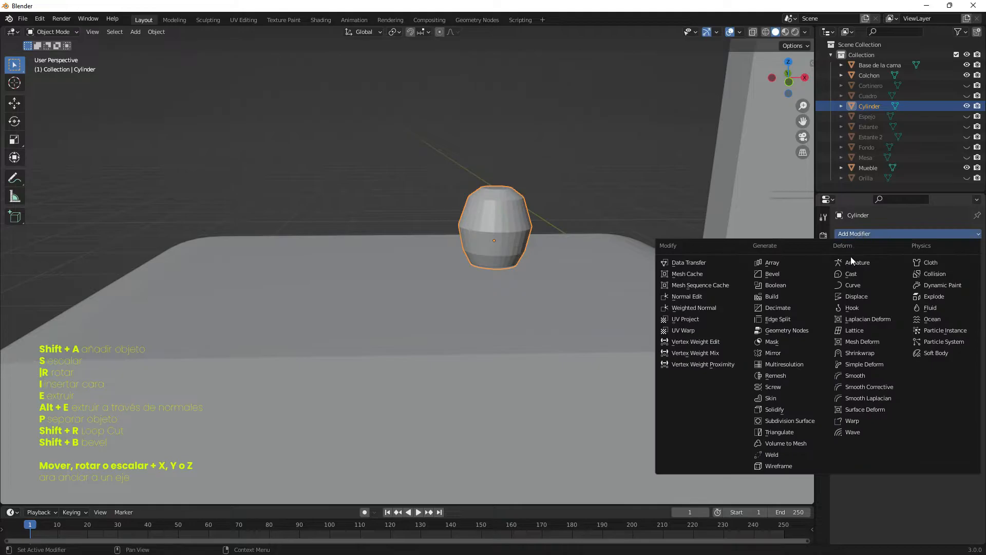
click(779, 410)
click(956, 252)
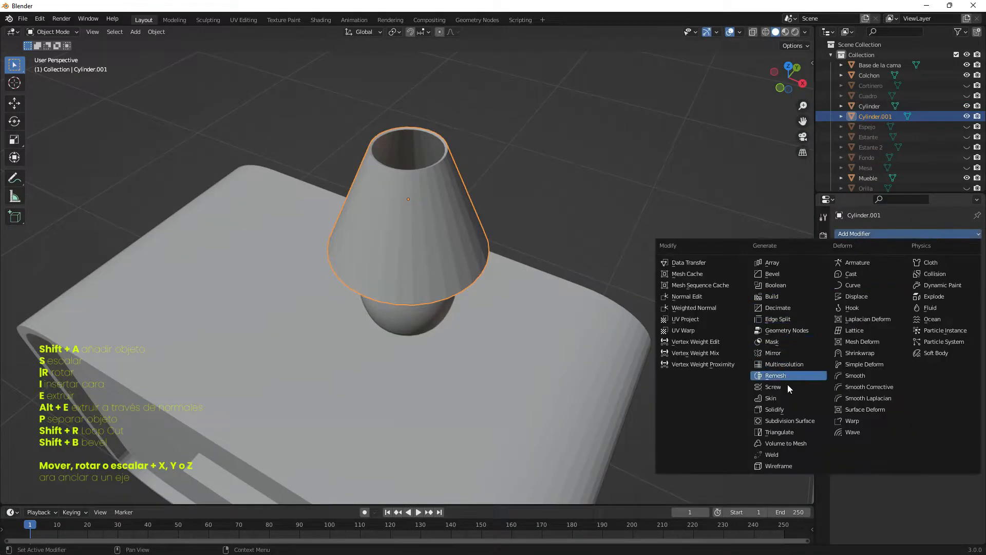
click(788, 419)
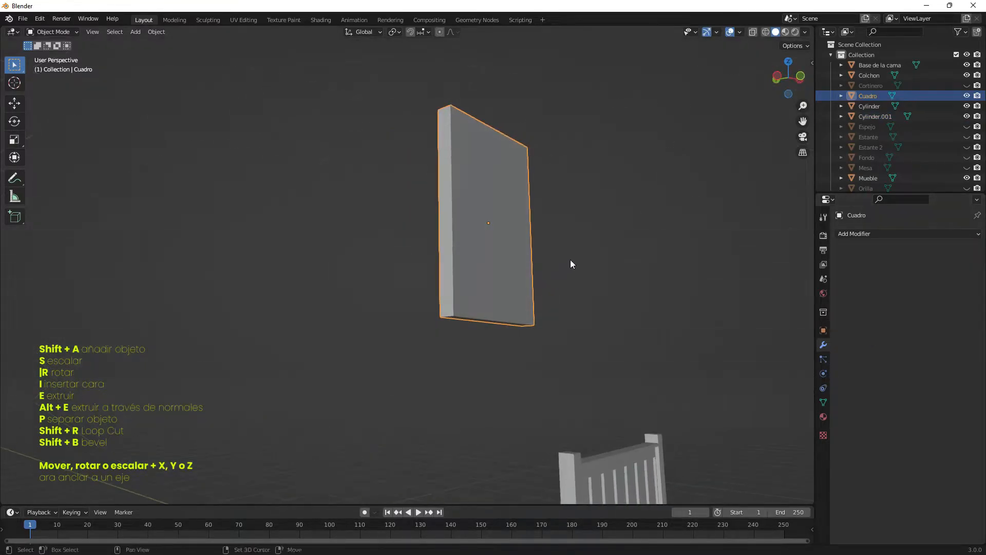
Inset Cuadro's front face by about 0.04 m and extrude it about 0.02 m inward to form the picture frame
middle_drag(570, 260, 641, 280)
scroll(439, 384, up, 3)
key(Tab)
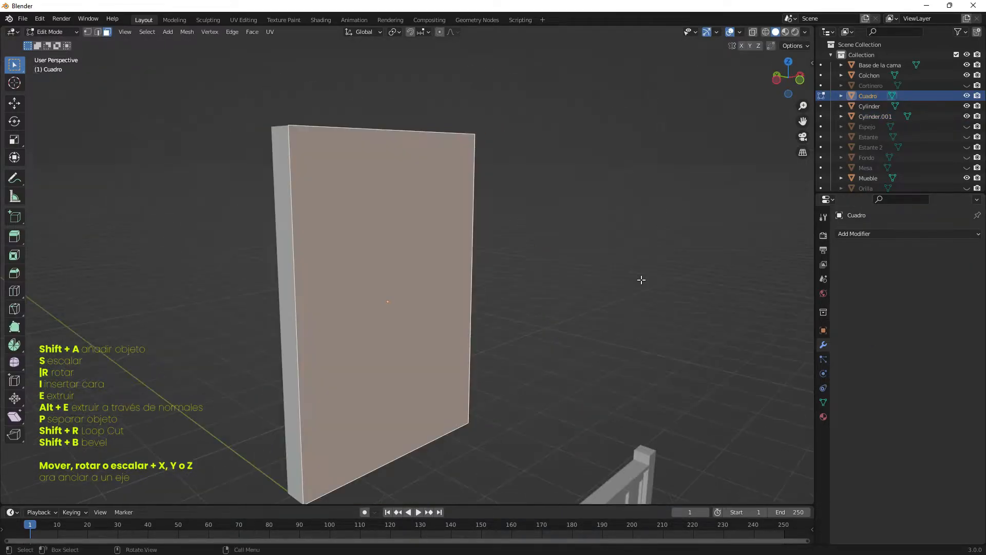
key(i)
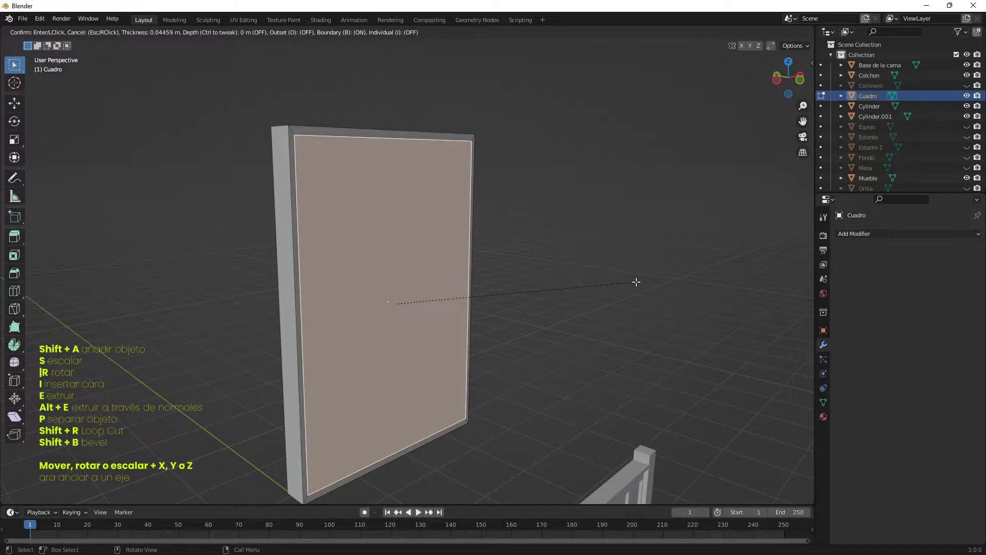
click(637, 282)
key(e)
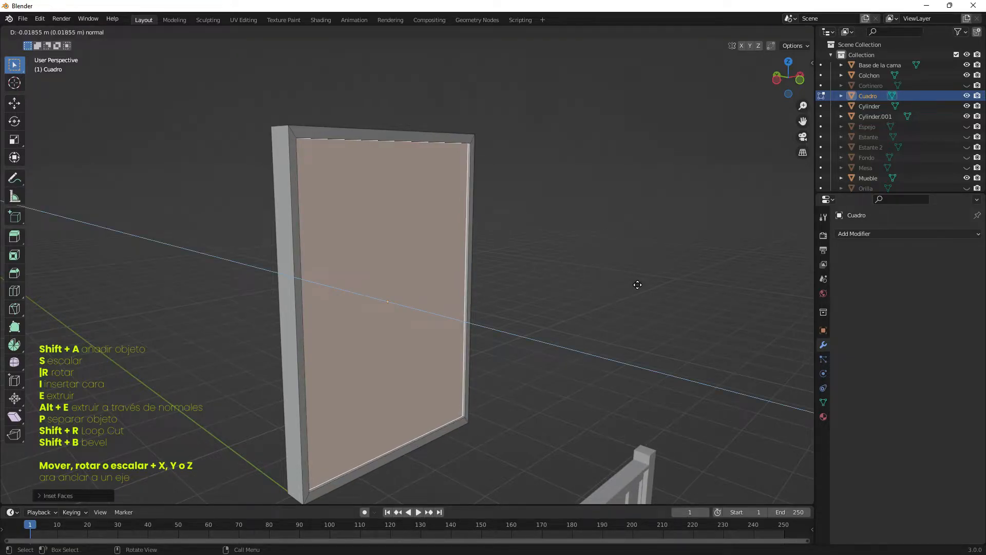
click(635, 287)
Separate Cuadro's recessed front face into its own object
middle_drag(634, 287, 606, 352)
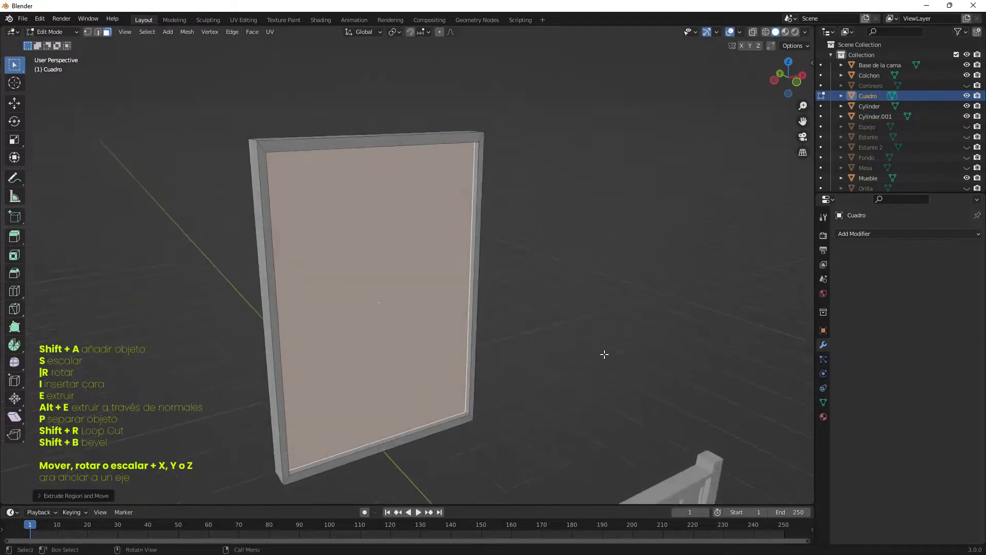
scroll(609, 362, down, 4)
middle_drag(617, 385, 556, 378)
scroll(538, 368, up, 6)
key(p)
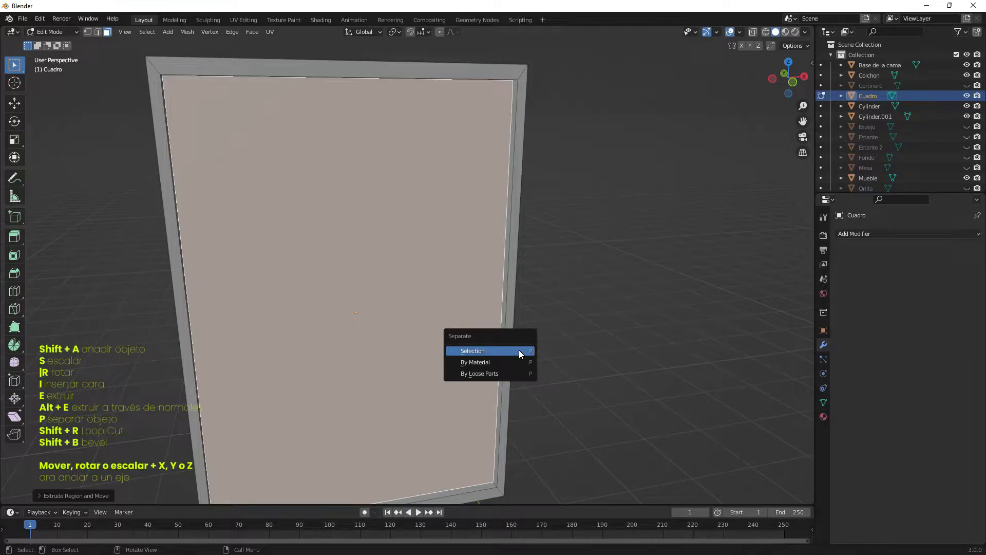
click(519, 350)
Rename the separated picture face as Pintura
double_click(867, 107)
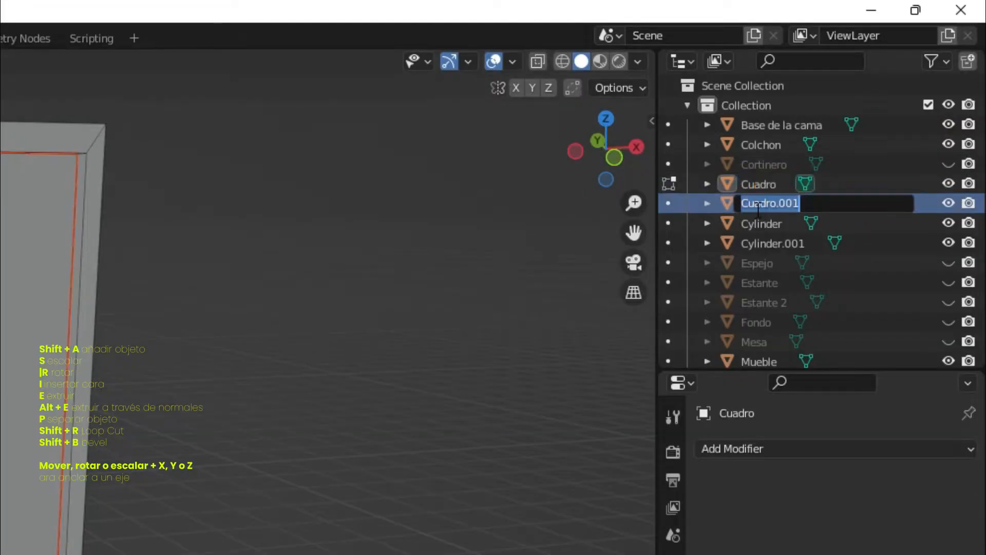
text(Pintur)
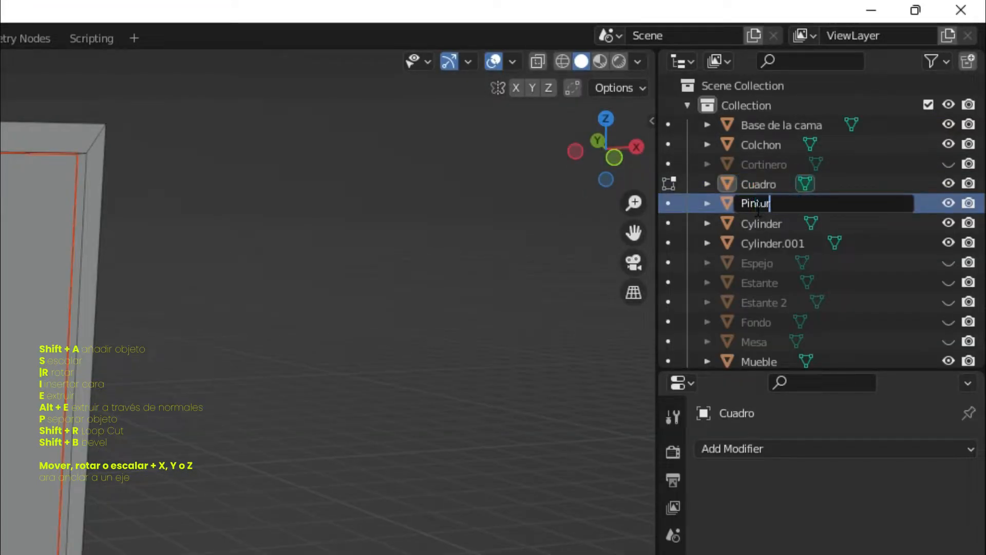
text(a)
key(Return)
Inset the three bay window pane faces of Fondo together and scale the inset faces along Z
middle_drag(450, 307, 424, 327)
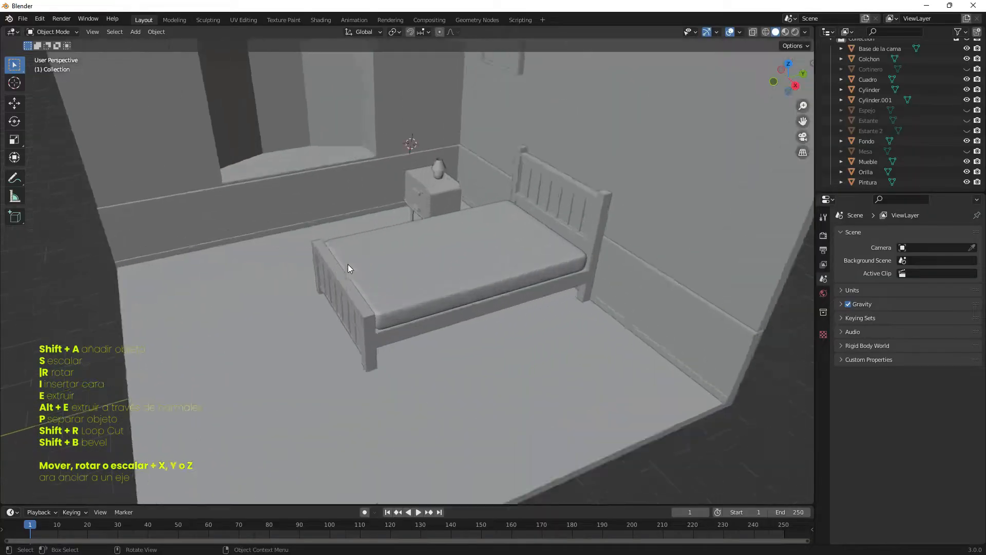
scroll(351, 264, up, 3)
shift+middle_drag(350, 264, 575, 412)
scroll(525, 299, up, 2)
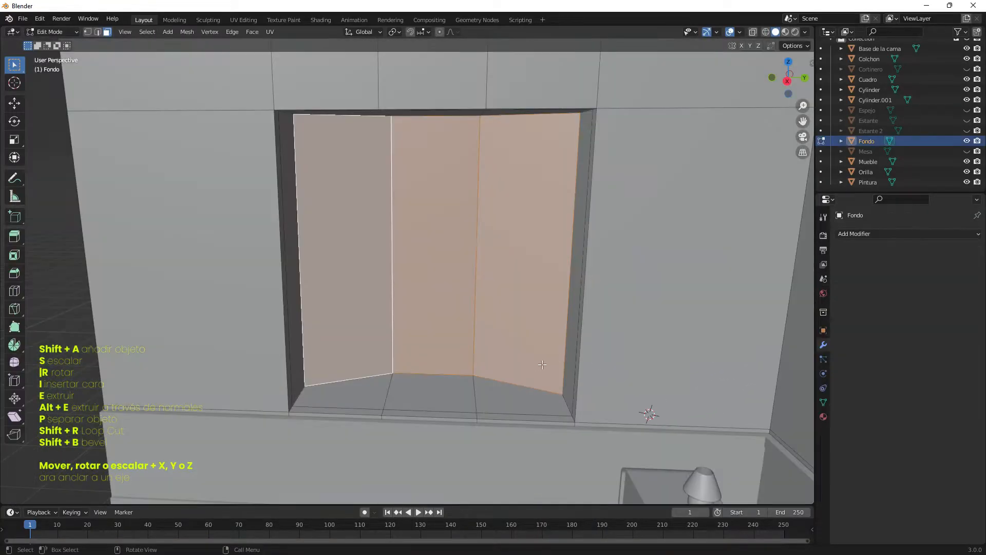
middle_drag(544, 368, 556, 373)
key(i)
click(720, 378)
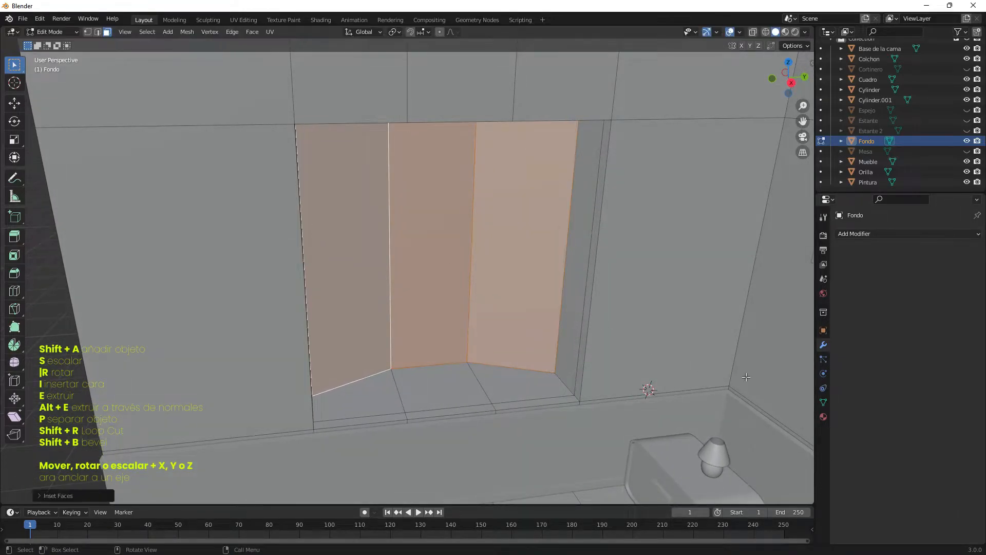
key(s)
key(z)
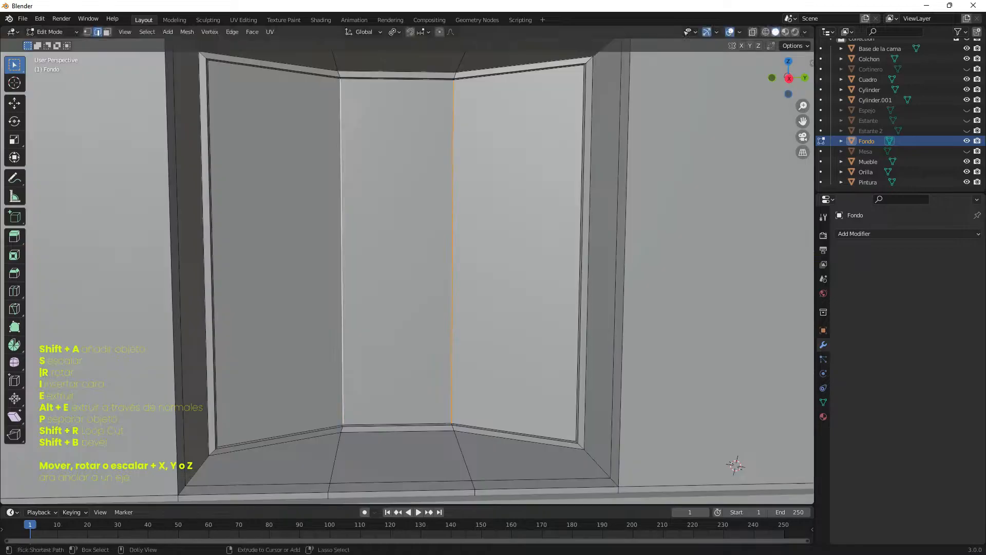
Slide edge loops out from both sides of the bay window's two vertical pane joints and extrude the strips about 0.03 m
key(g)
key(g)
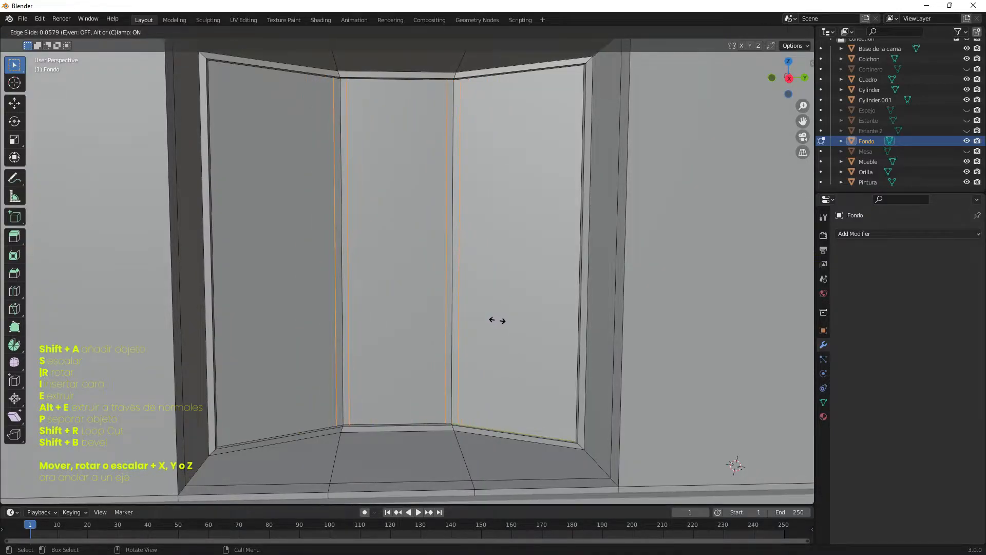
click(497, 320)
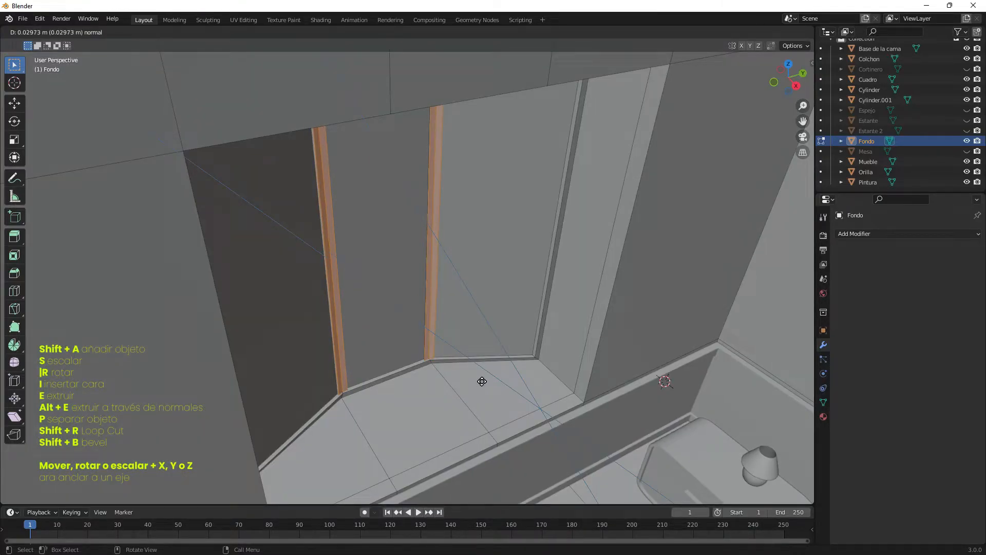
click(482, 381)
Separate the bay window's frame faces and its three glass pane faces from Fondo as two individual objects
middle_drag(519, 385, 432, 349)
key(p)
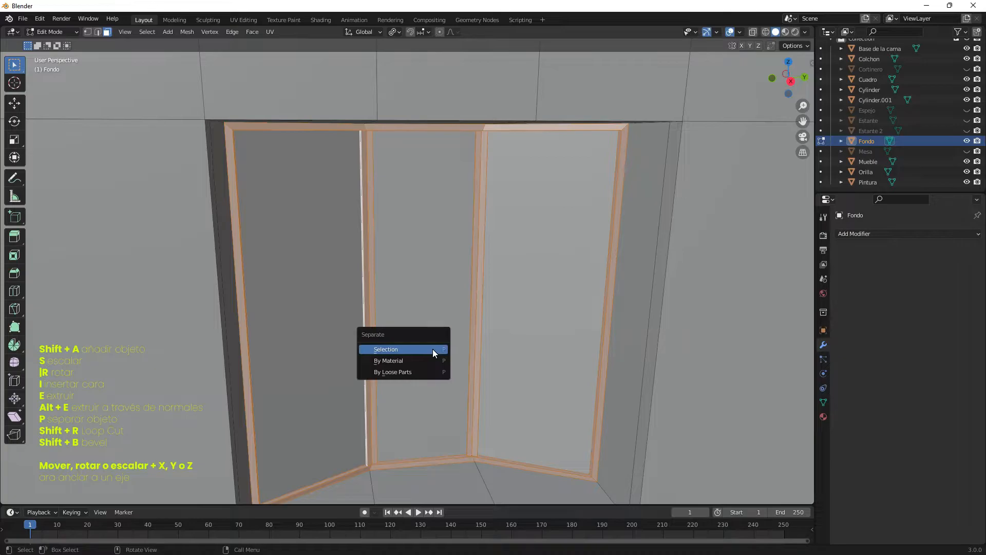
click(433, 349)
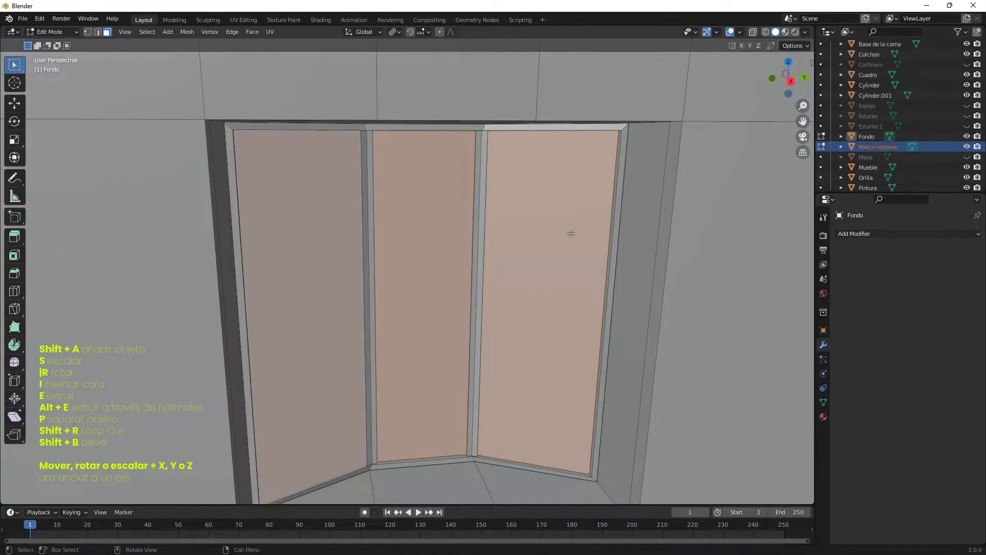
key(p)
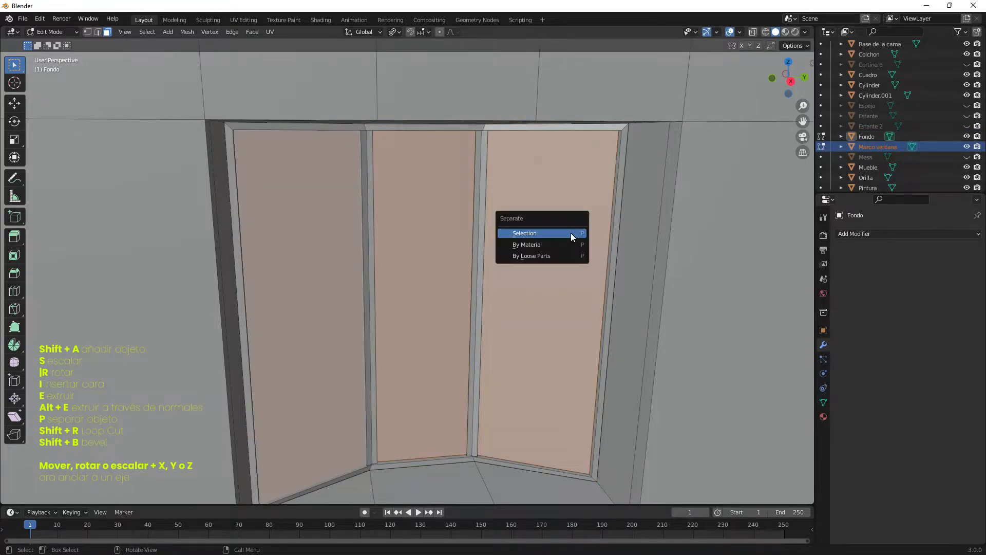
click(572, 232)
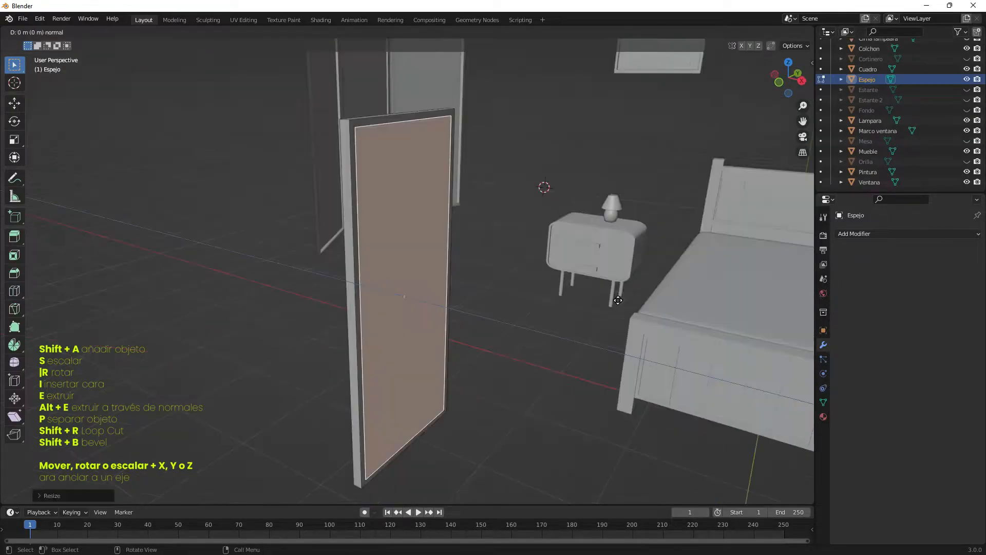
Separate Espejo's recessed front face into its own object and rename it Cristal espejo
key(p)
click(462, 262)
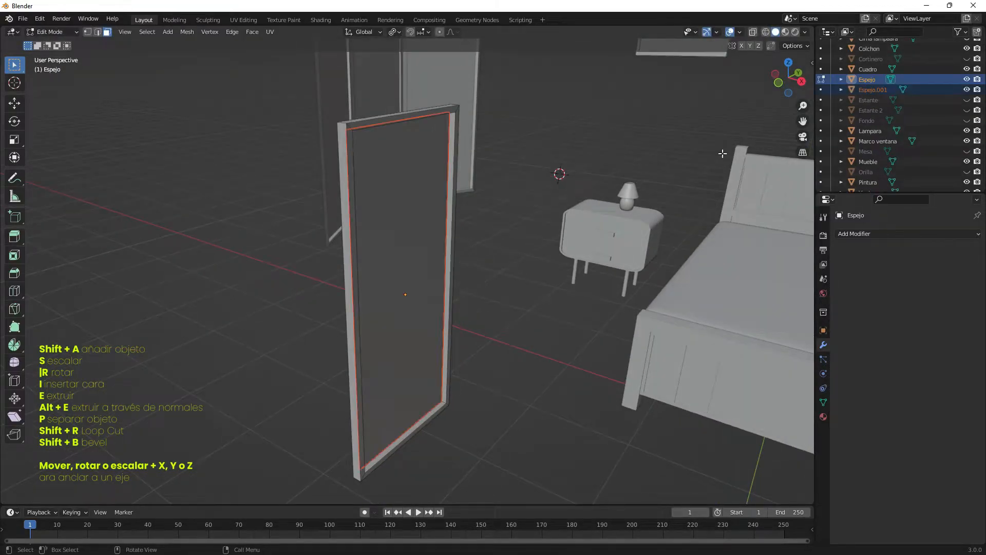
double_click(871, 88)
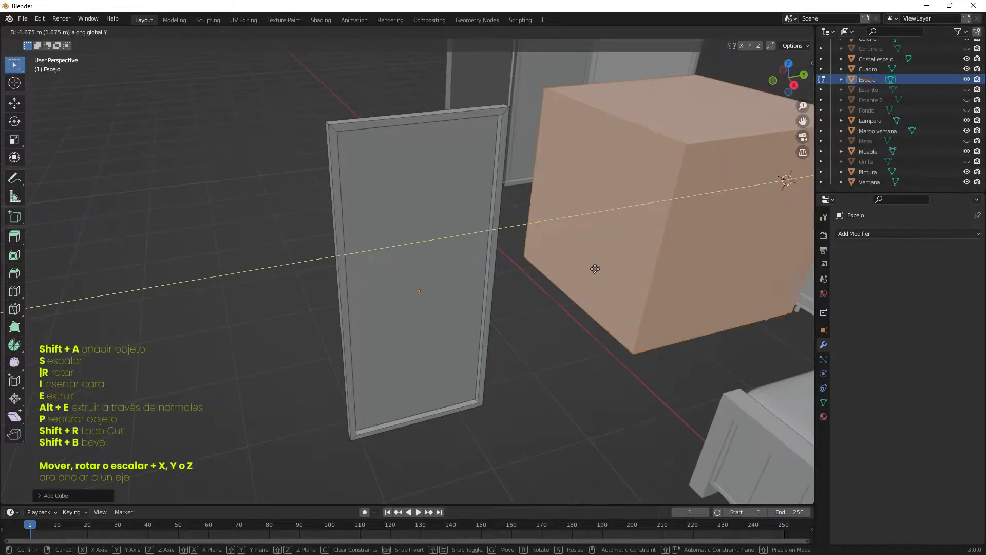
Tilt the slim support bar of Espejo about the Y axis and move it into place behind the mirror
middle_drag(590, 269, 334, 311)
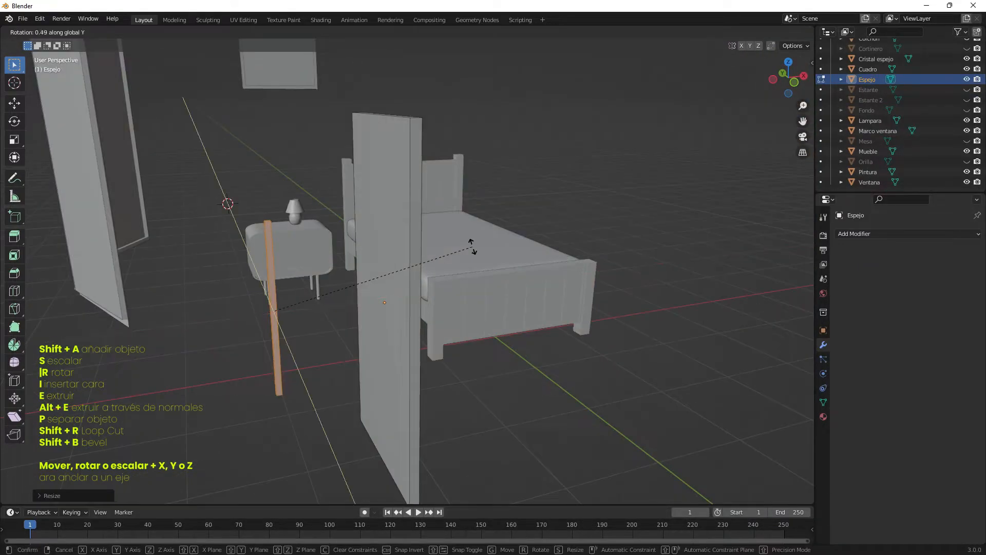
click(465, 309)
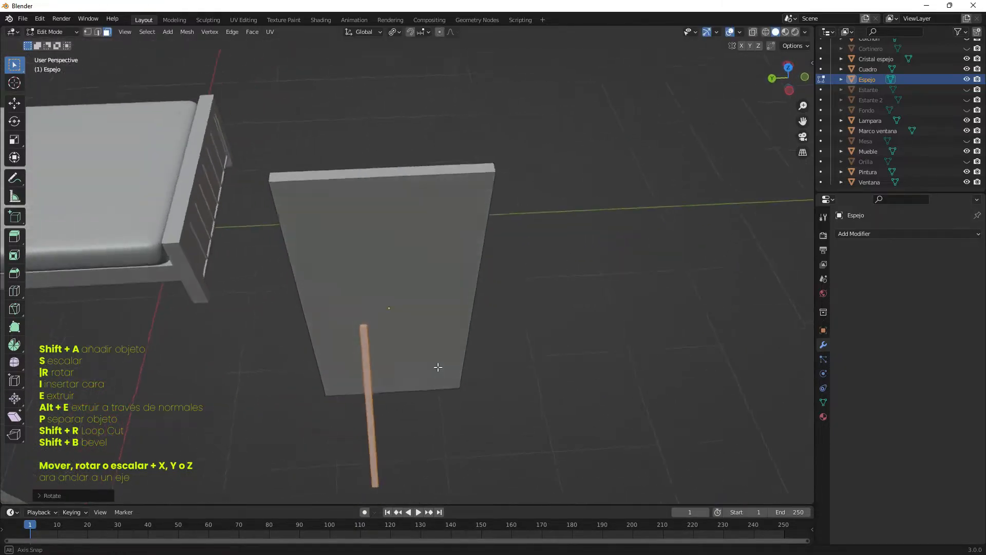
alt+middle_drag(437, 367, 384, 294)
key(g)
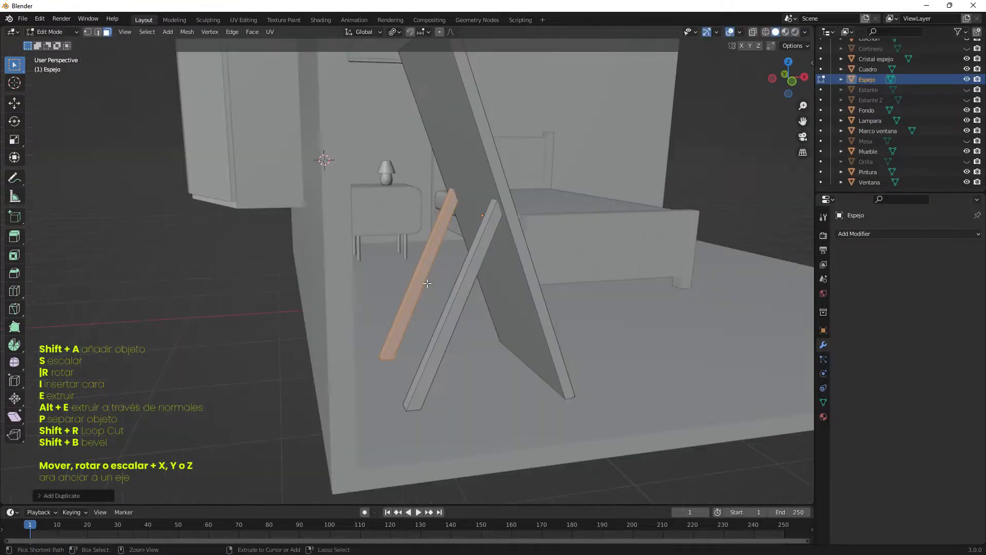
Cut two edge loops across the duplicated mirror leg to mark off a small section around its middle
key(ctrl+r)
click(433, 276)
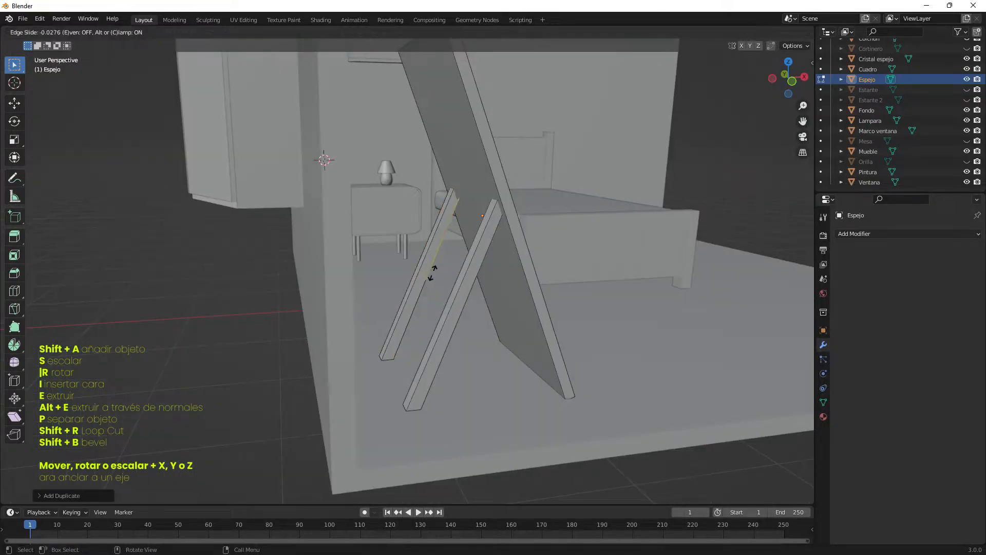
click(434, 270)
key(ctrl+r)
click(440, 231)
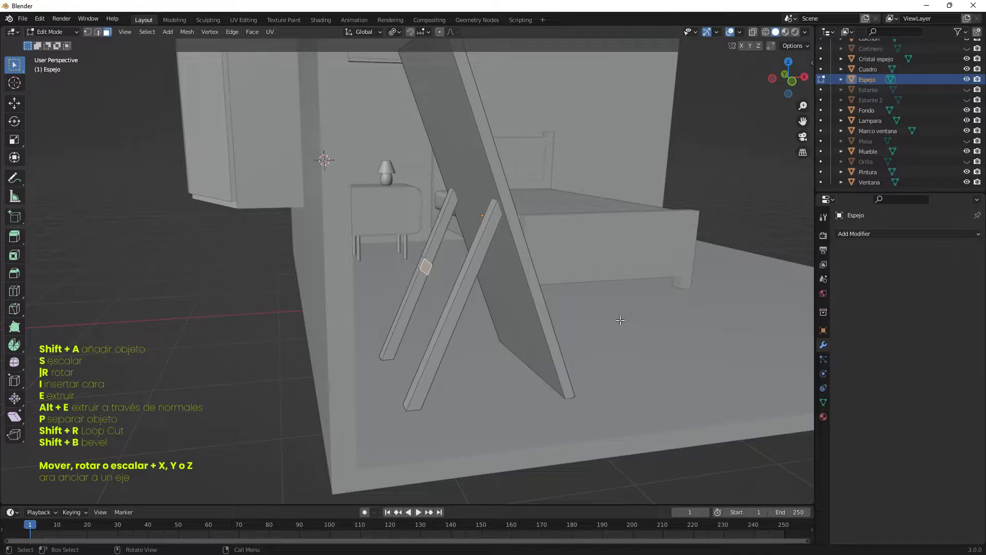
Inset the small section's inner face and extrude it across to the other mirror leg as a crossbar
key(i)
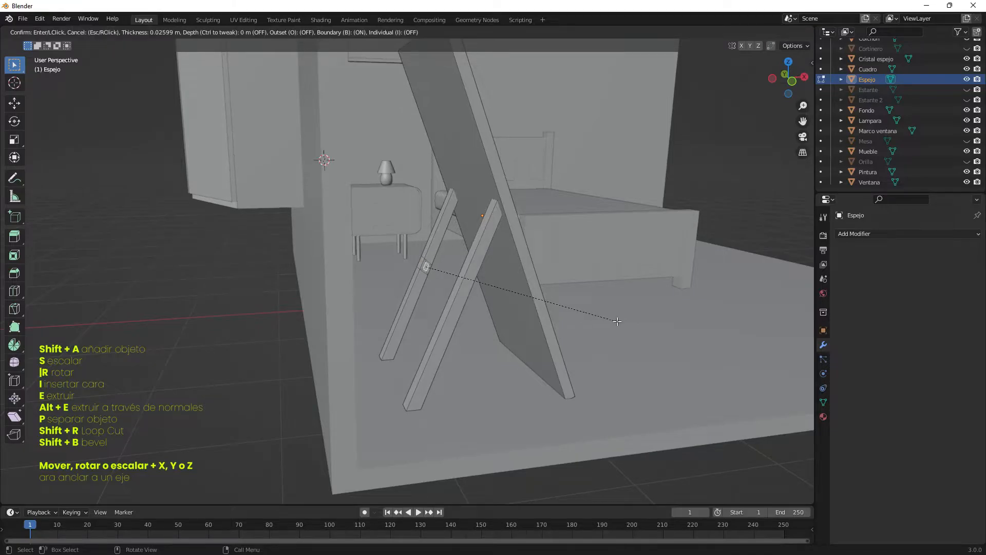
click(619, 322)
middle_drag(619, 322, 490, 367)
key(e)
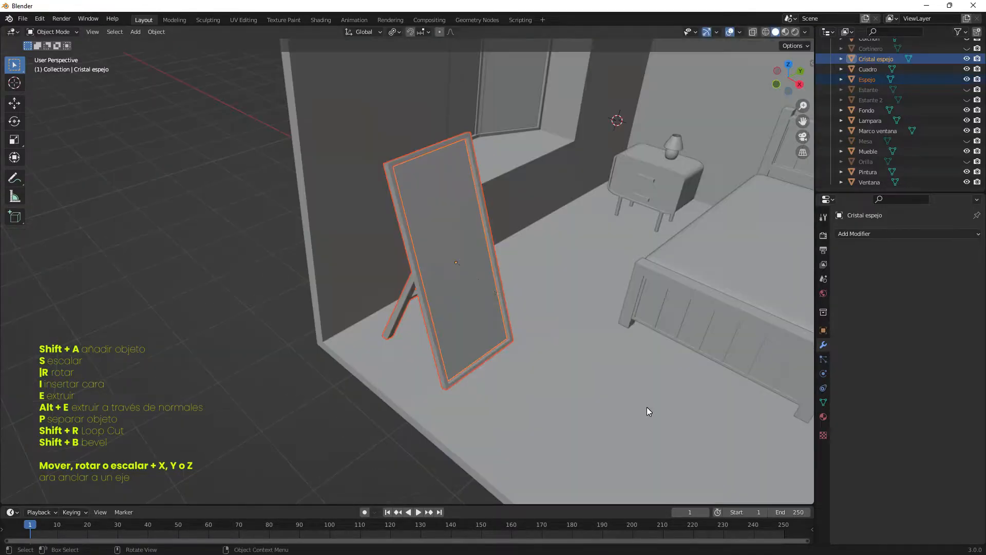
Rotate Espejo and Cristal espejo together about 37° around the Z axis
key(r)
key(z)
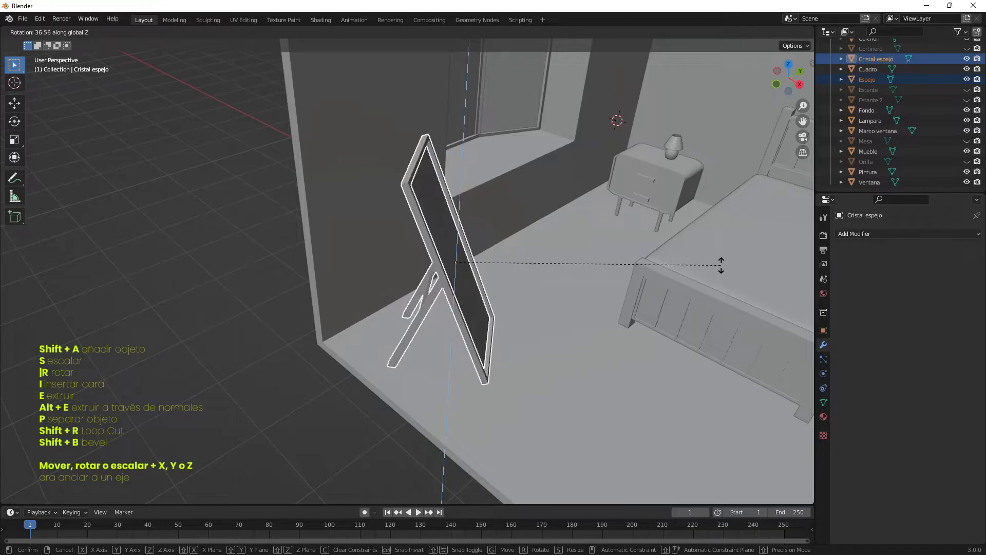
click(721, 264)
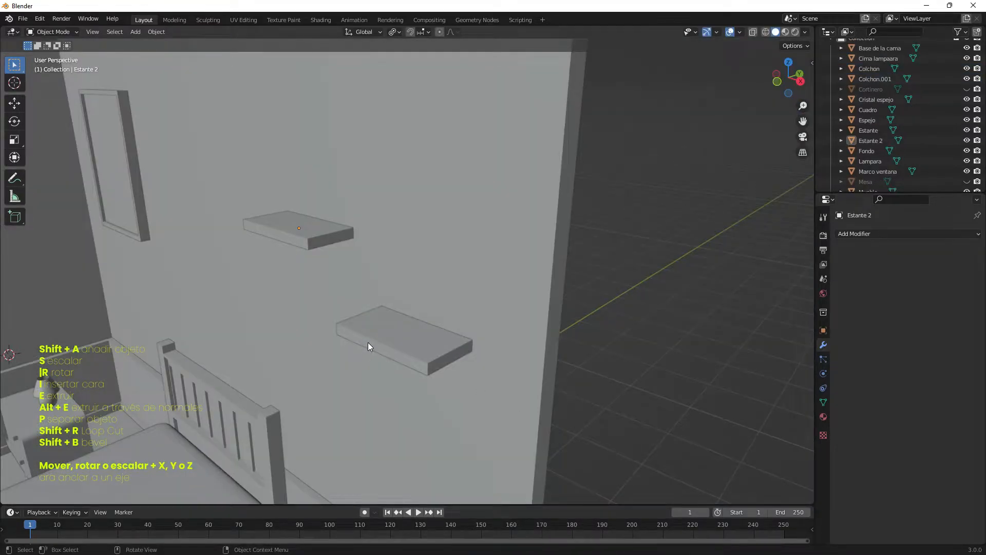
Delete the upper wall shelf, Estante 2
click(368, 347)
middle_drag(368, 346, 565, 363)
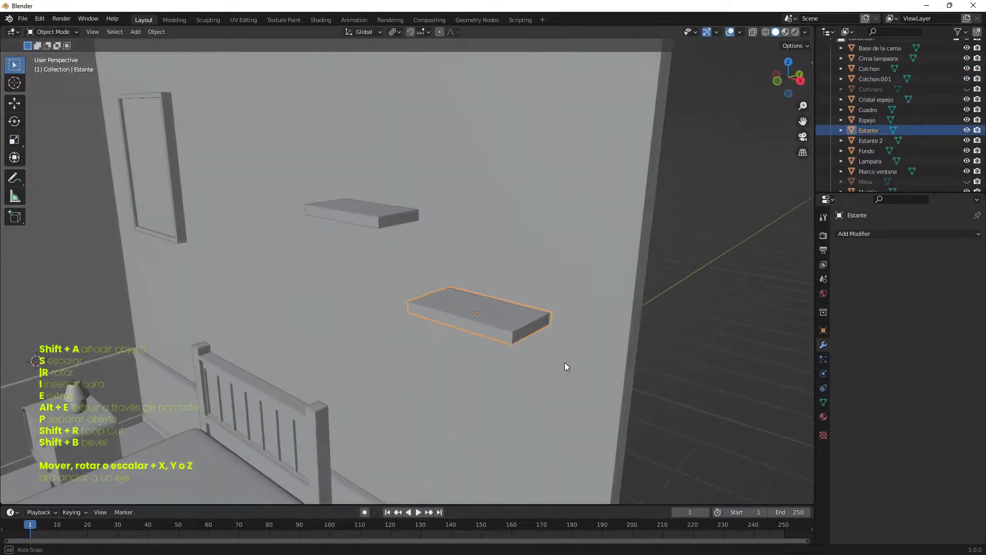
click(390, 221)
key(Delete)
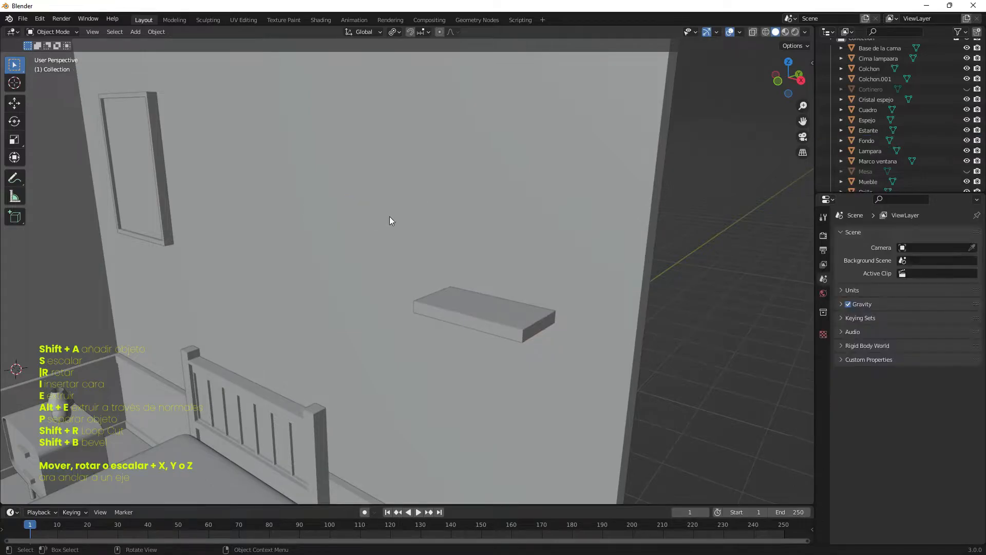
Add a lengthwise edge loop near Estante's wall-side edge and extrude the narrow strip upward as a backboard
click(476, 302)
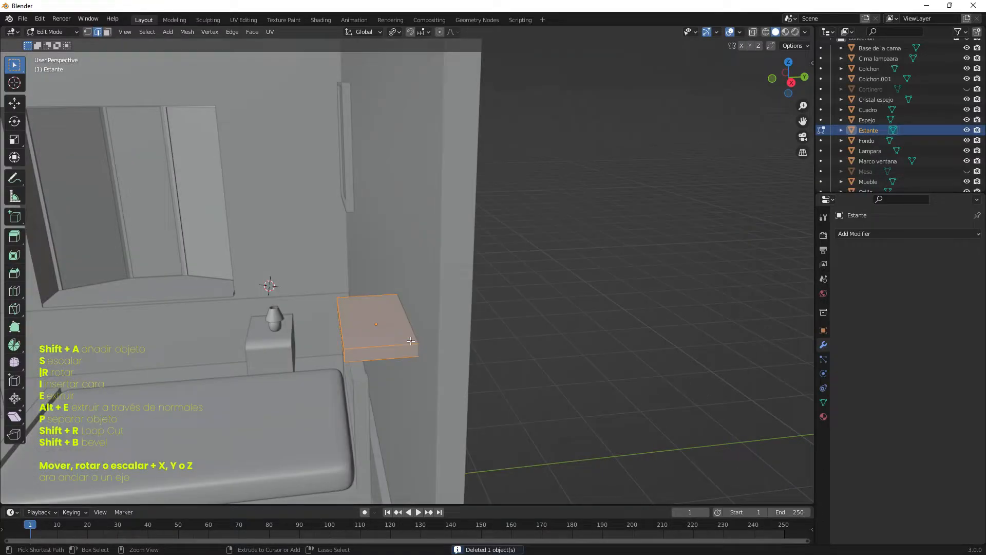
key(ctrl+r)
click(383, 341)
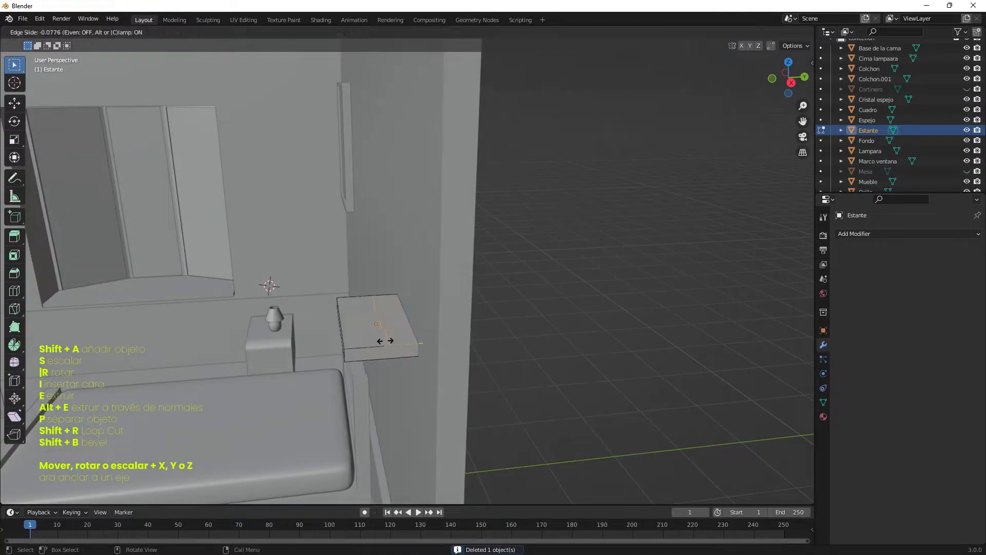
click(414, 346)
key(e)
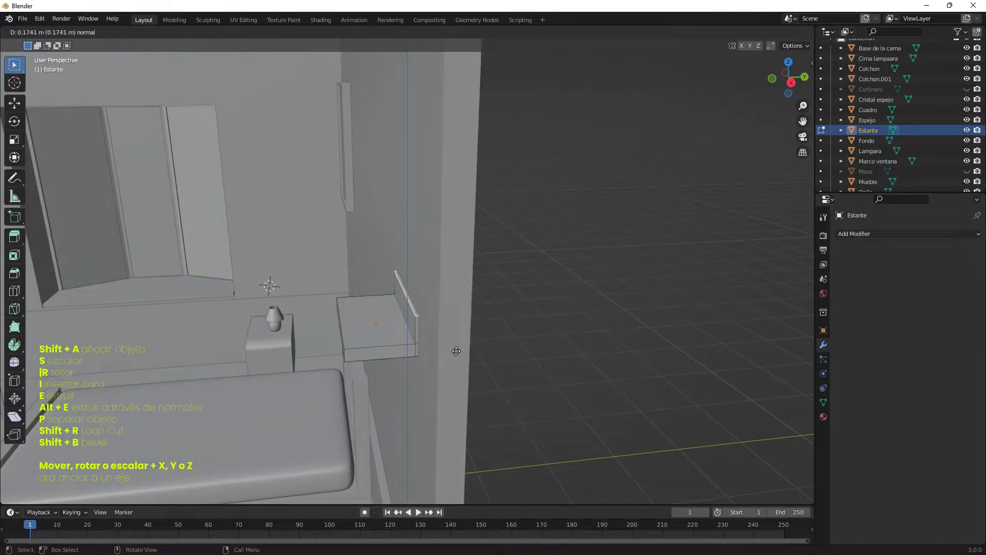
click(456, 342)
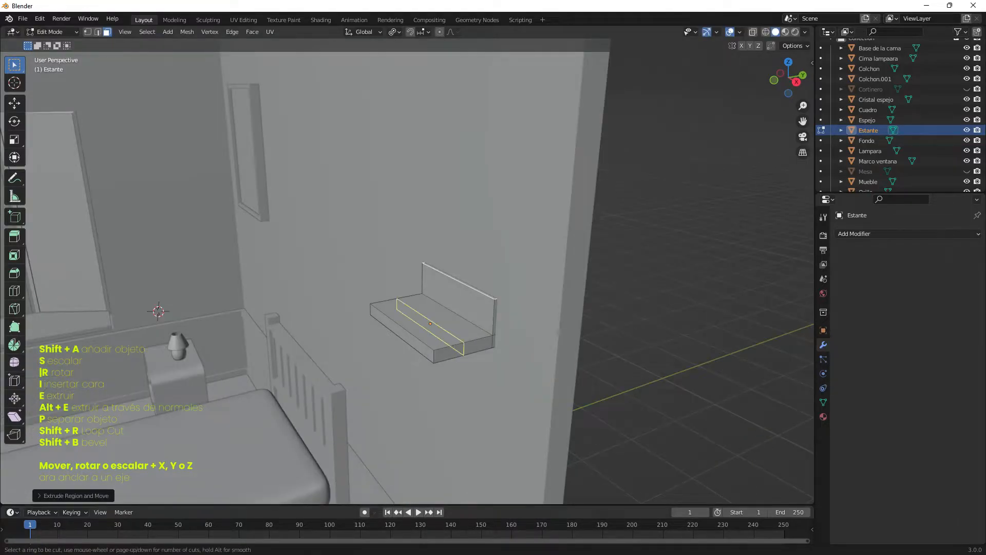
Slide a new edge loop close to Estante's front edge and extrude the narrow strip upward as a low lip
key(g)
key(g)
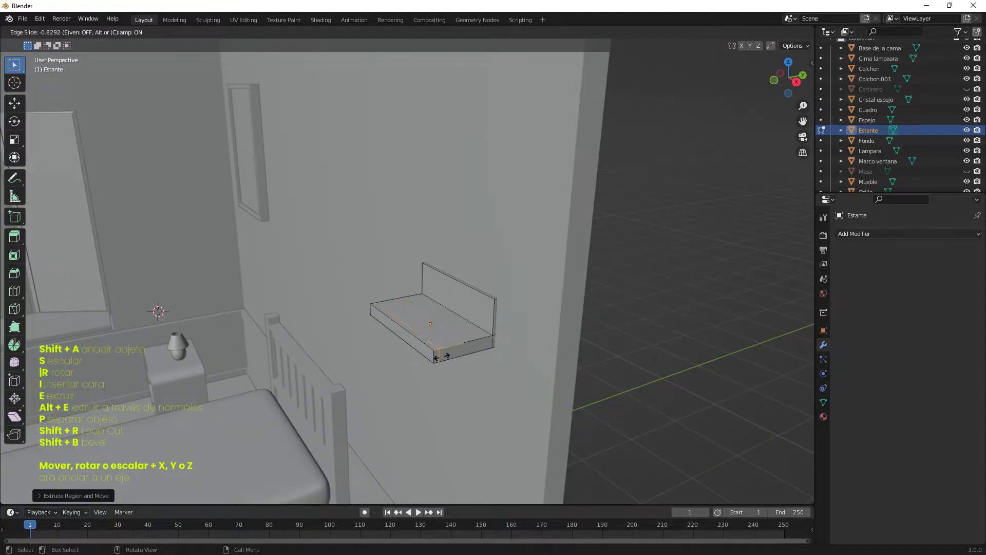
click(427, 343)
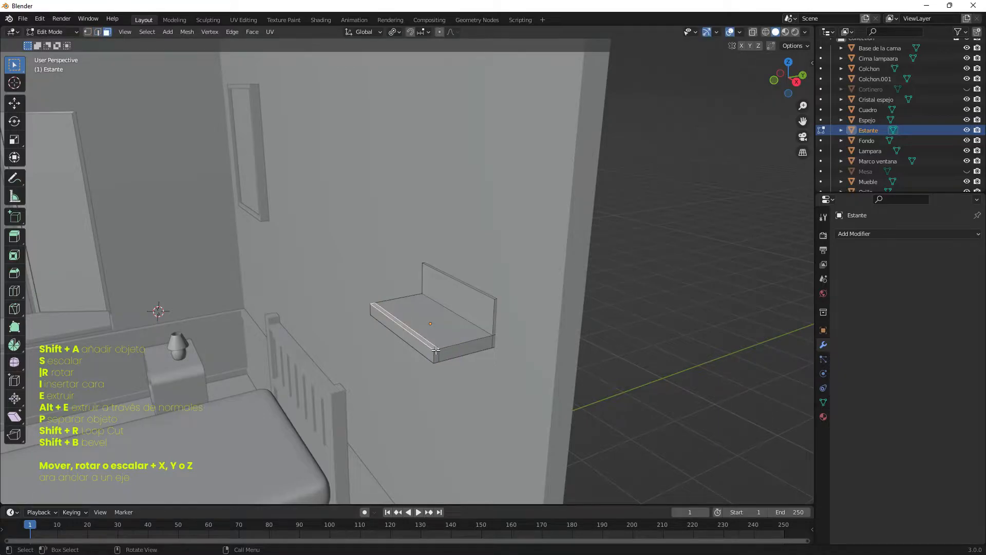
key(e)
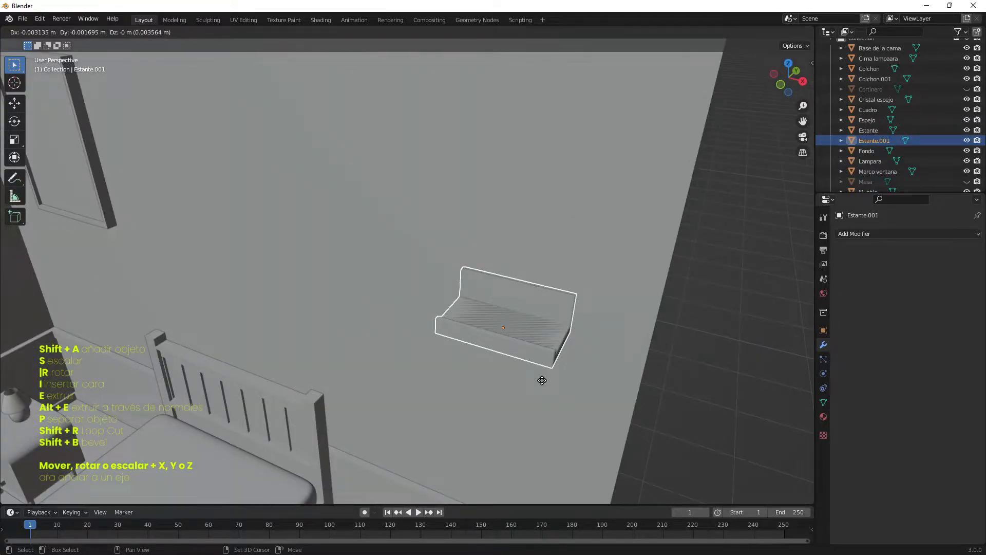
Place a duplicate of Estante higher on the wall and nearer the picture, without shifting it along Y
key(shift+x)
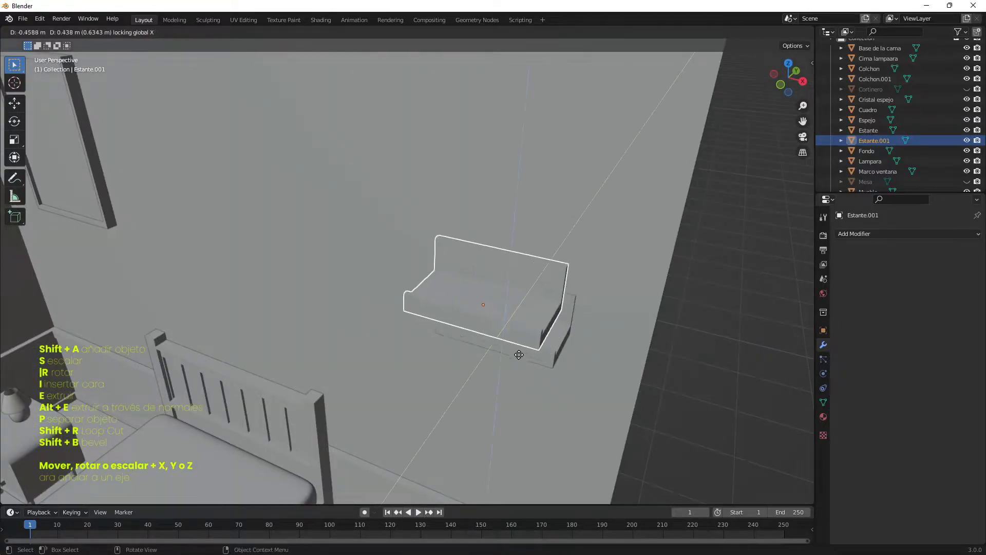
key(shift+y)
click(393, 282)
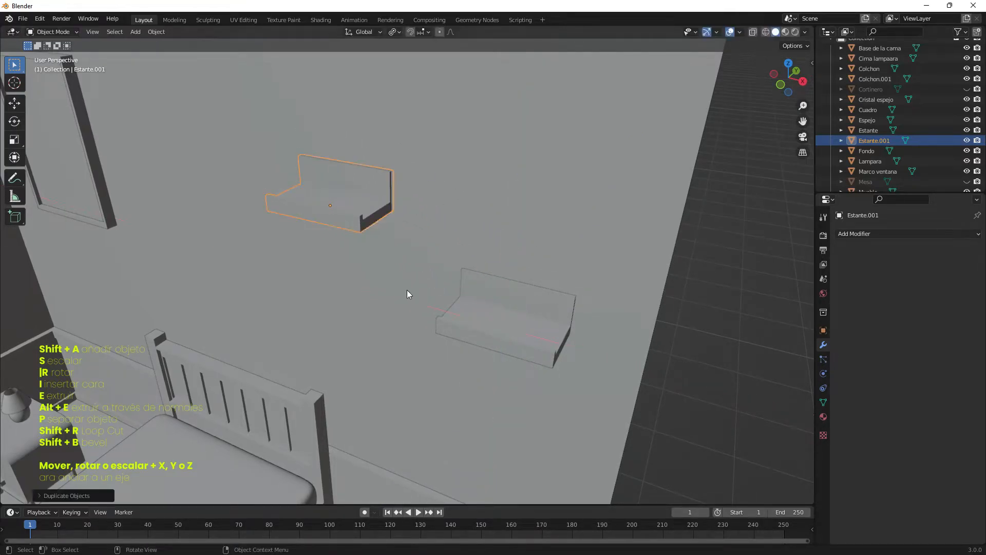
Scale down the new cylinder for a shelf plant pot and enlarge its top face about 1.48 times
middle_drag(392, 282, 513, 333)
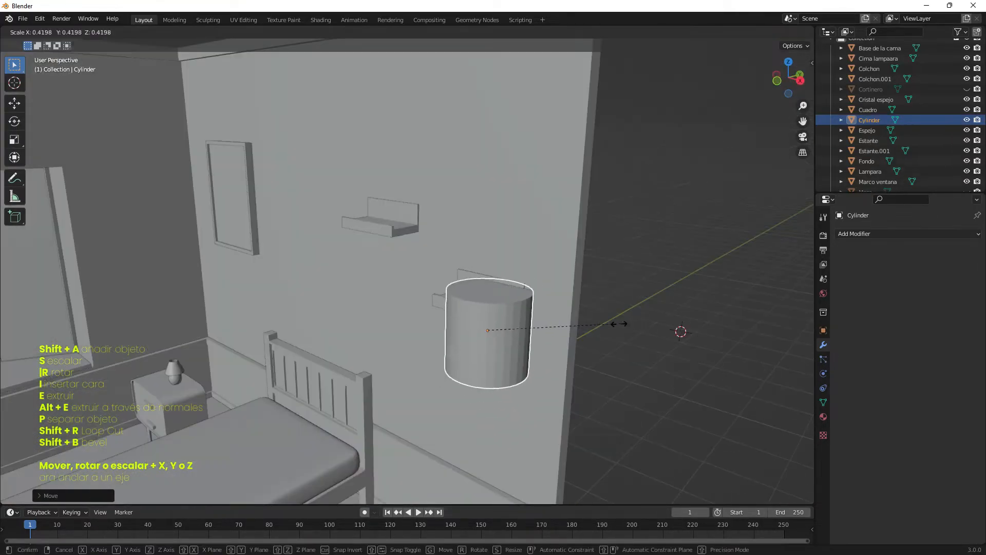
click(563, 326)
key(s)
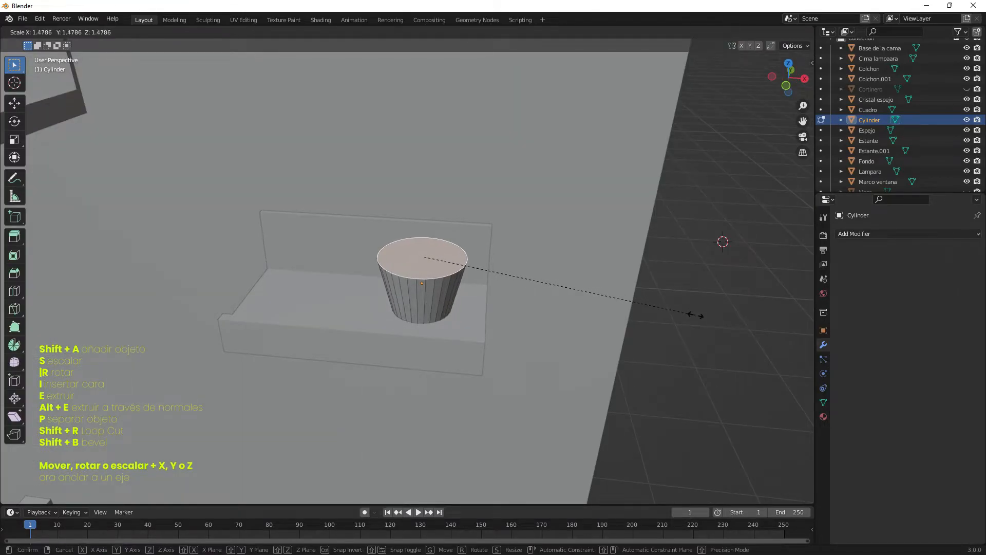
click(696, 316)
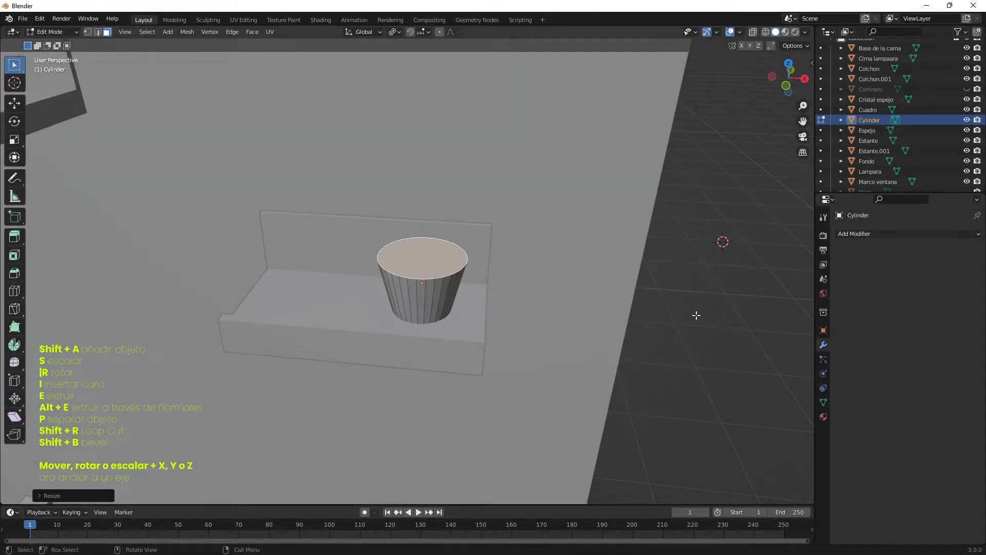
Extrude the pot's top upward about 0.04 m as a rim and inset the top face
key(e)
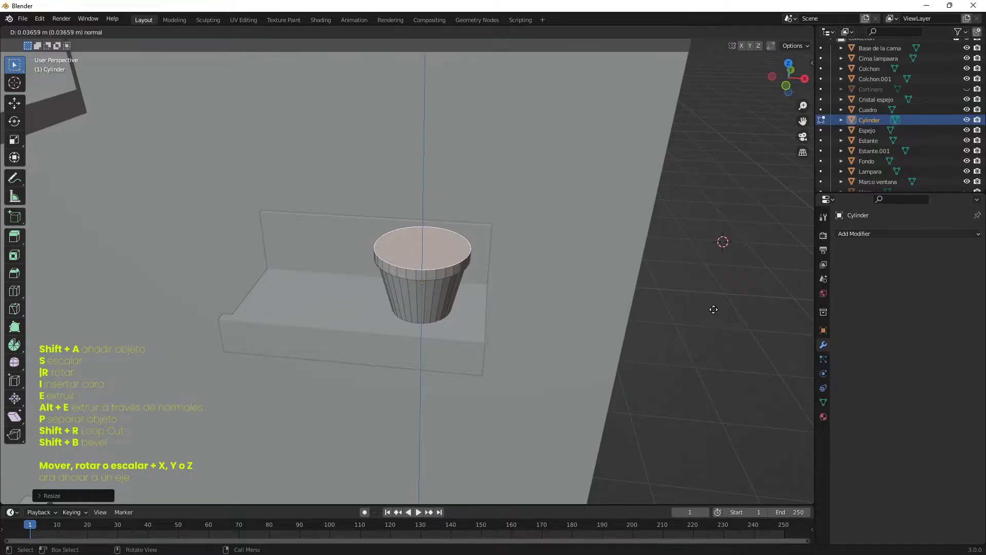
click(716, 307)
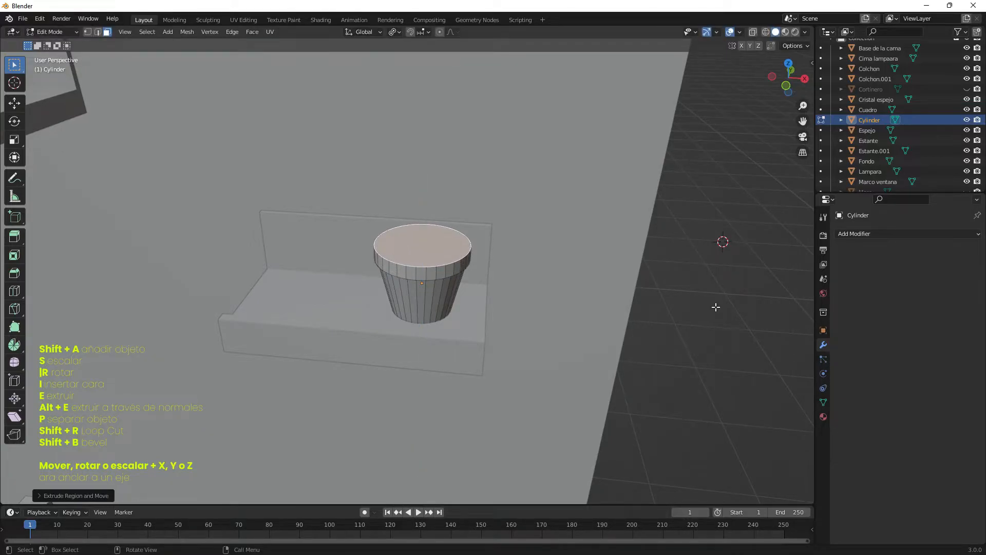
key(i)
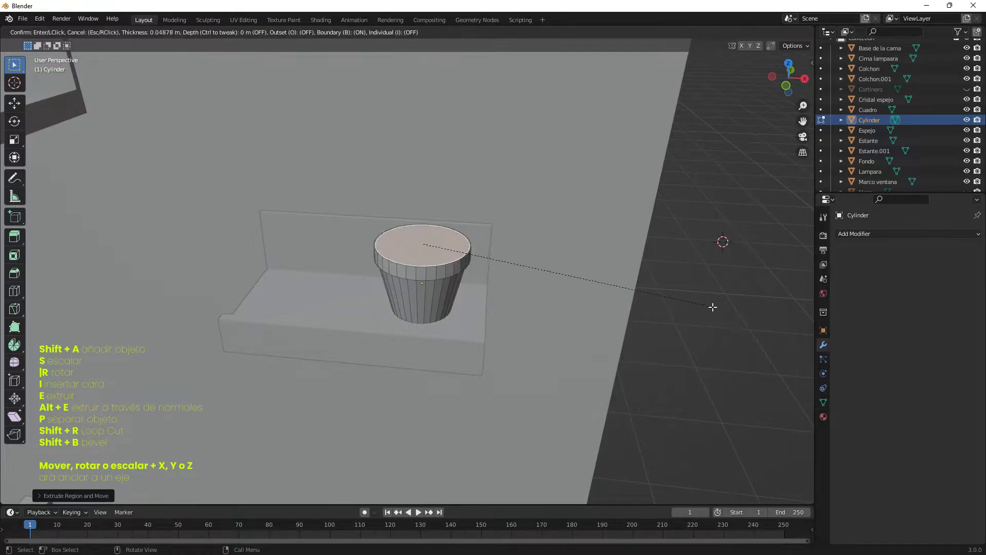
click(709, 305)
Sink and scale the inset face inside the pot, and separate it into its own object for the soil
key(g)
key(z)
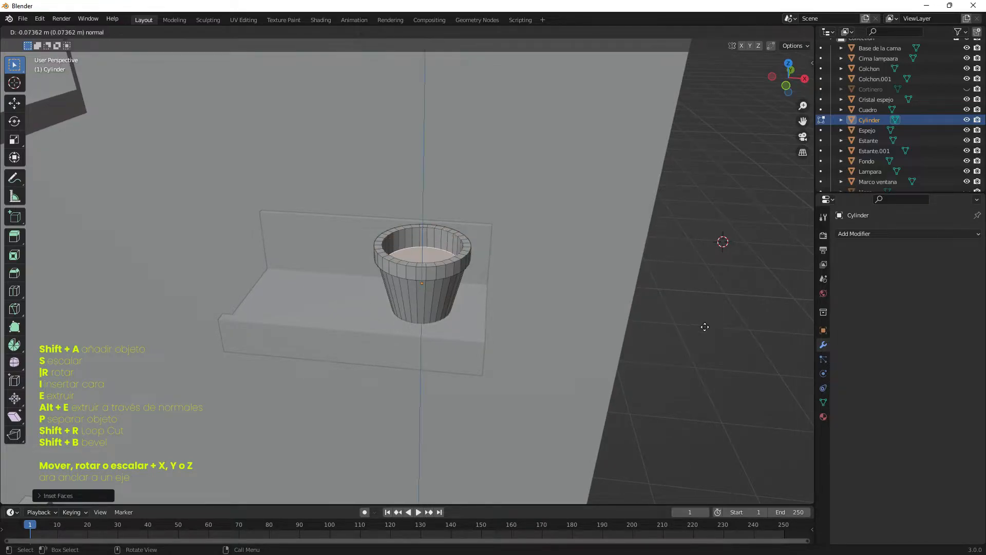
click(702, 347)
key(s)
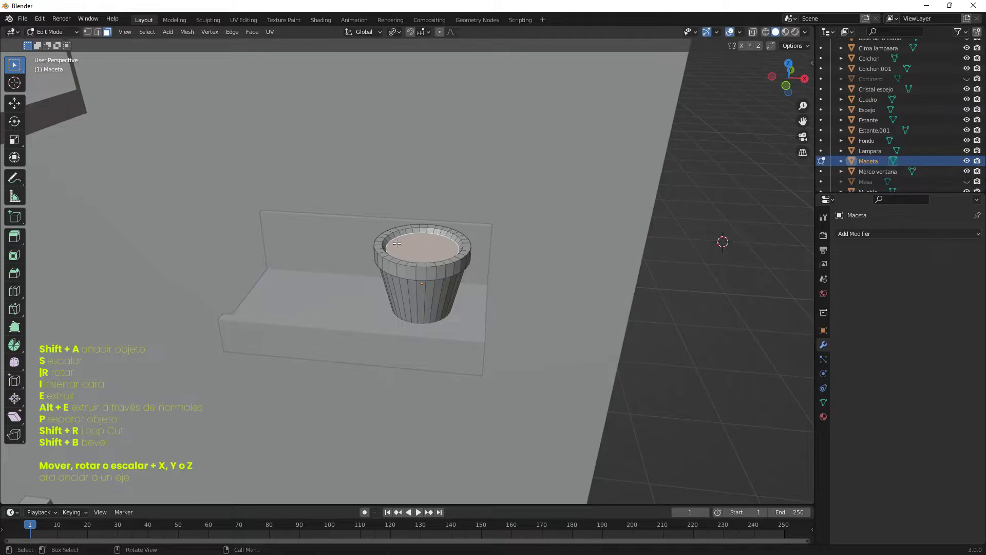
key(p)
click(397, 242)
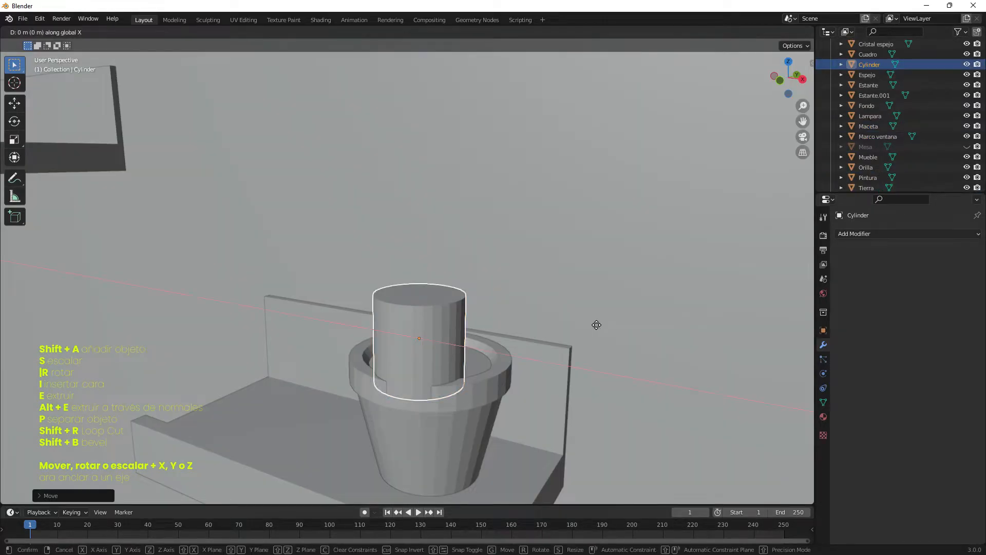
Shrink the new cylinder, centre it over the pot and lower it into the soil as the plant's stem
key(g)
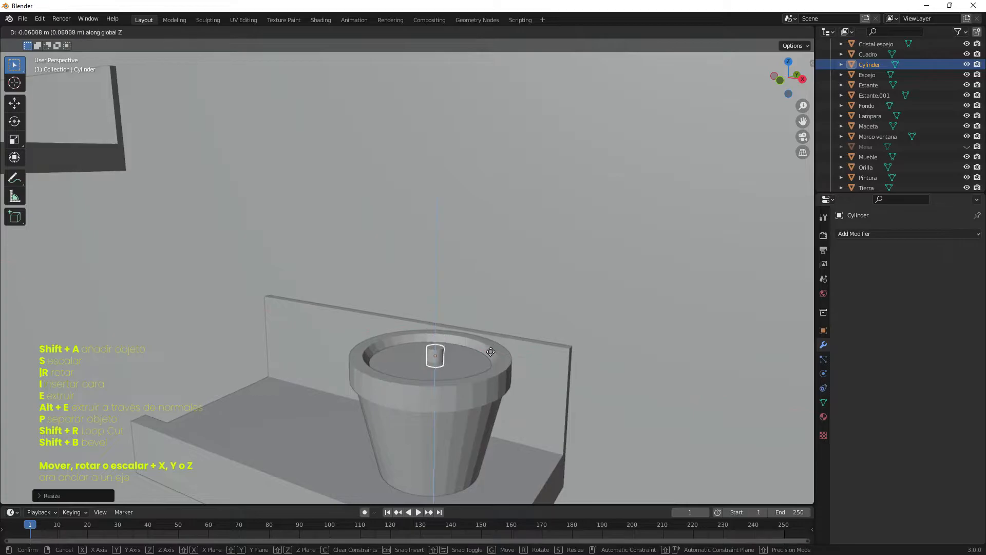
key(Escape)
key(ctrl+z)
key(s)
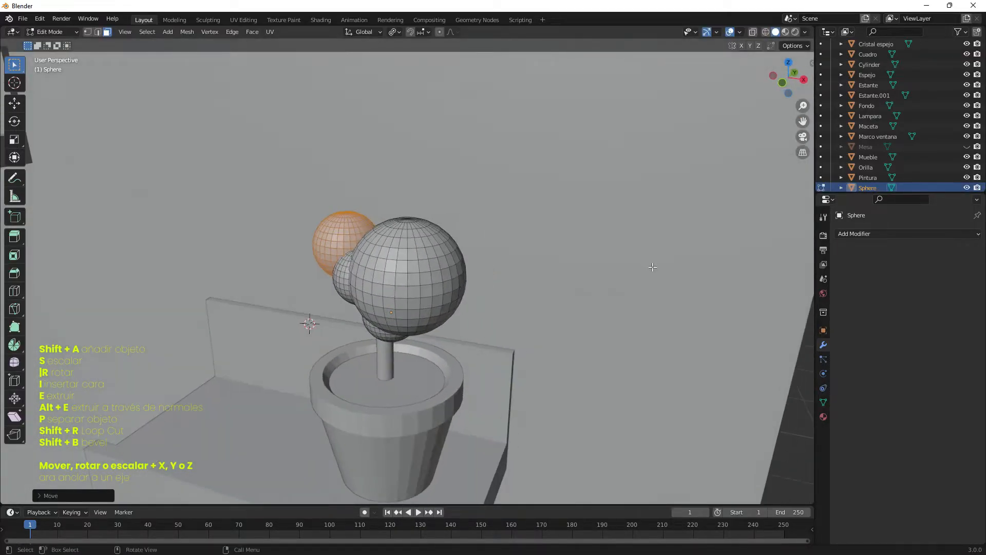
Resize the foliage spheres on the plant, scaling the selected ones to about 0.83, and return to Object Mode
key(s)
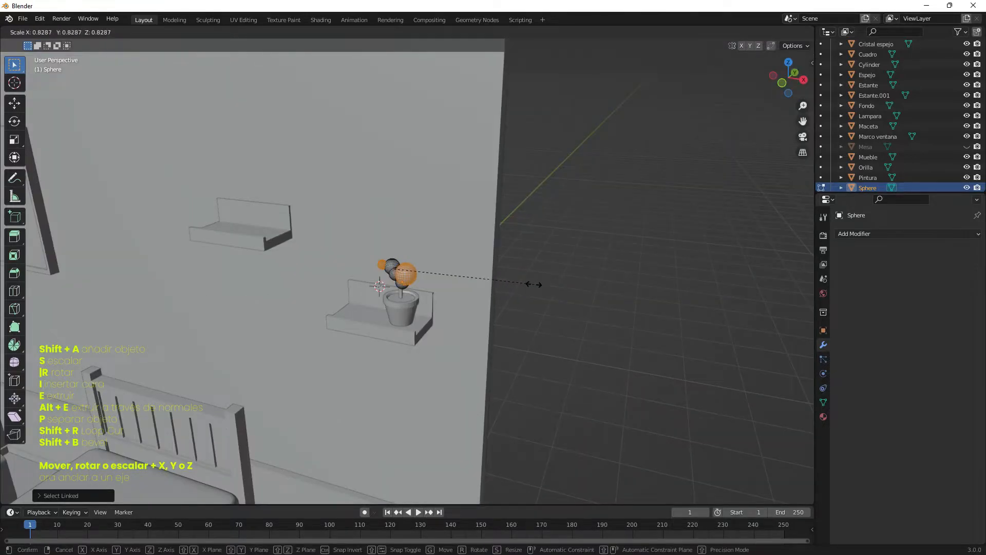
click(533, 284)
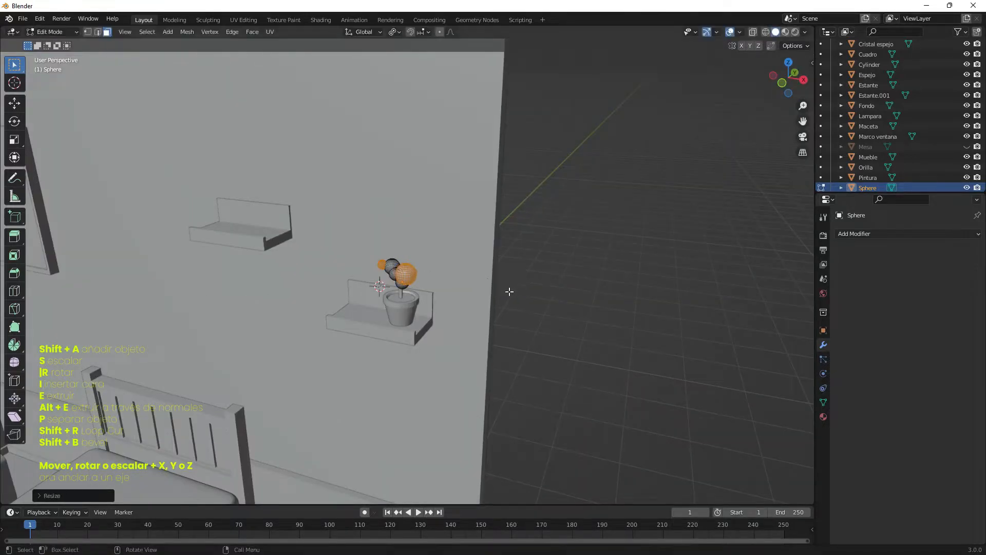
middle_drag(519, 289, 487, 295)
key(Tab)
click(607, 316)
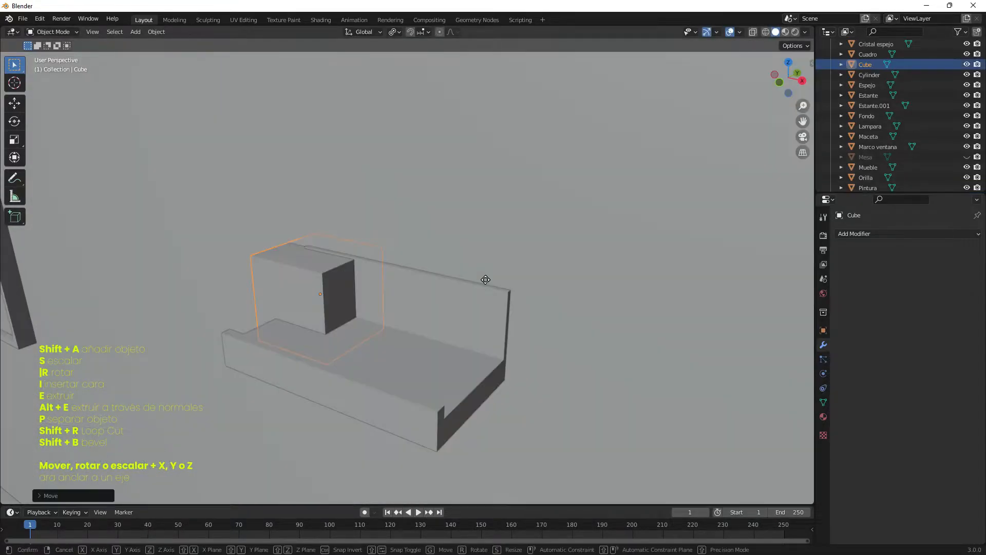
Shape the new cube into a tall, narrow book block and rest it on the upper wall shelf
key(s)
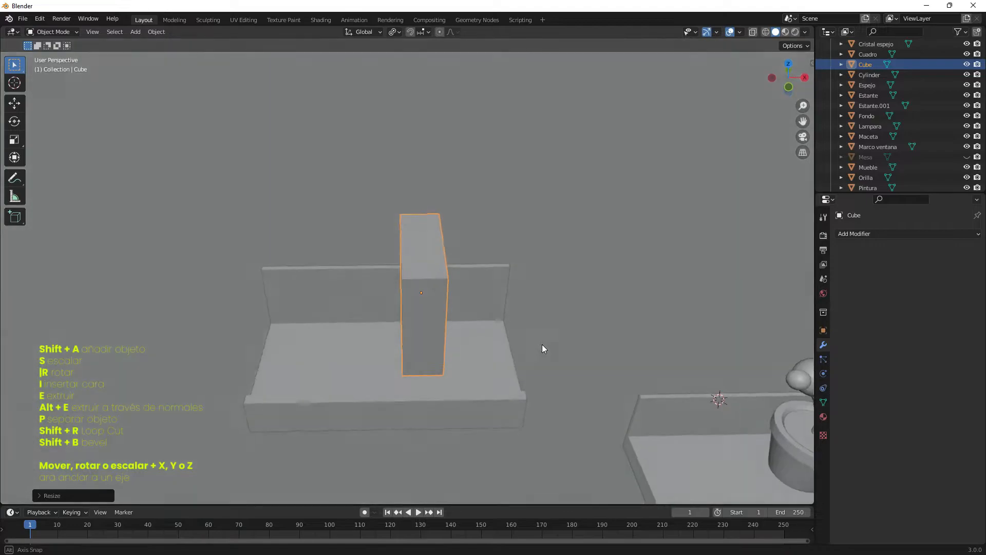
middle_drag(542, 344, 646, 315)
key(s)
key(z)
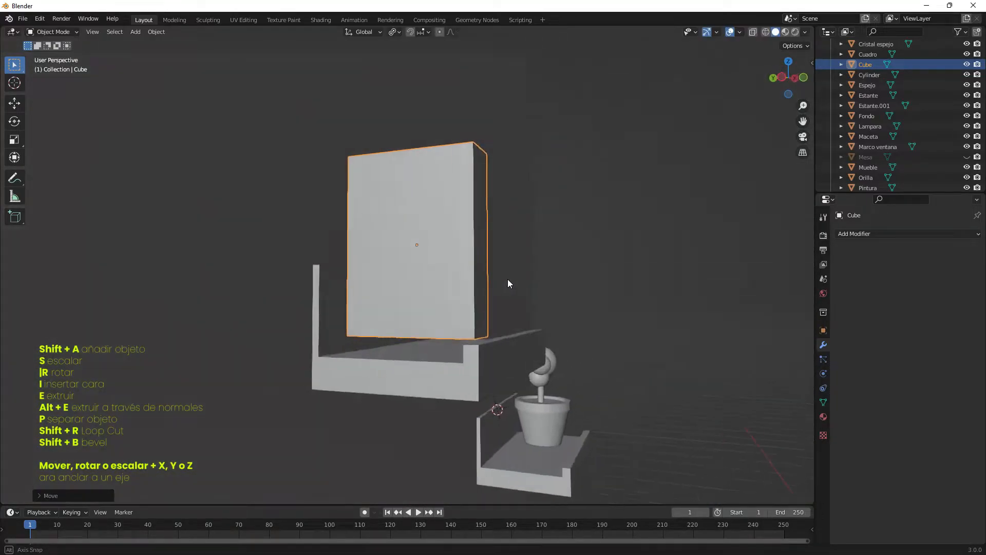
key(g)
key(z)
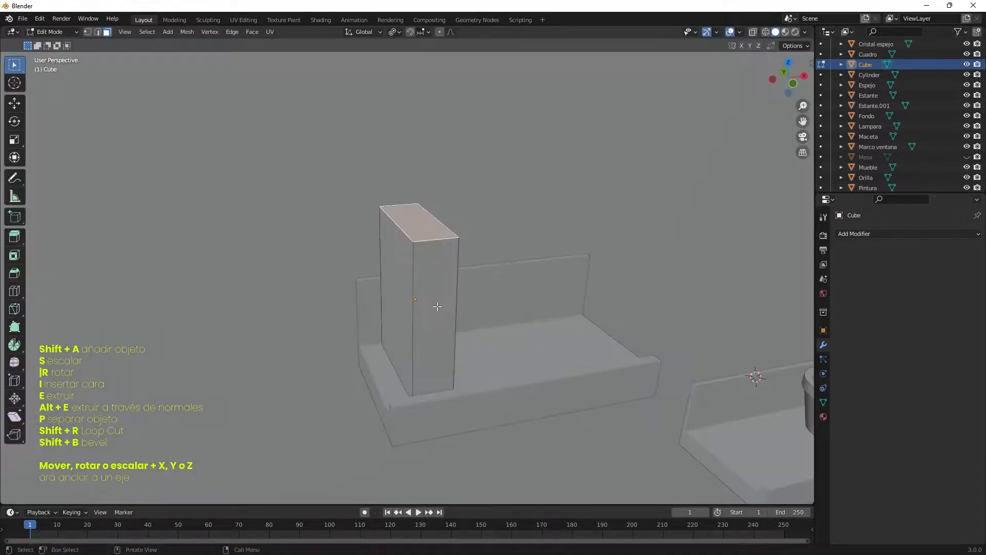
Inset the book block's page-side faces together by a thin margin, including the top and front faces
click(414, 319)
middle_drag(458, 356, 459, 293)
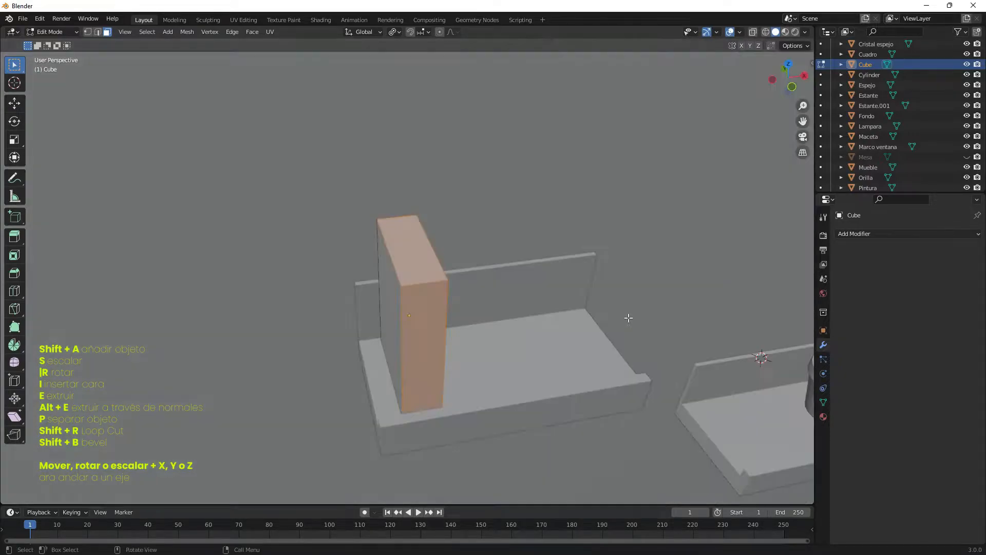
key(i)
click(639, 311)
key(alt+e)
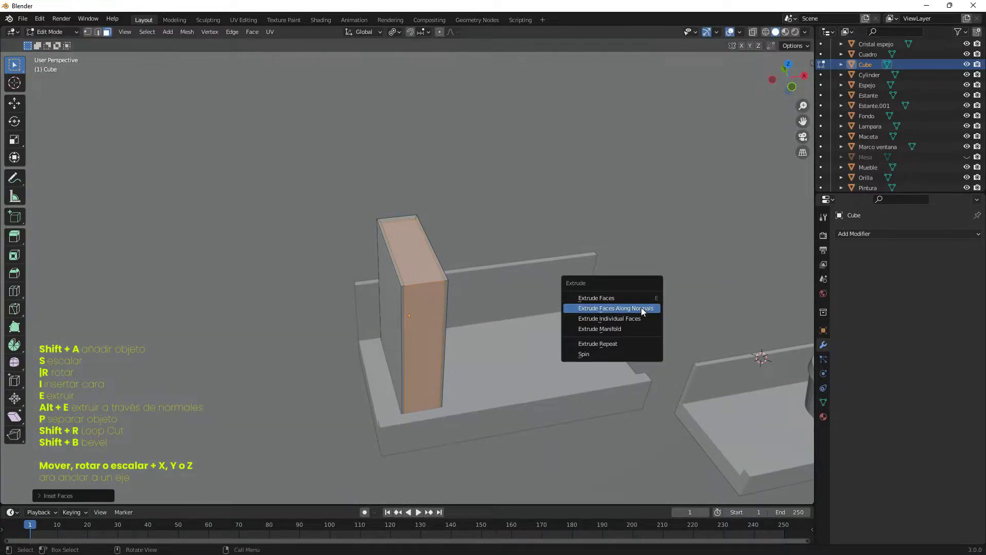
click(642, 309)
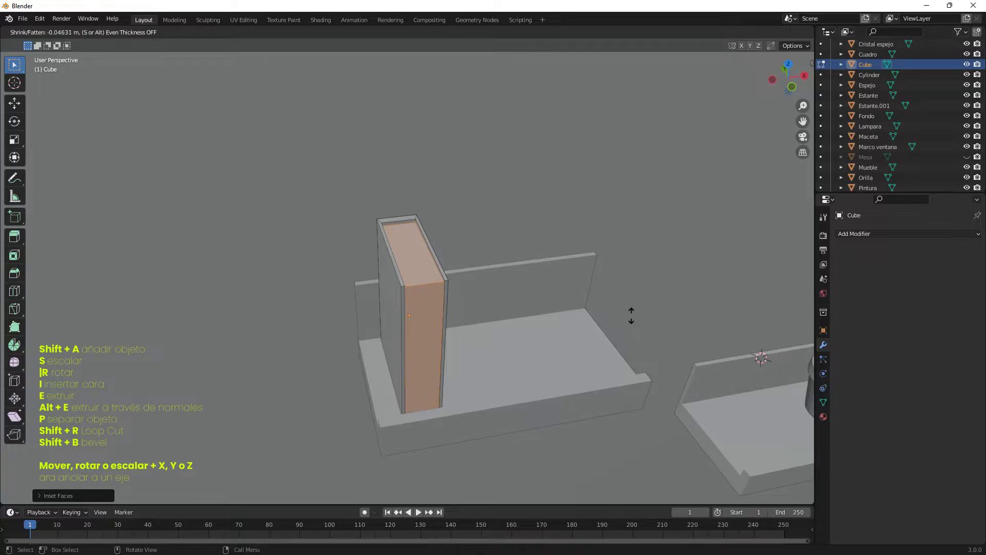
click(631, 316)
mouse_move(616, 325)
middle_down()
mouse_move(591, 314)
mouse_move(611, 294)
mouse_move(616, 313)
middle_up()
key(i)
click(619, 315)
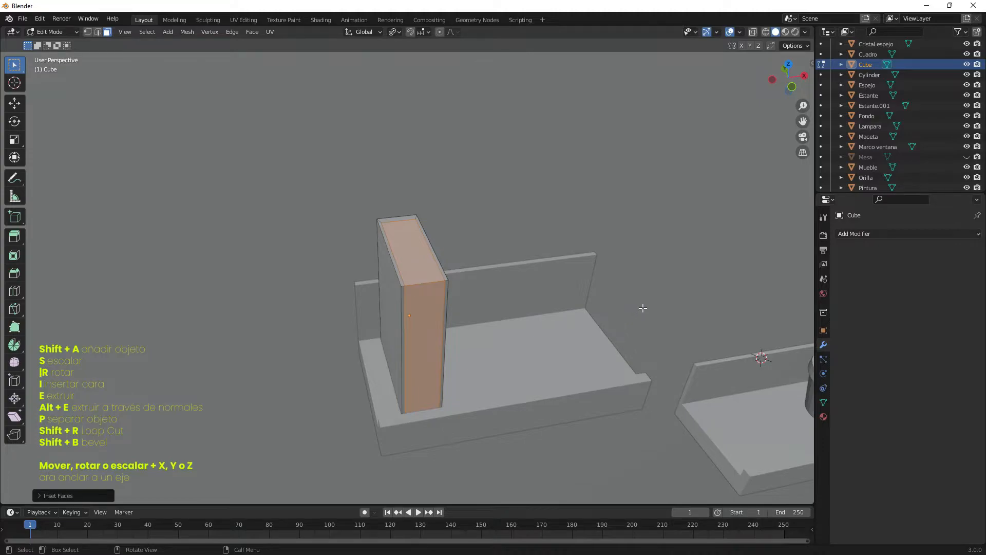
Extrude the book's inset faces inward about 0.046 m along their normals and separate them as an object for the pages
key(alt+e)
click(642, 309)
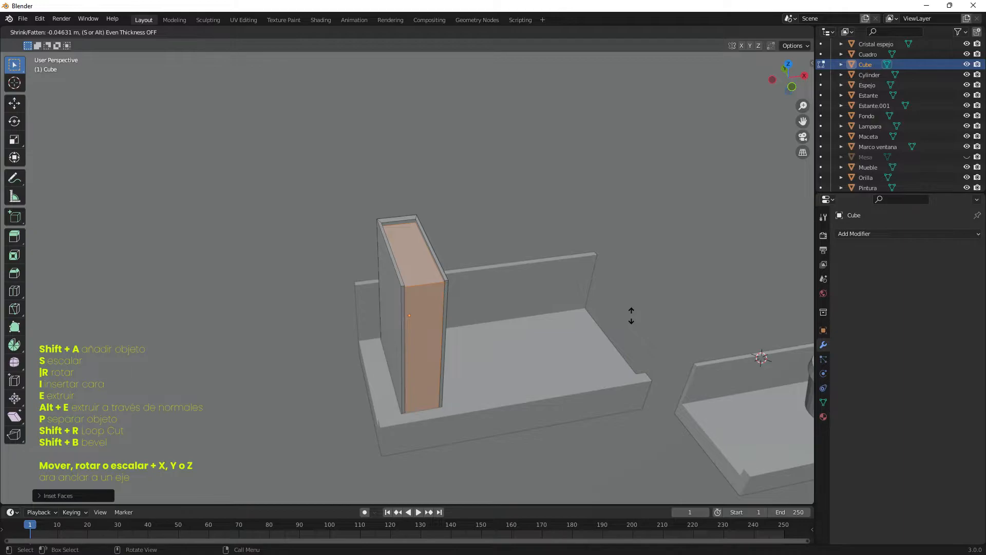
click(632, 315)
middle_drag(618, 326, 594, 279)
key(p)
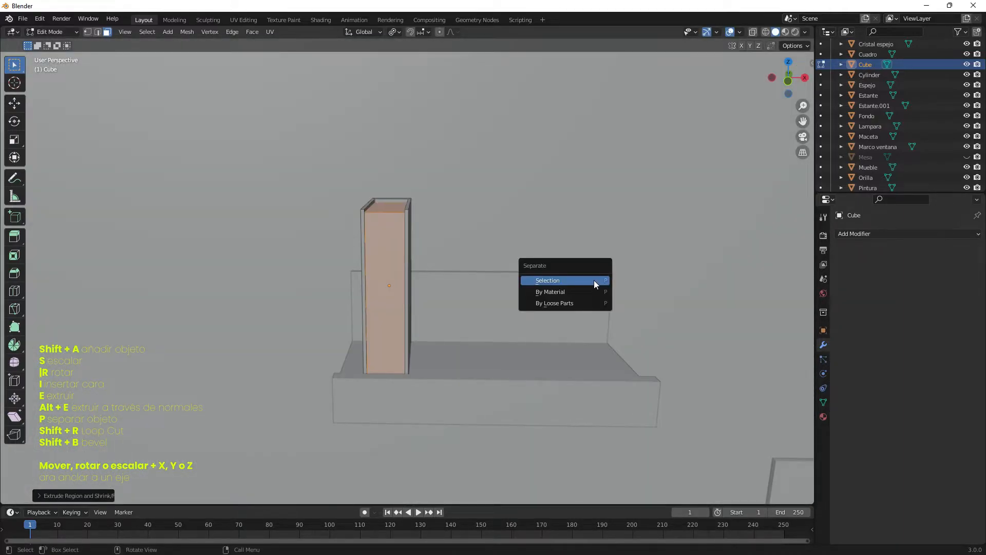
click(594, 280)
Rename the book cover object Libro and return to Object Mode
double_click(866, 66)
text(Libro)
key(Return)
key(Tab)
Duplicate the book, scale the copy smaller and stand it beside the first book on the shelf
key(shift+d)
key(x)
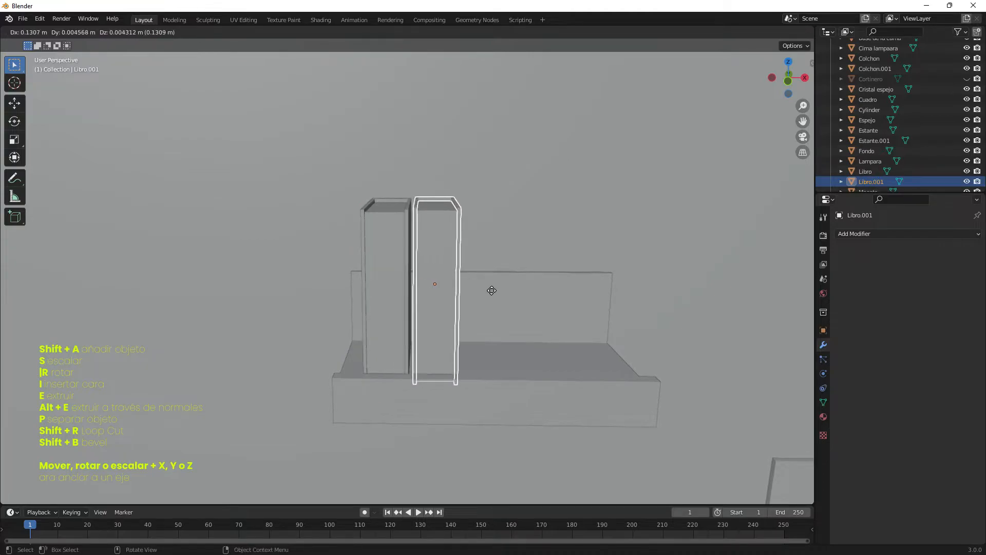
key(s)
click(647, 280)
key(g)
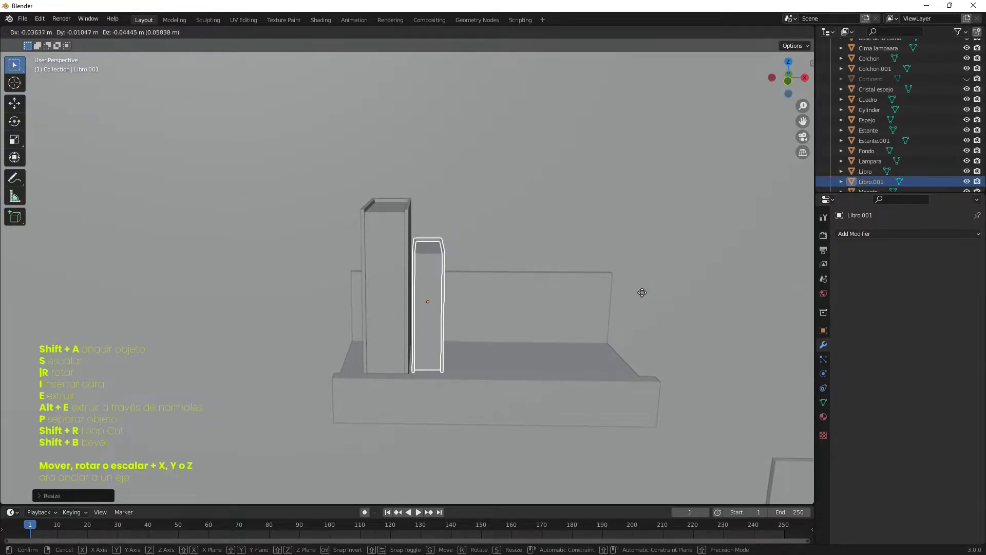
click(641, 296)
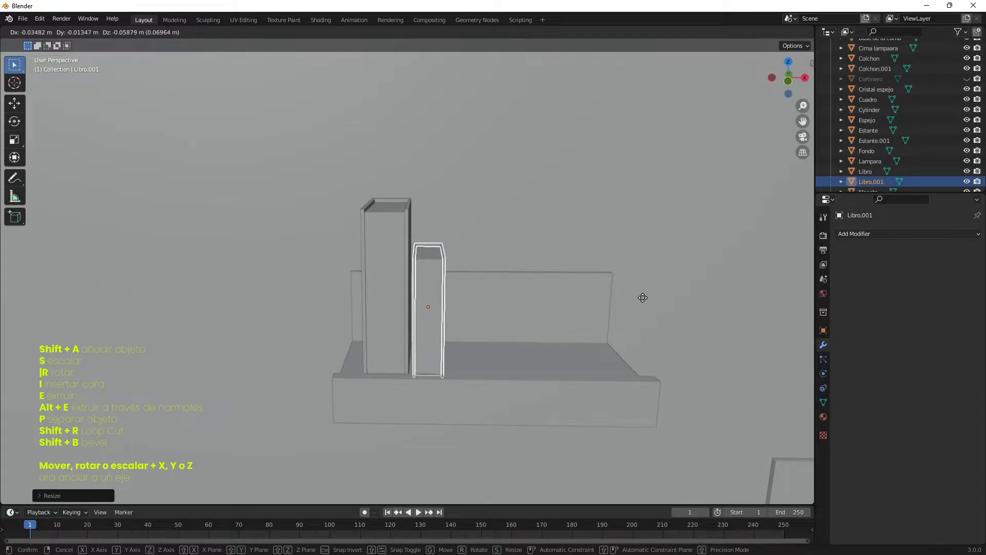
key(s)
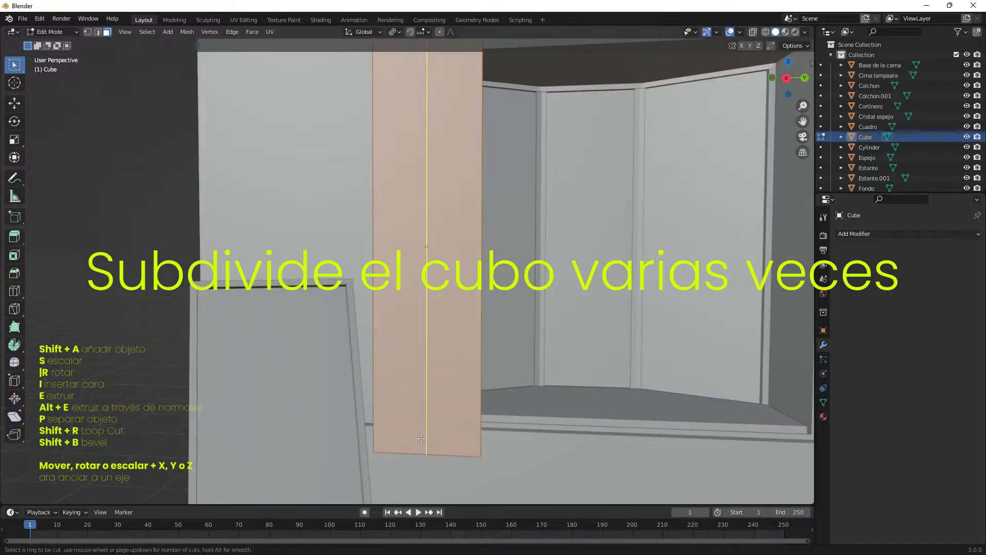
Divide the curtain block with many vertical loop cuts and offset alternate bottom edges on its first half into folds
scroll(422, 437, up, 19)
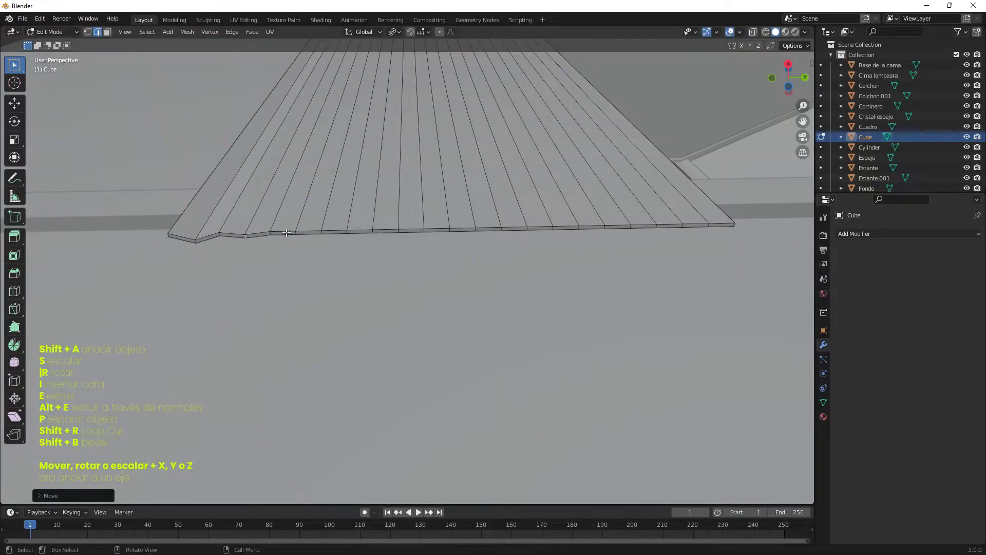
key(g)
click(357, 222)
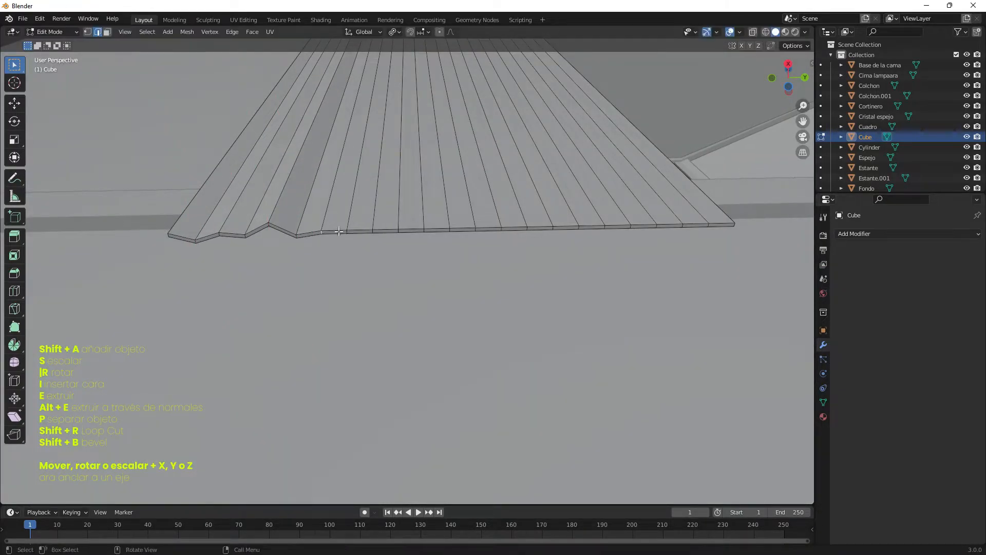
click(424, 230)
key(g)
click(476, 229)
click(473, 230)
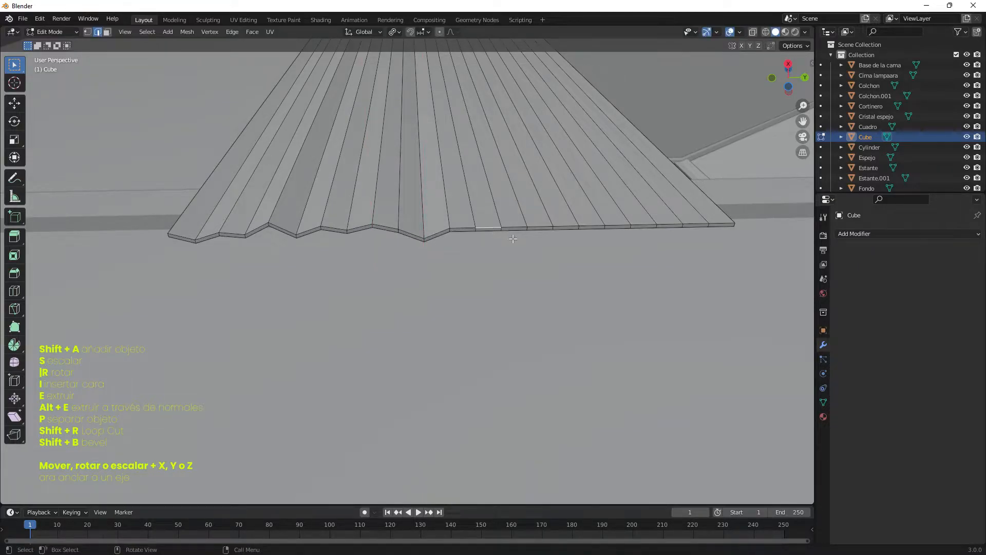
Continue the curtain folds by moving the next short bottom edge about -0.007 m along X
scroll(512, 238, up, 5)
click(501, 228)
key(g)
key(x)
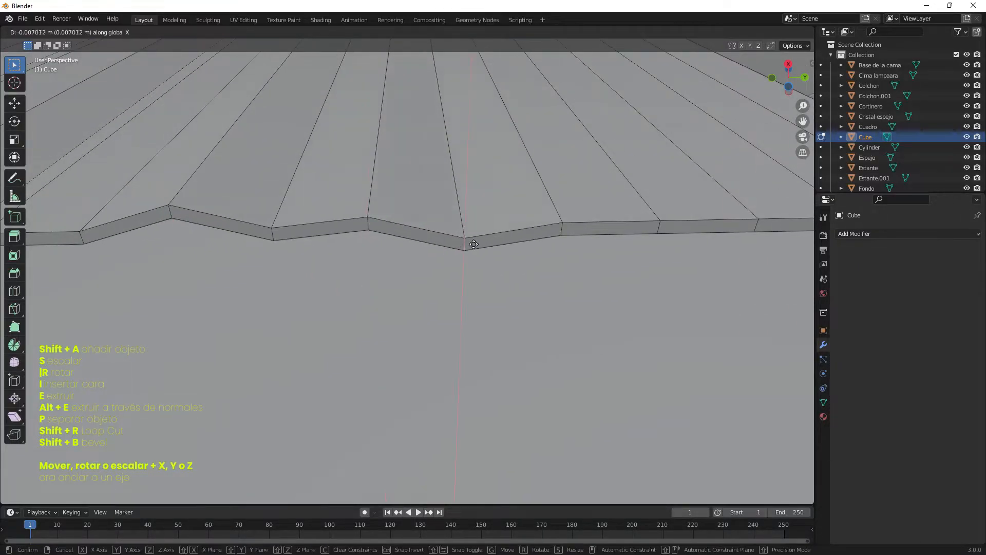
click(474, 244)
scroll(474, 244, down, 3)
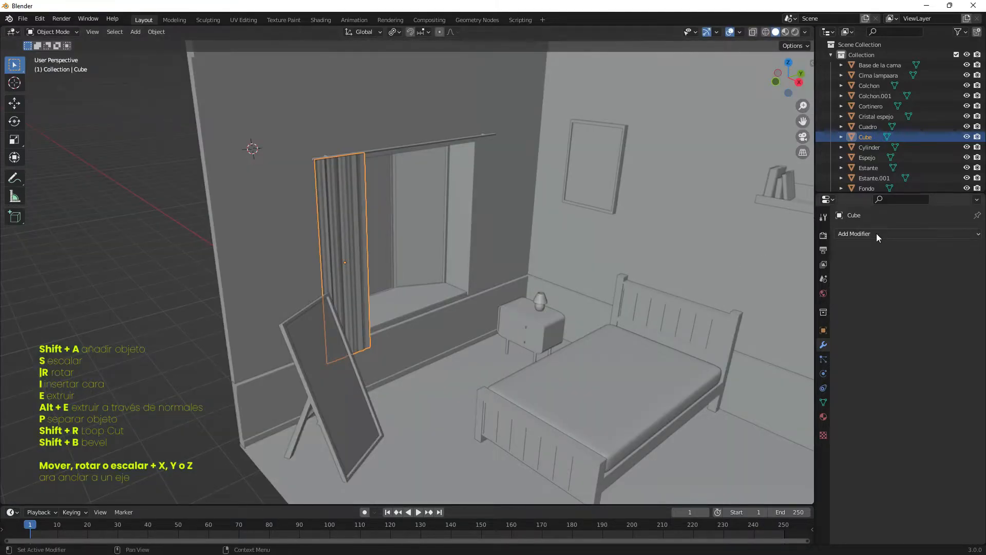
click(877, 233)
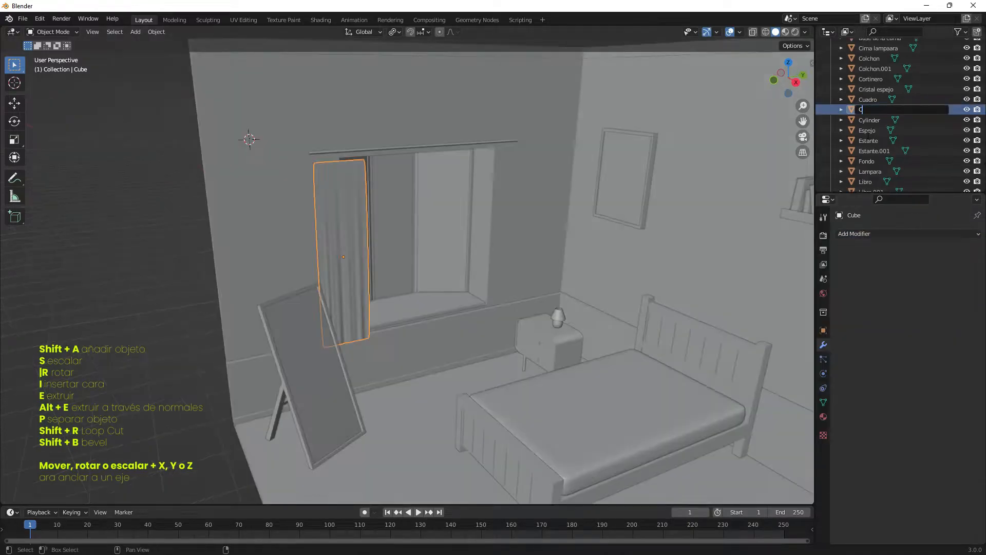
key(Return)
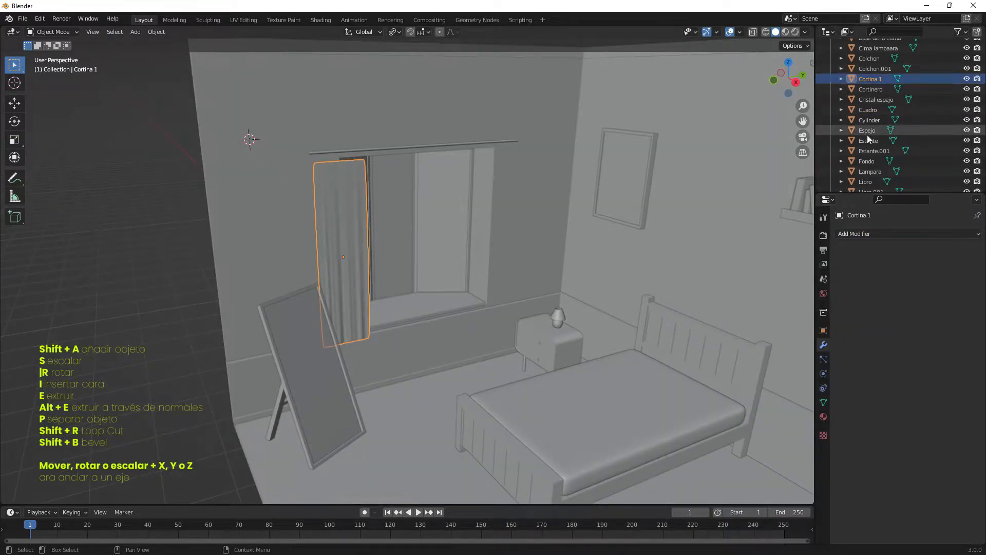
scroll(519, 255, up, 6)
shift+middle_drag(396, 239, 503, 341)
key(ctrl+z)
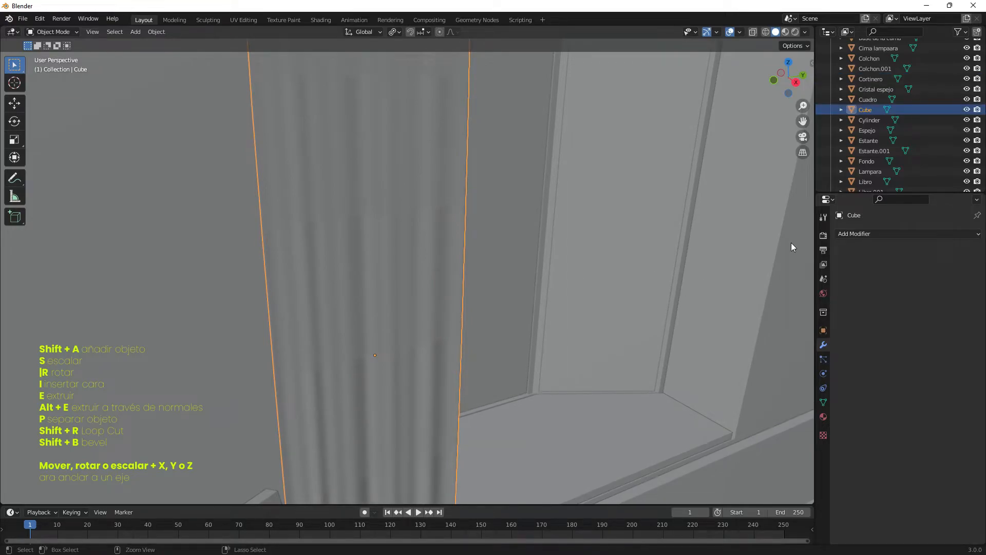
Add a level 2 Subdivision modifier to the curtain and horizontal loop cuts close to its bottom and top edges
scroll(676, 267, down, 5)
key(ctrl+2)
key(Tab)
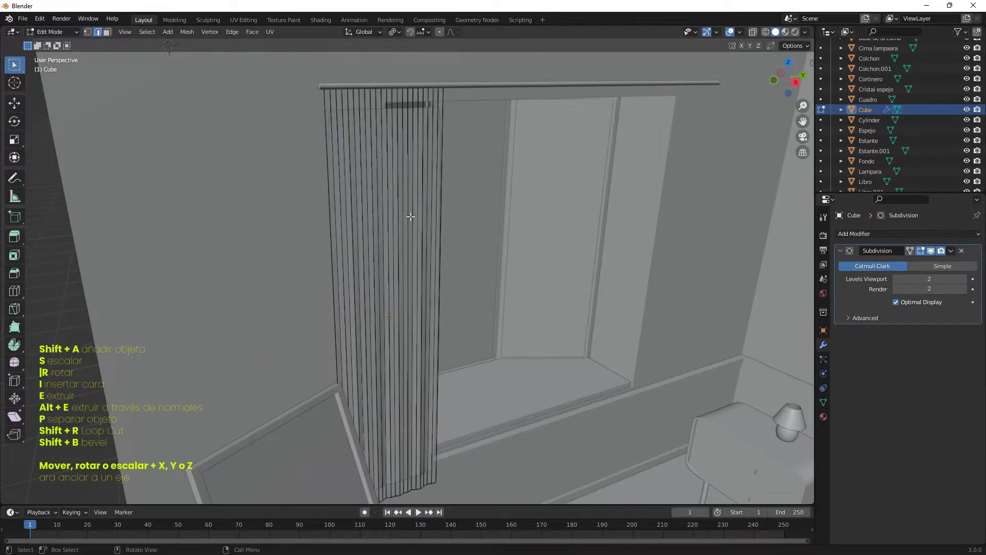
click(415, 215)
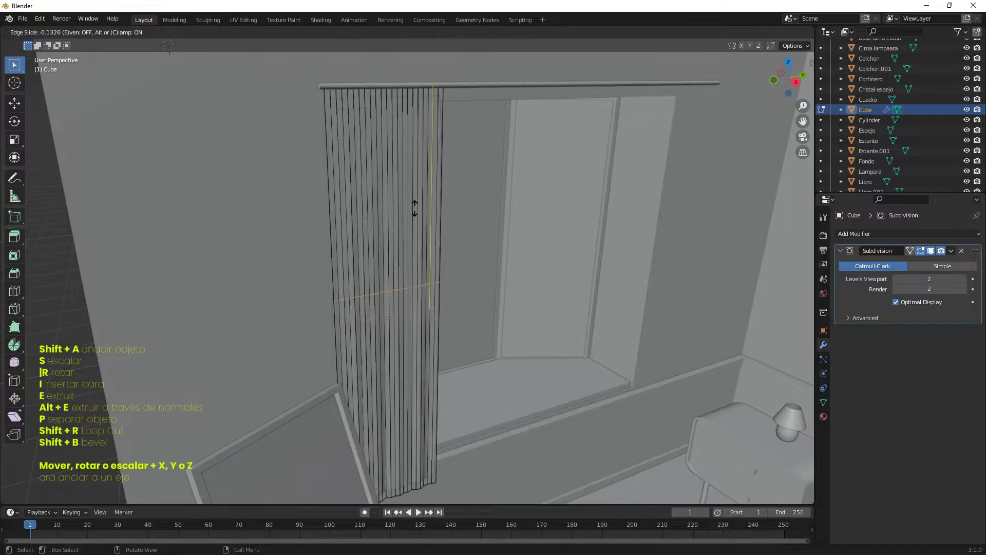
click(432, 494)
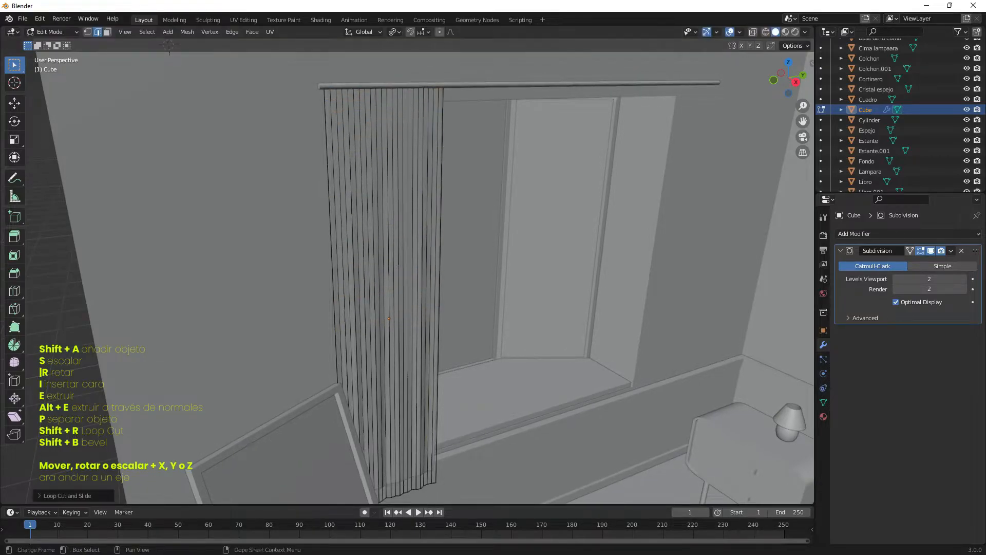
click(399, 391)
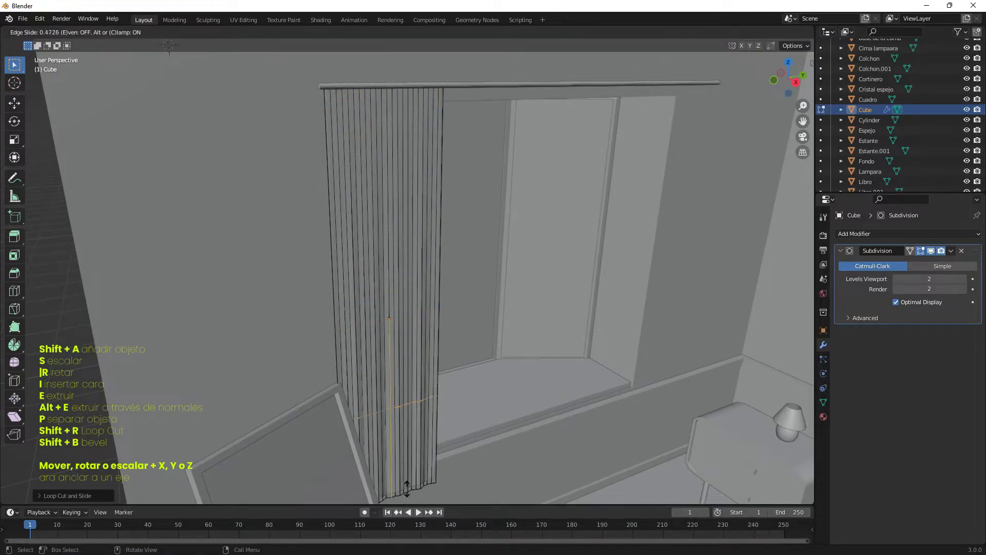
click(397, 113)
Apply the curtain's Subdivision modifier in Object Mode
click(951, 250)
key(Tab)
click(953, 251)
click(942, 261)
Place a duplicate of the curtain about 3.12 m along Y at the other side of the window
middle_drag(664, 309, 517, 294)
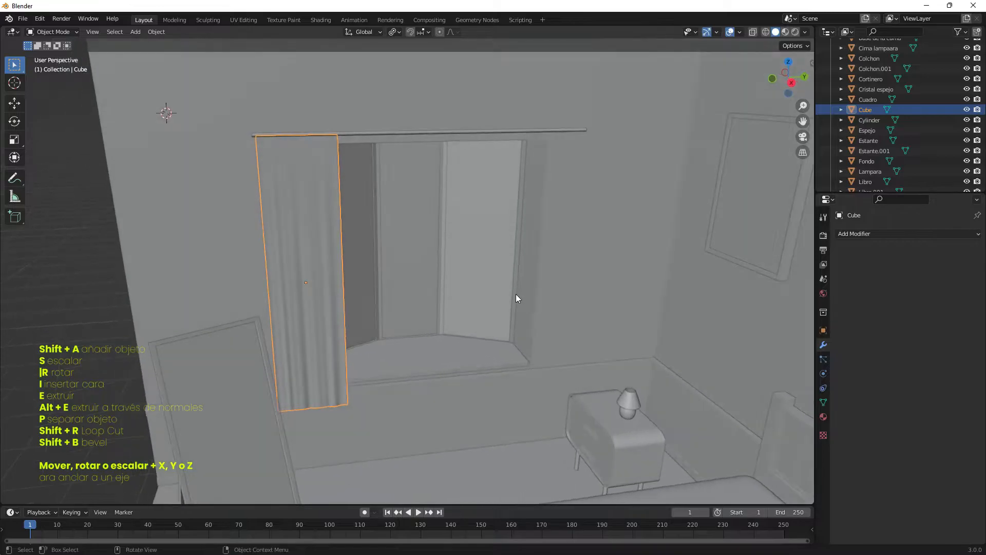
key(shift+d)
key(y)
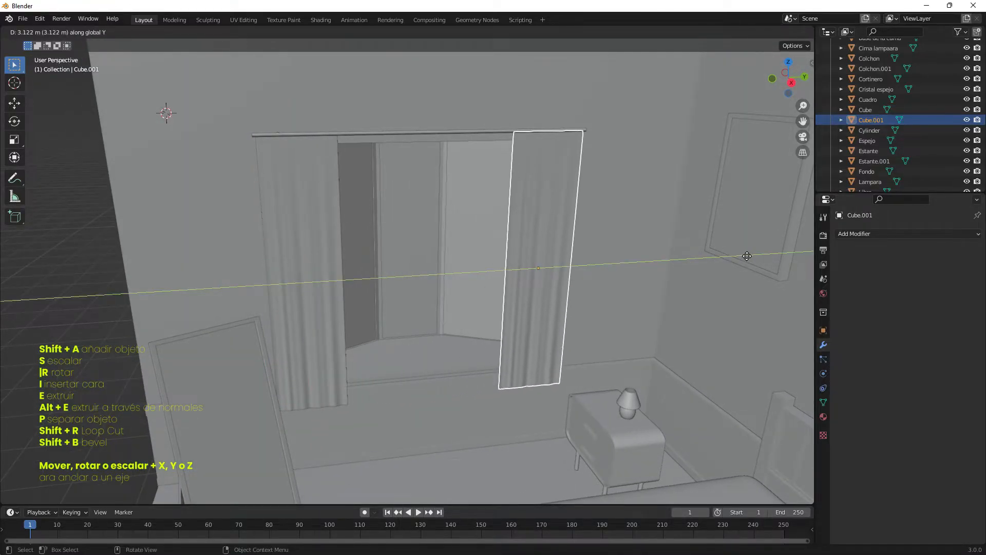
click(747, 256)
Split the Mesa block lengthwise into three equal sections with two evenly spaced loop cuts
middle_drag(697, 263, 599, 260)
click(570, 337)
key(KP_Decimal)
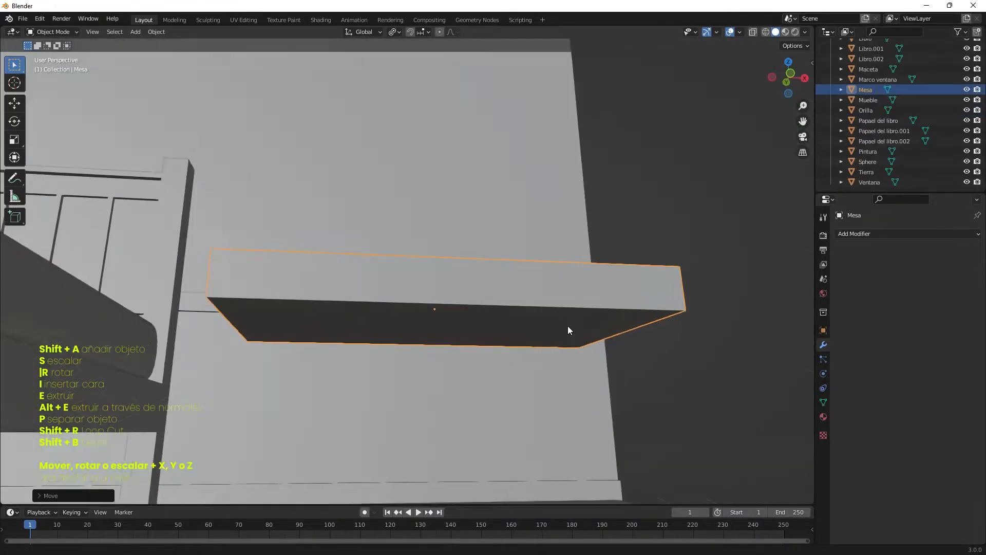
middle_drag(574, 326, 488, 323)
key(Tab)
key(ctrl+r)
scroll(464, 322, up, 1)
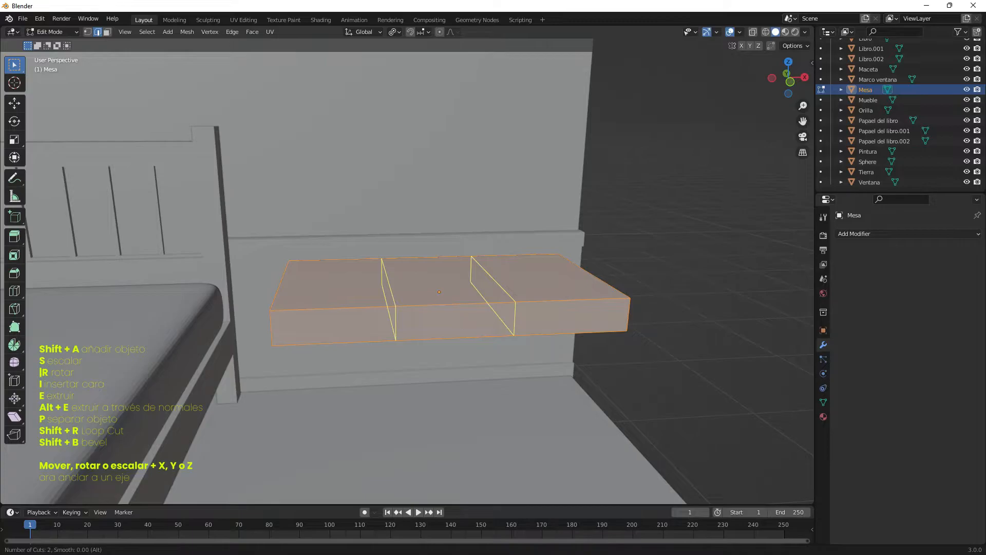
click(463, 323)
right_click(464, 323)
Extrude the front face of the Mesa block's section nearest the bed outward by about 0.29 m
key(3)
click(469, 316)
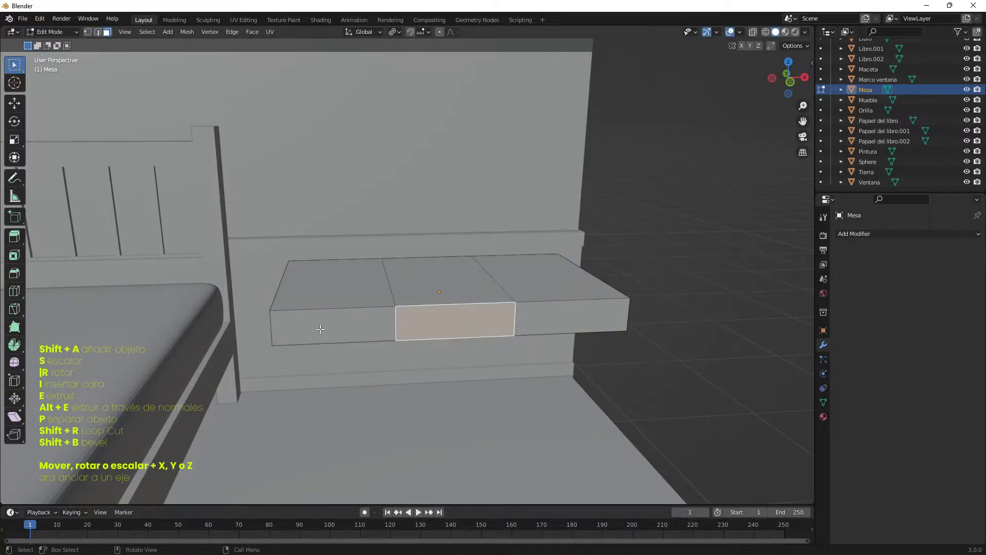
shift+click(328, 330)
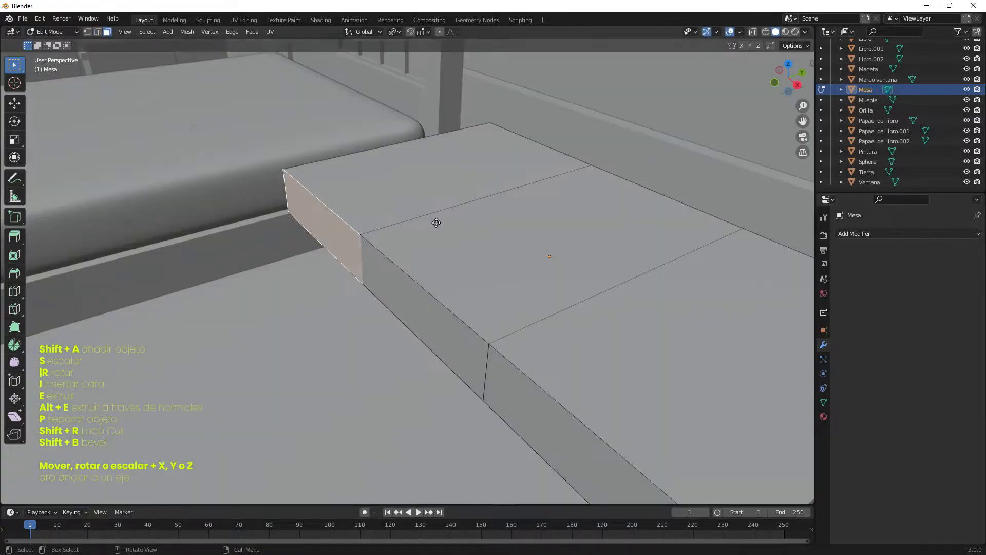
key(e)
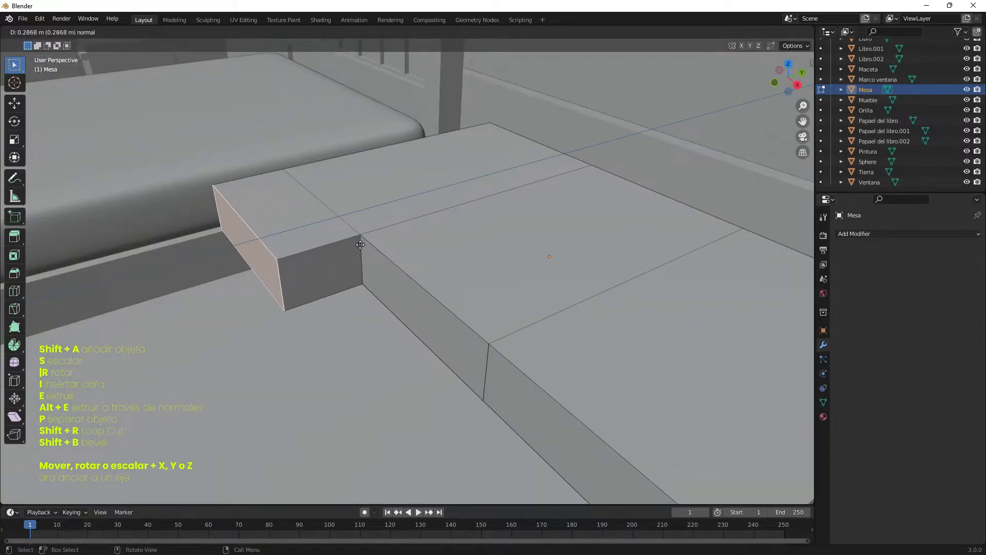
click(360, 245)
middle_drag(361, 245, 404, 242)
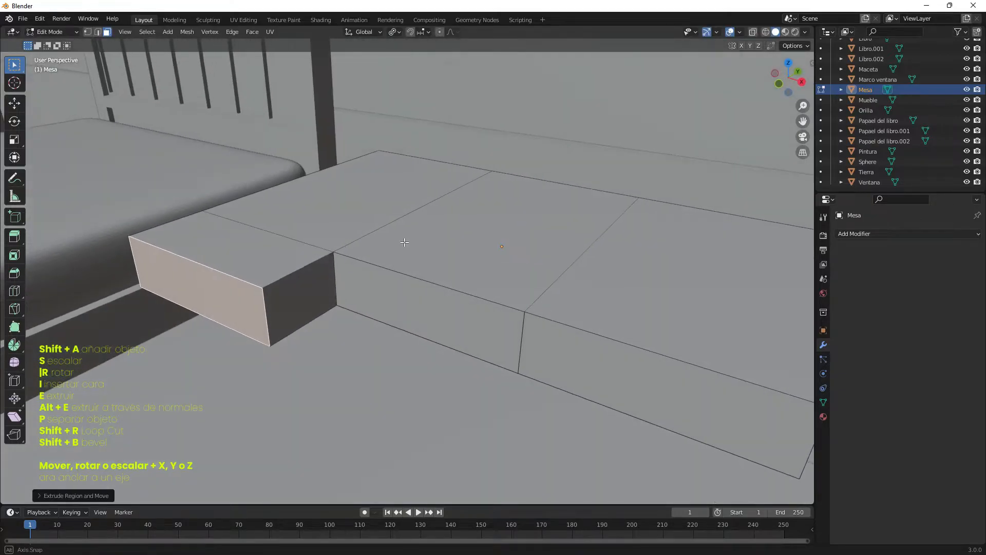
Using Individual Origins as the pivot, shrink the three inset front faces of the desk to about 0.95 along X and 0.95 along Z
click(393, 32)
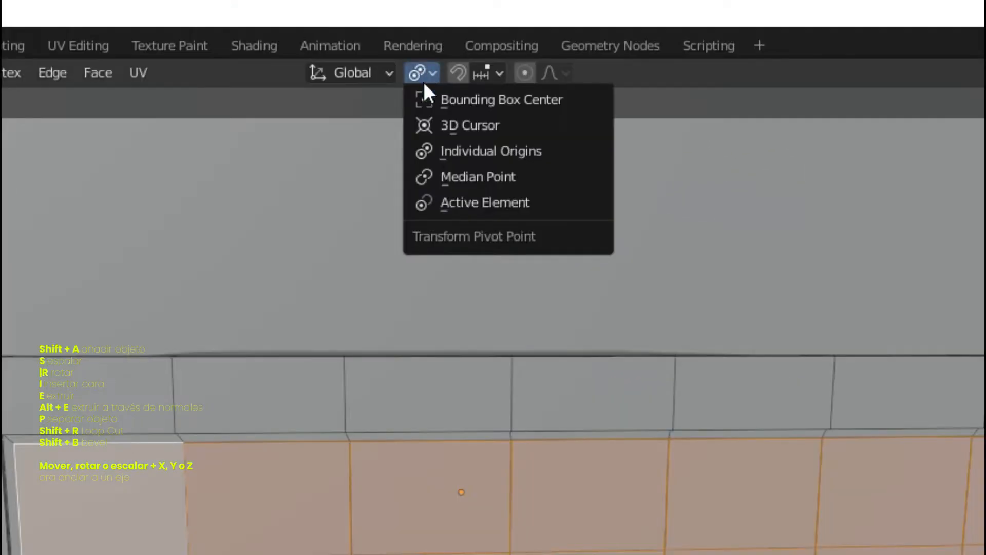
click(432, 151)
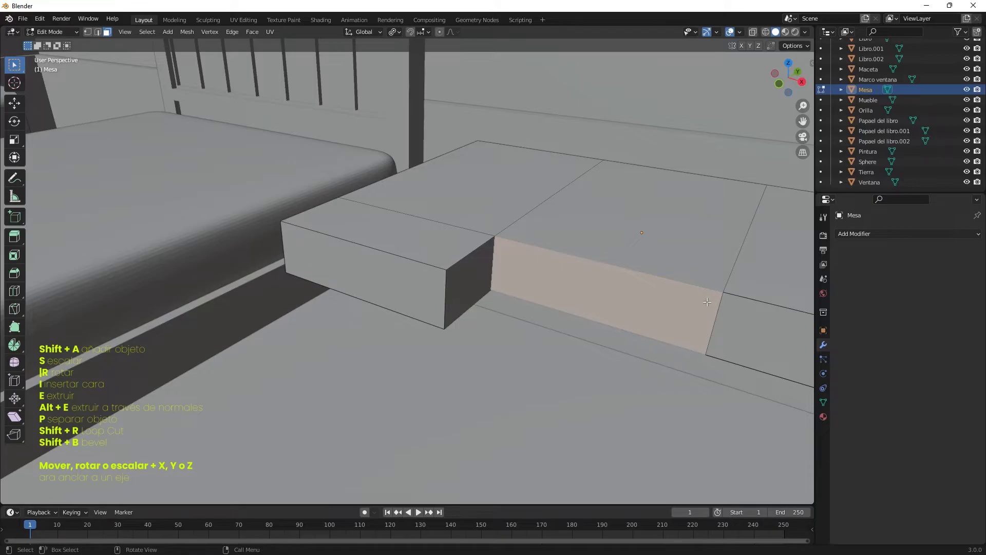
shift+click(430, 280)
shift+click(732, 314)
middle_drag(695, 330, 731, 319)
key(s)
key(x)
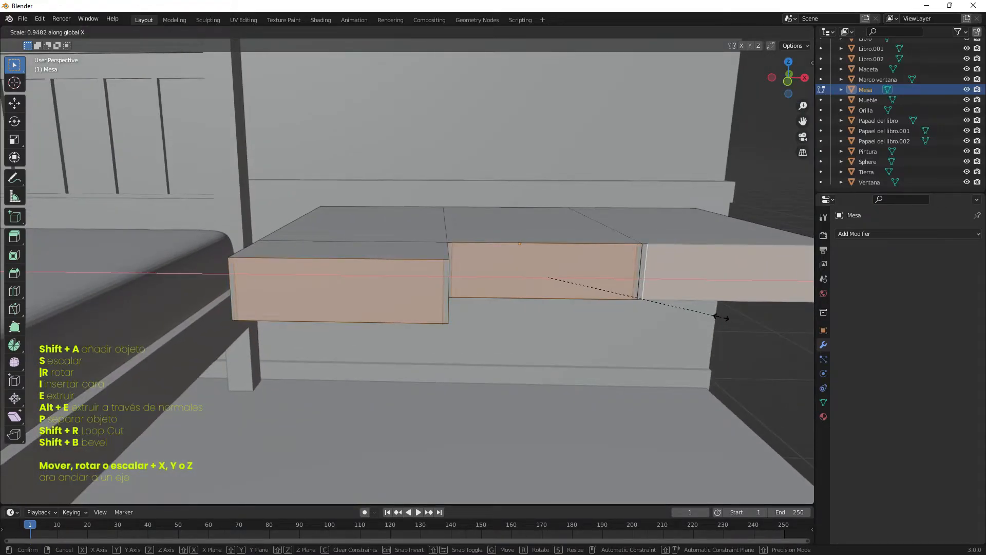
click(722, 318)
key(s)
key(z)
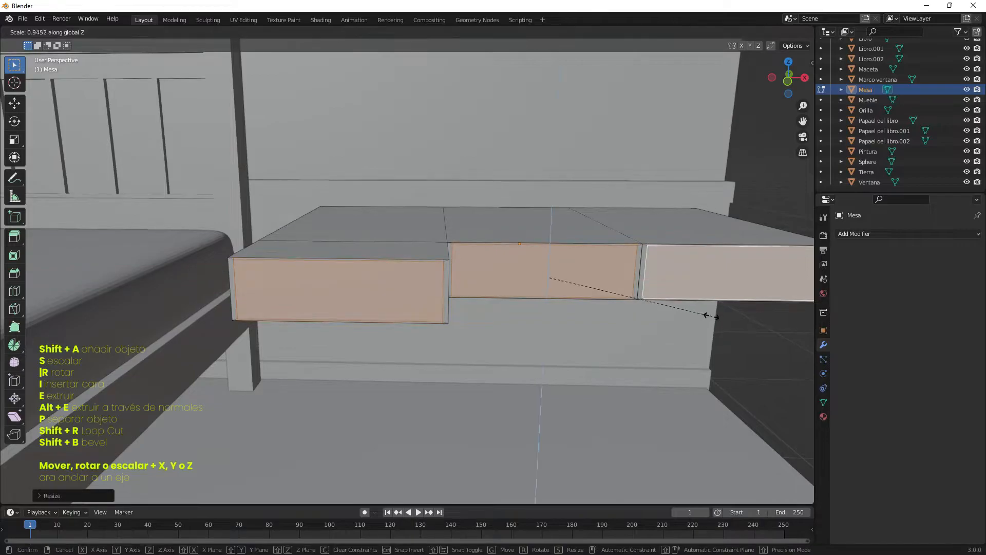
click(699, 314)
Scale the inset top face of the protruding drawer to about 0.95 along Y
middle_drag(698, 315, 537, 351)
key(s)
key(z)
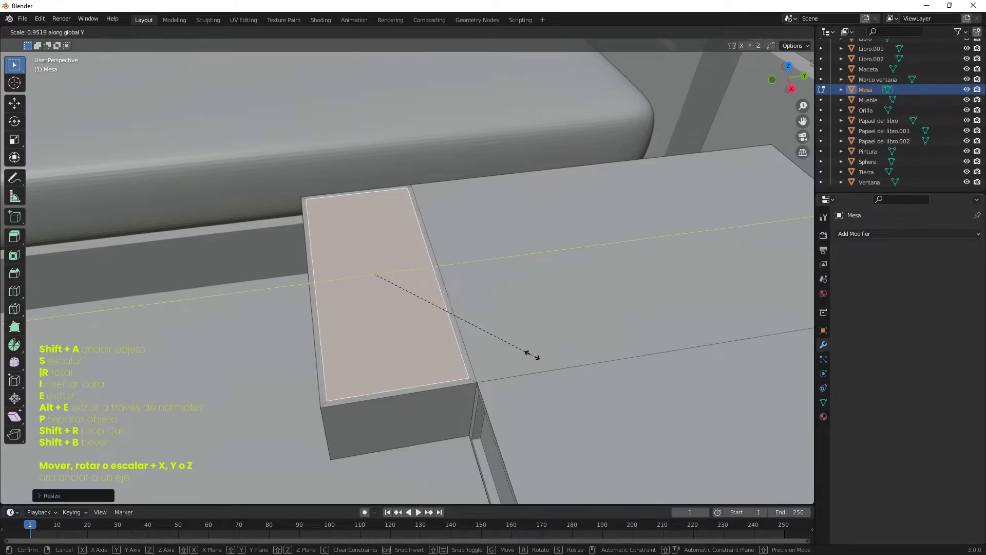
click(481, 319)
key(ctrl+z)
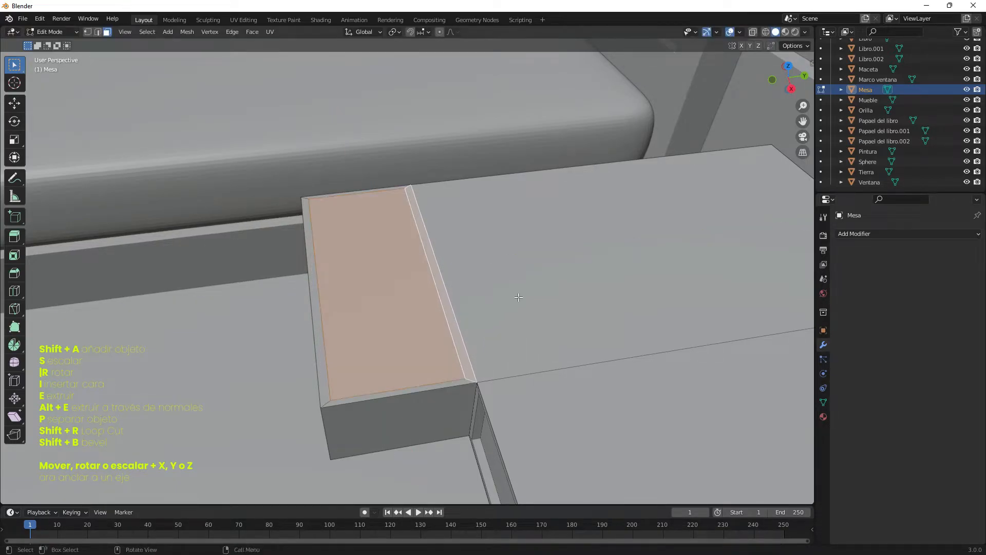
Hollow out the protruding drawer, extruding its inner back face into the desk body
click(515, 324)
middle_drag(516, 323, 476, 364)
key(e)
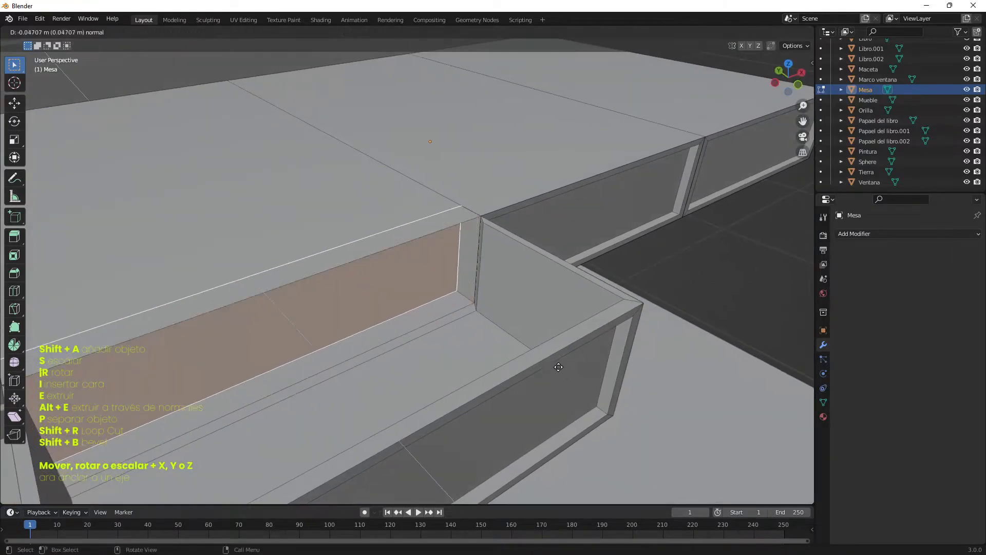
click(312, 284)
scroll(496, 434, up, 6)
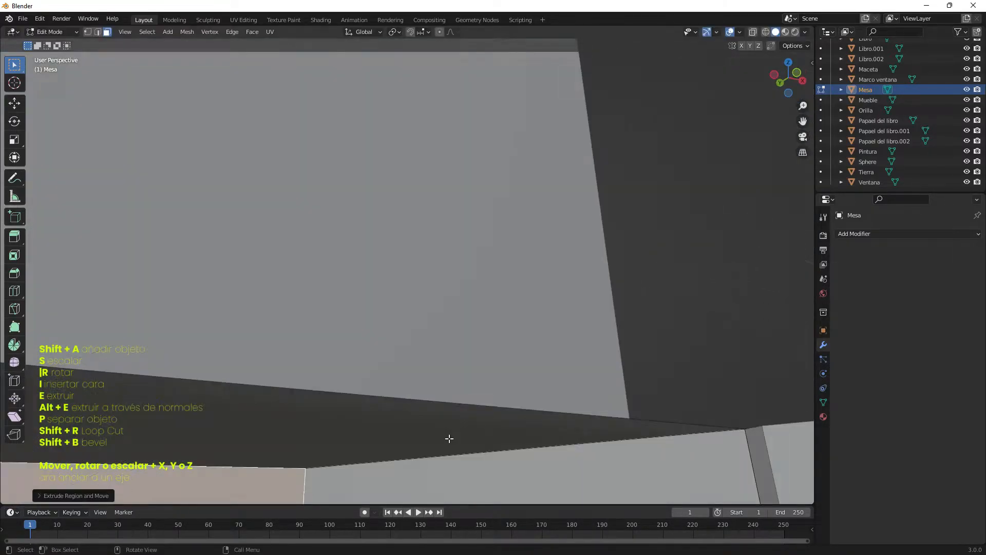
scroll(495, 435, down, 5)
key(e)
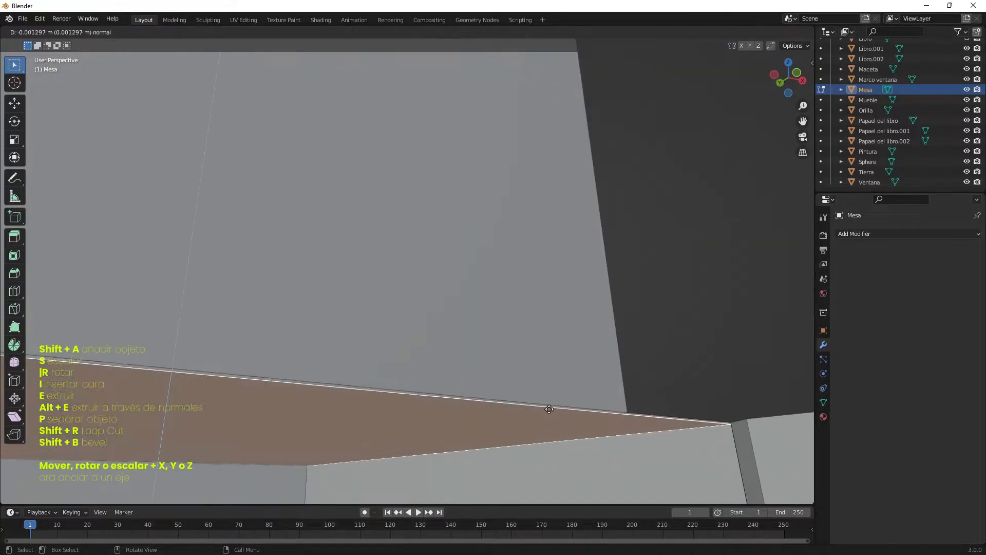
click(545, 414)
scroll(565, 401, down, 6)
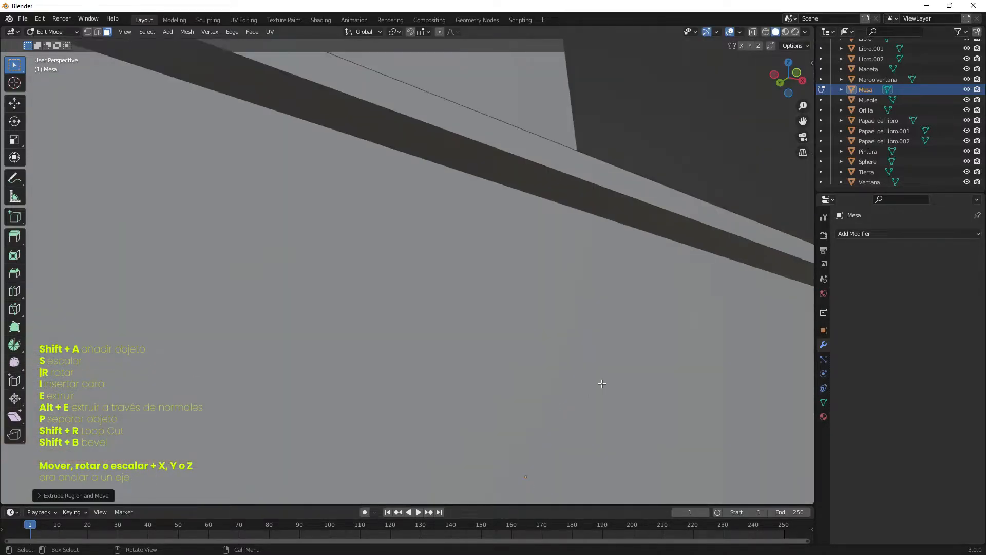
Add loop cuts close to the outer edges of the desk's underside to outline the leg corners
key(ctrl+r)
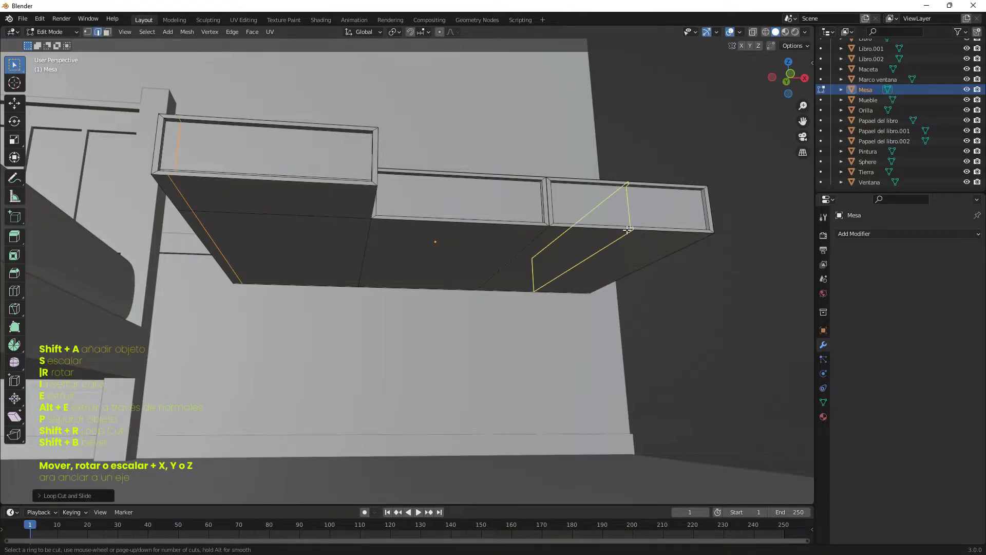
click(586, 257)
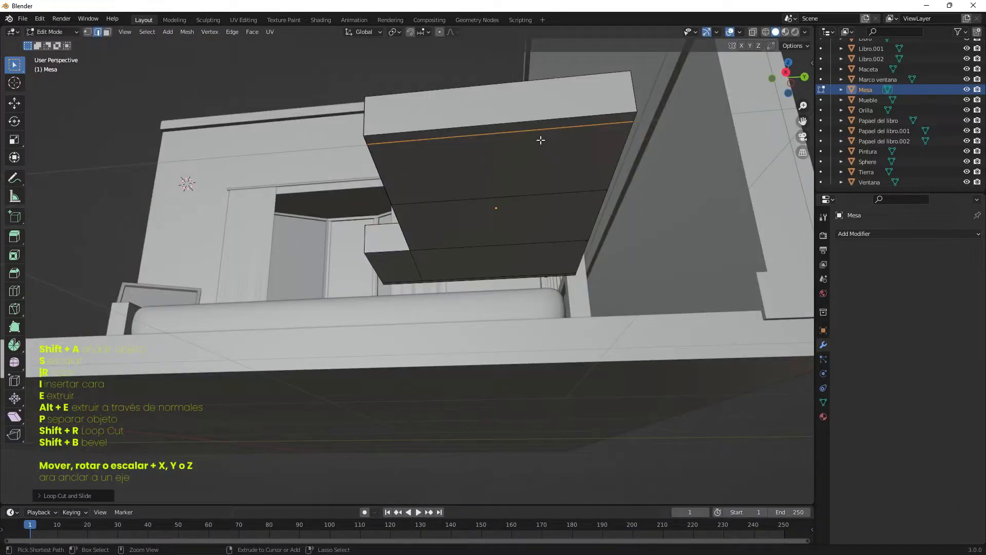
key(ctrl+r)
click(530, 136)
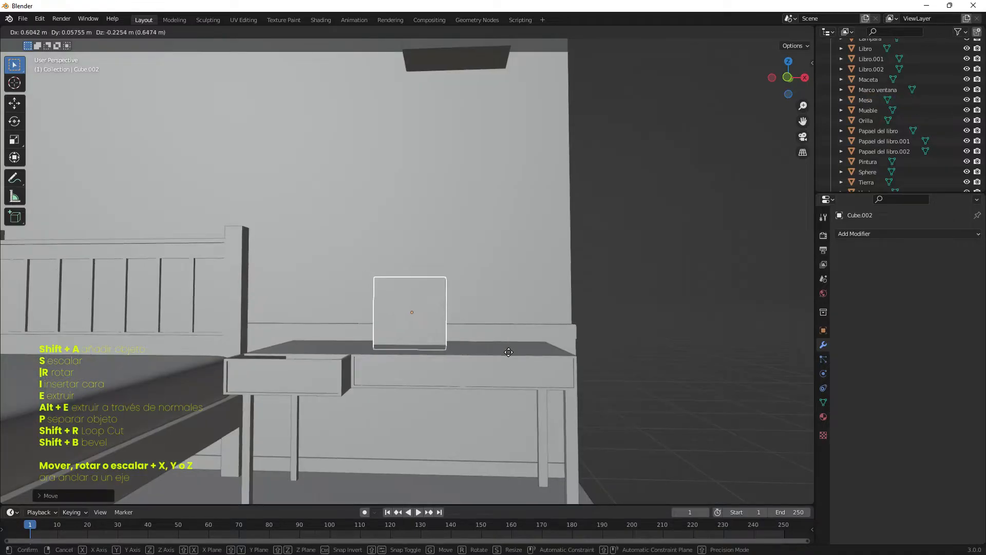
Flatten the new cube above the desk along Z into a thin book slab
key(s)
key(z)
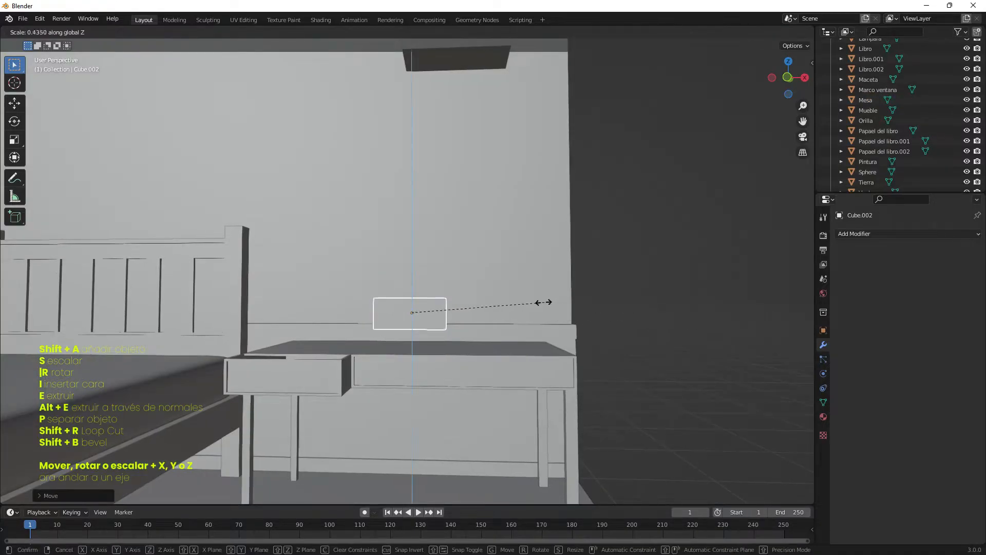
click(458, 308)
middle_drag(583, 288, 618, 264)
key(KP_Decimal)
Add a centred loop cut across the book slab and a horizontal loop cut close to its lower edge
key(Tab)
key(ctrl+r)
click(455, 319)
right_click(468, 318)
key(ctrl+r)
click(645, 338)
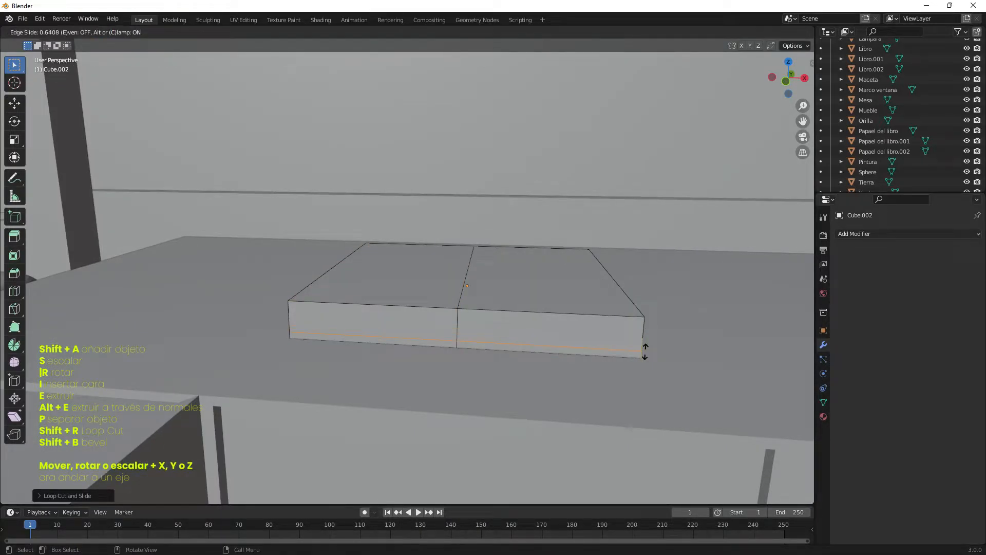
click(645, 353)
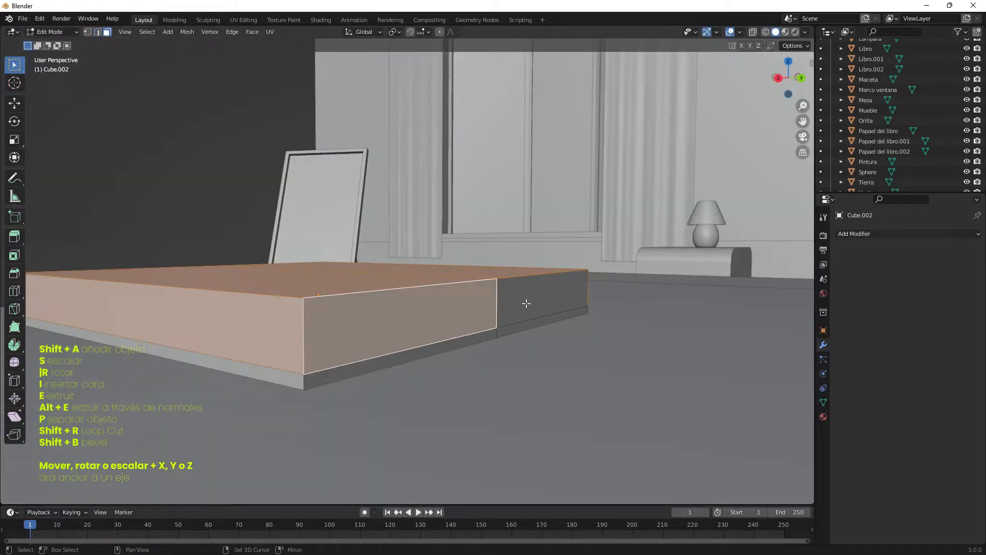
Shrink the book's upper portion inside its base and lower its top faces about 0.04 m along Z
shift+click(525, 303)
key(s)
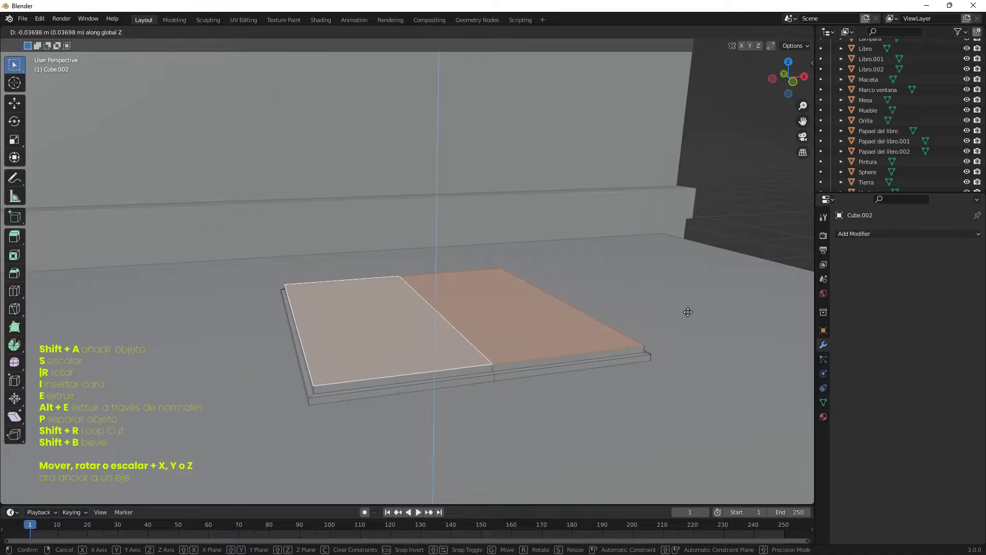
click(687, 310)
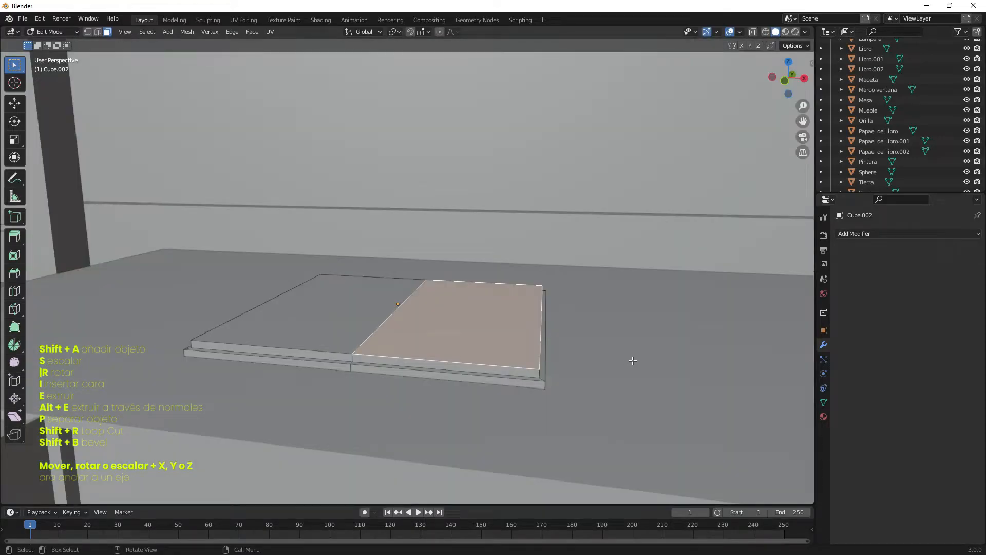
Extrude one page half of the book upward and lower its inner edge by the spine about 0.026 m along Z
key(e)
click(638, 345)
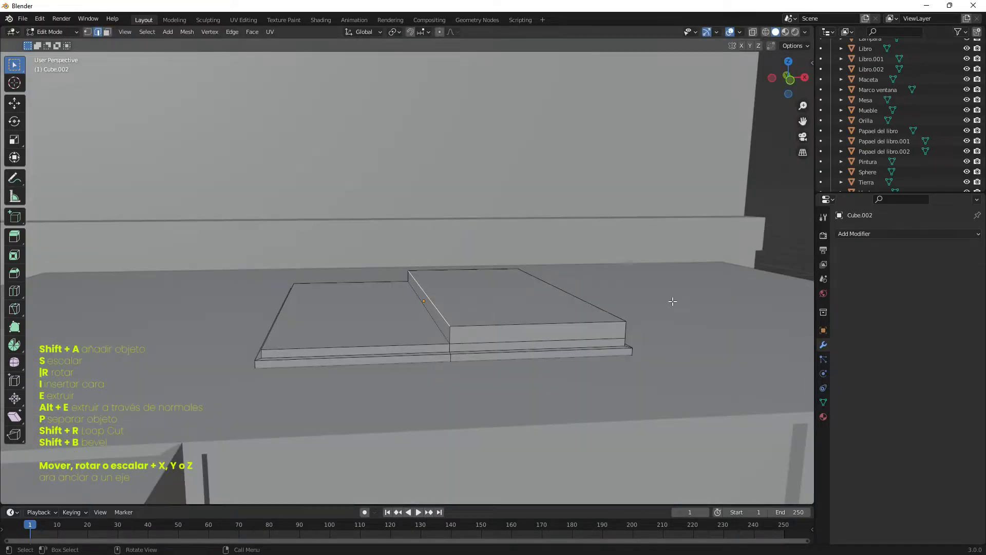
key(g)
key(z)
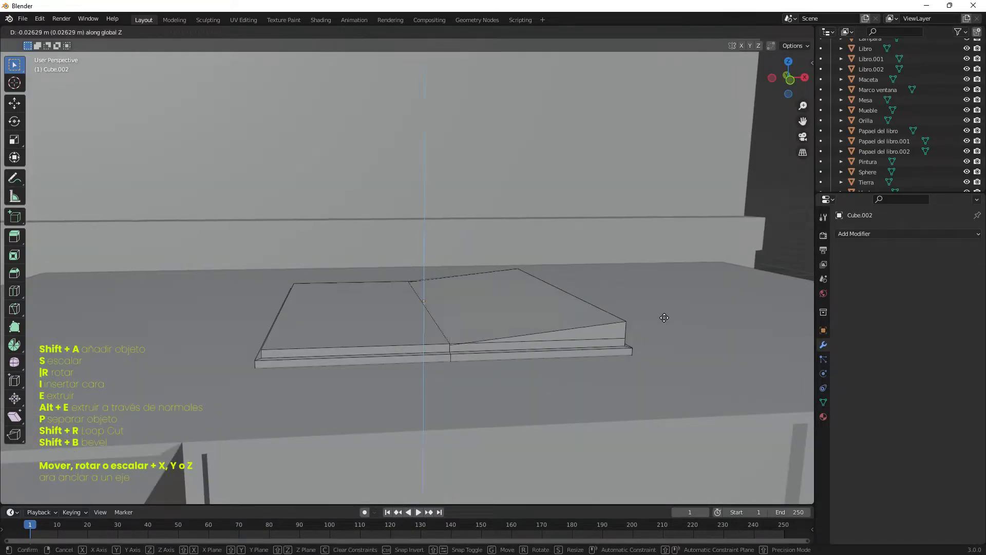
Add a loop cut down the middle of the raised page half and raise its top edge about 0.014 m along Z
click(544, 331)
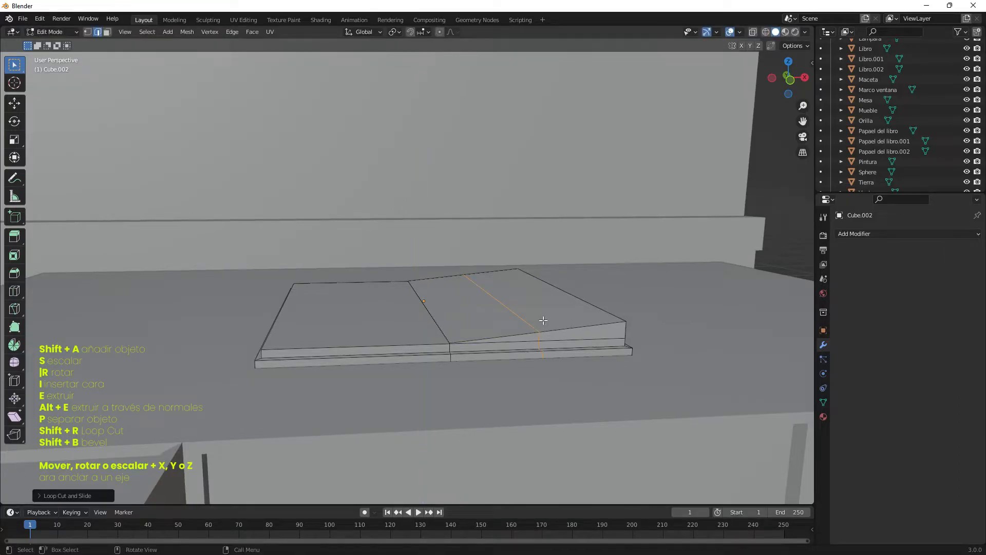
key(g)
key(z)
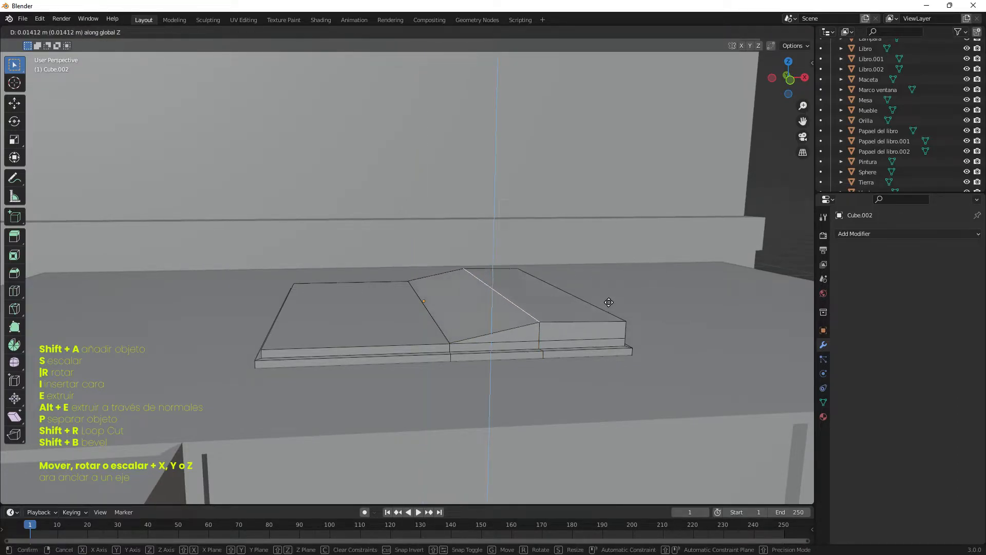
click(609, 302)
Bevel the raised middle edge with 11 segments across the page half to curve it, and return to Object Mode
key(ctrl+b)
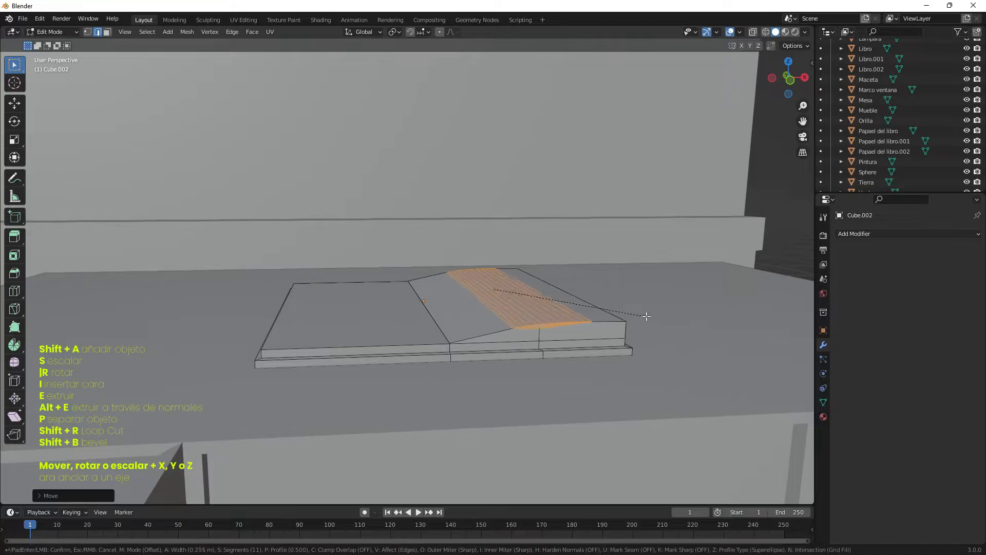
click(714, 341)
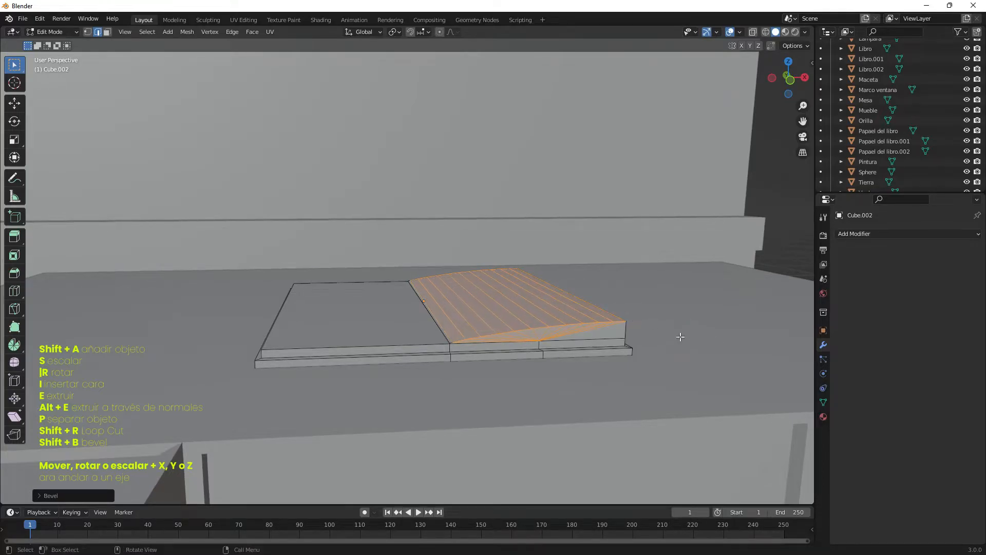
key(Tab)
scroll(683, 326, down, 5)
Separate the faces of the book's thin base cover into their own object
middle_drag(685, 327, 479, 346)
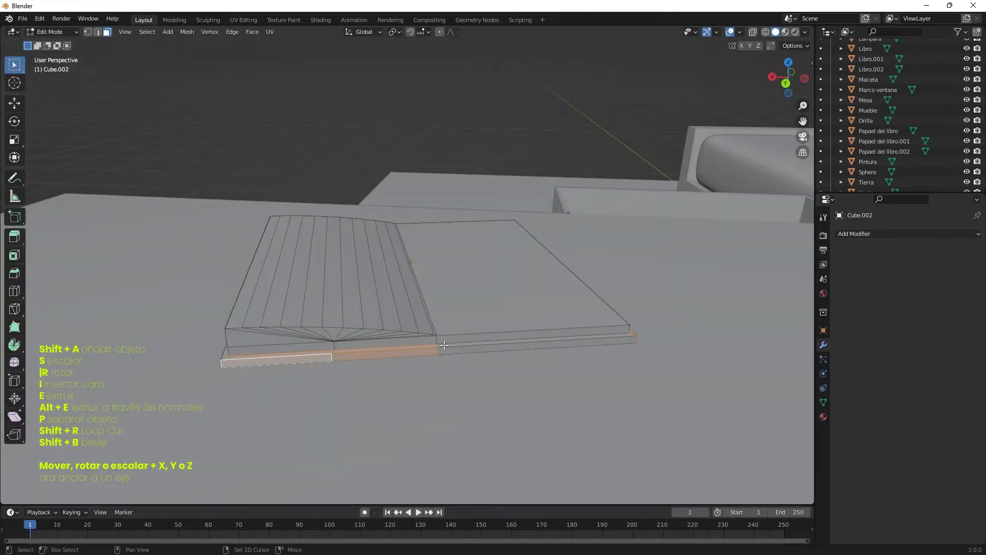
shift+click(444, 346)
middle_drag(406, 370, 611, 224)
alt+shift+click(492, 390)
alt+shift+click(492, 394)
key(p)
click(609, 221)
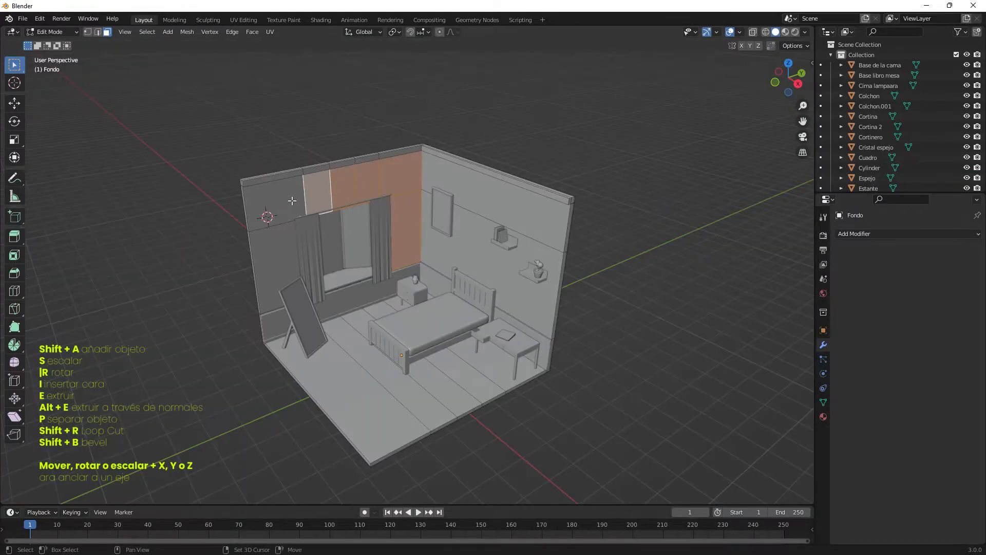
Separate the wall faces above the moulding on both walls from the Fondo object
shift+click(288, 200)
shift+click(272, 267)
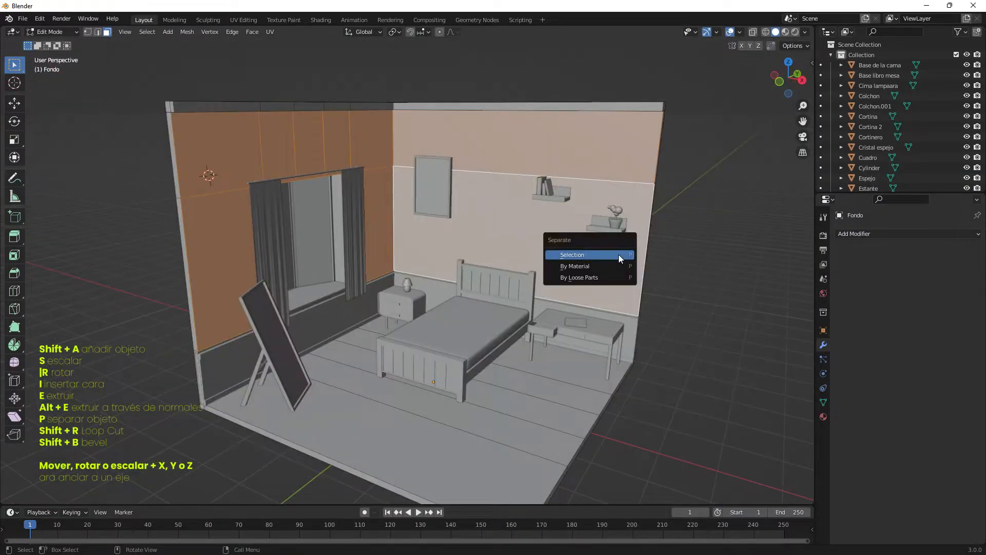
click(619, 255)
Separate the floor faces from the Fondo object and name the new object Suelo
shift+click(523, 435)
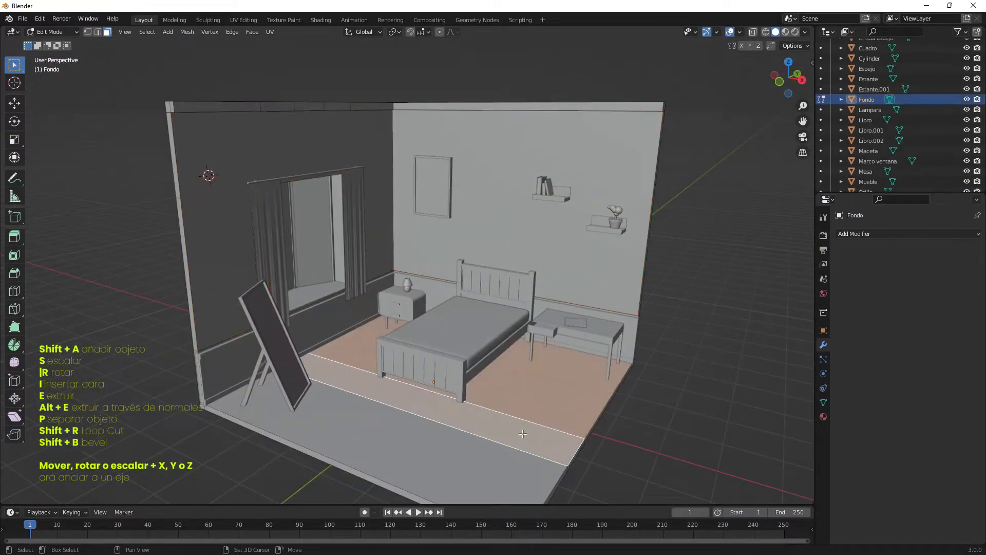
shift+click(511, 457)
key(p)
click(671, 212)
double_click(874, 109)
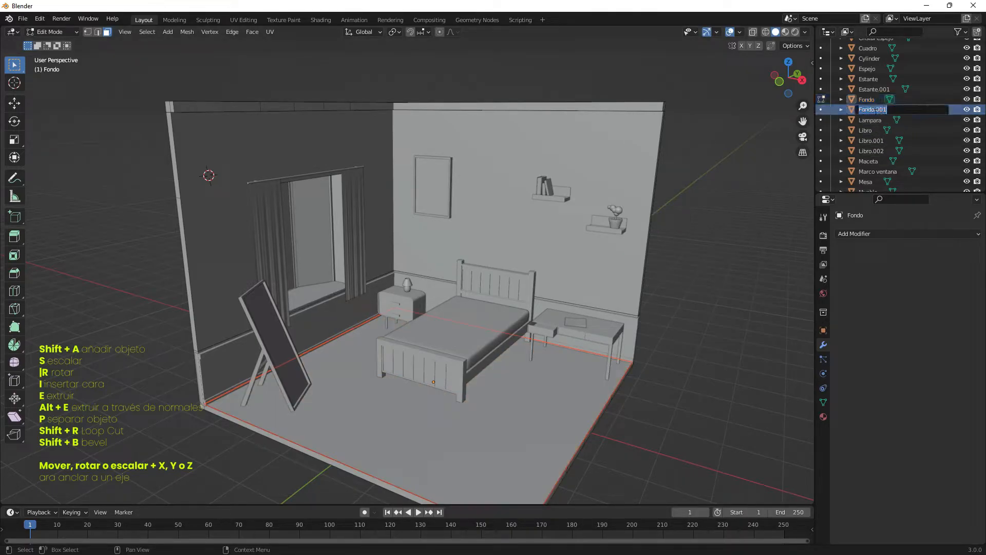
text(Suelo)
key(Return)
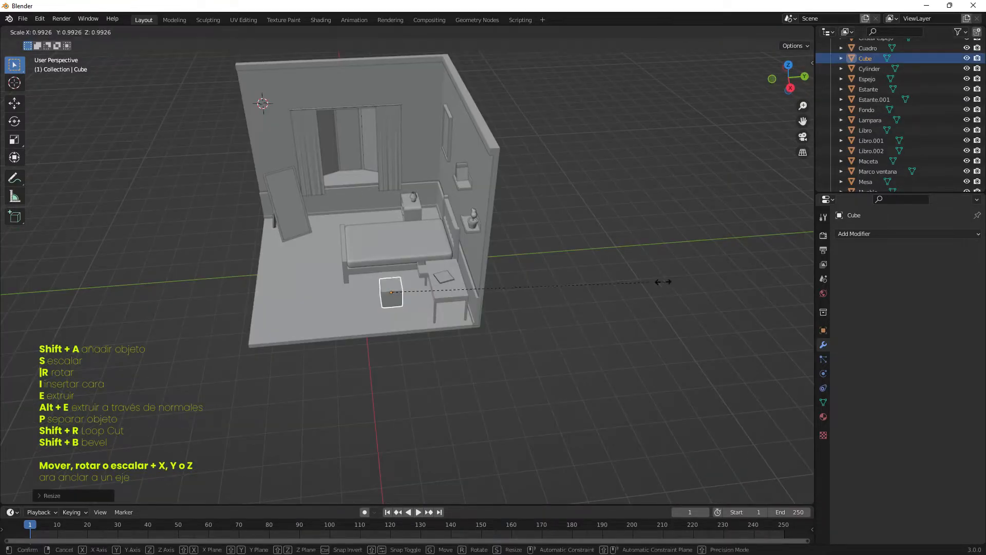
Flatten the new cube beside the desk along Z and adjust its height above the floor
key(z)
click(443, 287)
scroll(443, 287, up, 8)
middle_drag(455, 344, 501, 306)
key(g)
key(z)
click(711, 266)
middle_drag(711, 266, 637, 277)
Resize the flattened cube into a small square slab and thin it further along Z
key(s)
click(532, 282)
key(s)
key(z)
click(407, 298)
key(s)
click(494, 306)
middle_drag(494, 306, 791, 288)
Add a Subdivision Surface modifier to the flattened slab and cut an edge loop near its desk-side edge
click(856, 234)
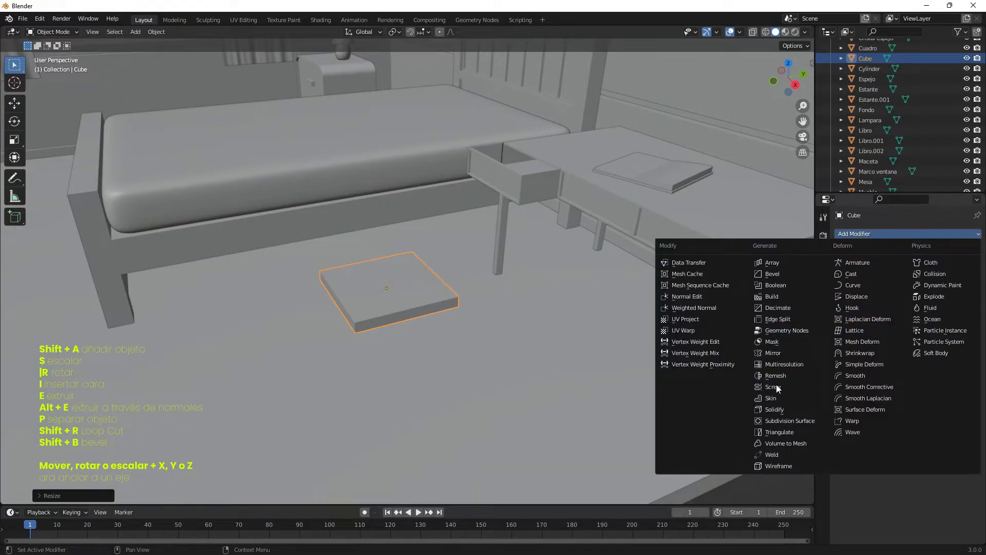
click(774, 421)
key(Tab)
middle_drag(565, 308, 488, 288)
key(ctrl+r)
click(496, 301)
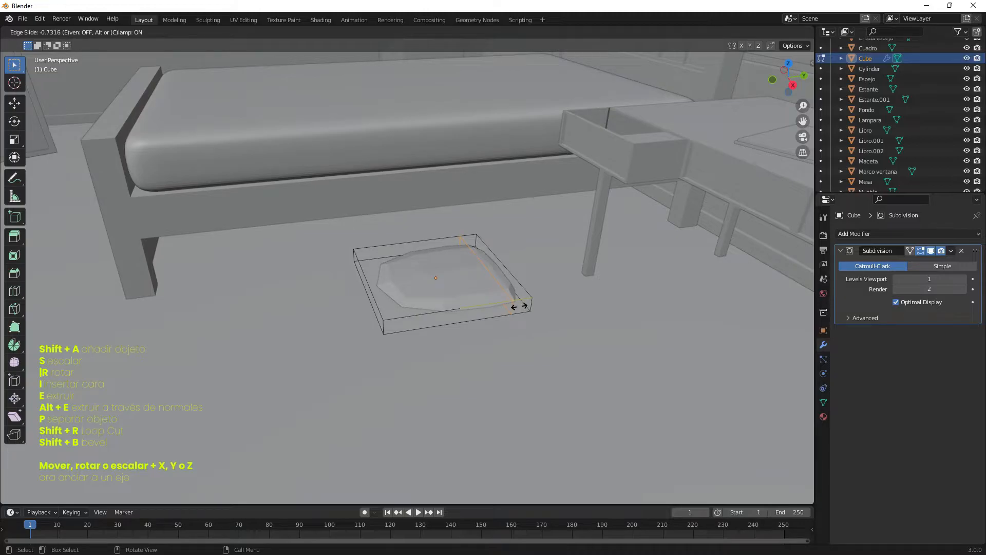
click(520, 307)
Cut edge loops near the remaining three edges of the seat slab to sharpen its rounded shape
key(ctrl+r)
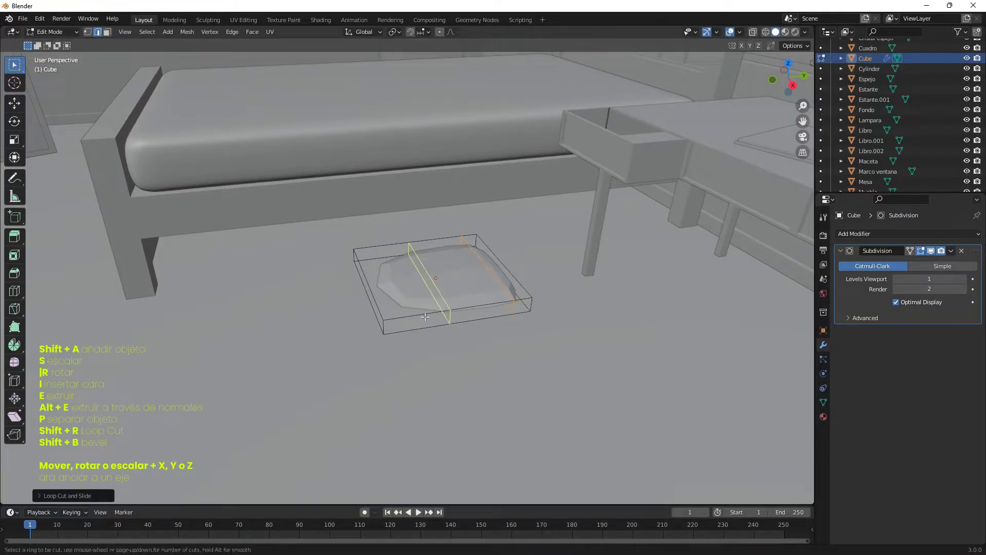
click(427, 316)
click(416, 337)
key(ctrl+r)
click(494, 255)
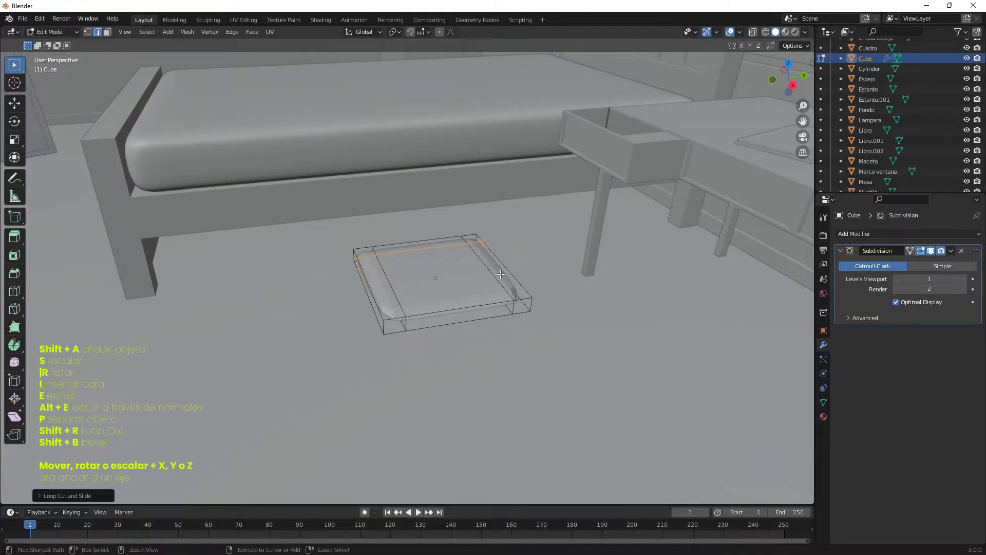
click(532, 293)
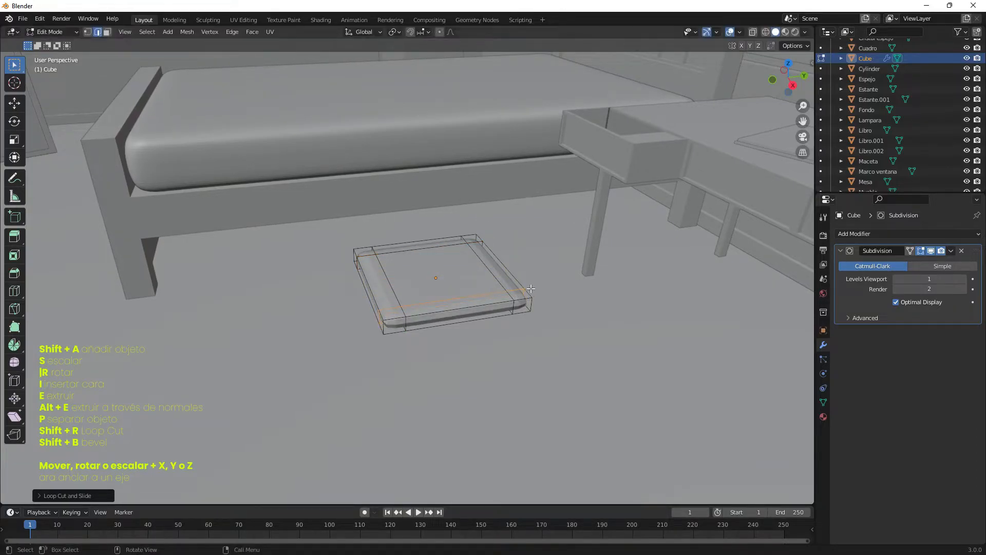
Extrude the faces along the seat edge away from the desk upward as a backrest and cut an edge loop at its base
click(422, 277)
middle_drag(422, 278, 642, 316)
key(e)
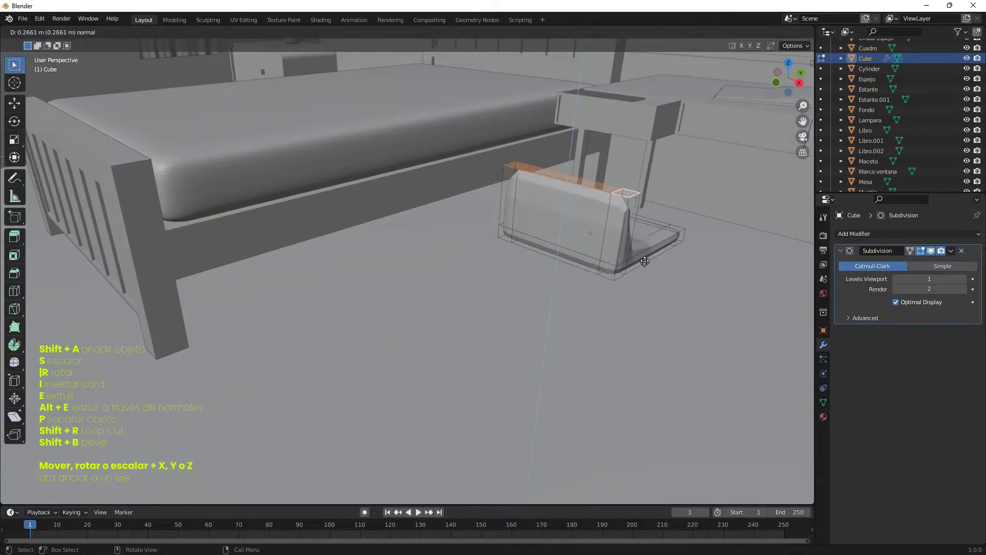
click(645, 183)
middle_drag(645, 183, 463, 247)
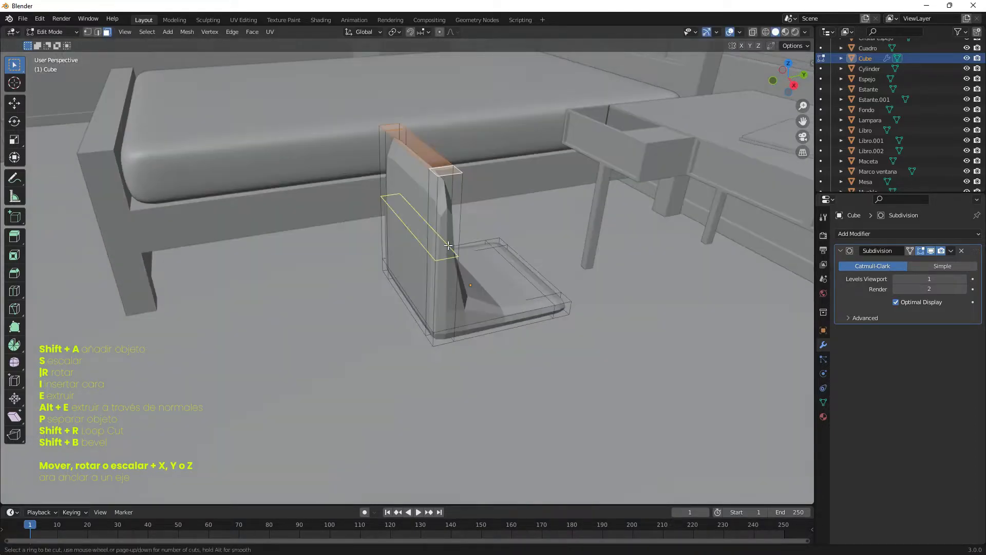
key(ctrl+r)
click(449, 257)
click(452, 311)
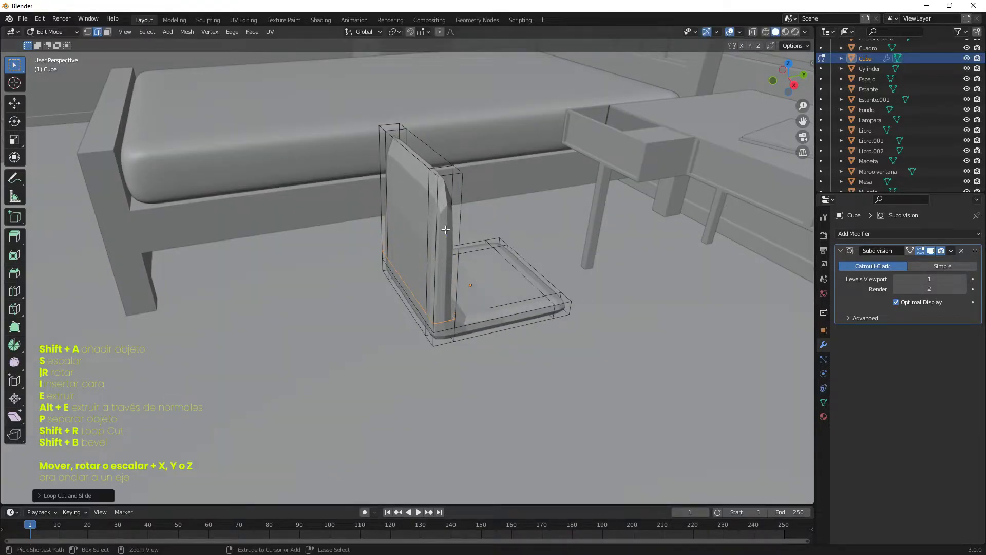
Move the top of the chair's backrest along Y to recline it and raise the Subdivision modifier's viewport level
middle_drag(452, 311, 520, 223)
key(g)
key(y)
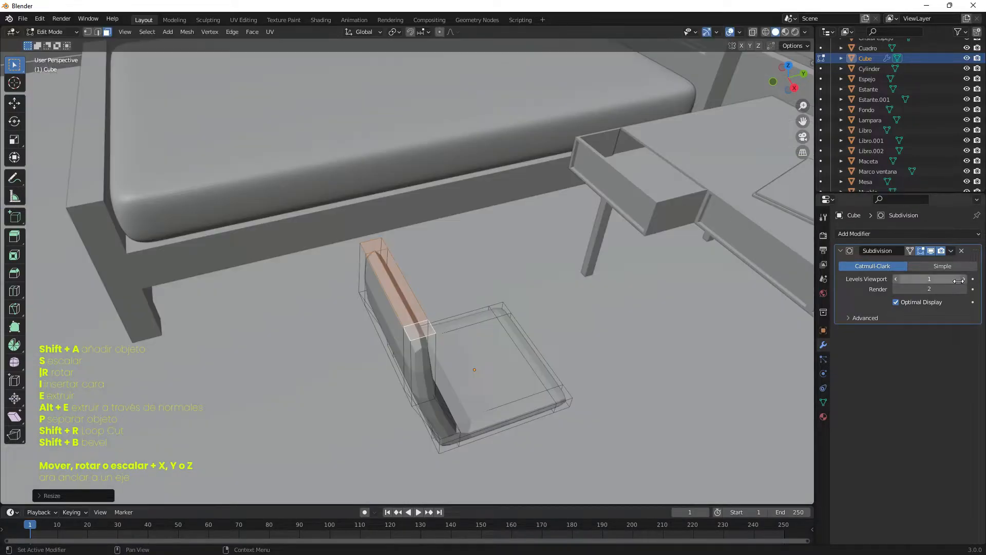
click(964, 279)
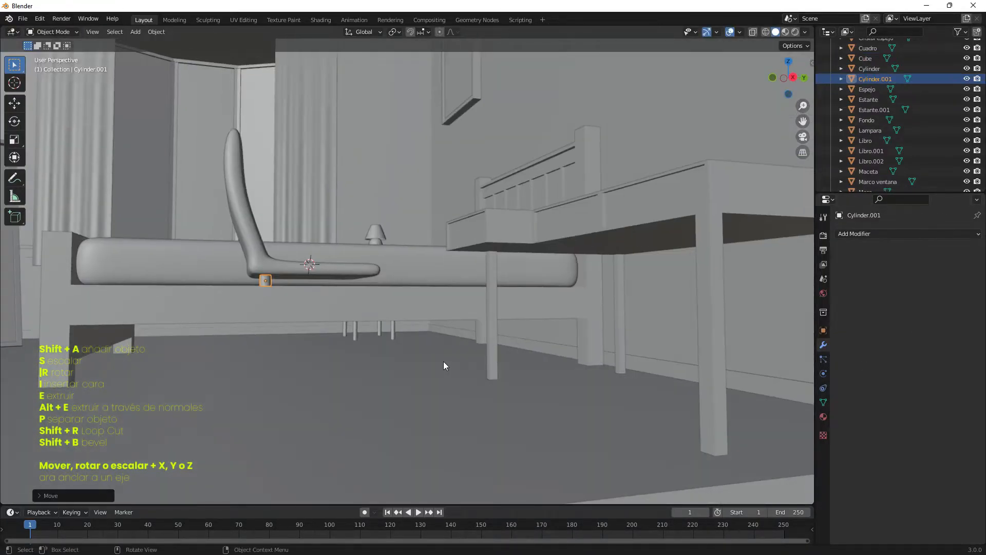
Stretch the small cylinder under the seat along Z into a chair leg, tilt it, and shift it along X
key(s)
key(z)
key(Return)
key(r)
click(532, 310)
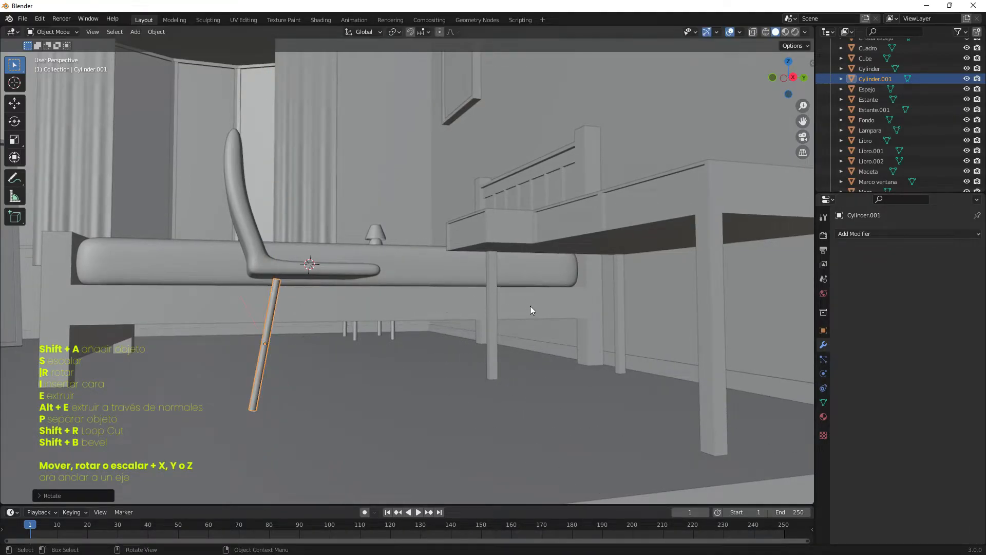
key(g)
key(x)
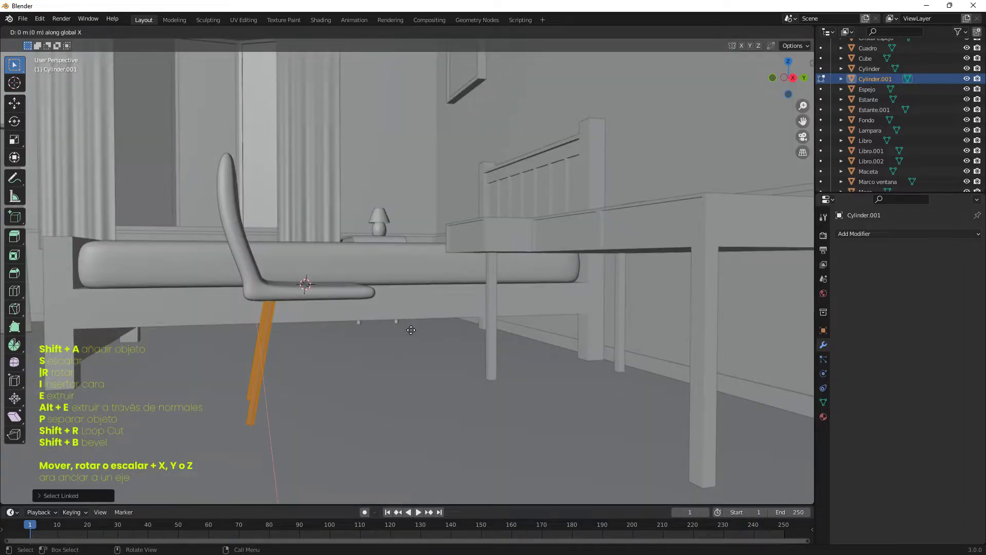
Duplicate the two rear chair legs along Y to the front of the seat and rotate the copies about X
key(shift+d)
key(y)
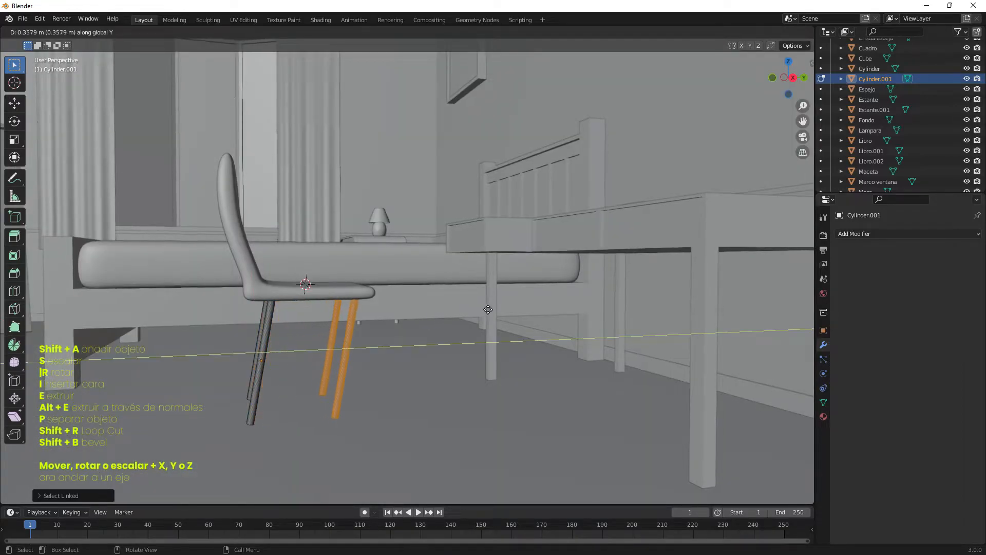
click(505, 317)
key(r)
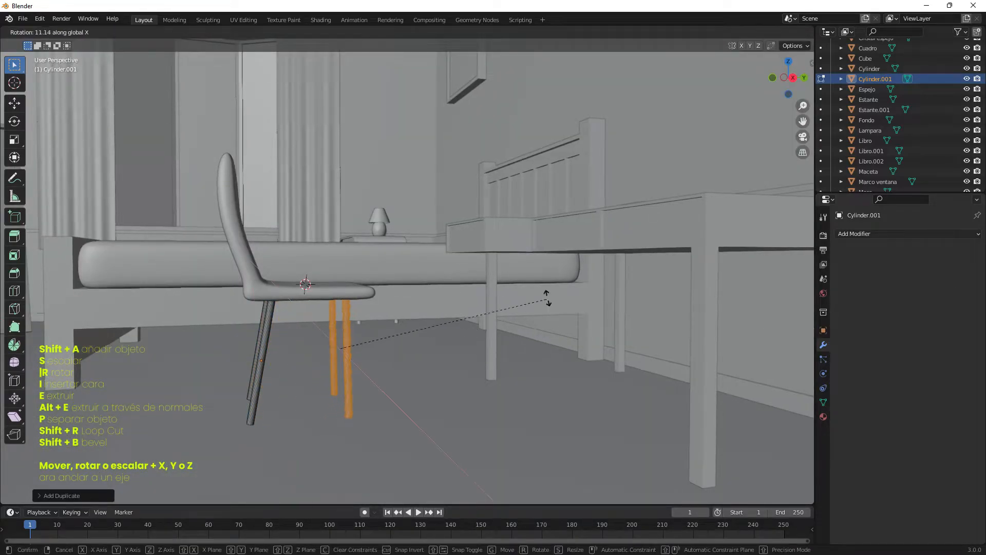
click(566, 229)
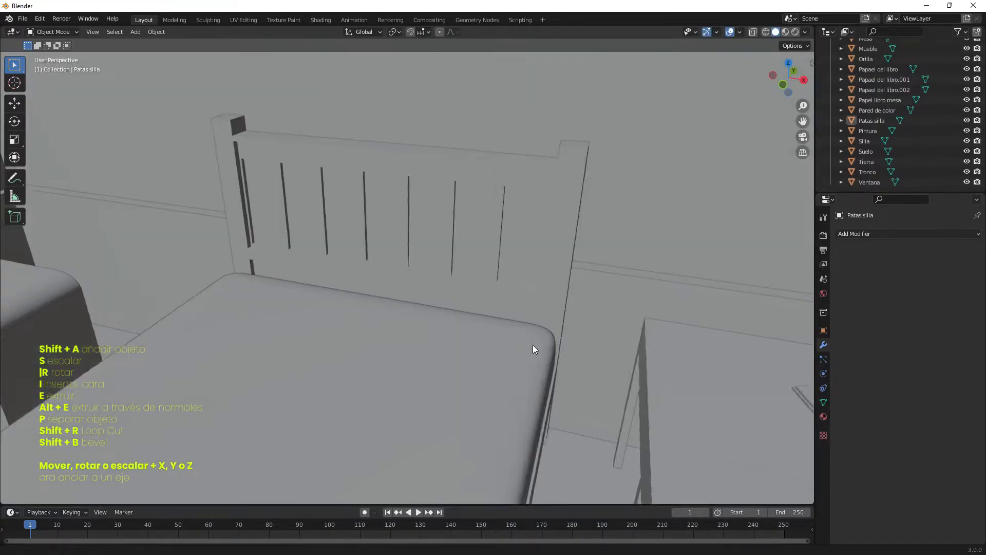
Add a cube on the mattress near the headboard and scale it down, flattening it along Z into a pillow-sized block
right_click(543, 344)
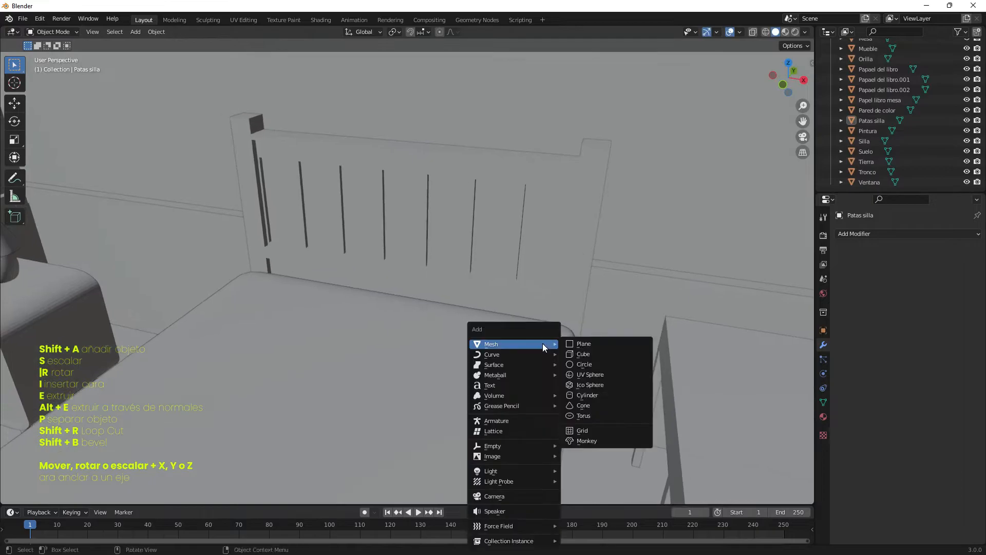
key(shift+a)
mouse_move(497, 349)
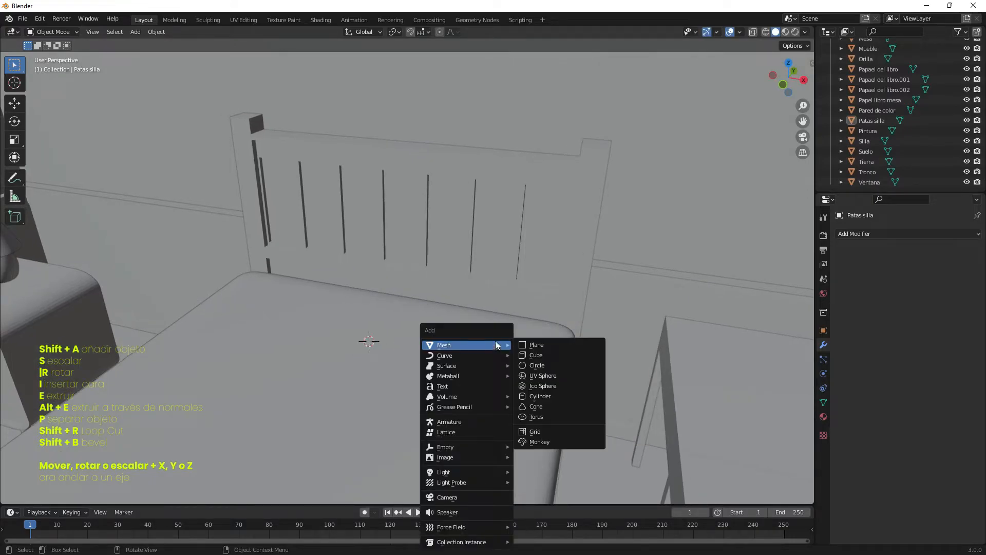
click(544, 362)
scroll(717, 353, down, 8)
key(s)
key(Escape)
key(s)
key(z)
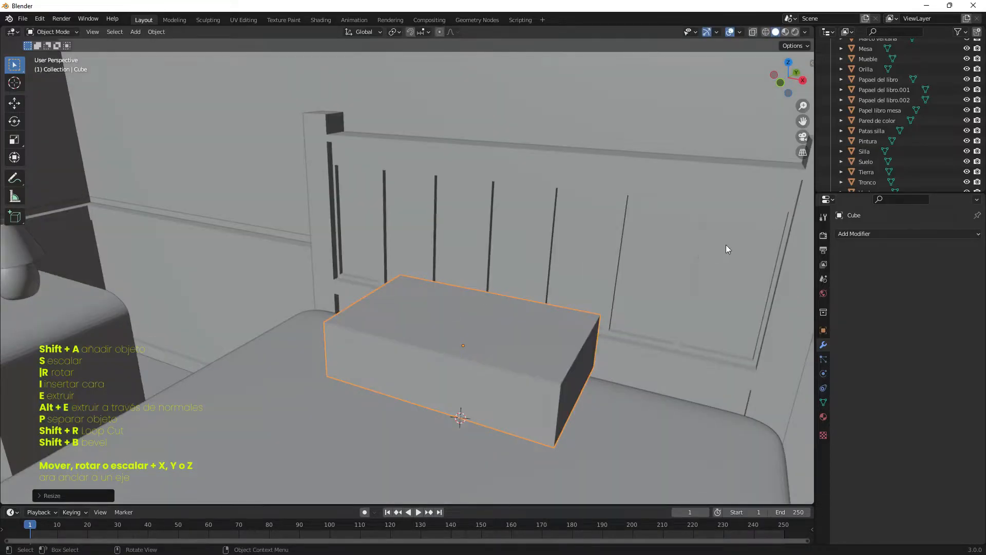
Round the pillow block with a Subdivision Surface modifier at viewport level 4 and edge loops cut across it
click(871, 235)
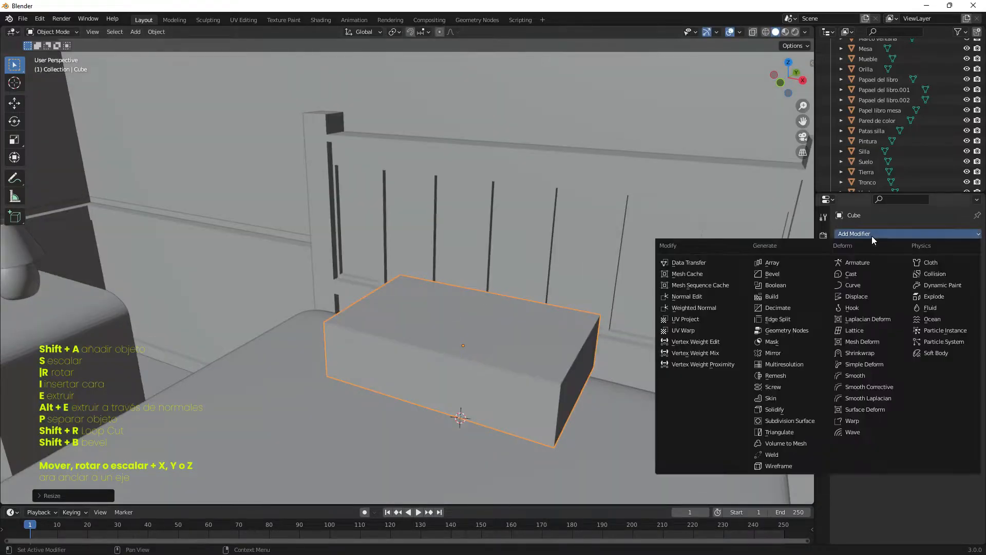
click(762, 423)
middle_drag(637, 399, 549, 361)
key(Tab)
key(ctrl+r)
click(473, 342)
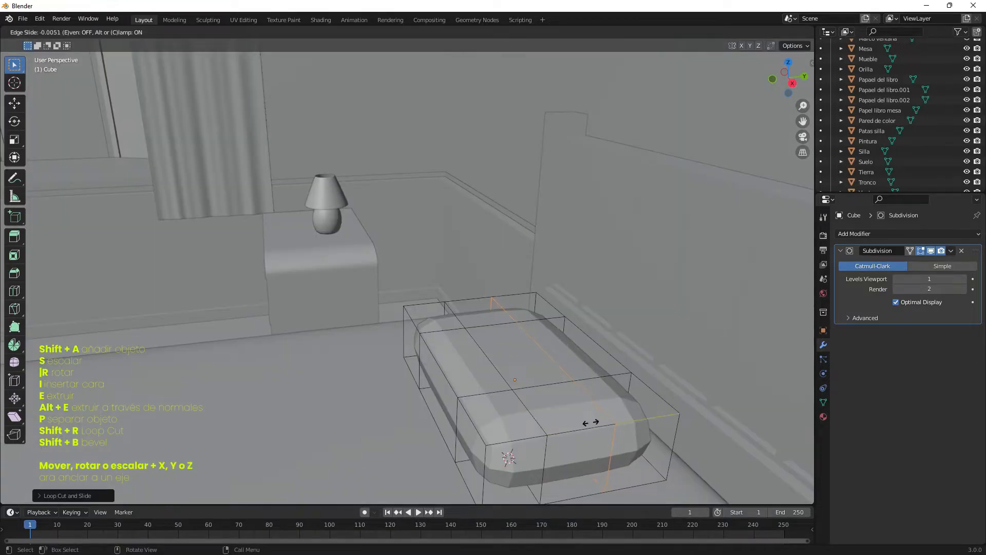
click(594, 419)
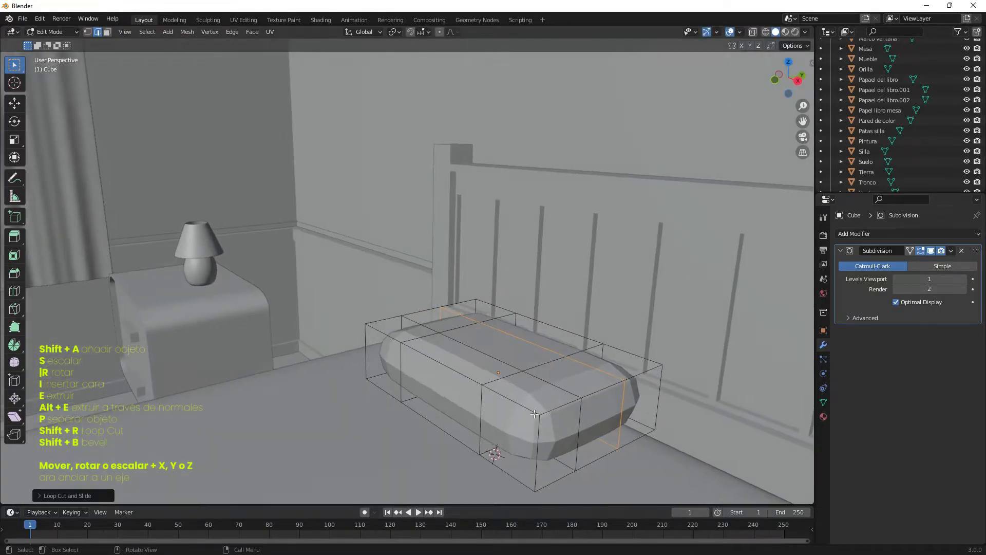
click(964, 279)
click(964, 279)
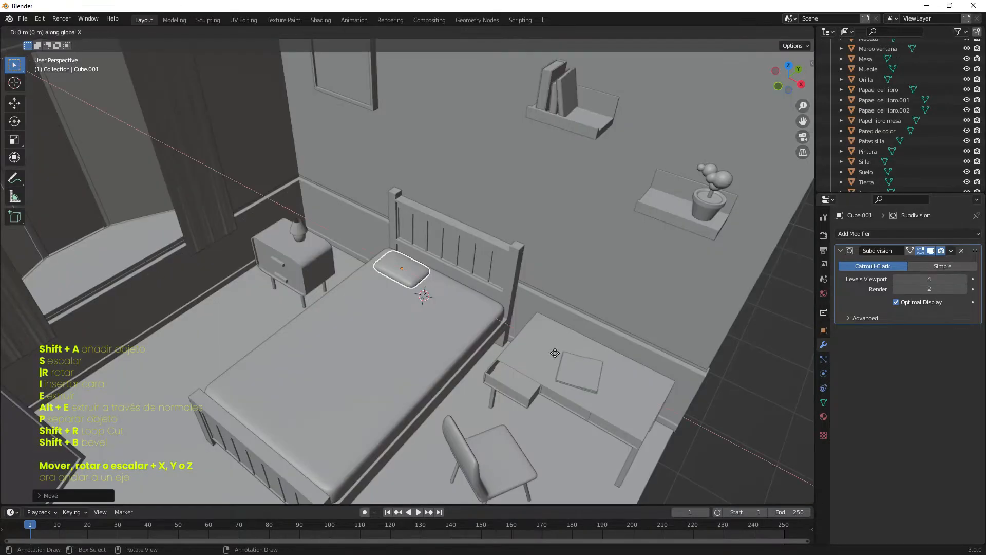
Place the third pillow in front of the other two and narrow it along X into a square cushion
key(g)
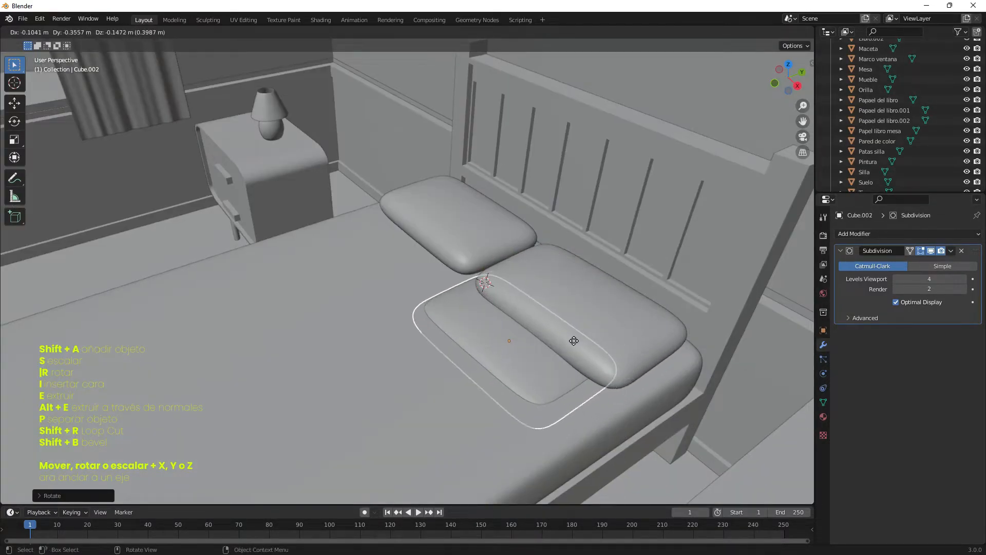
key(s)
key(x)
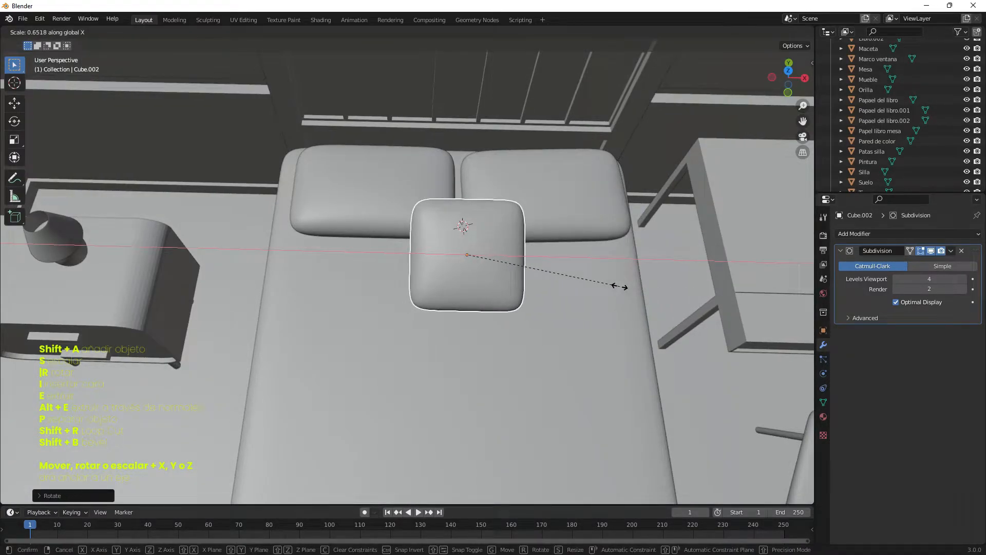
click(620, 287)
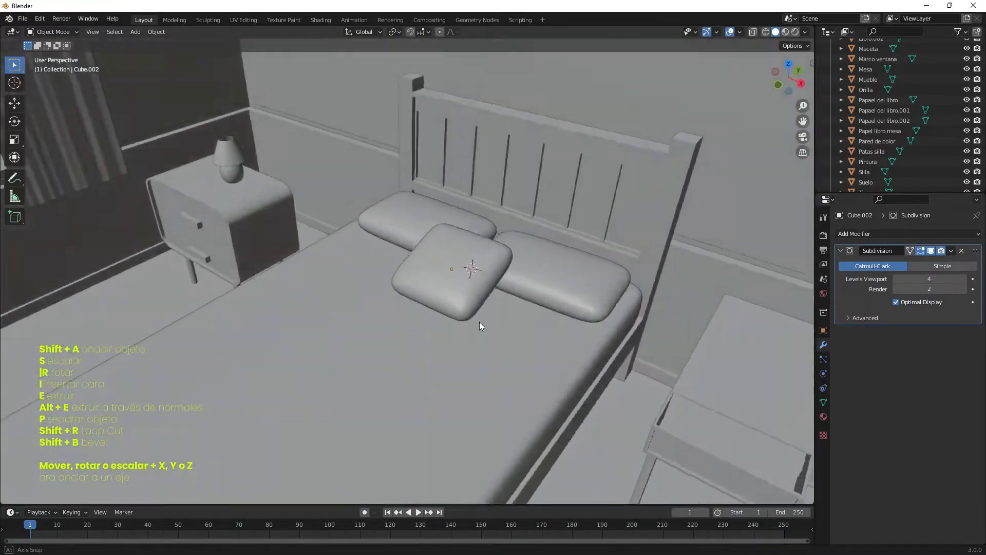
Add a new cube over the bed and flatten it along Z into a thin slab
key(shift+a)
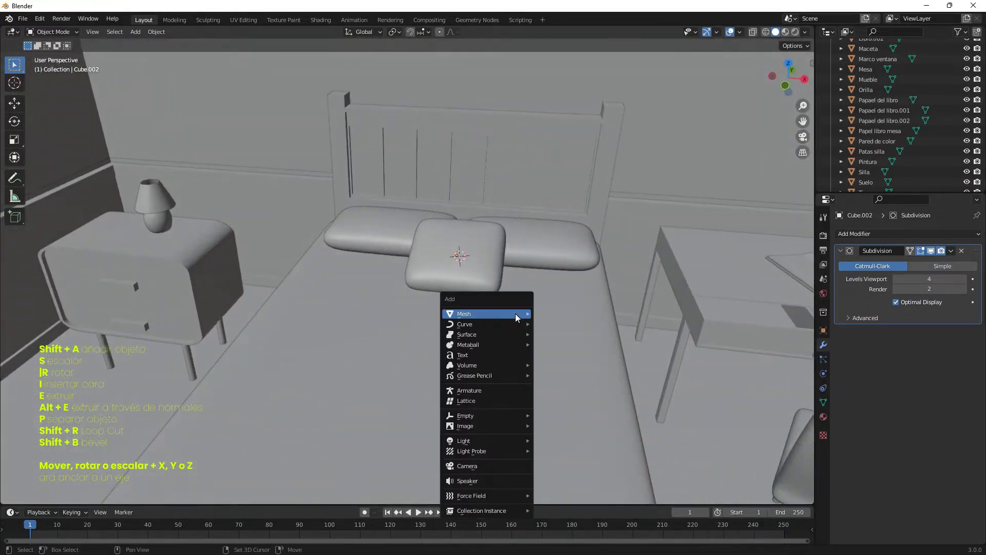
mouse_move(464, 313)
click(555, 324)
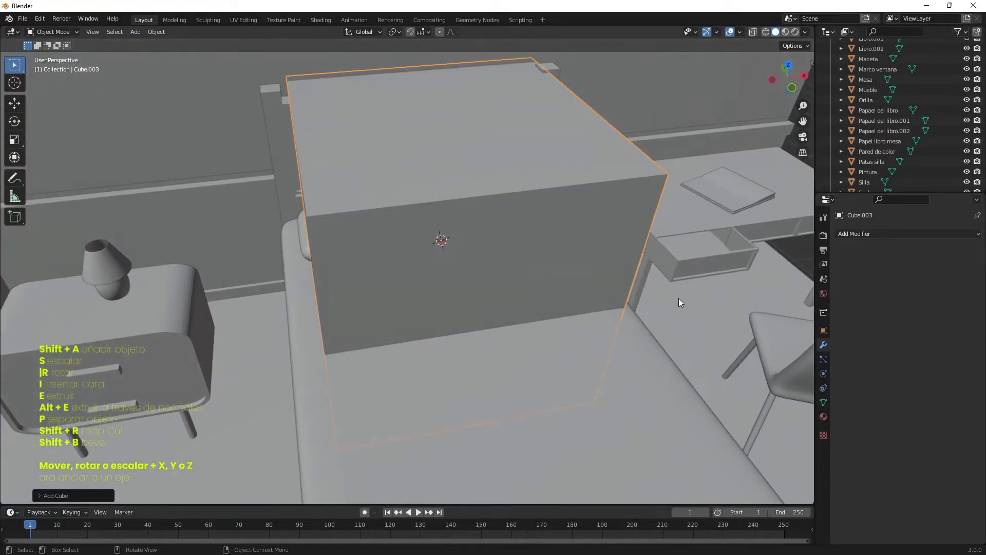
key(s)
key(z)
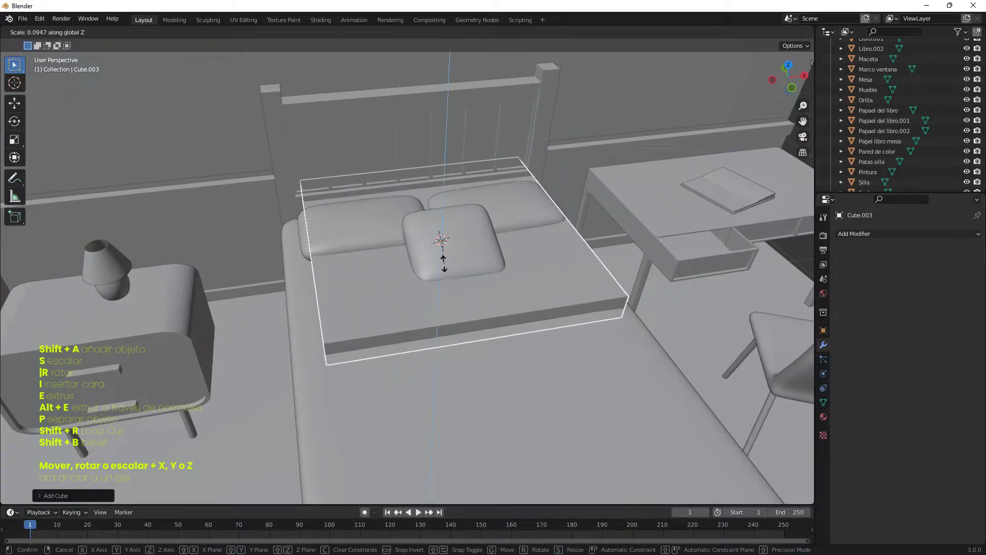
click(443, 242)
Resize the thin slab into a narrow strip across the bed and move it along Y toward the footboard
key(s)
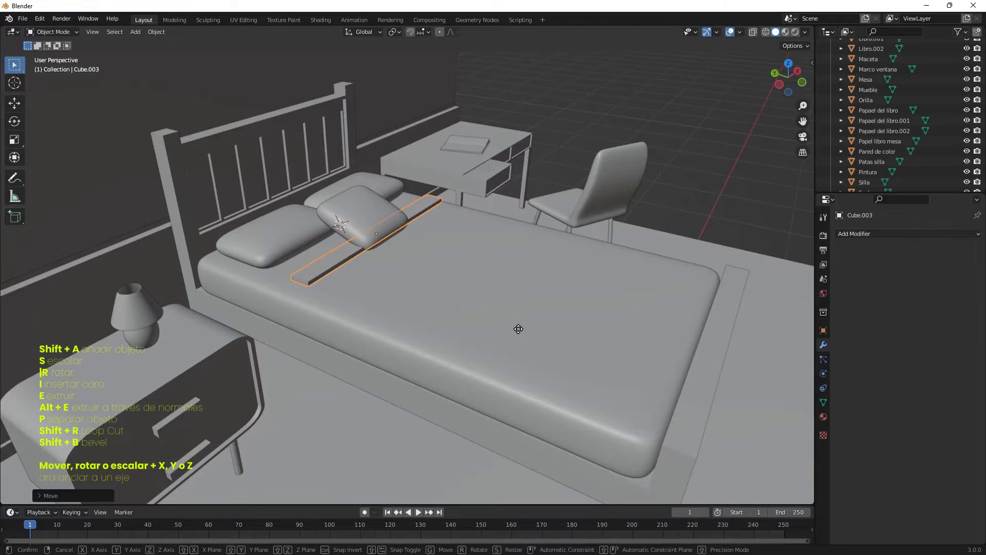
key(g)
key(y)
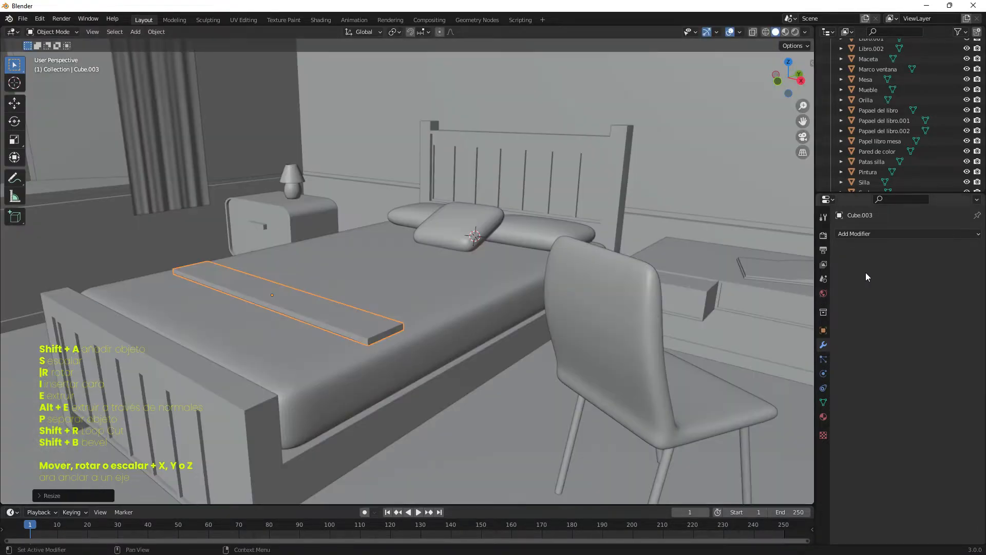
Add a Subdivision Surface modifier to the strip across the bed and cut edge loops near its desk-side end
click(864, 234)
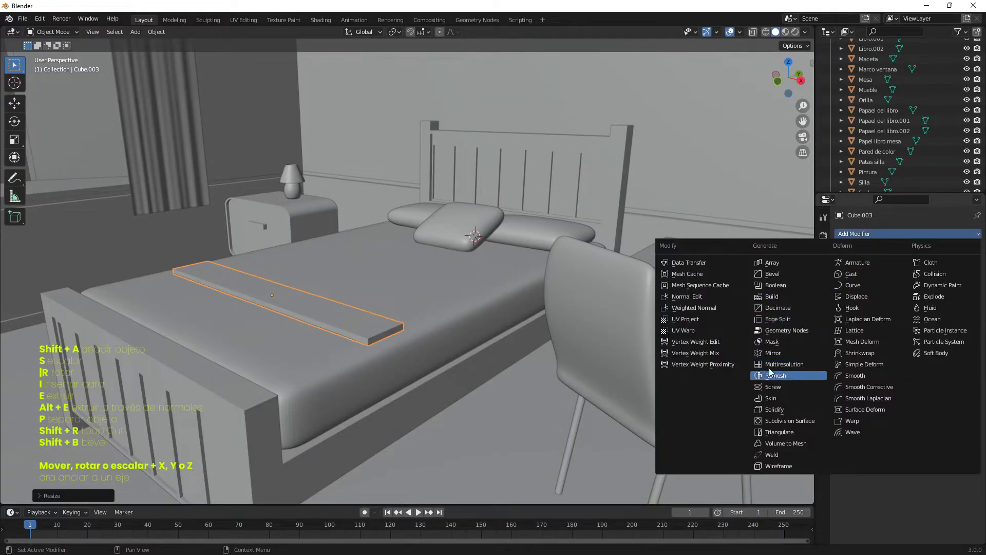
click(790, 421)
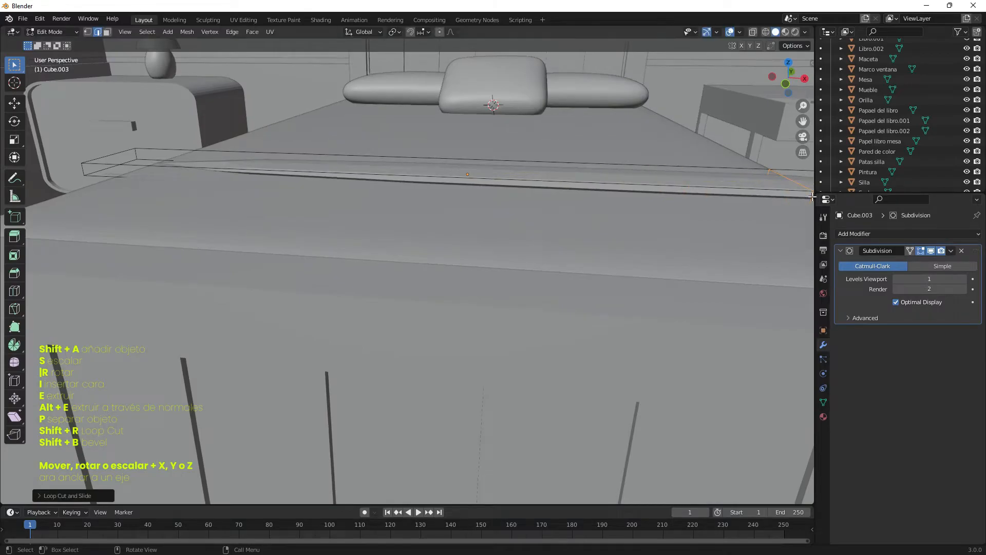
middle_drag(812, 197, 522, 234)
key(ctrl+r)
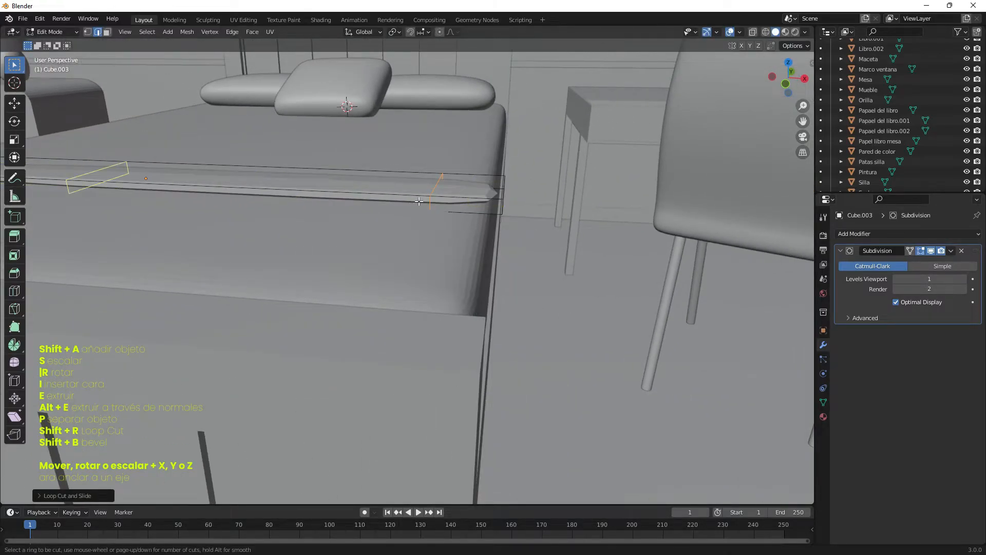
click(452, 198)
Adjust the position of the strip's end face at the mattress edge along Z and X
key(g)
key(z)
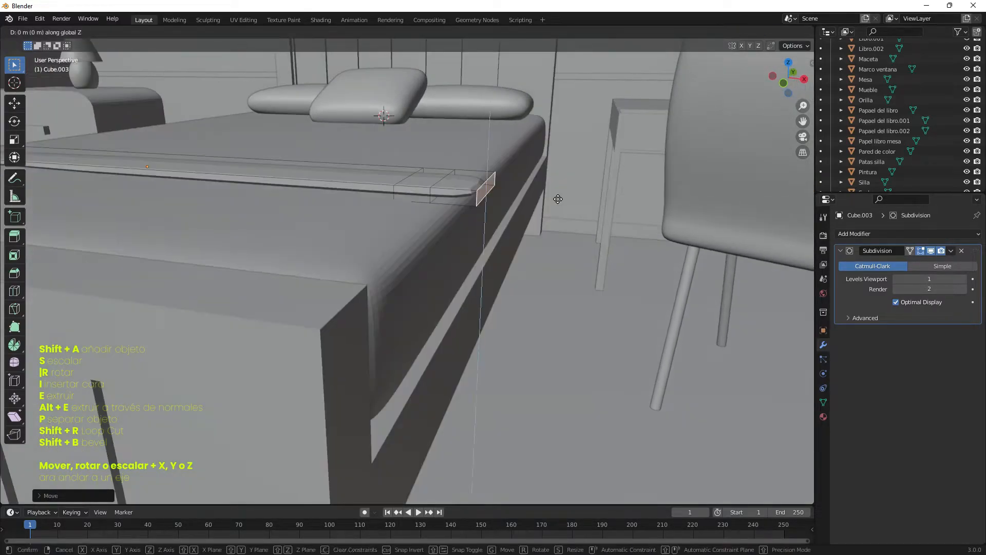
key(Escape)
key(g)
key(x)
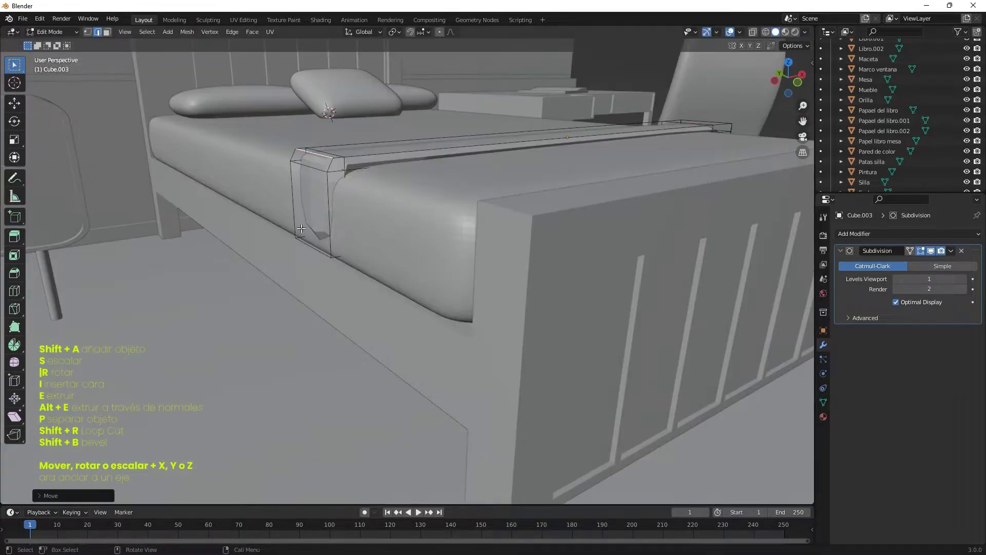
Adjust the height of the lower edge of the strip's hanging end along Z at the mattress side
key(g)
key(z)
click(301, 232)
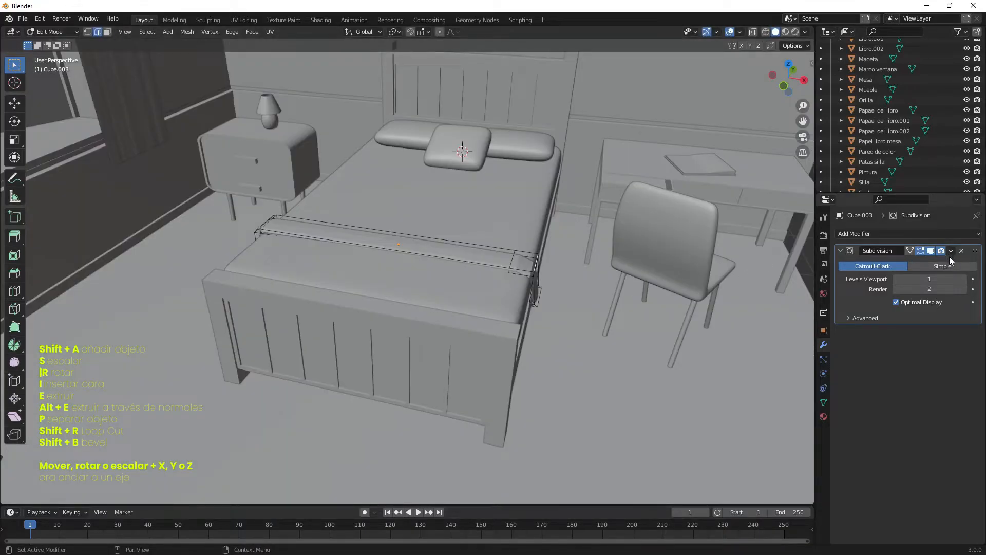
Set the strip's Subdivision viewport levels to 2 and apply the modifier in Object Mode
click(964, 280)
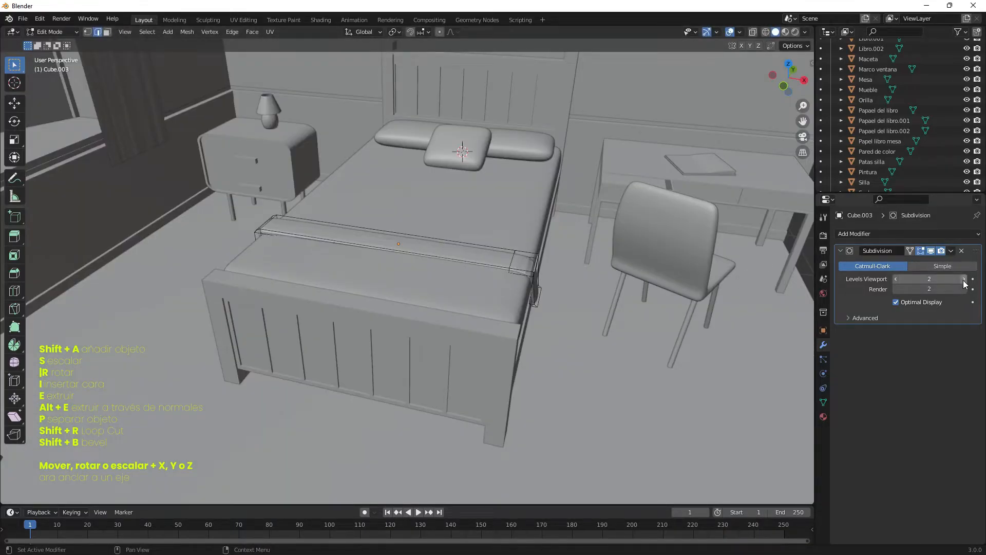
click(951, 251)
key(Tab)
click(952, 250)
click(919, 263)
scroll(686, 301, down, 6)
scroll(634, 302, up, 10)
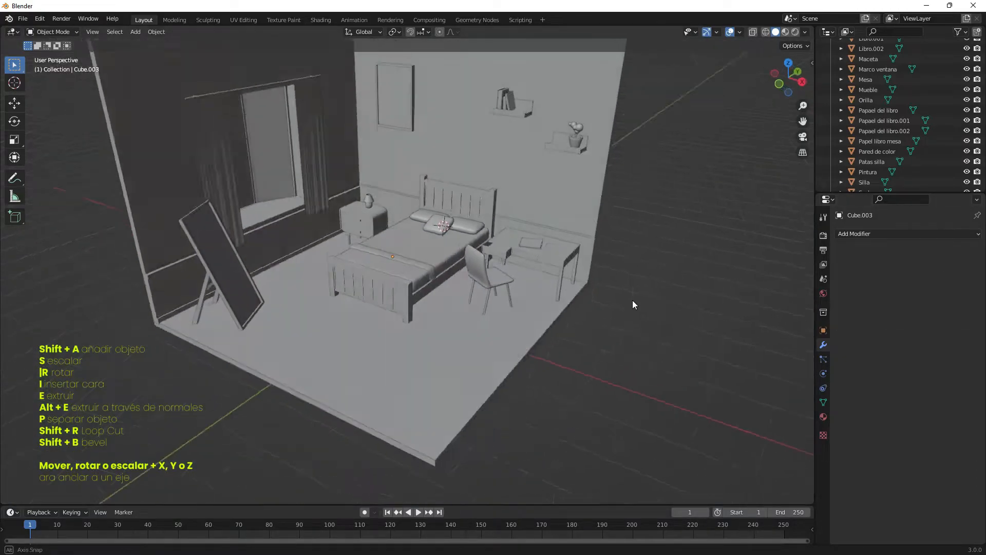
Select the headboard-end portion of the mattress cover mesh in Edit Mode, using the wireframe top view
middle_drag(451, 457, 548, 242)
click(460, 414)
key(Tab)
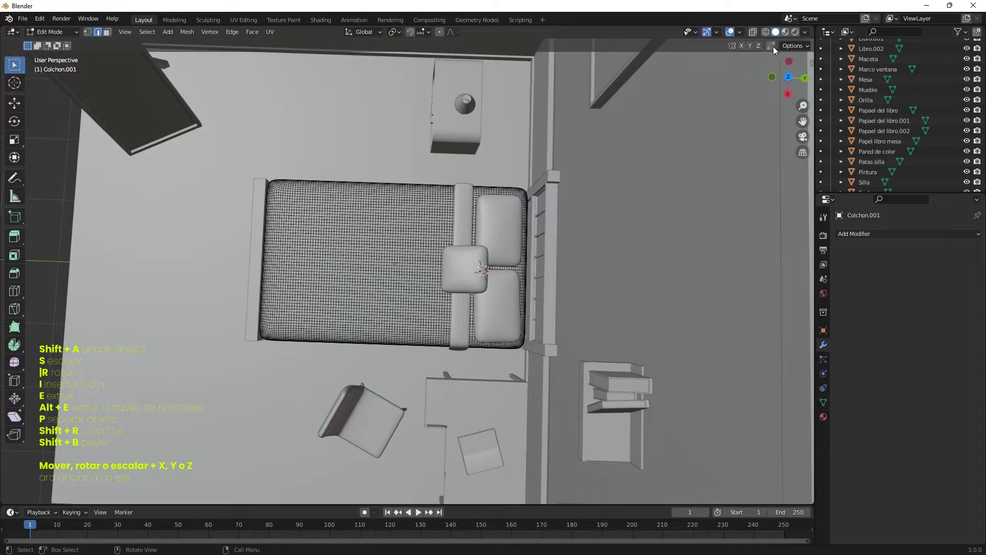
click(766, 32)
key(KP_7)
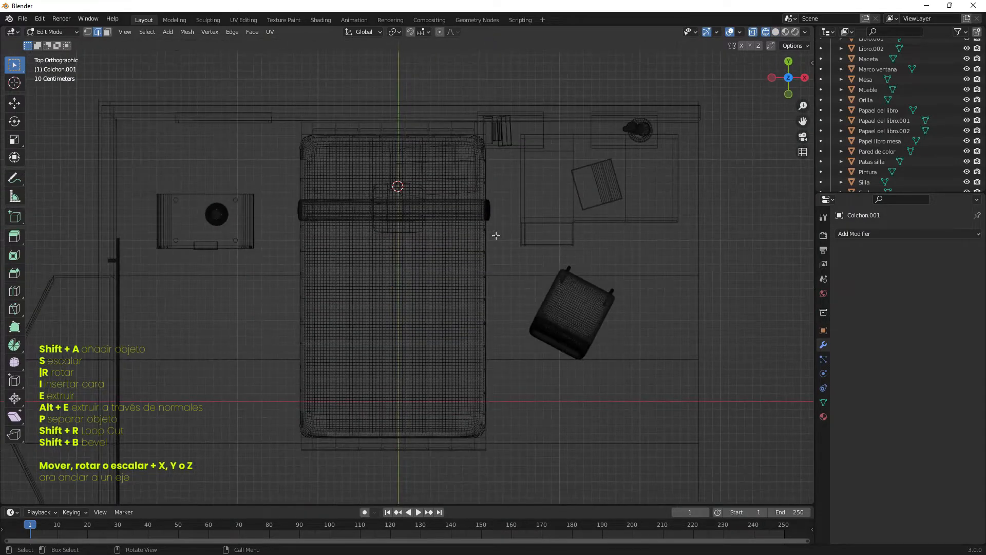
drag(543, 96, 206, 213)
middle_drag(506, 214, 511, 287)
Return to solid shading and separate the selected headboard-end portion of the cover into its own object
key(Tab)
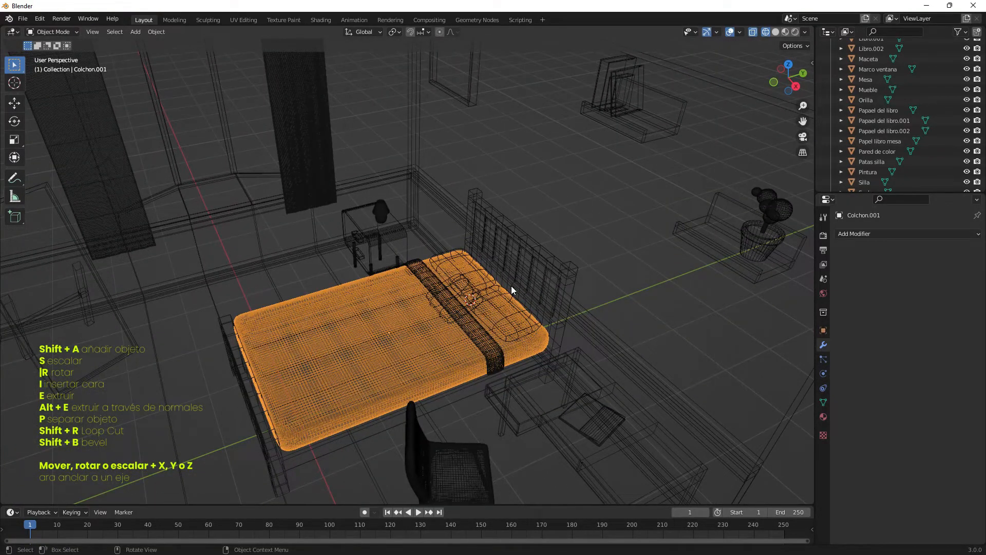
key(Tab)
key(z)
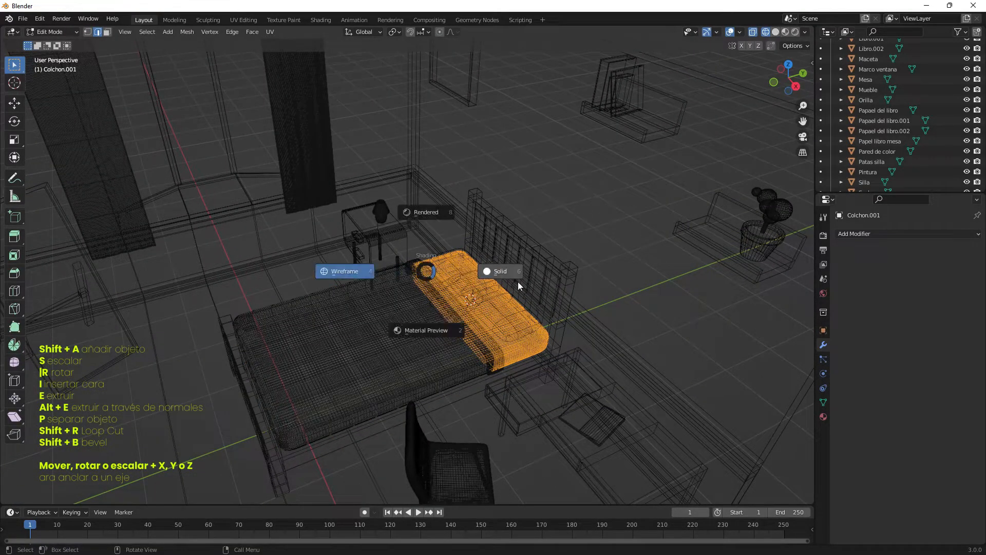
click(489, 284)
middle_drag(489, 284, 544, 366)
key(p)
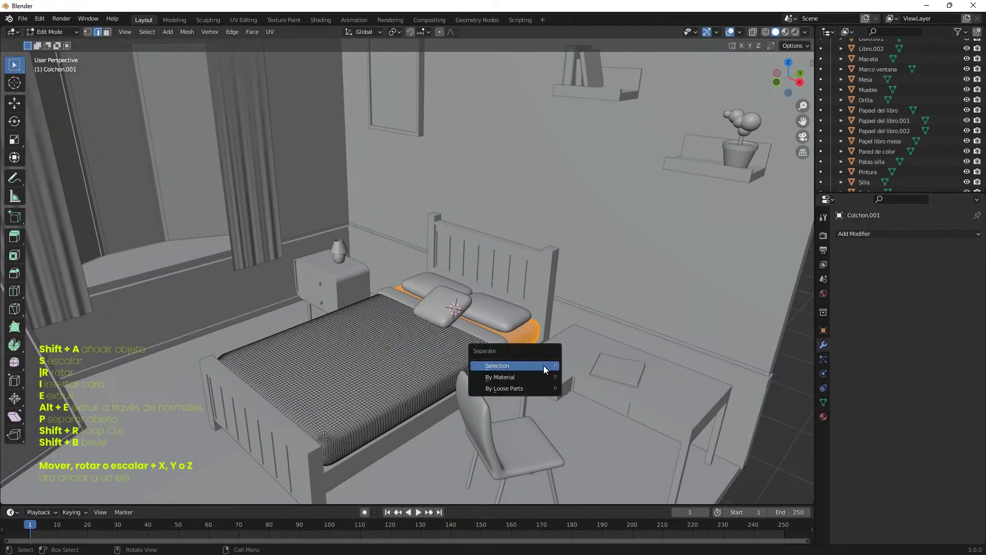
click(543, 365)
Add a camera and align it to the current view of the whole room
scroll(918, 105, up, 10)
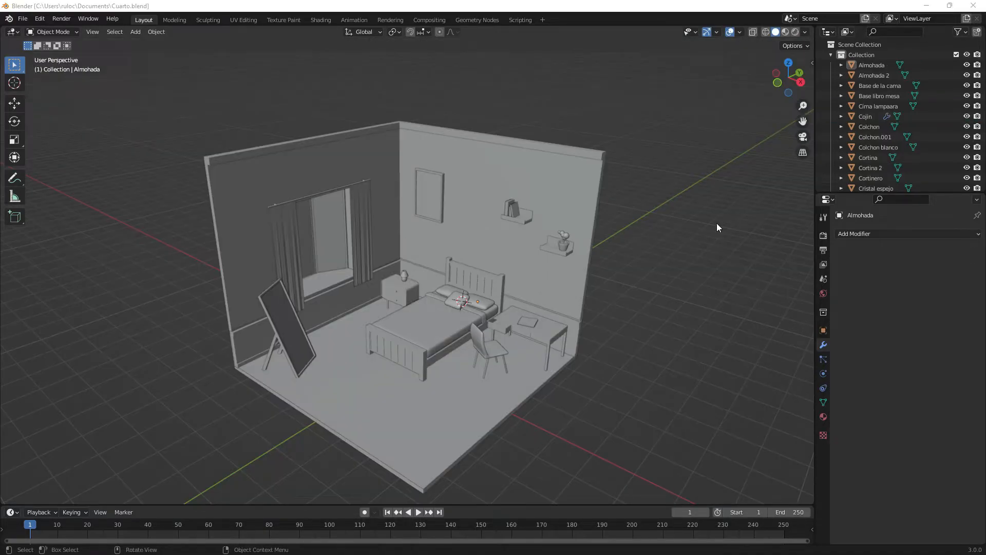
key(shift+a)
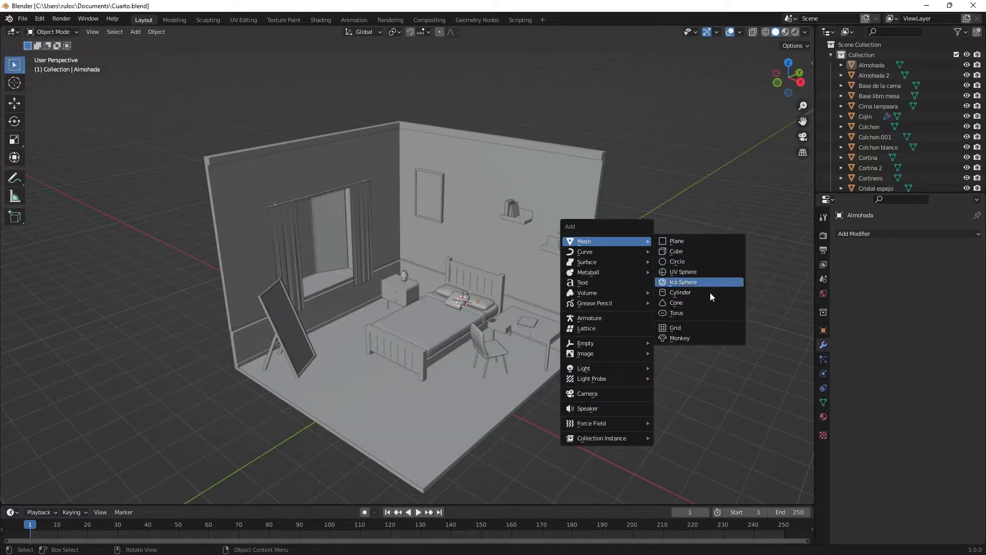
click(610, 400)
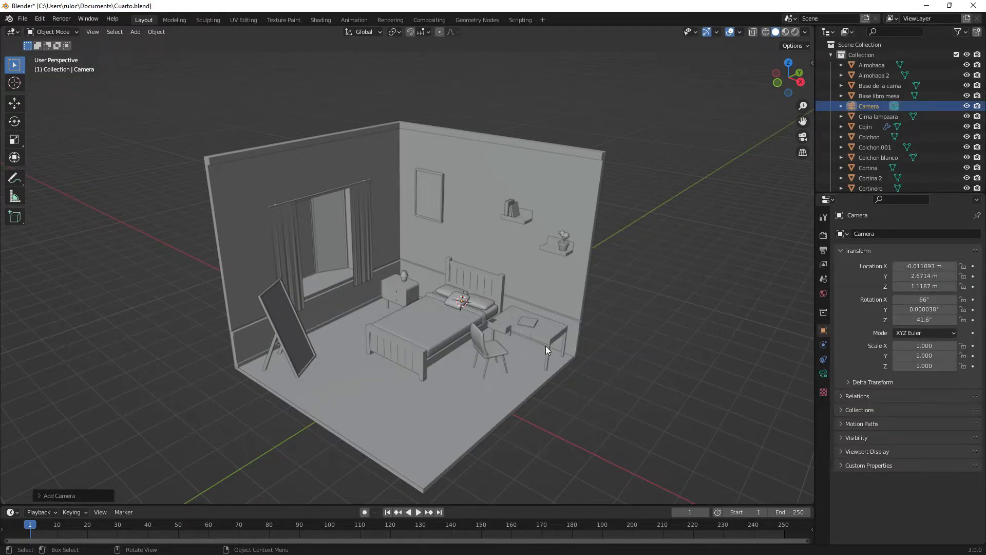
click(93, 31)
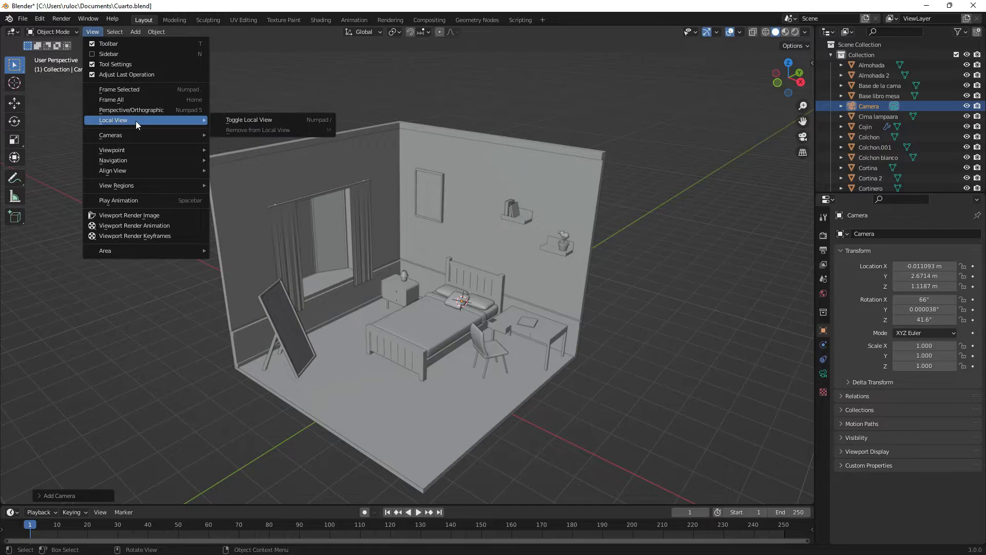
mouse_move(136, 170)
mouse_move(282, 174)
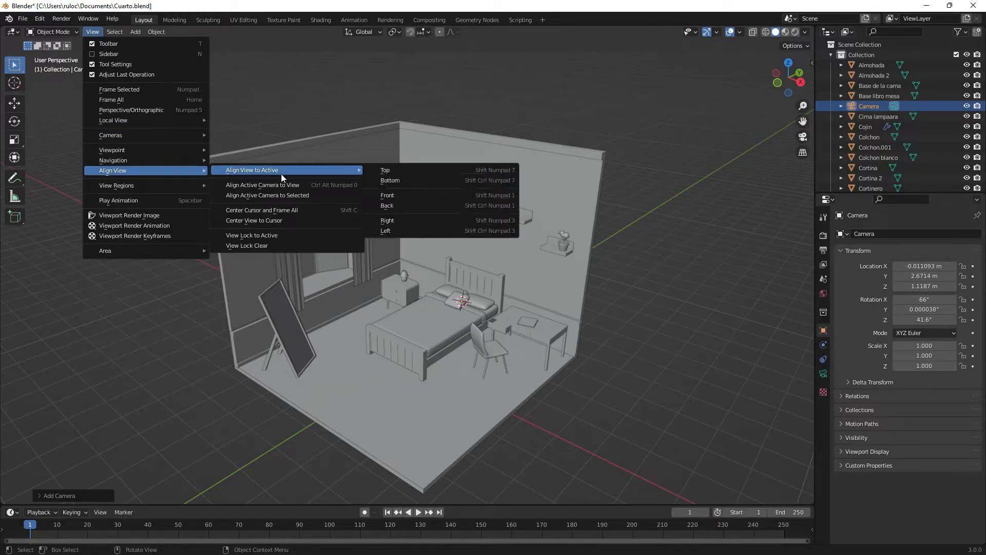
click(275, 186)
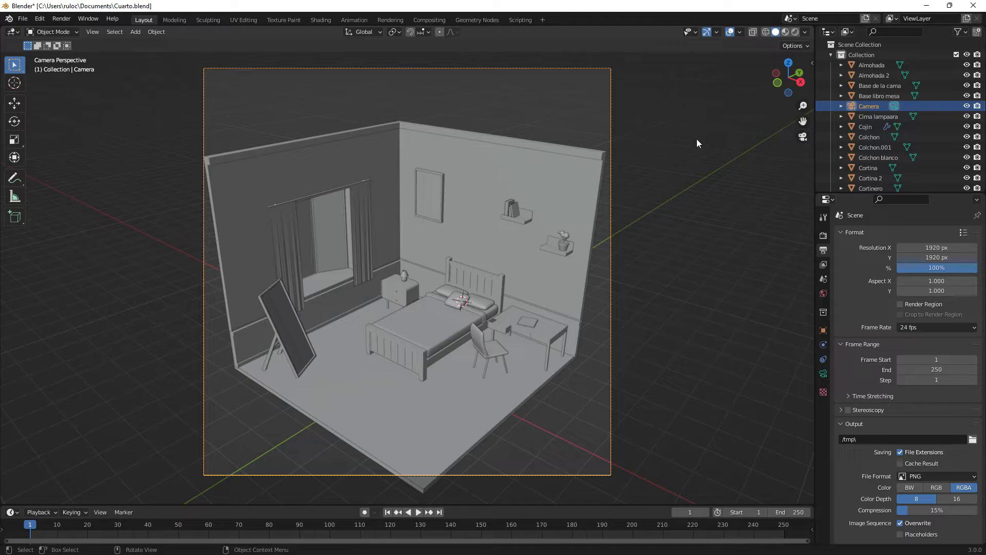
Lock the camera to the view and reframe the room inside the camera frame
key(n)
click(808, 107)
click(751, 188)
scroll(554, 291, down, 2)
middle_drag(550, 294, 549, 282)
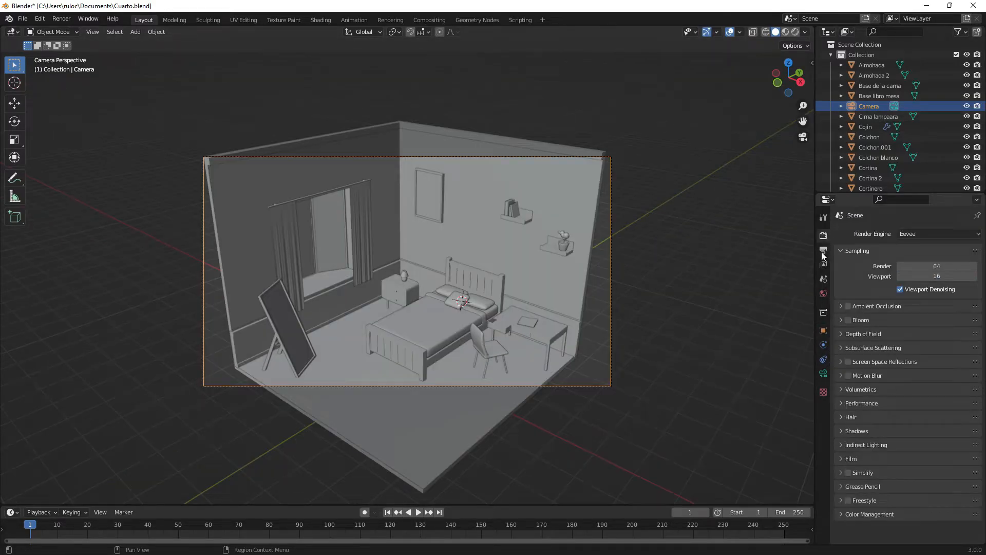
Set the output resolution Y to 1920 px, keeping X at 1920 px for a square frame
click(824, 252)
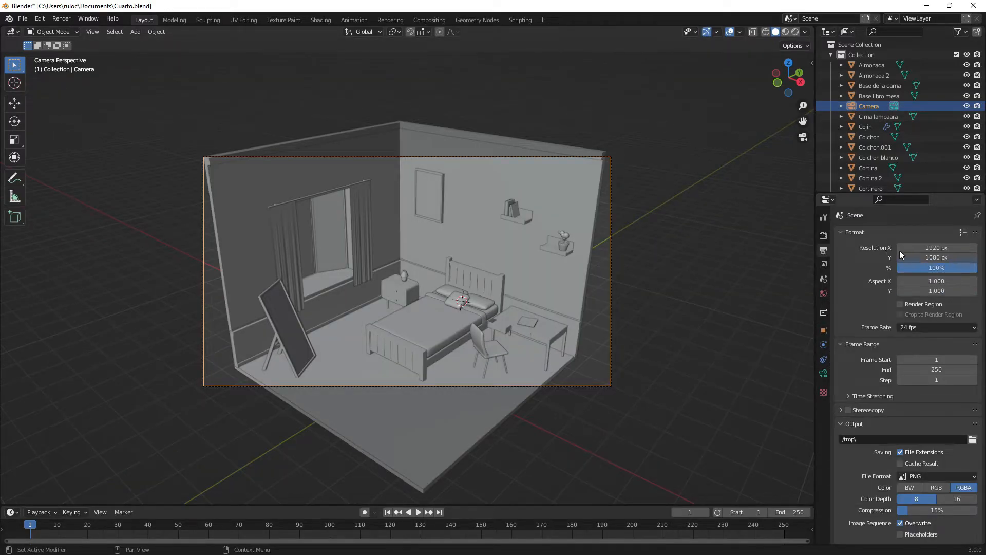
click(931, 248)
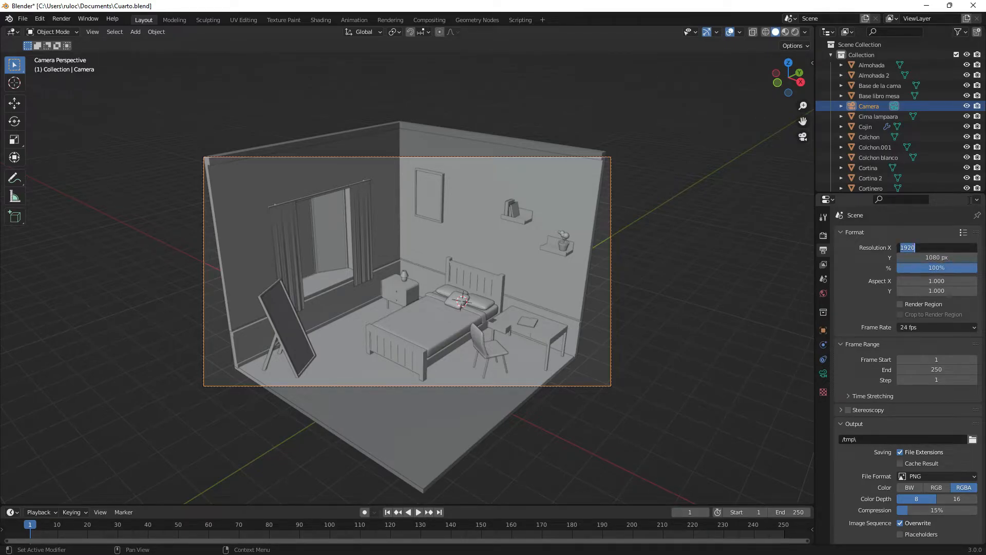
click(861, 253)
click(946, 258)
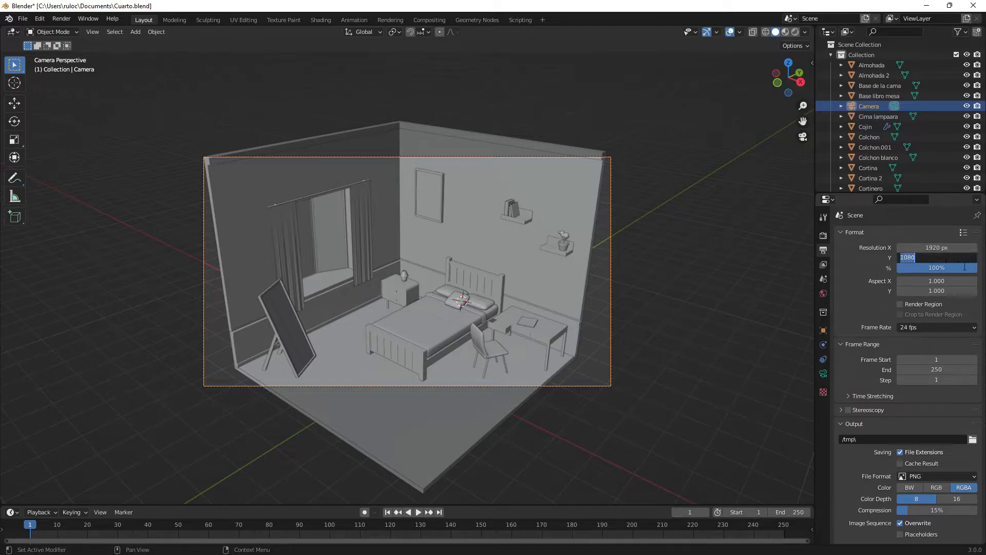
key(Return)
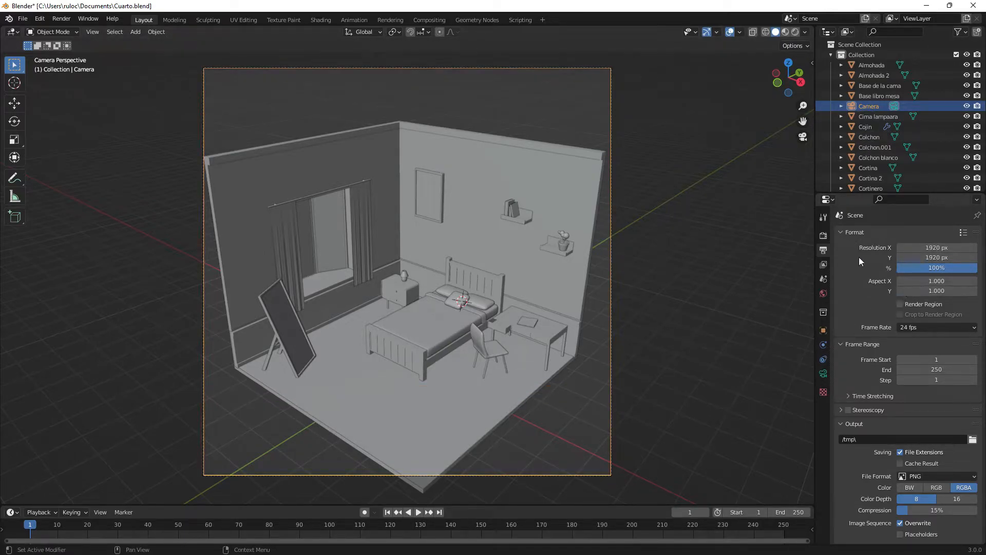
Set the camera's focal length to 99 mm and reframe the whole room from a higher angle
key(n)
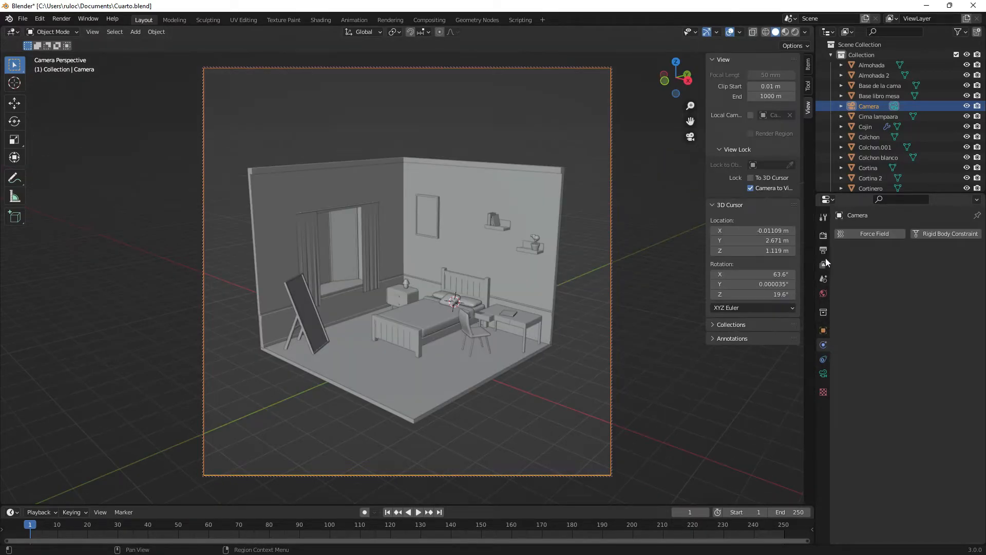
click(823, 236)
click(823, 250)
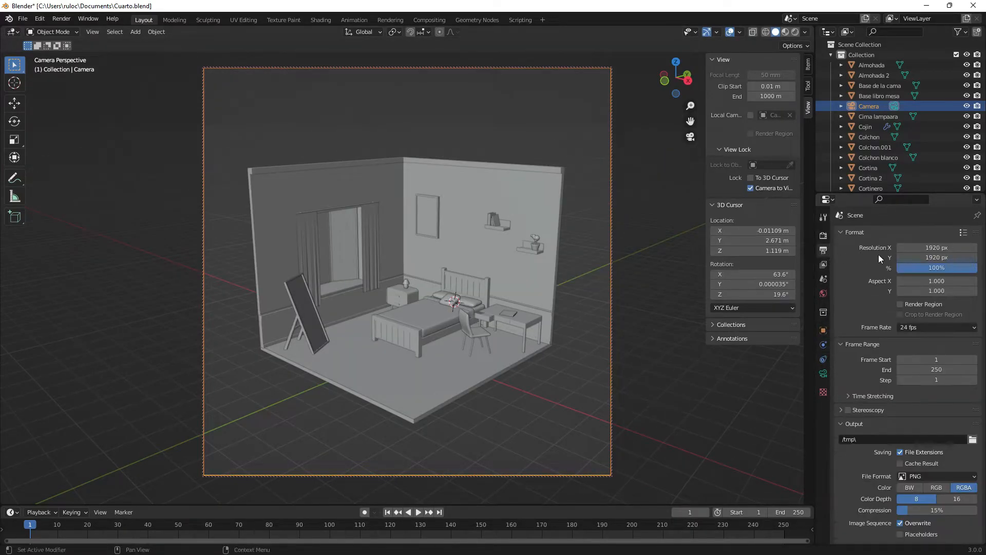
scroll(930, 317, down, 1)
click(823, 373)
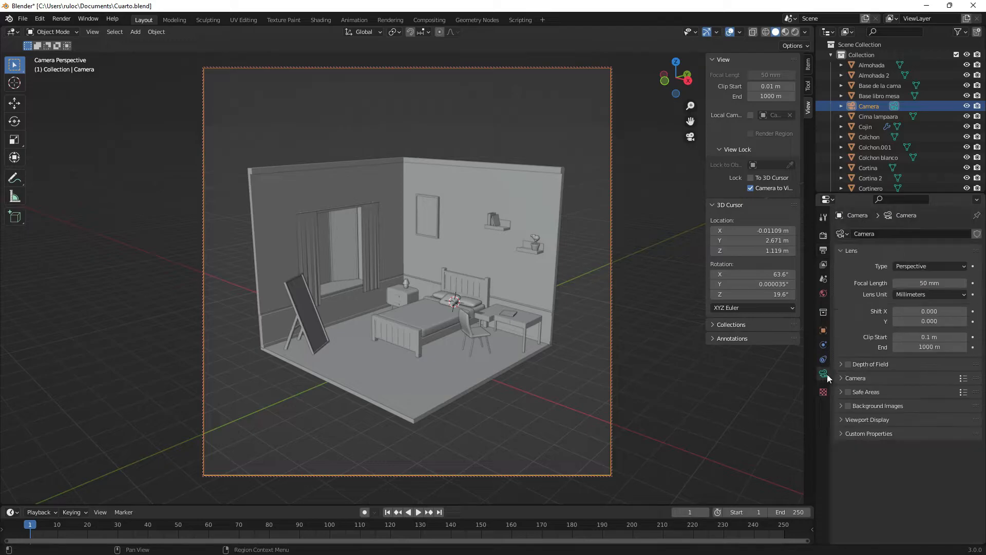
drag(922, 283, 974, 284)
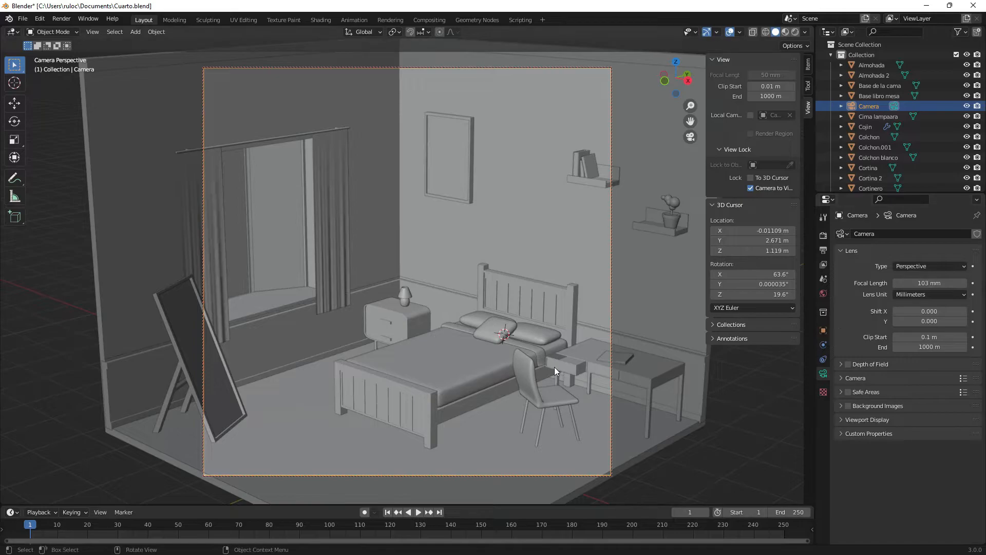
scroll(554, 367, down, 5)
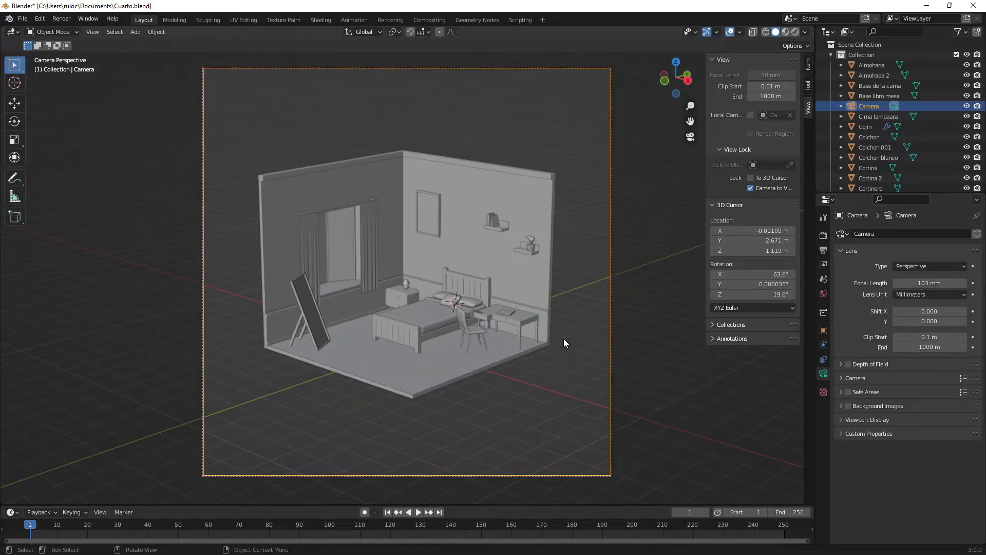
mouse_move(930, 283)
mouse_down()
mouse_move(950, 283)
mouse_move(931, 283)
mouse_up()
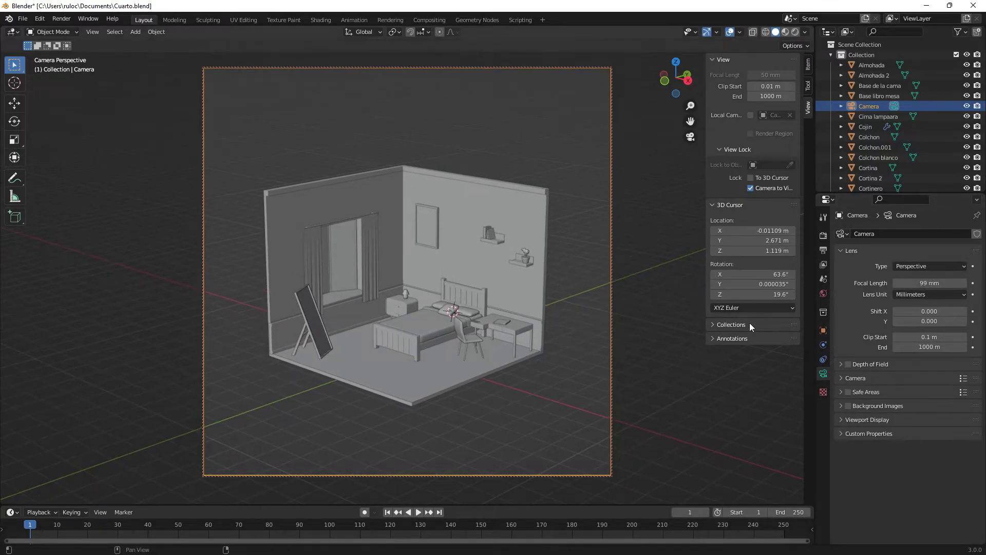
middle_drag(581, 325, 592, 313)
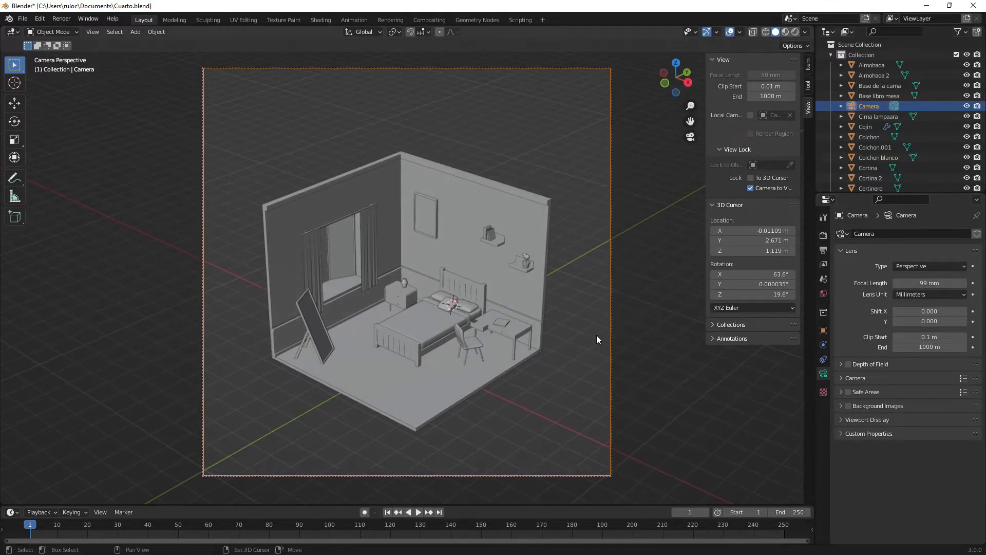
Add a plane mesh outside camera view and move it into place beneath the room's floor
key(n)
key(KP_0)
key(shift+a)
mouse_move(518, 165)
click(573, 165)
middle_drag(646, 195, 561, 187)
key(KP_1)
key(g)
key(x)
click(680, 431)
Scale the plane up until it fills the camera frame and shift it horizontally with Z locked
key(KP_0)
key(s)
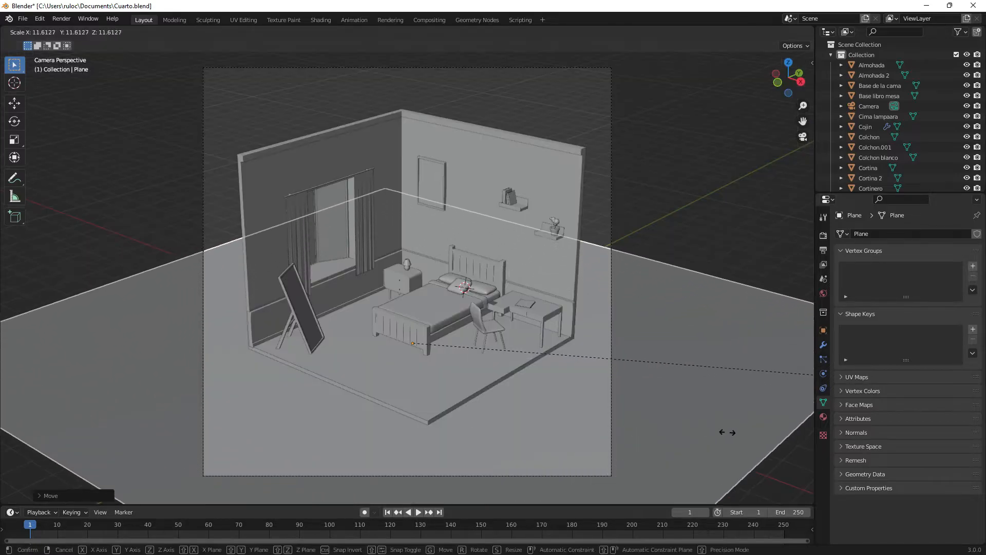
click(72, 440)
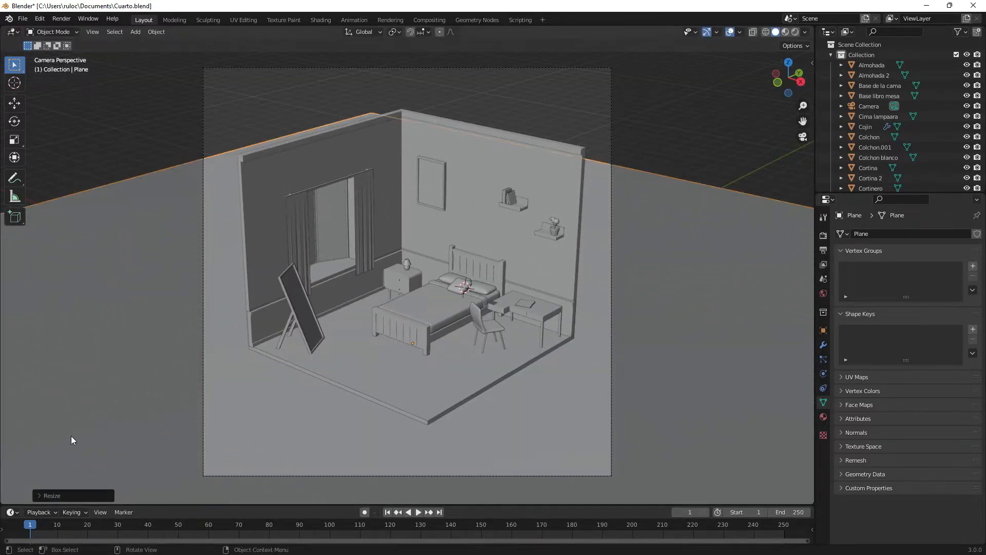
key(s)
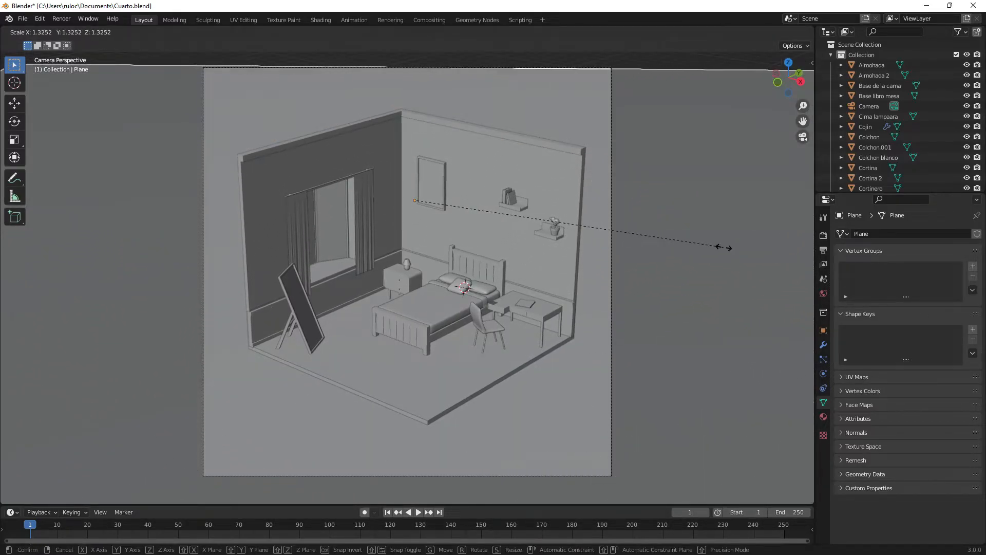
key(g)
key(shift+z)
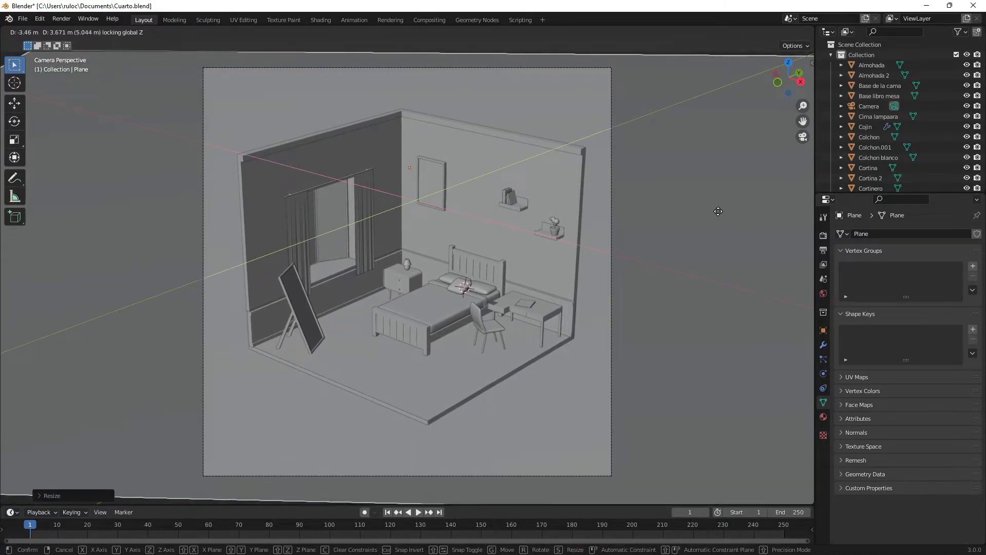
click(715, 213)
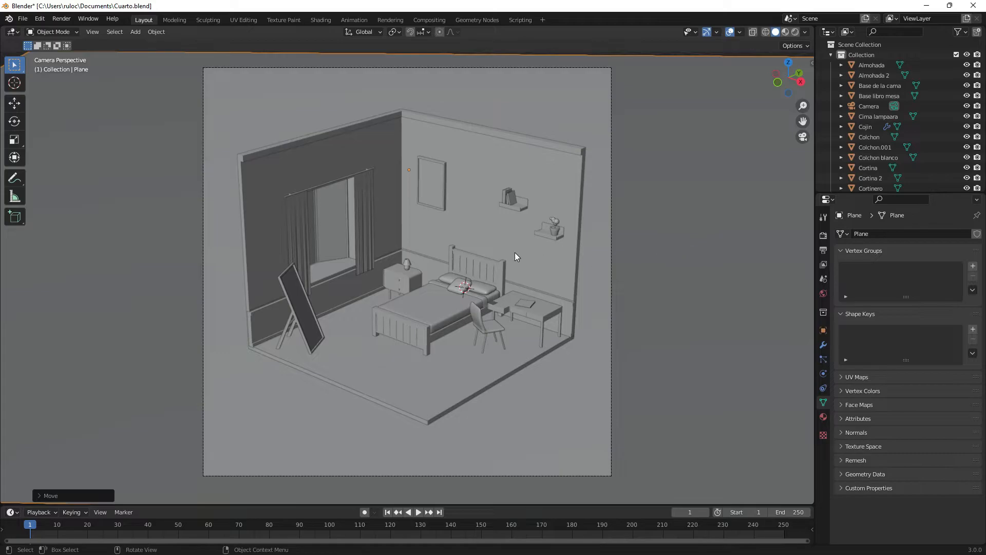
key(Tab)
key(Tab)
middle_drag(386, 300, 474, 344)
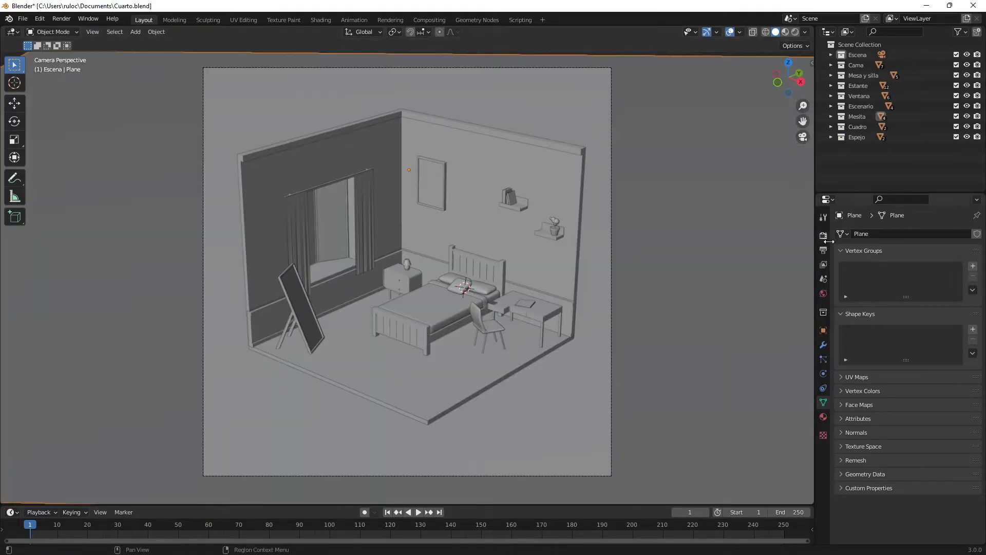
Set the render engine to Cycles and limit the viewport sampling to 2 max samples
click(823, 250)
click(824, 235)
click(918, 234)
click(917, 264)
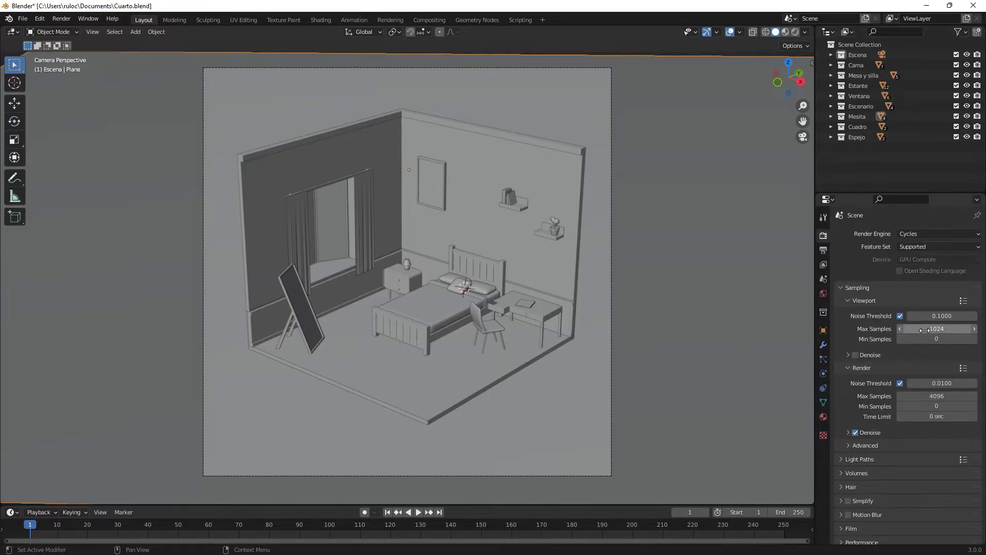
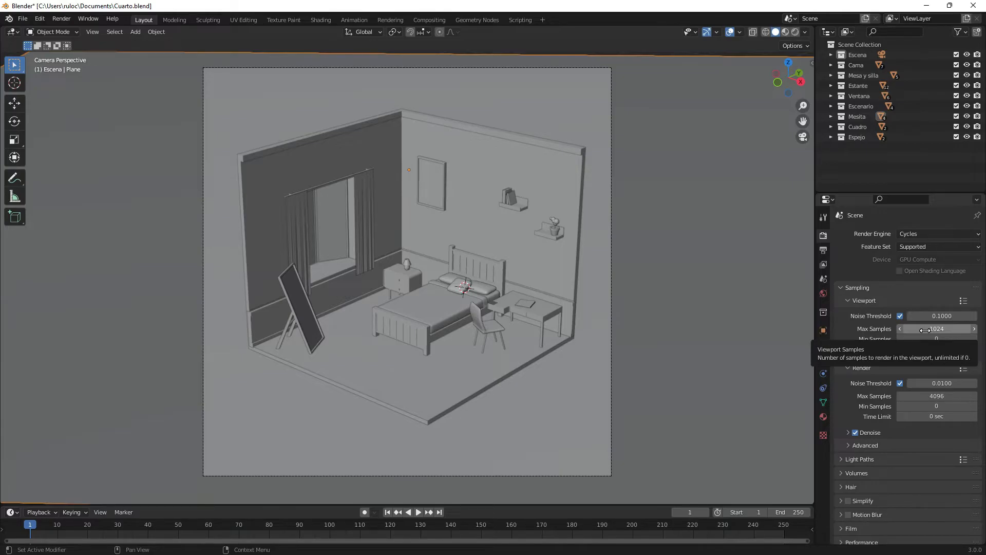
click(925, 330)
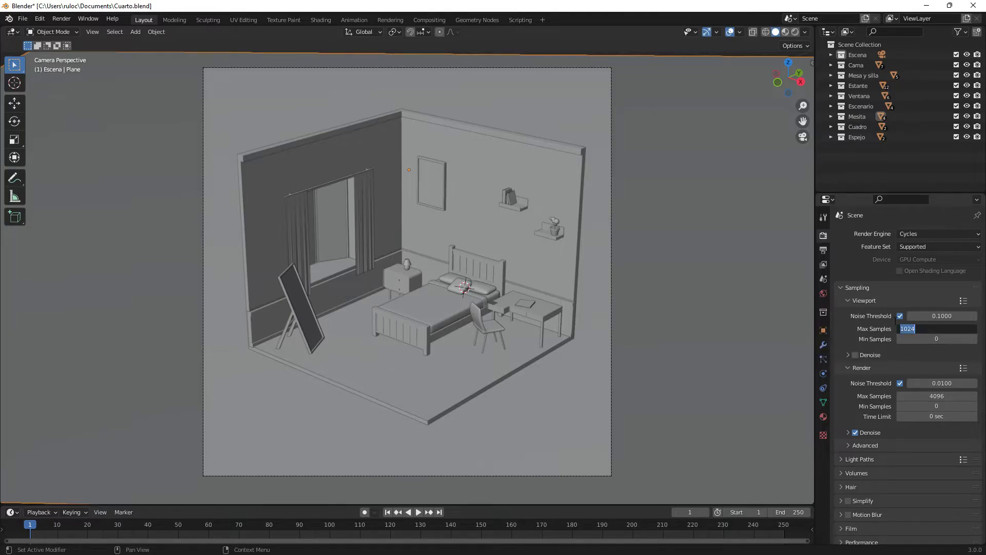
key(Return)
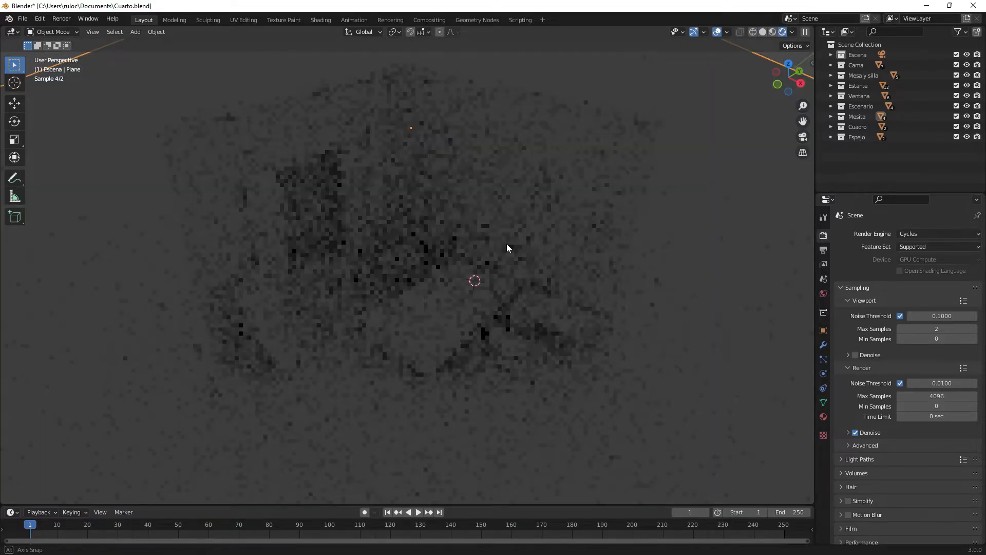
Add an area light to the scene and raise it along Z above the bed
key(shift+a)
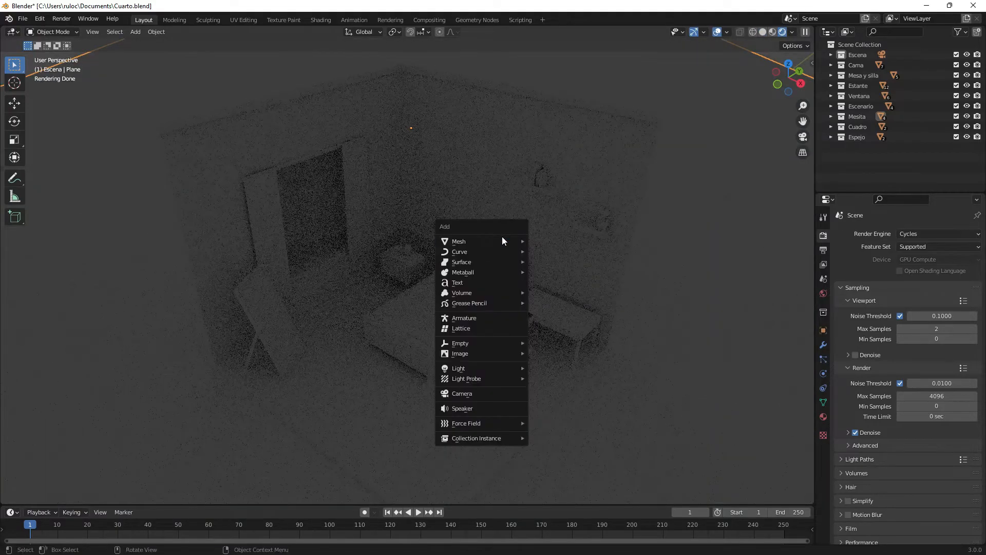
mouse_move(472, 369)
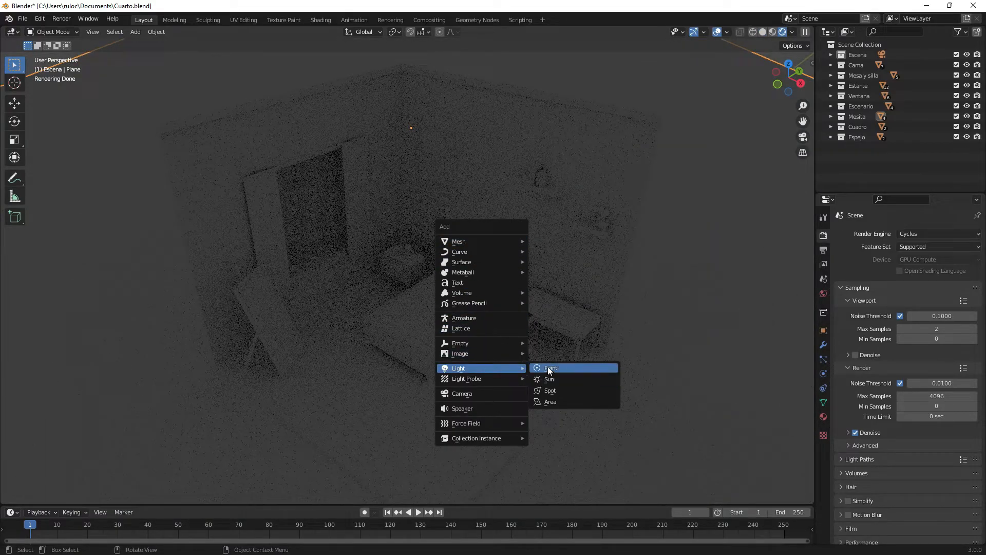
click(550, 401)
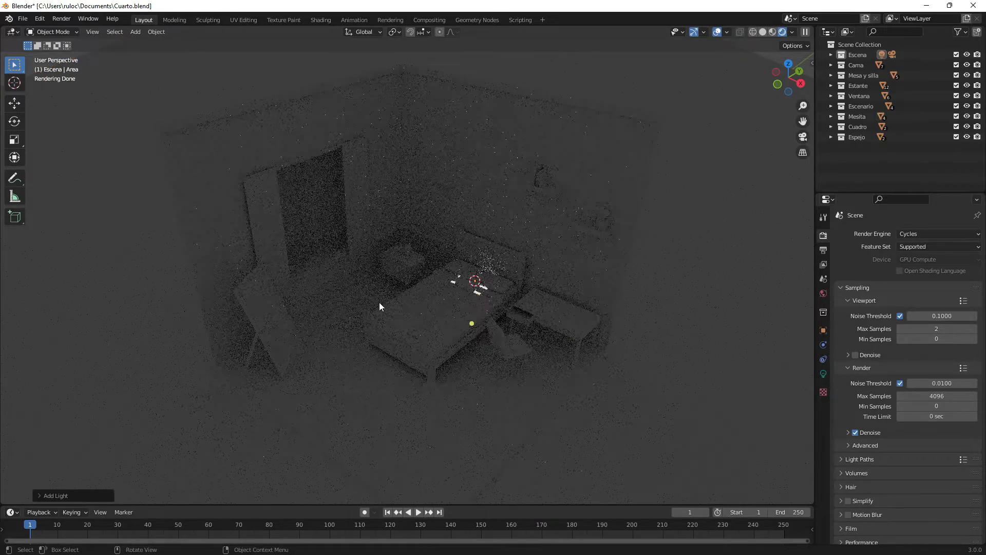
key(g)
key(z)
click(583, 280)
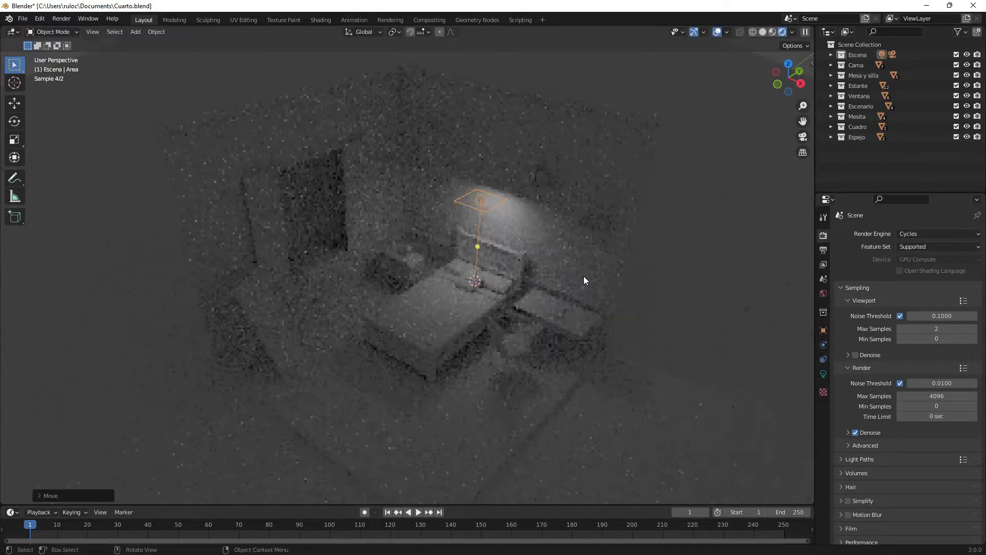
Move the area light outside the window wall and rotate it about the Y axis so it shines toward the window
key(KP_7)
key(g)
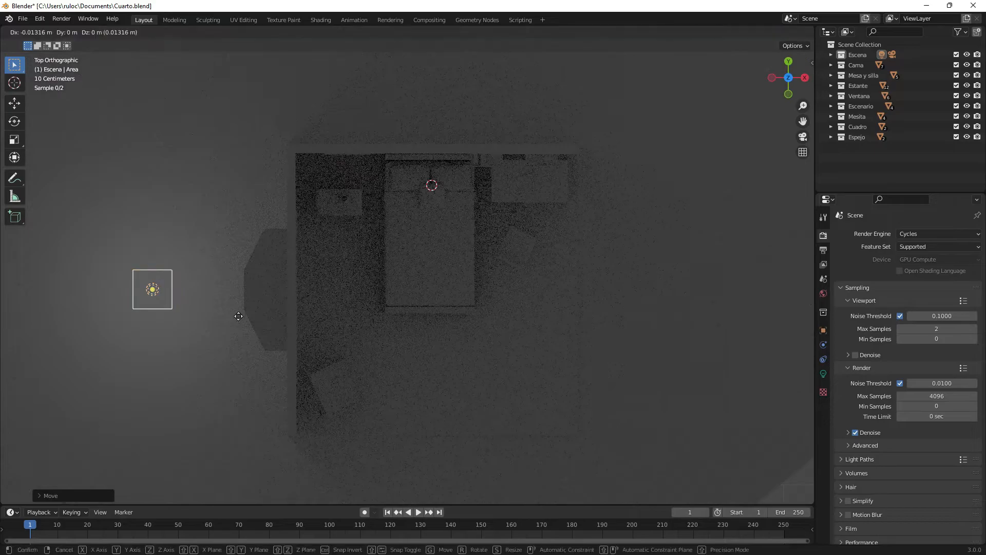
click(272, 313)
middle_drag(308, 396, 359, 391)
key(r)
key(y)
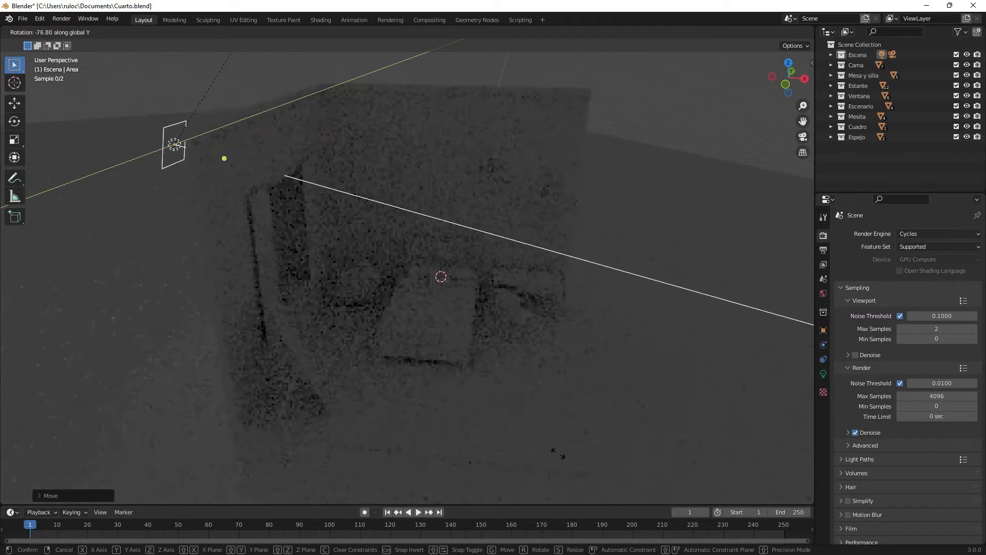
click(510, 103)
In the Shading workspace, create a new material named ventana on the Ventana window object
click(321, 20)
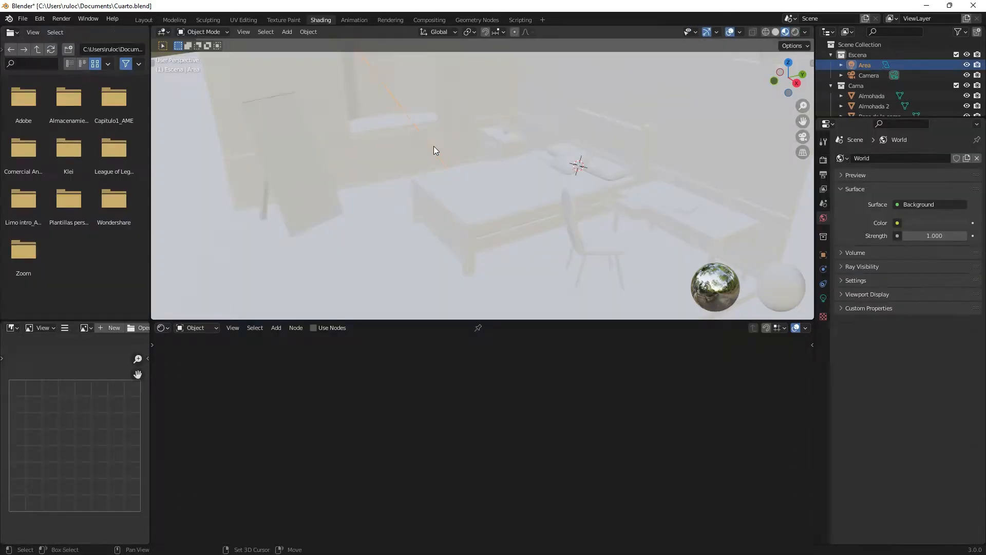
click(424, 192)
middle_drag(480, 206, 555, 180)
drag(867, 118, 877, 204)
scroll(881, 186, down, 5)
scroll(881, 186, down, 5)
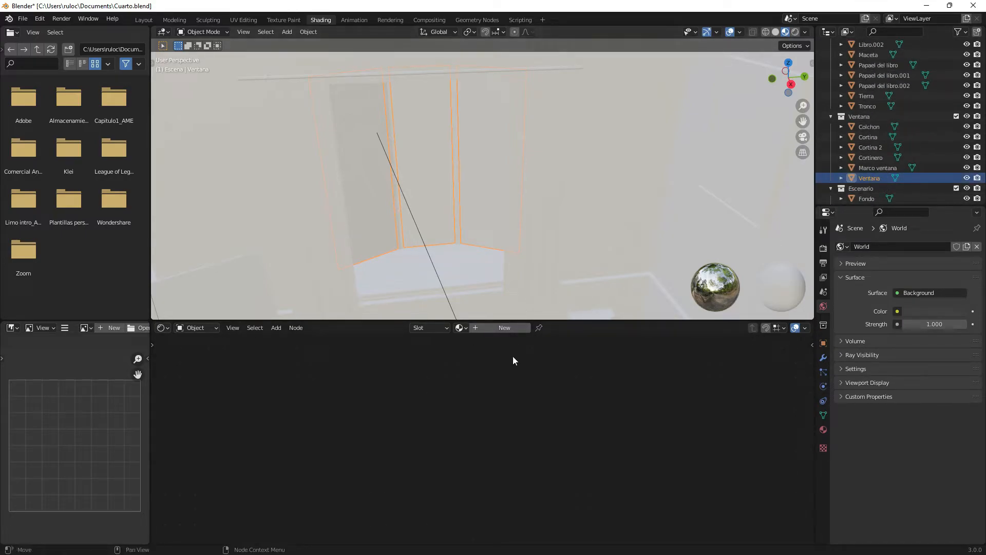
click(516, 332)
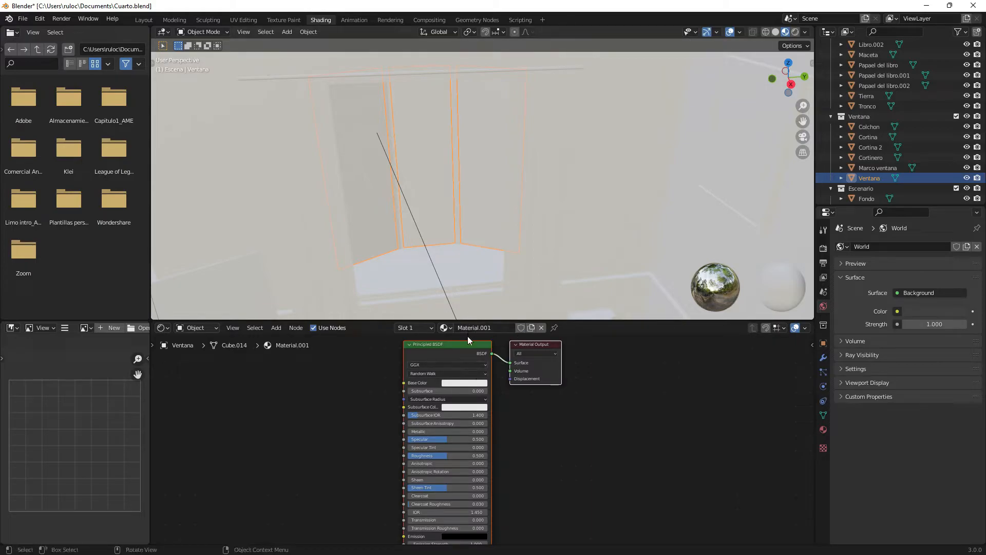
click(469, 327)
text(ventana)
key(Return)
click(529, 443)
Replace the ventana material's Principled BSDF with a Glass BSDF node connected to the Material Output's Surface
click(473, 357)
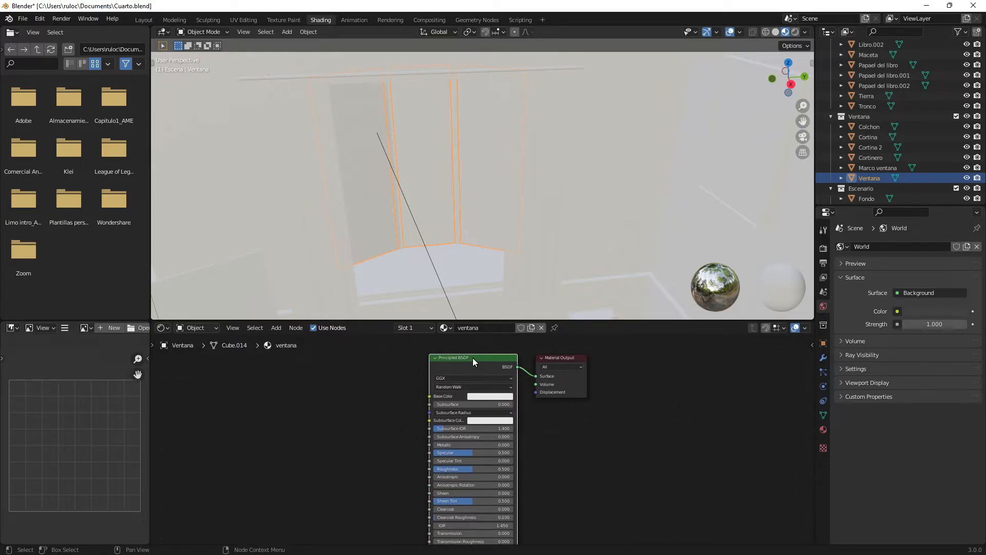
key(x)
key(shift+a)
click(476, 387)
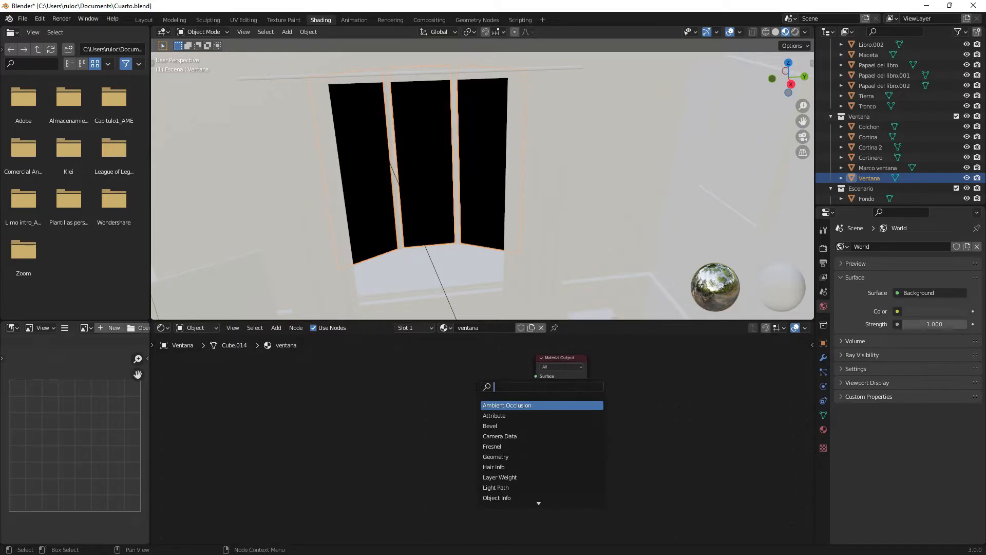
text(glass)
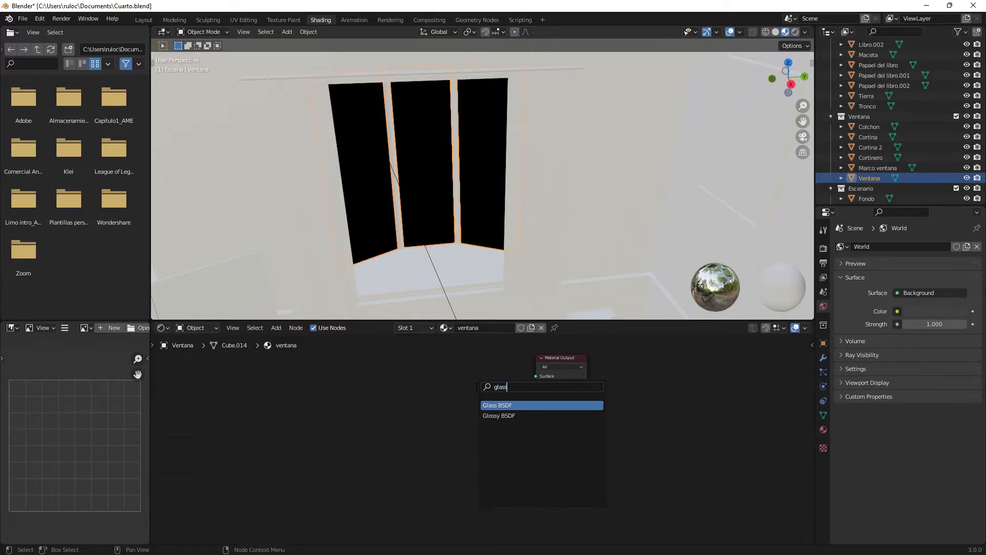
key(Return)
click(409, 364)
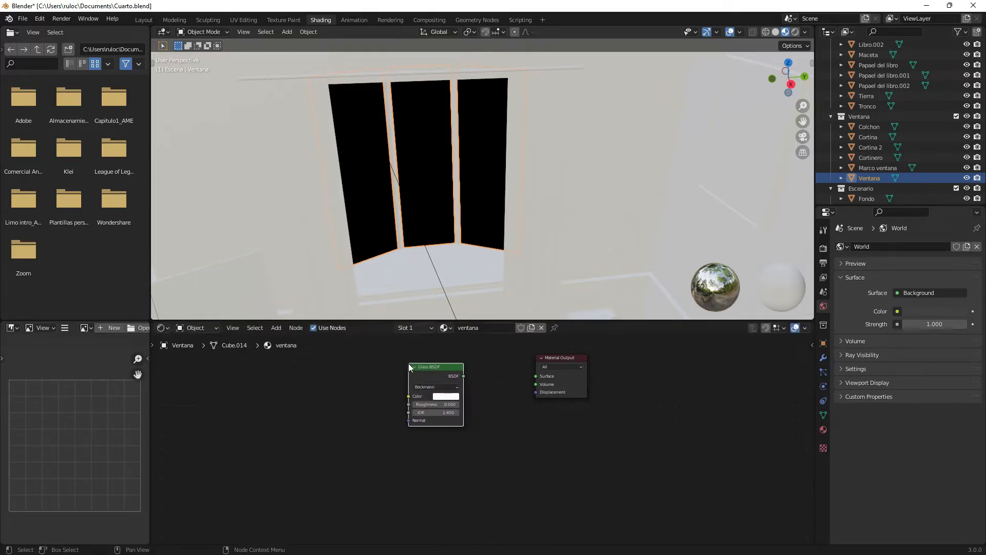
drag(465, 377, 538, 373)
drag(462, 377, 536, 376)
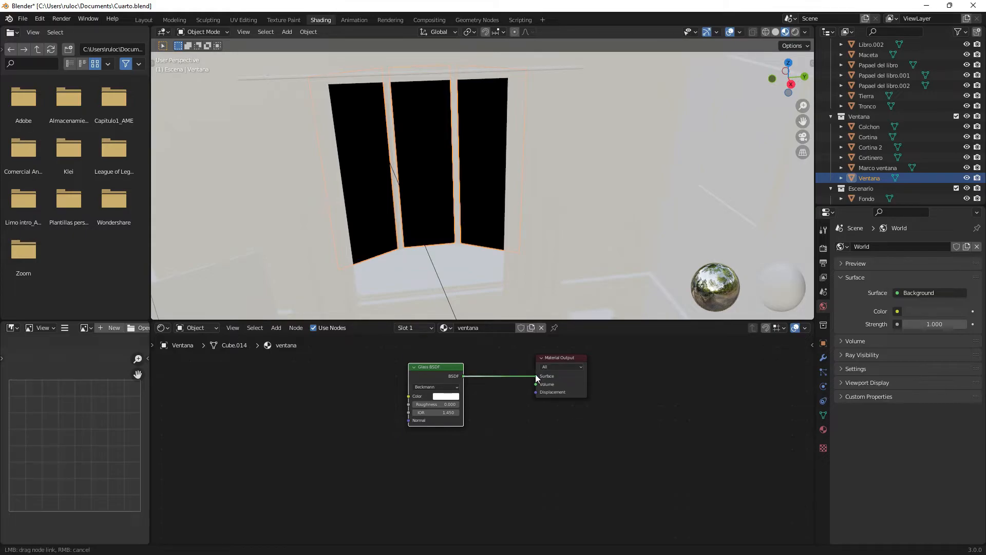
Show the rendered preview and set the area light's power to 100 W
middle_drag(531, 193, 610, 224)
click(796, 32)
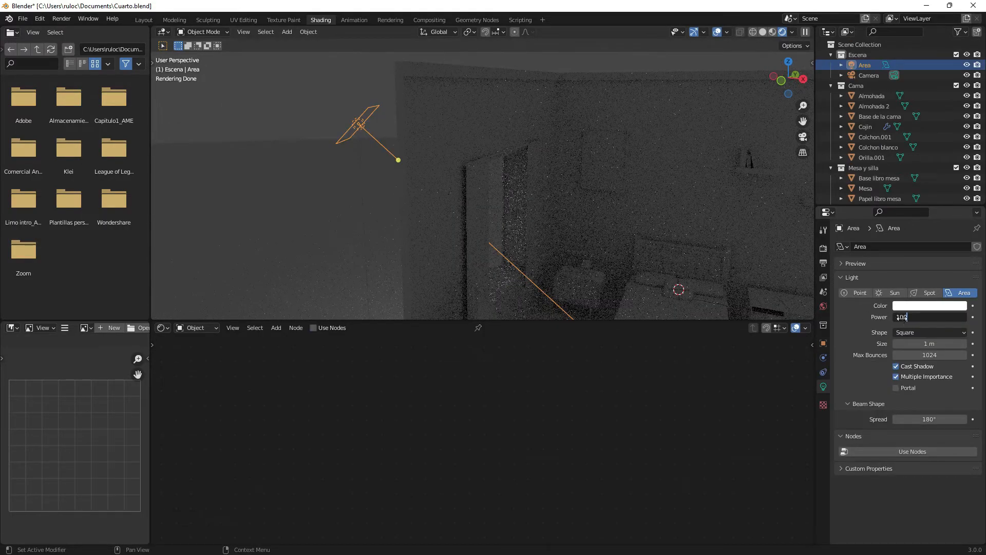
key(Return)
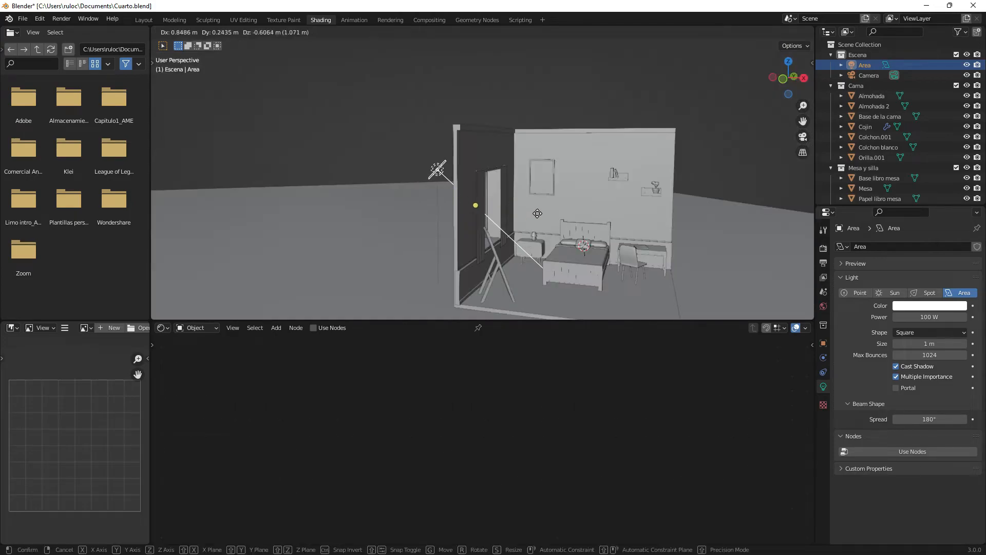
Move the area light close to the window at 500 W, enlarge it beyond the opening and adjust its rotation about Z
click(517, 229)
middle_drag(517, 229, 636, 236)
key(s)
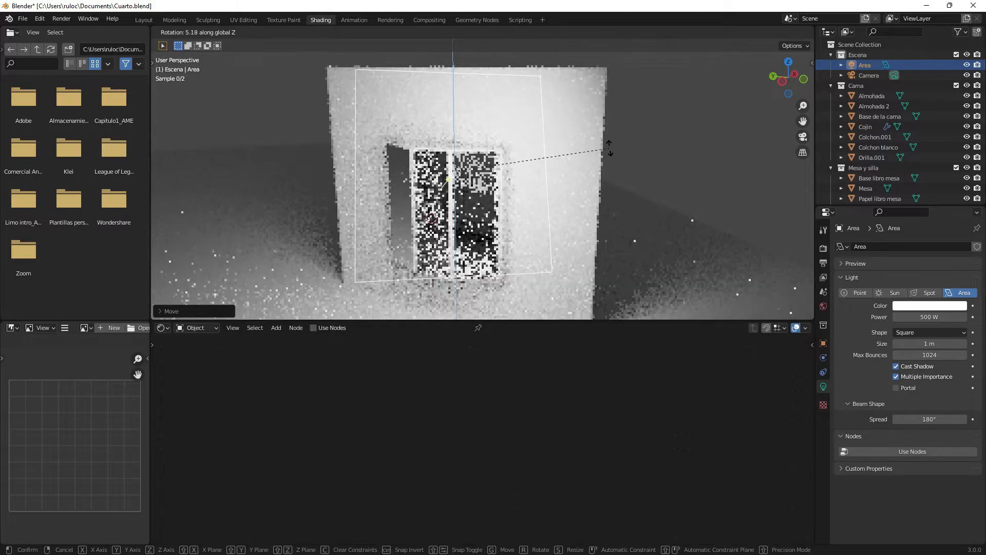
key(r)
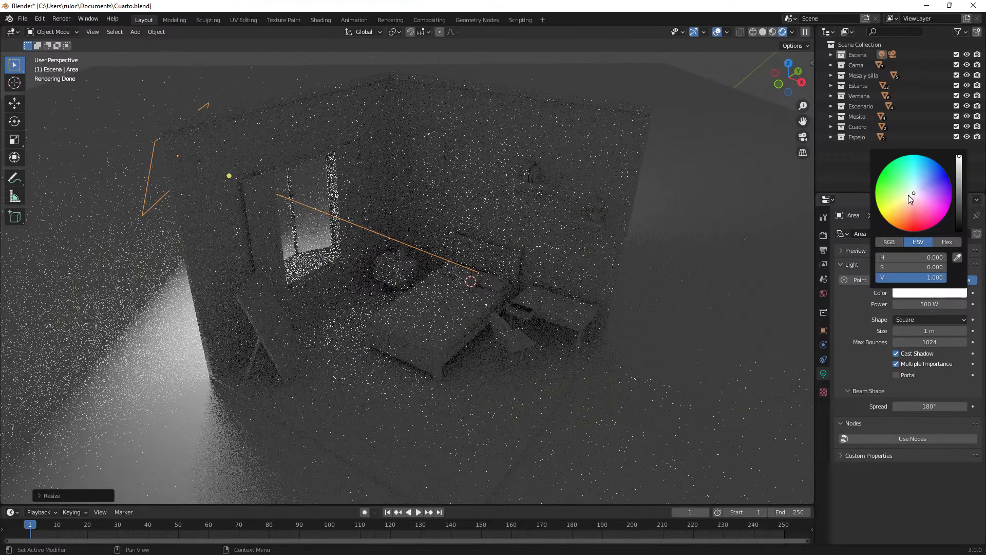
Color the window's area light saturated orange, with hue about 0.059 and saturation 1.000
click(895, 204)
mouse_move(895, 204)
mouse_down()
mouse_move(890, 222)
mouse_move(871, 233)
mouse_up()
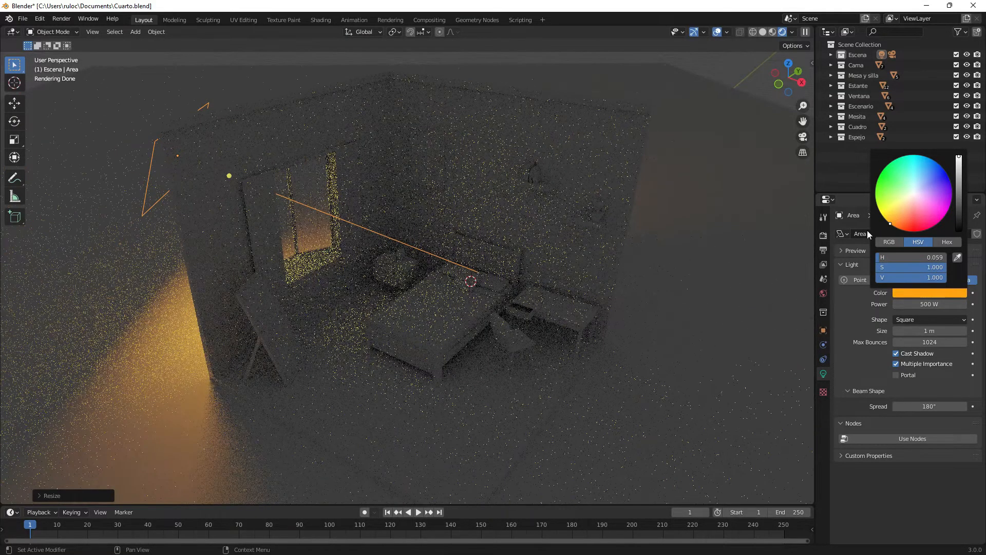
Add a second area light behind the room, scale it up, and give it a blue color with 1000 W power
scroll(615, 259, down, 6)
middle_drag(615, 259, 538, 283)
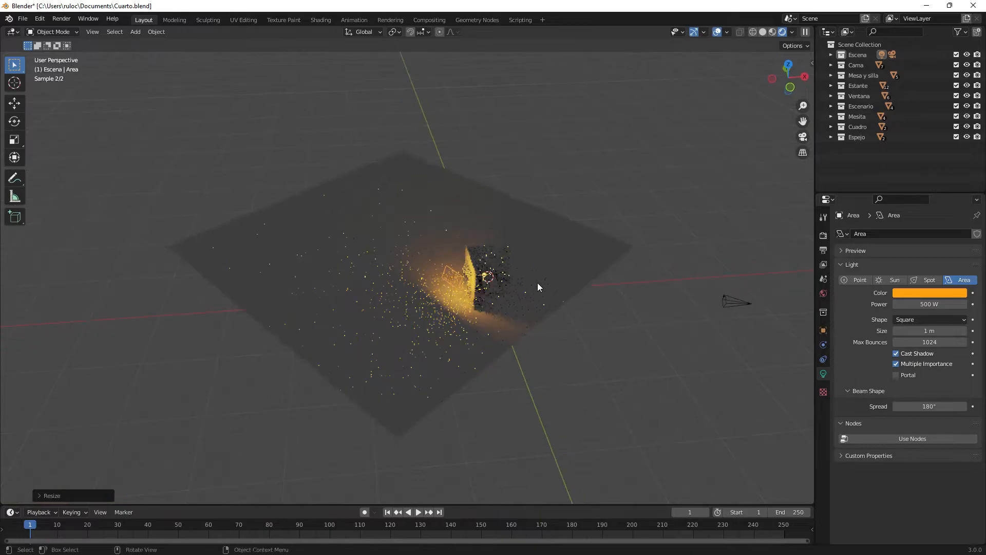
key(shift+a)
mouse_move(518, 284)
click(398, 244)
key(s)
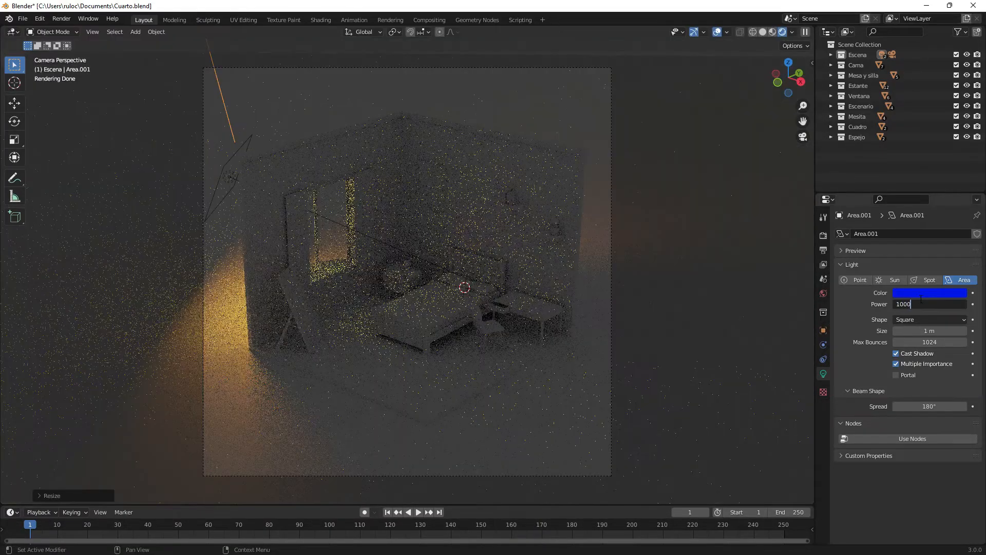
key(Return)
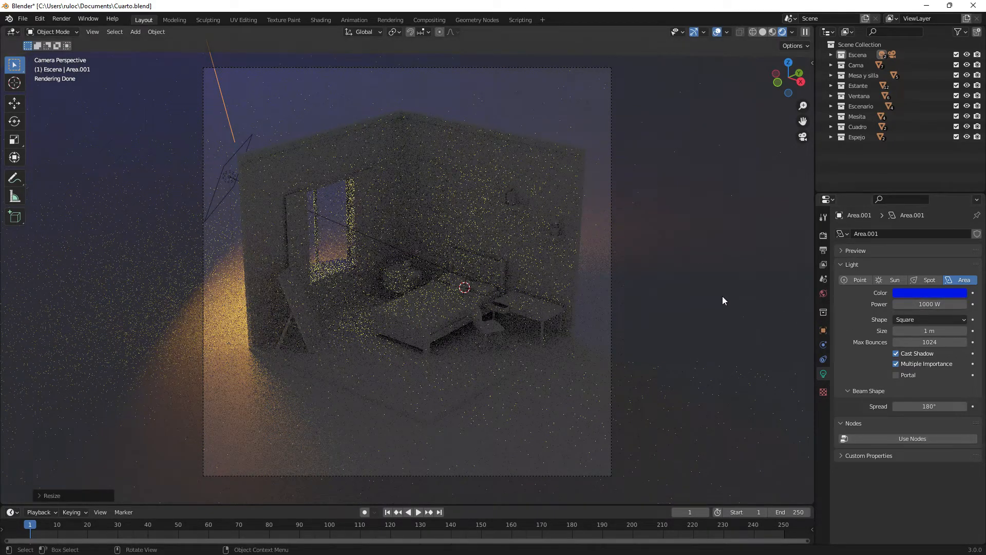
Darken the second area light's blue color and rotate the light about the X axis behind the room
click(917, 293)
key(r)
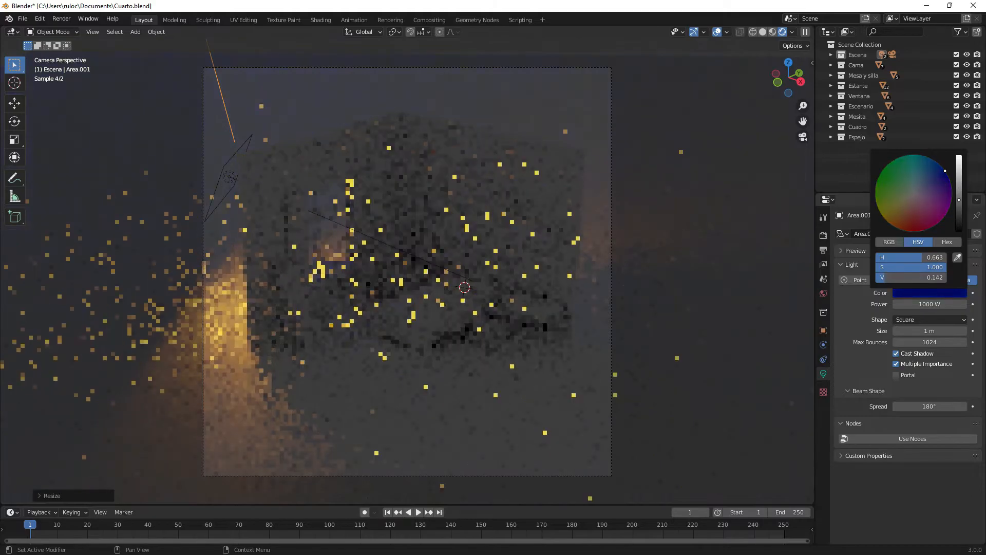
click(590, 140)
key(r)
key(x)
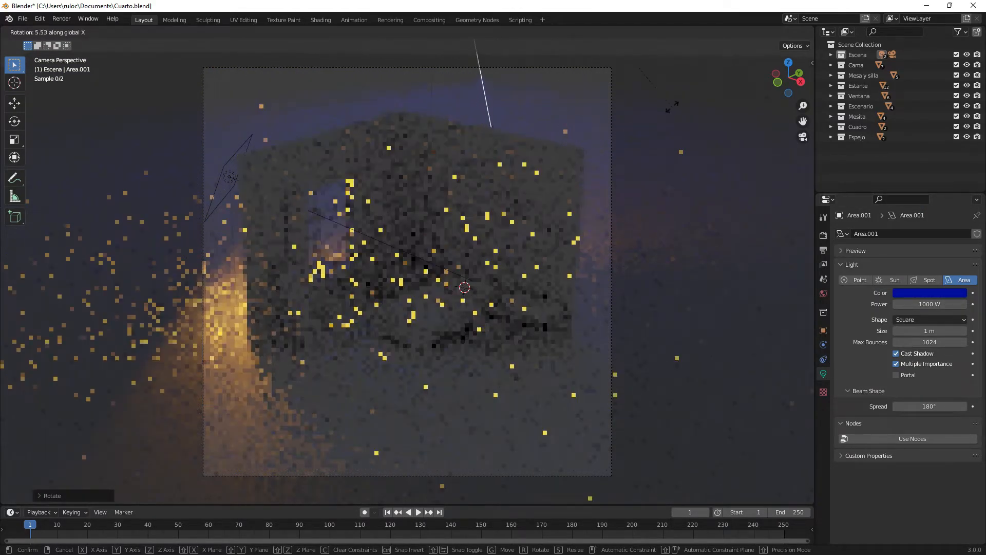
click(718, 96)
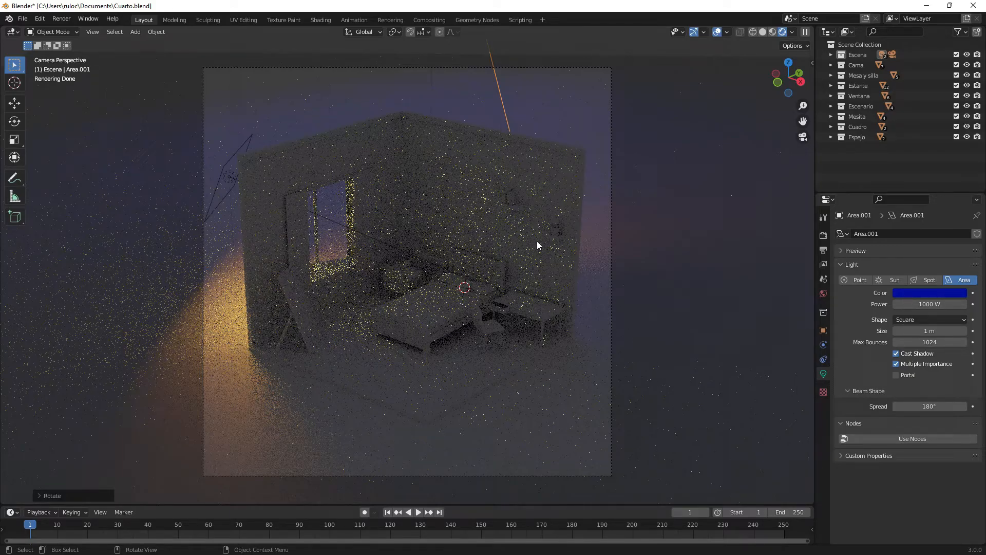
Switch to solid shading, duplicate the window's area light and place the copy in front of the room's open side
middle_drag(453, 242, 537, 250)
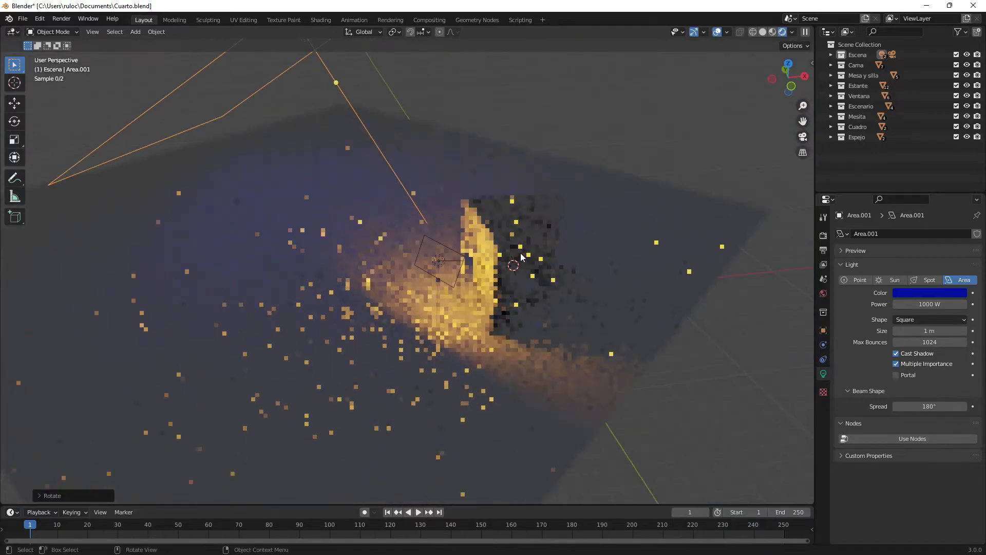
scroll(593, 225, down, 5)
click(763, 33)
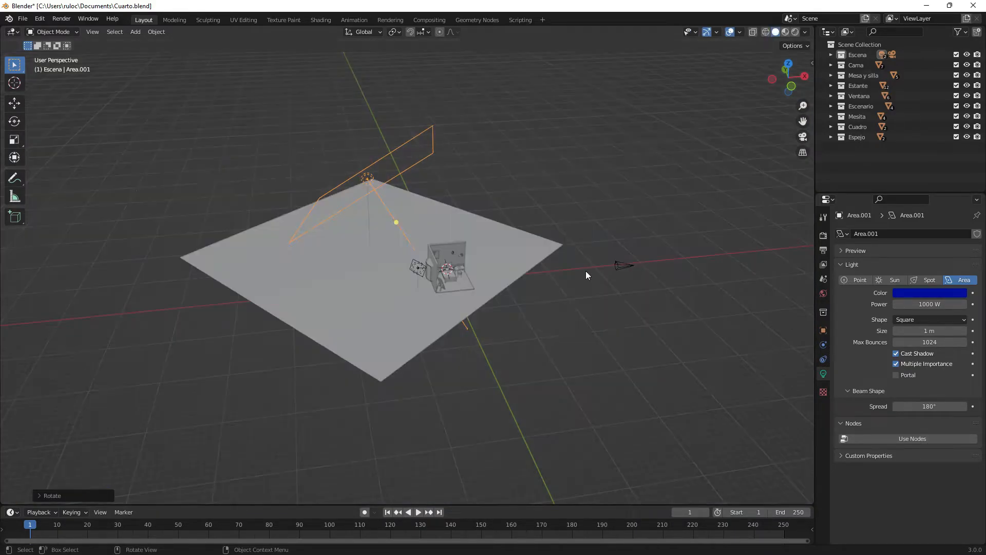
scroll(615, 231, up, 6)
shift+middle_drag(559, 337, 375, 250)
click(254, 201)
key(shift+d)
click(462, 217)
Rotate the duplicated area light to face the room's interior and scale it to cover the room
middle_drag(462, 217, 660, 339)
key(r)
click(492, 141)
middle_drag(492, 140, 520, 279)
key(s)
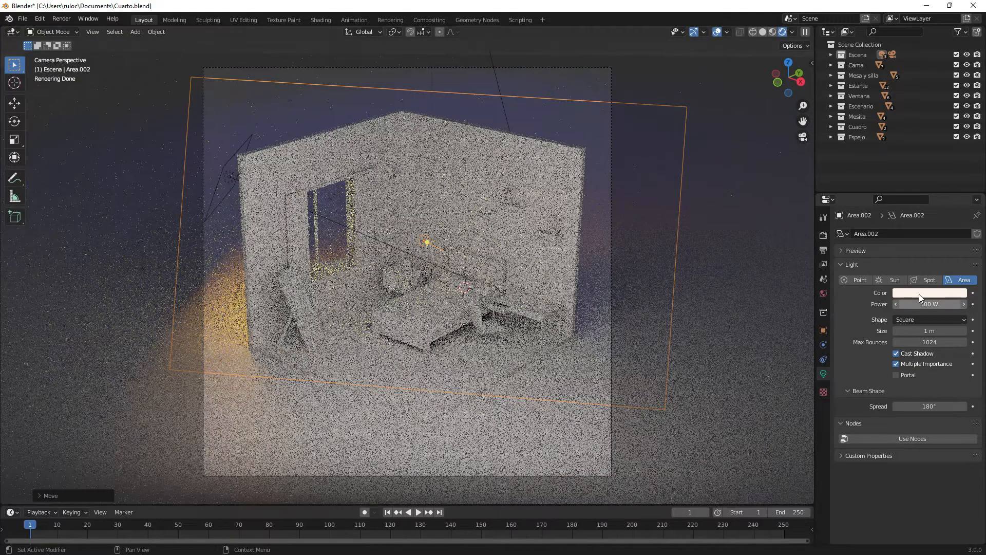
Set the front area light to white at 200 W, then render the image from the camera view
click(920, 294)
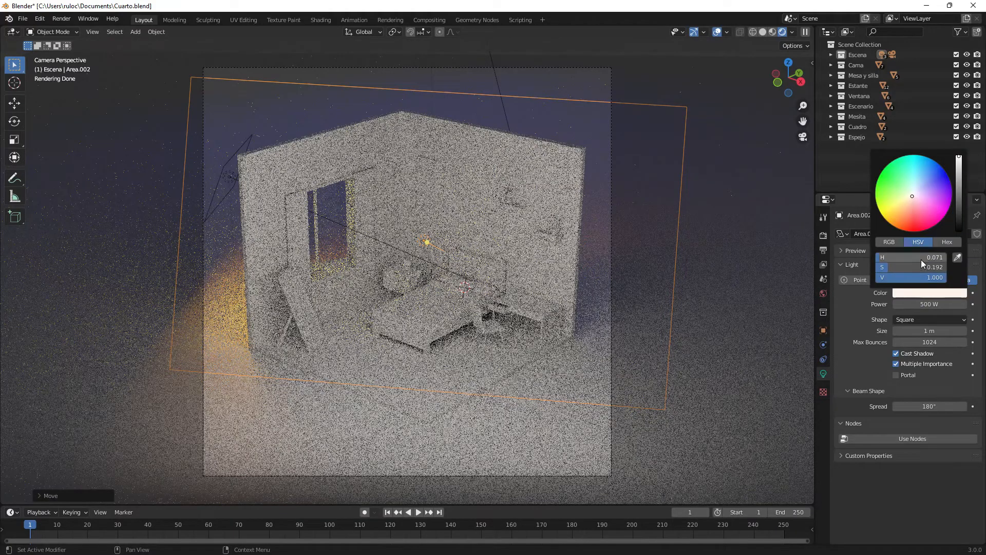
click(946, 241)
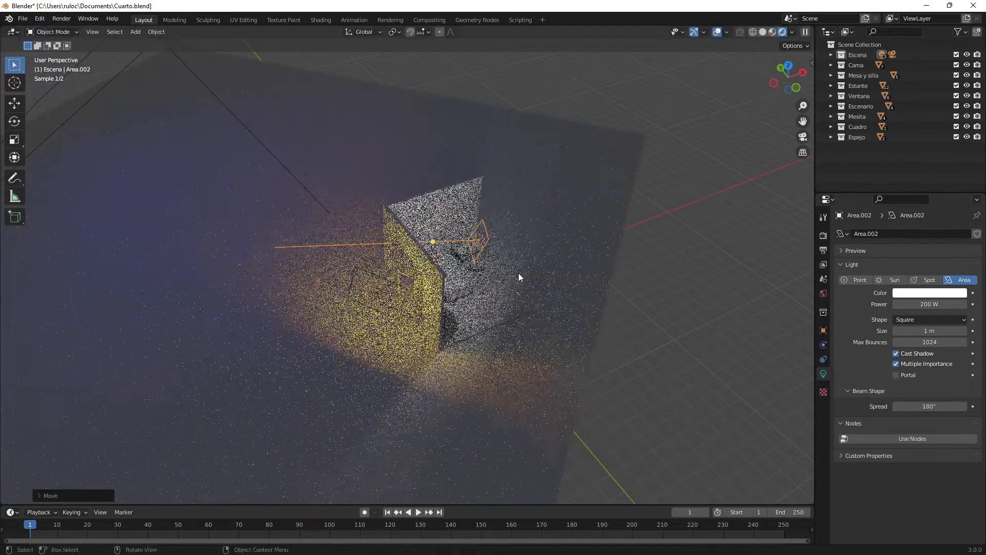
click(519, 278)
key(KP_0)
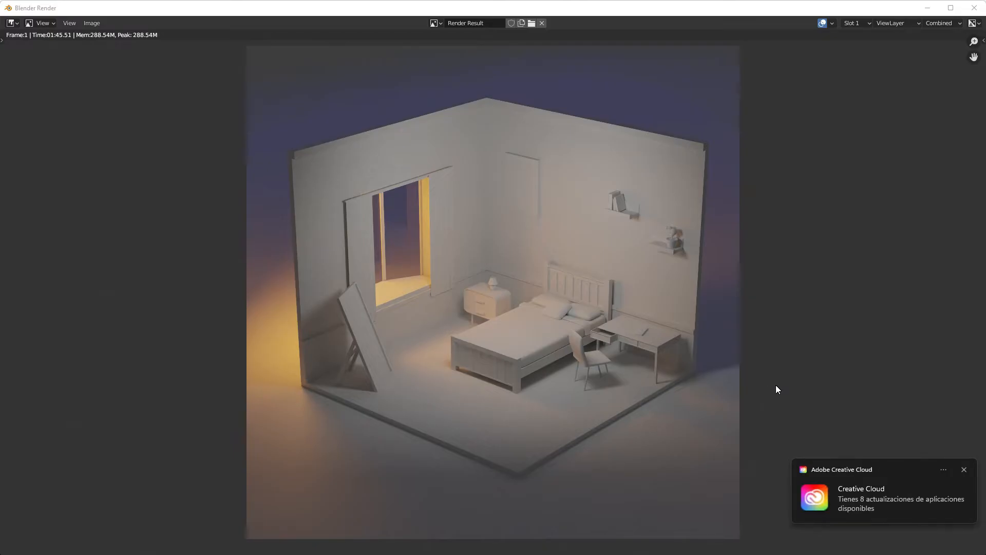
Add a point light at the bedside lamp, move it along Y toward the lampshade's centre and scale it
mouse_move(459, 298)
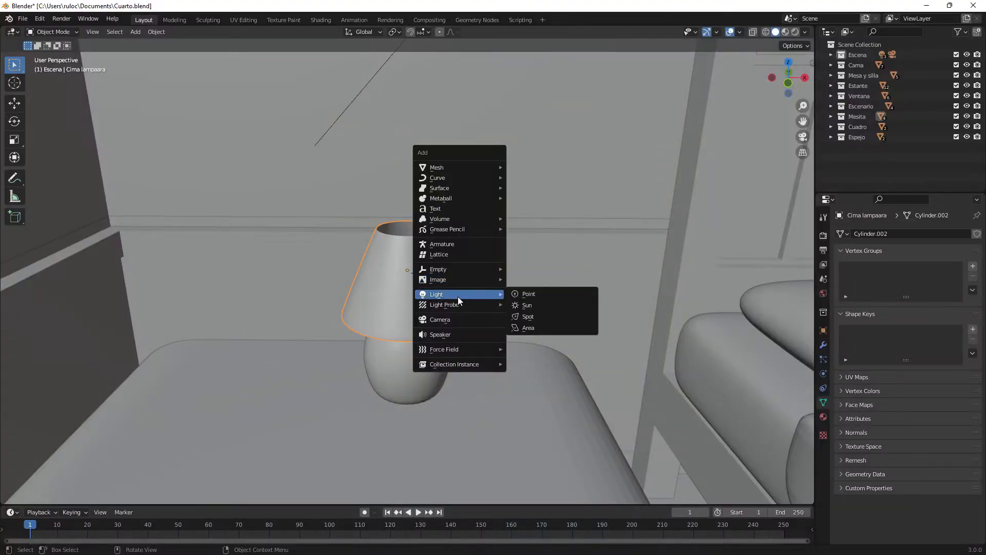
click(520, 294)
middle_drag(443, 310, 657, 333)
key(g)
key(y)
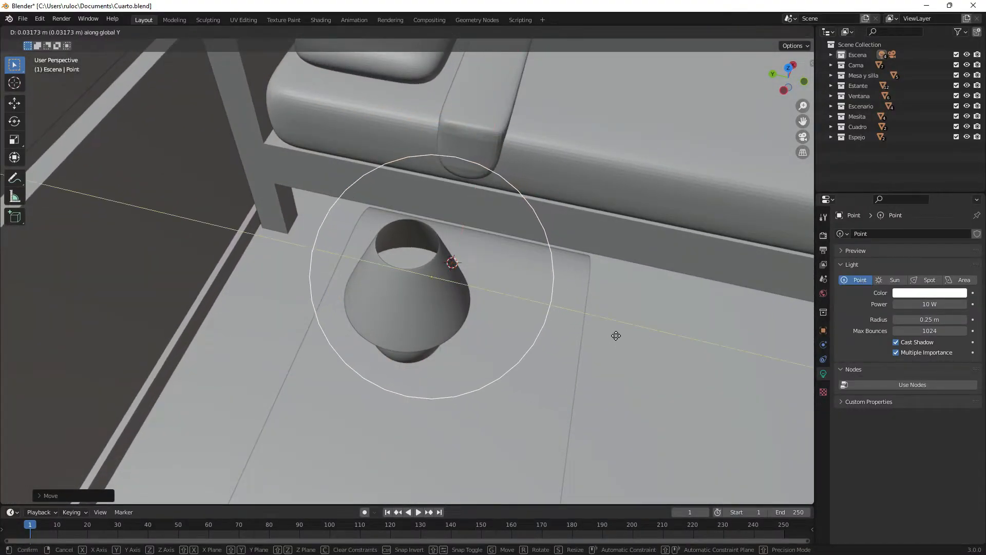
click(605, 332)
key(s)
click(561, 311)
middle_drag(561, 311, 555, 242)
Set the lamp's point light radius to 0.06 m, centre it inside the lampshade and preview it in rendered shading
click(795, 32)
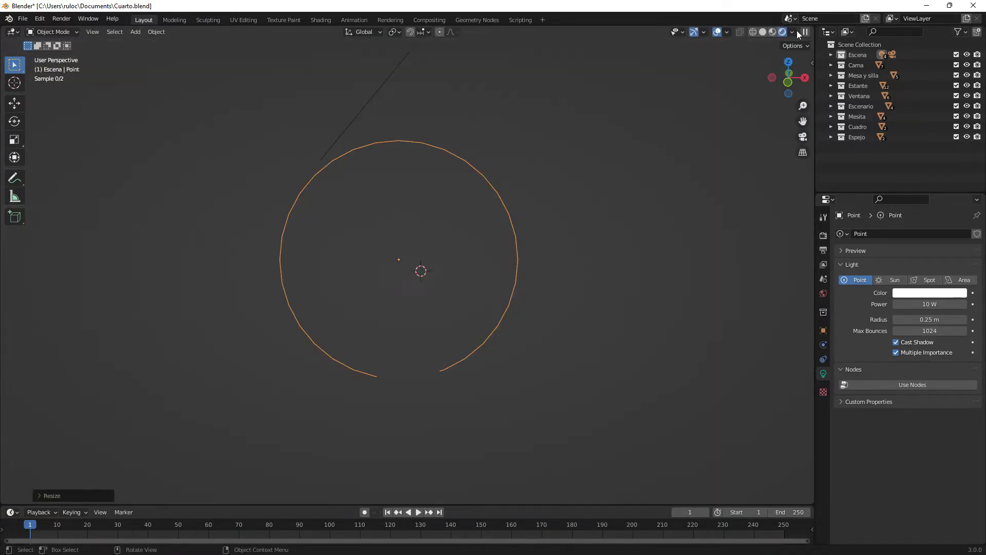
drag(935, 319, 913, 319)
click(764, 32)
middle_drag(639, 293, 544, 273)
key(g)
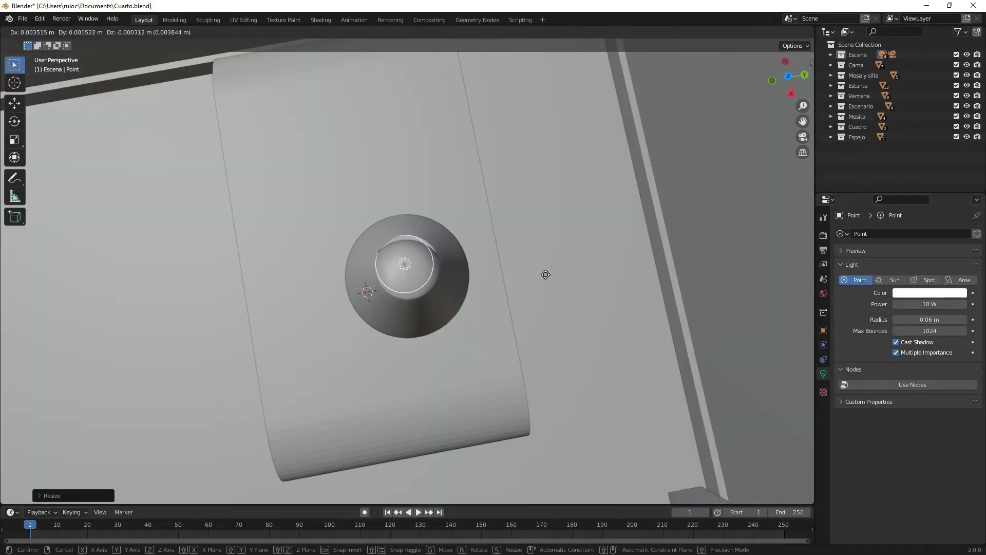
click(559, 313)
click(796, 32)
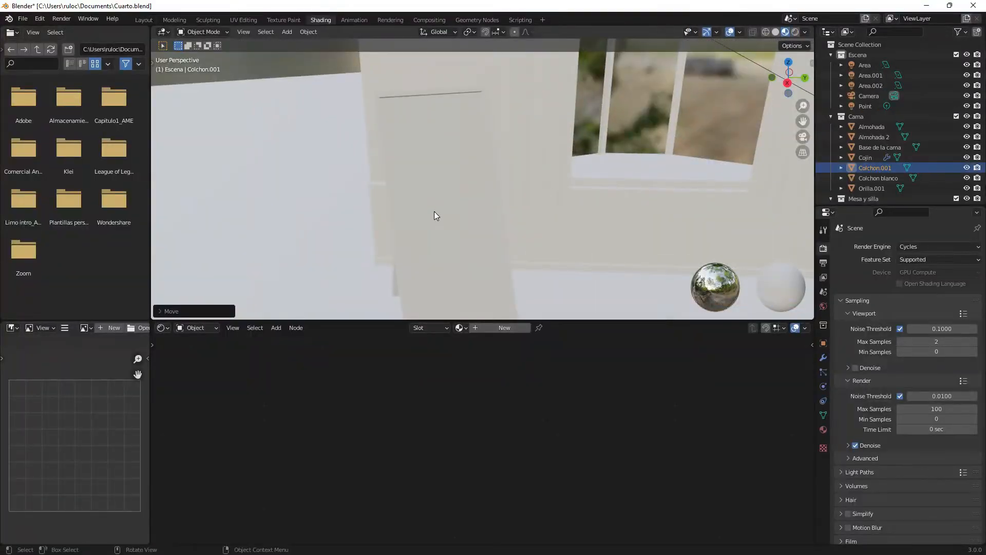
In the Shading workspace, create a new material named "Espejo" on the mirror glass
mouse_move(433, 211)
middle_down()
mouse_move(517, 251)
mouse_move(441, 242)
mouse_move(505, 214)
middle_up()
scroll(898, 166, down, 10)
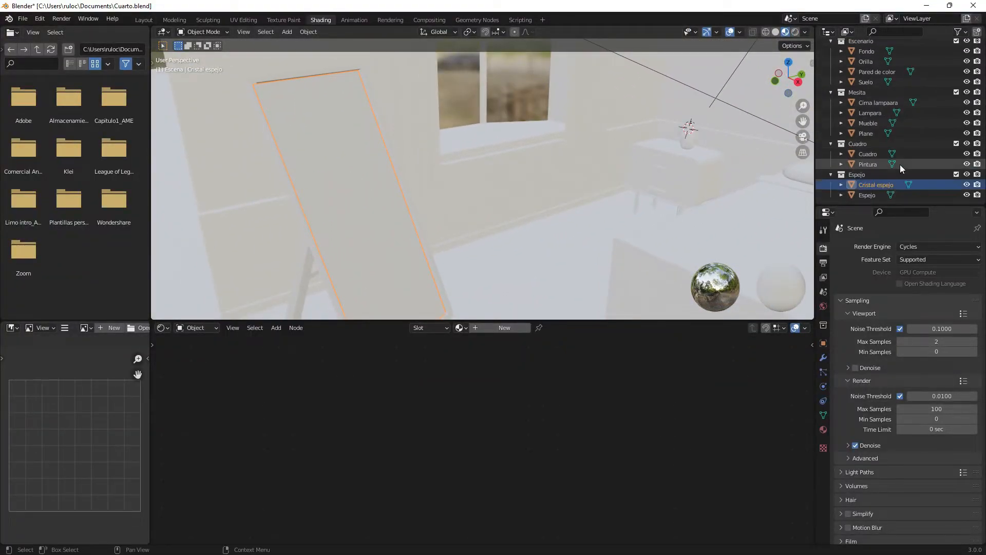
click(488, 328)
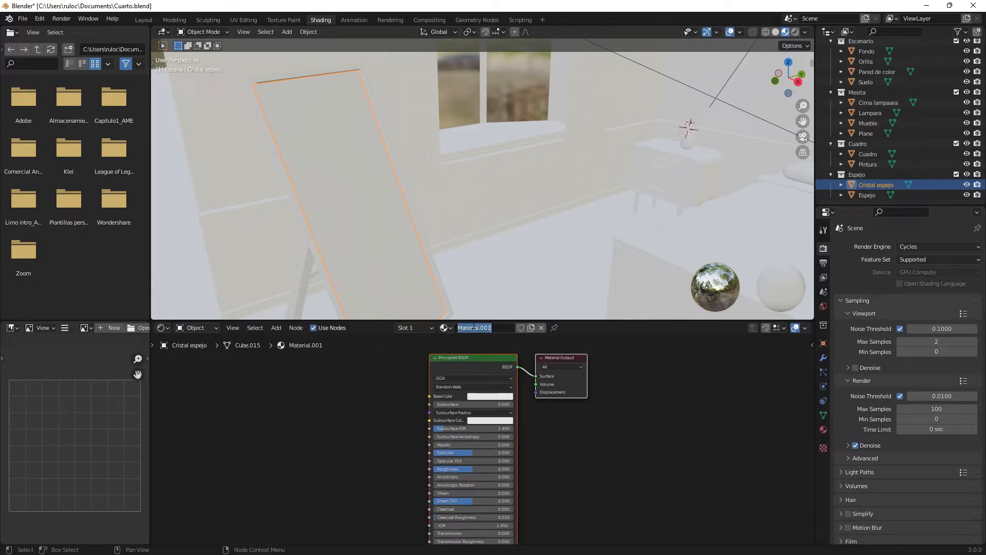
text(Espejo)
key(Return)
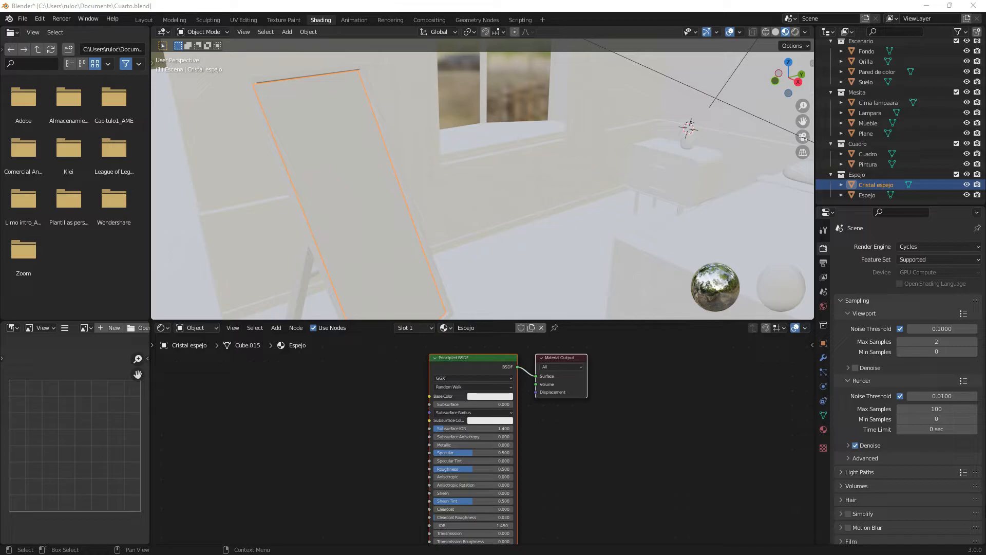
Set the mirror material's Metallic to 1.000 and Roughness to 0.014, then preview the mirror in rendered shading
middle_drag(608, 286, 487, 220)
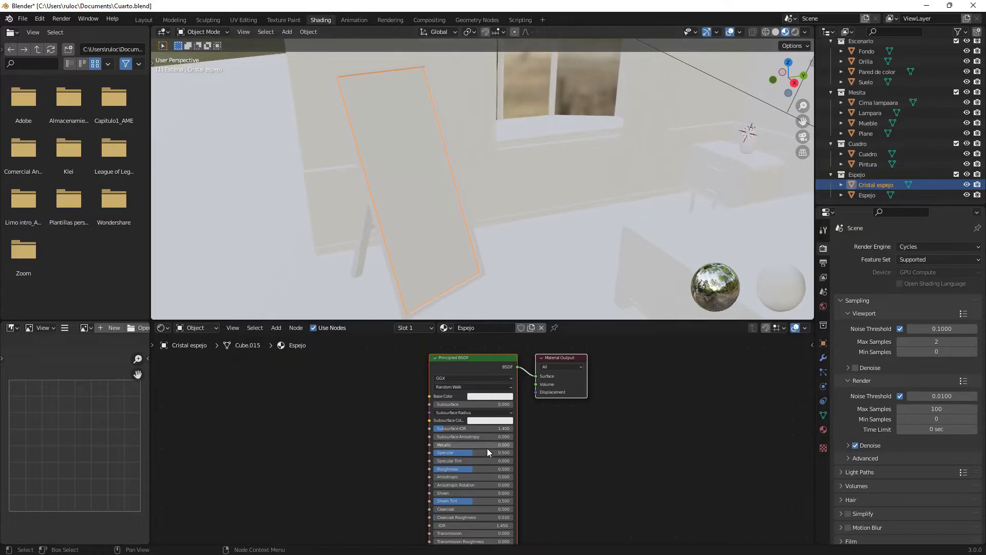
scroll(615, 479, up, 4)
drag(483, 364, 555, 365)
middle_drag(473, 233, 514, 246)
drag(513, 402, 455, 402)
scroll(437, 205, down, 6)
click(795, 31)
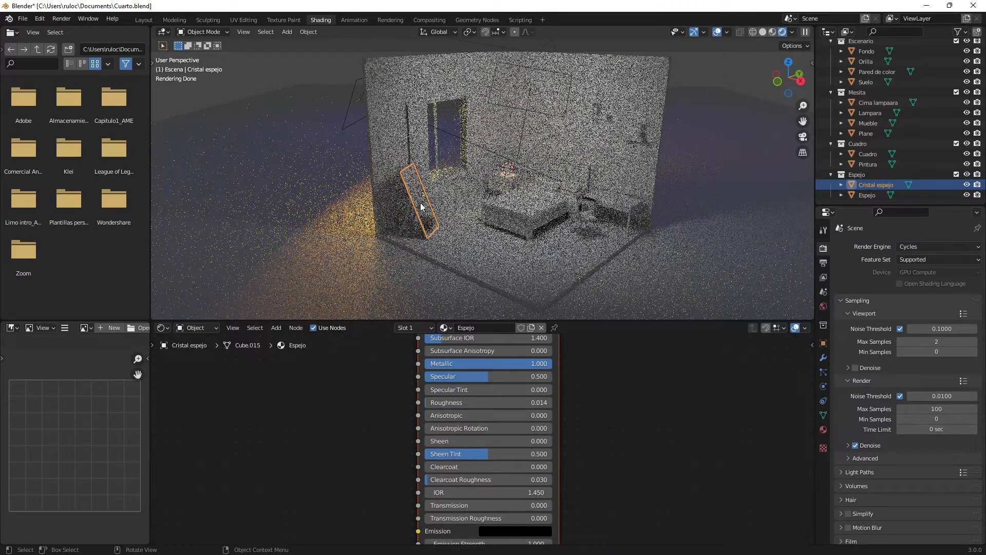
scroll(440, 226, up, 5)
scroll(440, 224, down, 5)
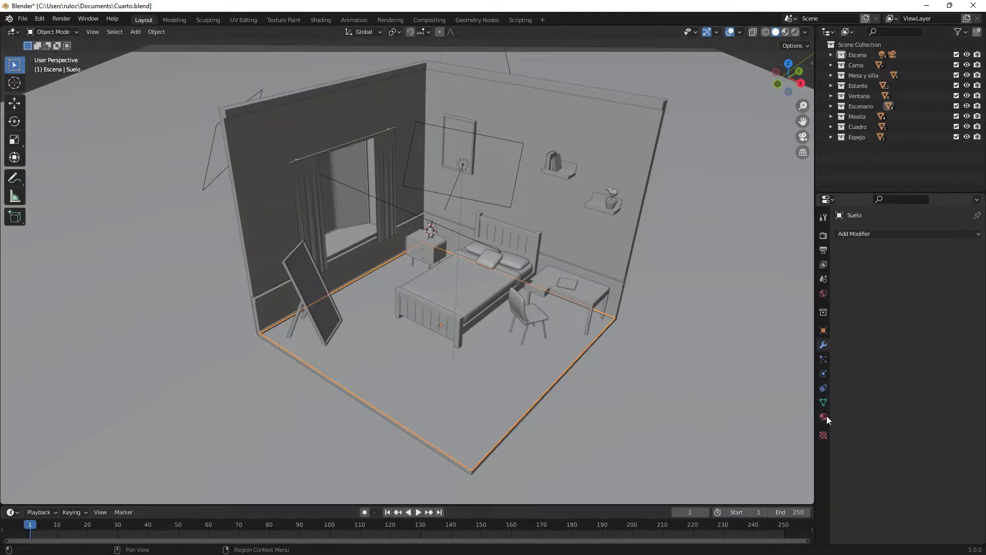
Create a new material named "Piso de madera" on the floor object Suelo
click(825, 418)
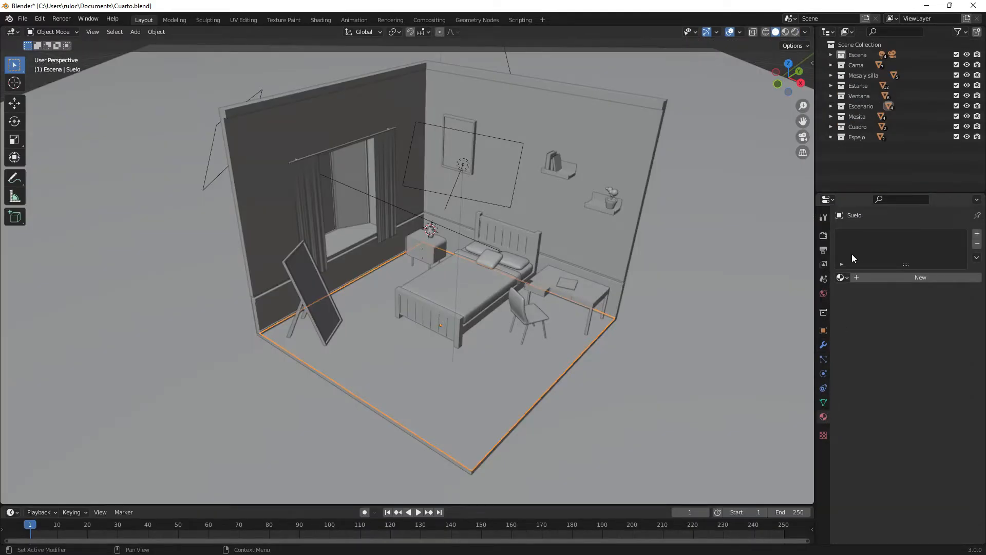
click(871, 278)
click(872, 277)
text(Piso de madera)
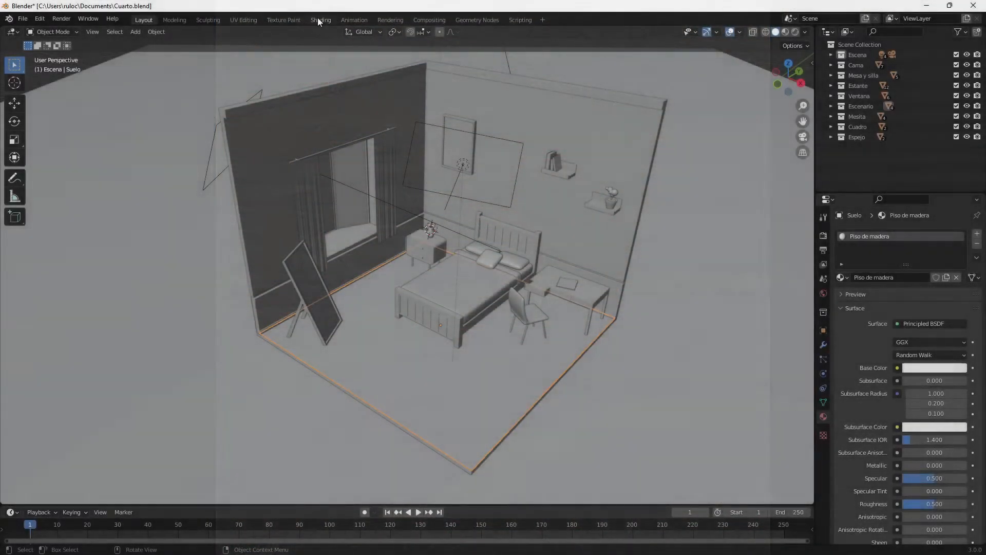
In the Shading workspace, add an Image Texture node beside the floor material's Principled BSDF
click(320, 20)
scroll(378, 403, down, 3)
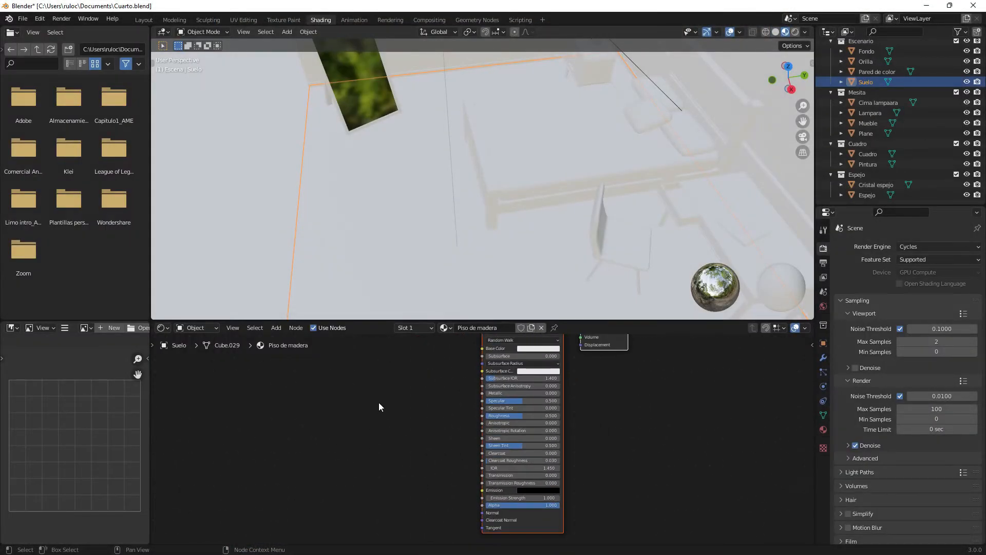
key(shift+a)
click(418, 405)
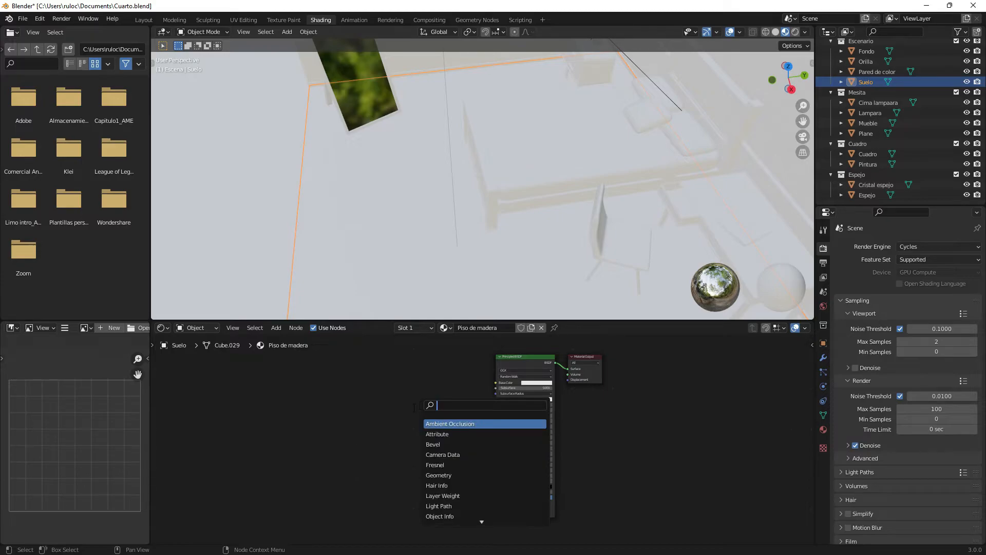
text(image)
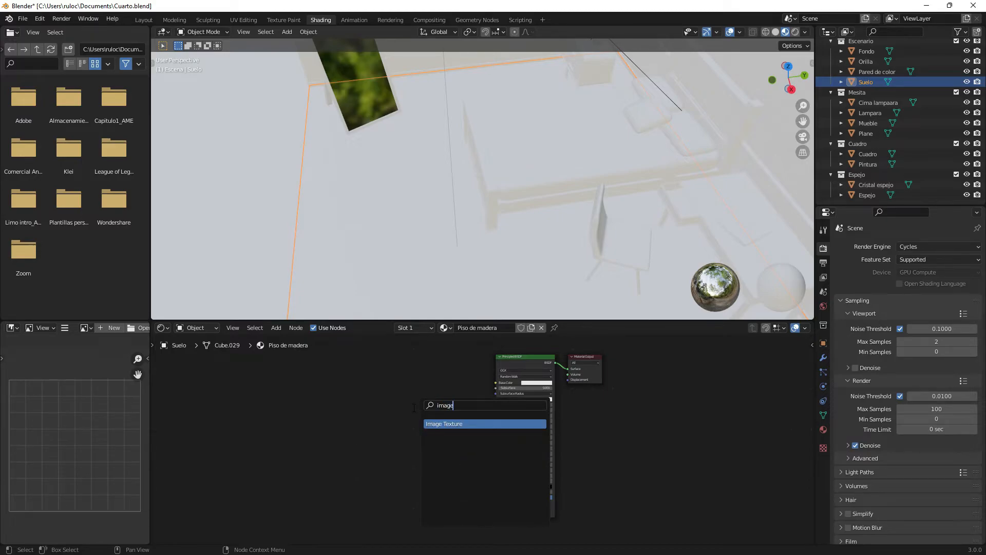
key(Return)
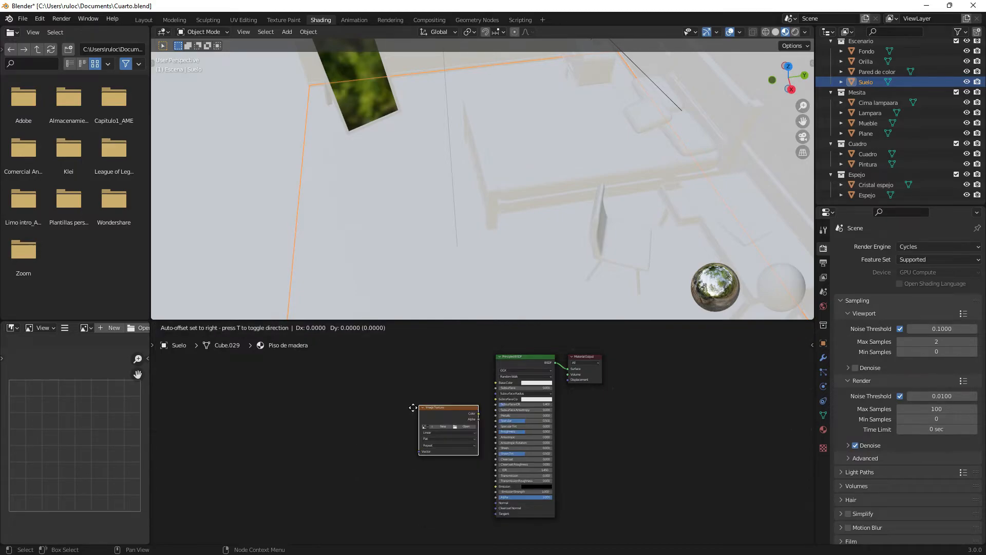
click(371, 402)
Load the seamless TexturesCom_WoodFine0031 wood image into the floor's Image Texture node
scroll(442, 423, up, 3)
click(414, 435)
click(259, 210)
double_click(372, 177)
double_click(379, 170)
scroll(498, 395, up, 2)
scroll(547, 387, down, 3)
middle_drag(547, 387, 414, 439)
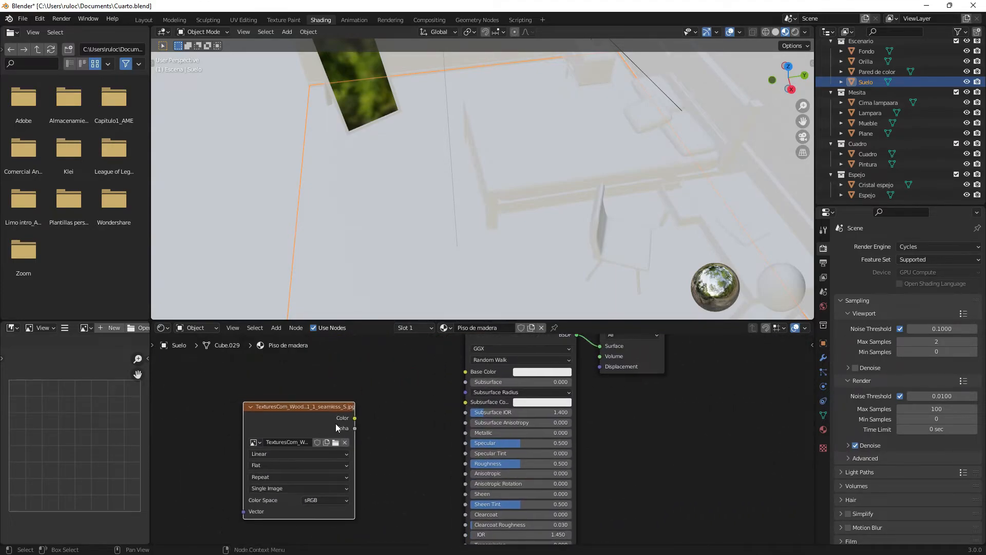
Connect the wood texture's Color output to the Principled BSDF's Base Color and inspect the floor
drag(355, 418, 466, 372)
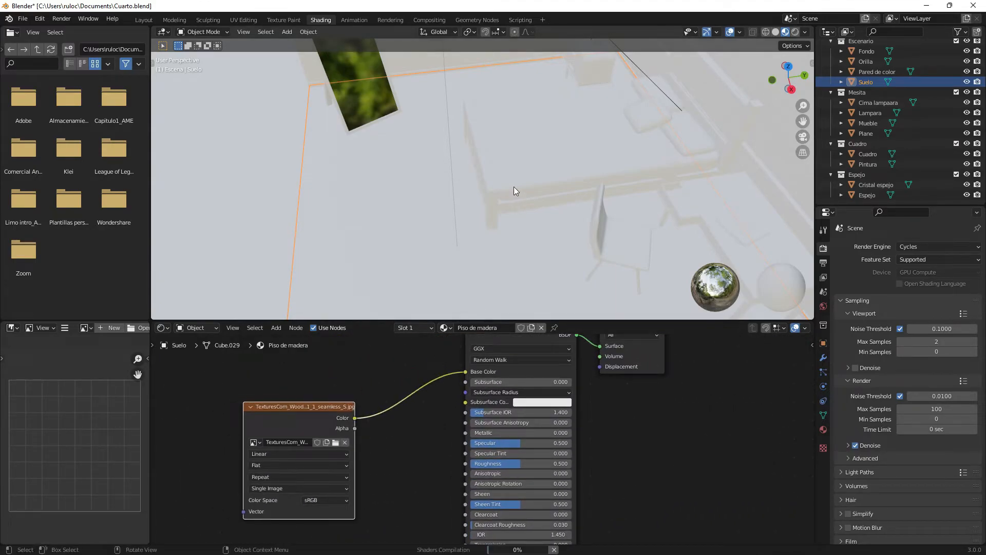
scroll(523, 219, down, 5)
middle_drag(489, 250, 607, 232)
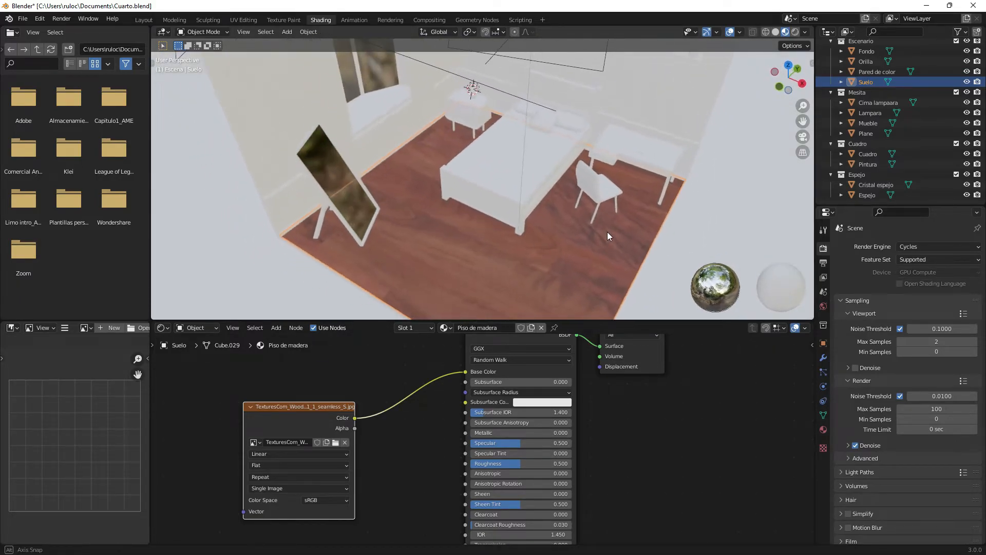
scroll(262, 63, up, 3)
In the UV Editing workspace, select the floor's top faces, scale their UVs up over the wood texture and reposition them
click(240, 21)
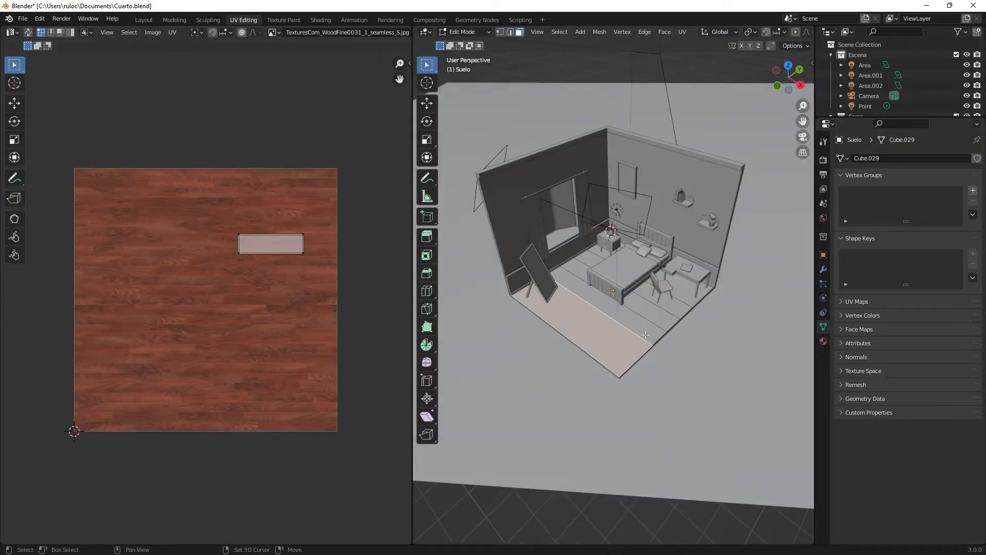
shift+click(649, 333)
shift+click(675, 311)
shift+click(680, 309)
shift+click(689, 300)
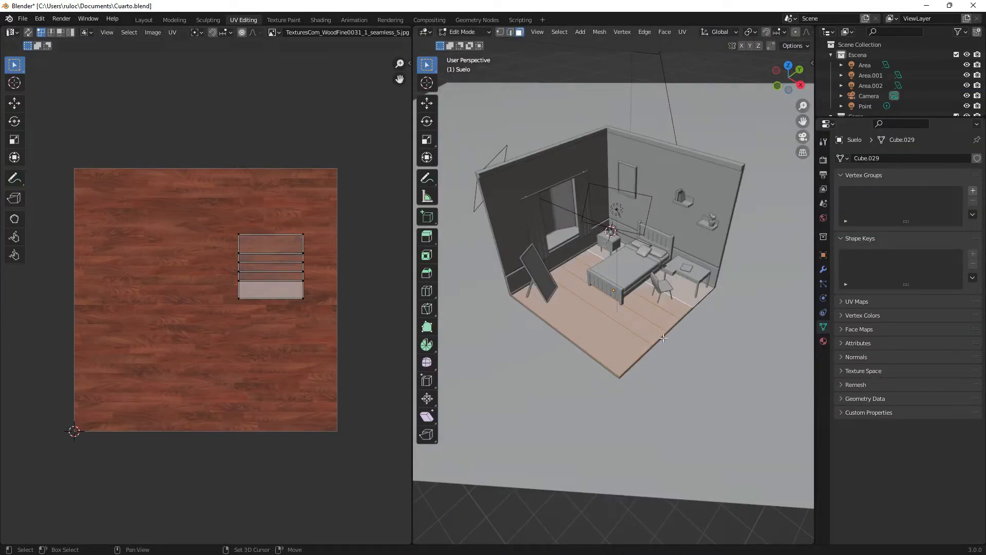
drag(340, 201, 209, 331)
drag(209, 330, 209, 330)
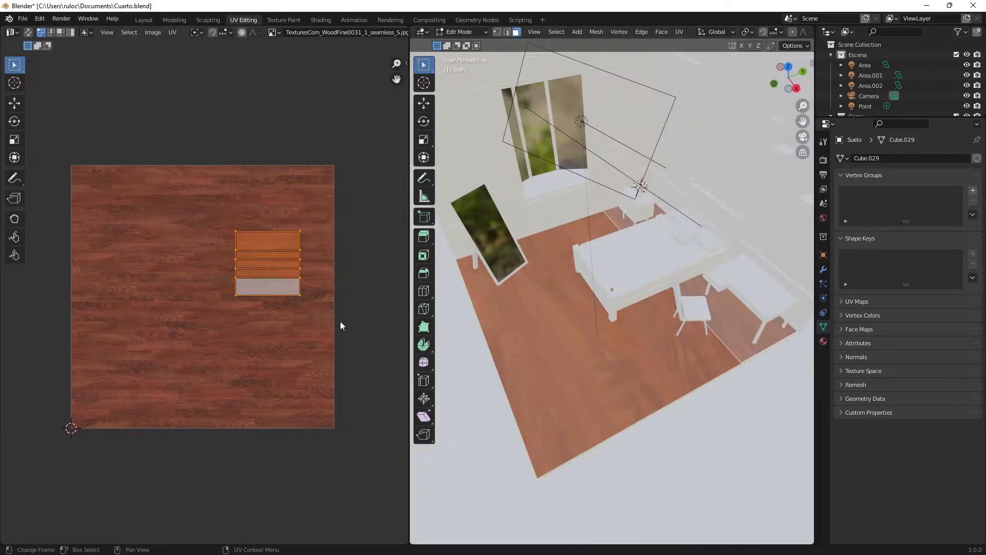
key(s)
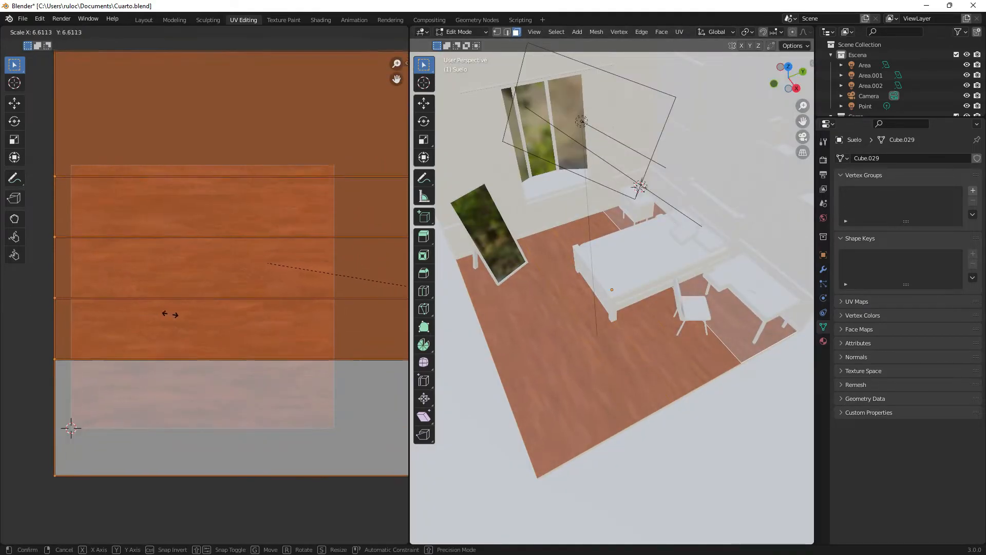
click(152, 320)
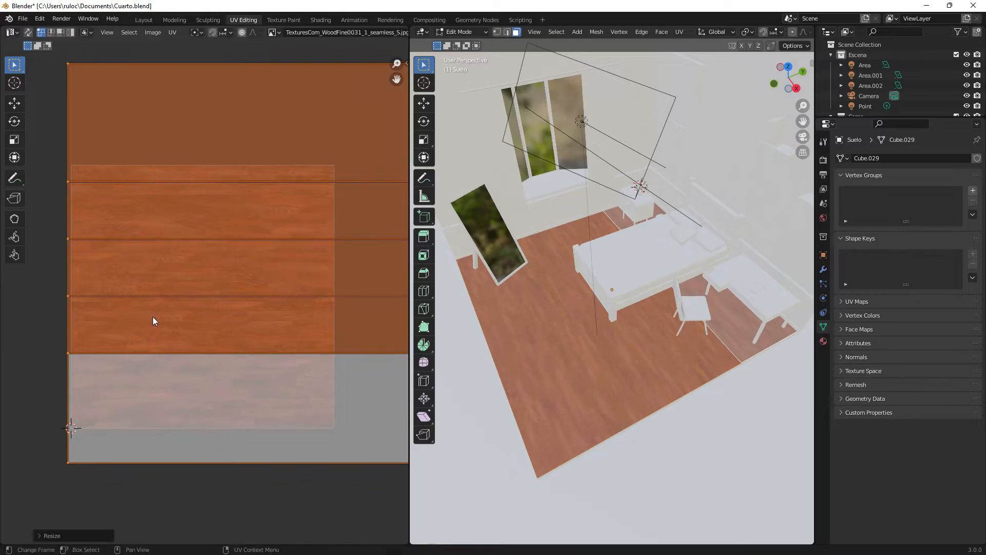
key(g)
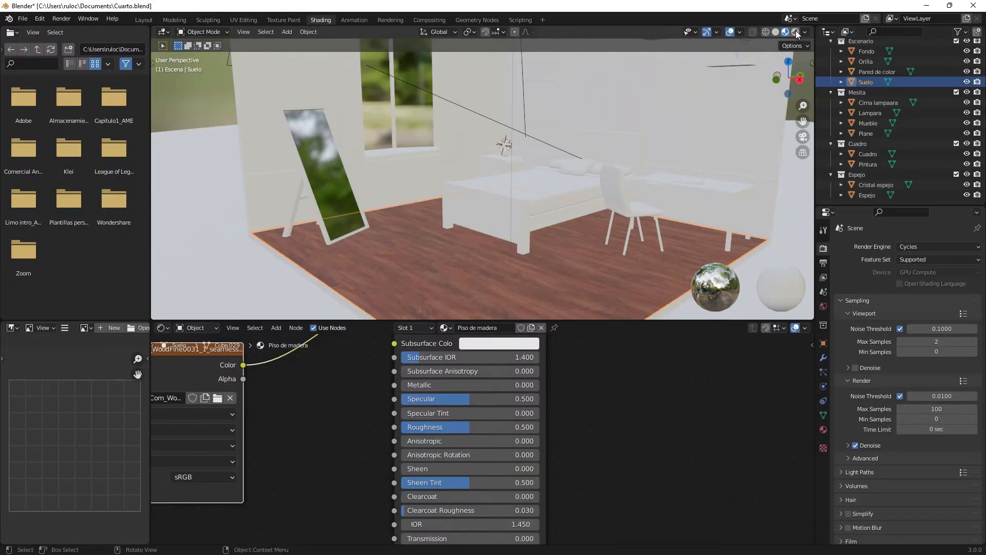
In rendered preview, set the floor material's Specular to 1.000 and raise its Roughness
click(783, 32)
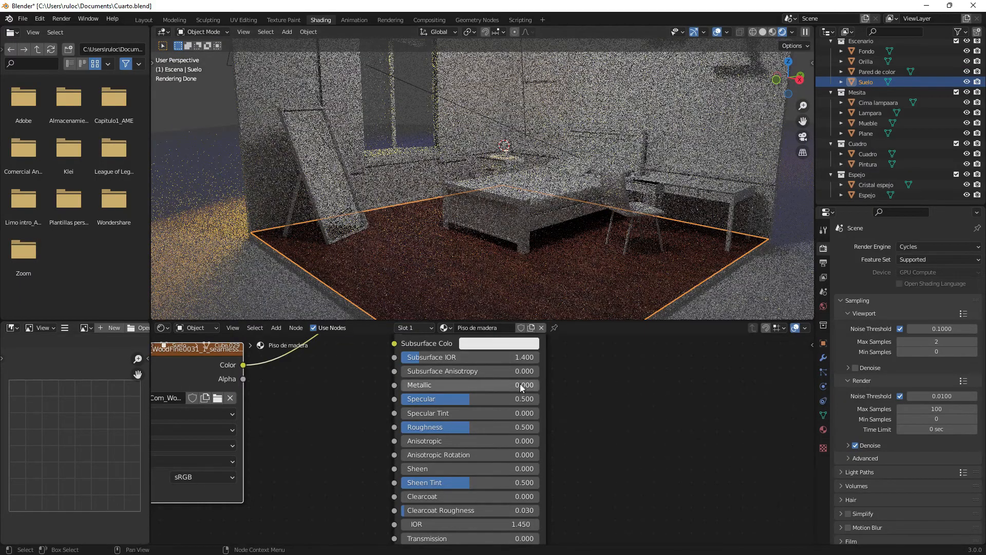
drag(470, 398, 539, 399)
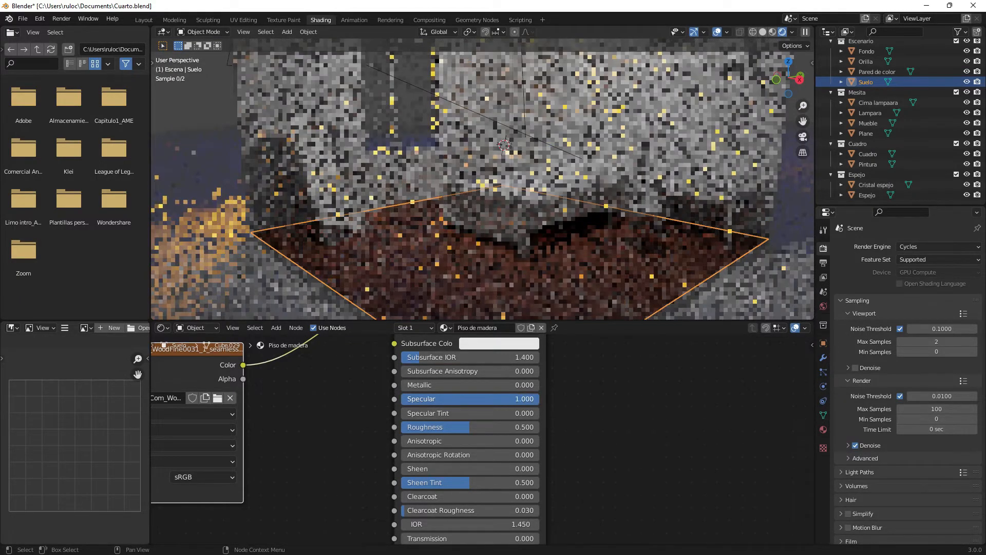
drag(470, 427, 494, 427)
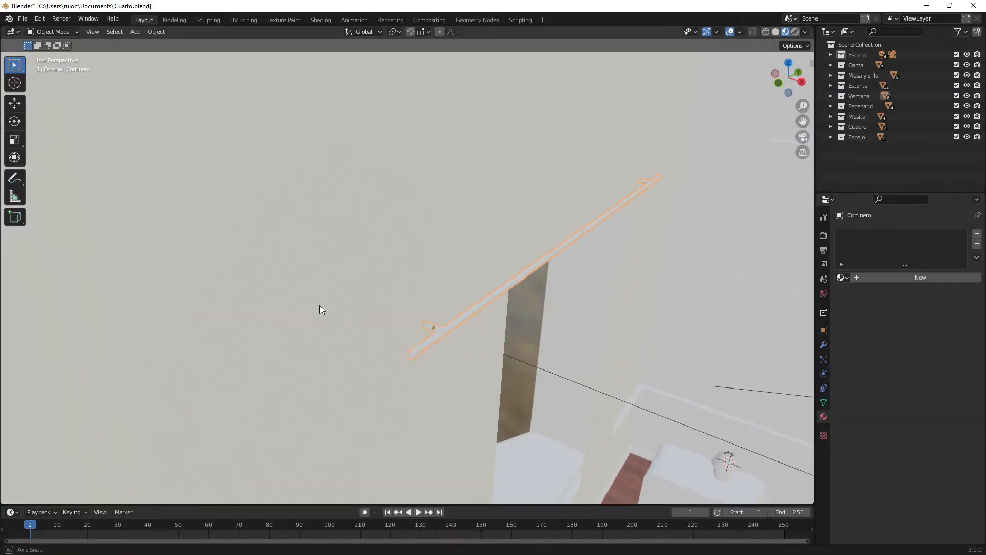
Create a "Metal cortinero" material on the curtain rod with Metallic 1.000 and darken its base color to near black
scroll(311, 305, up, 3)
click(875, 278)
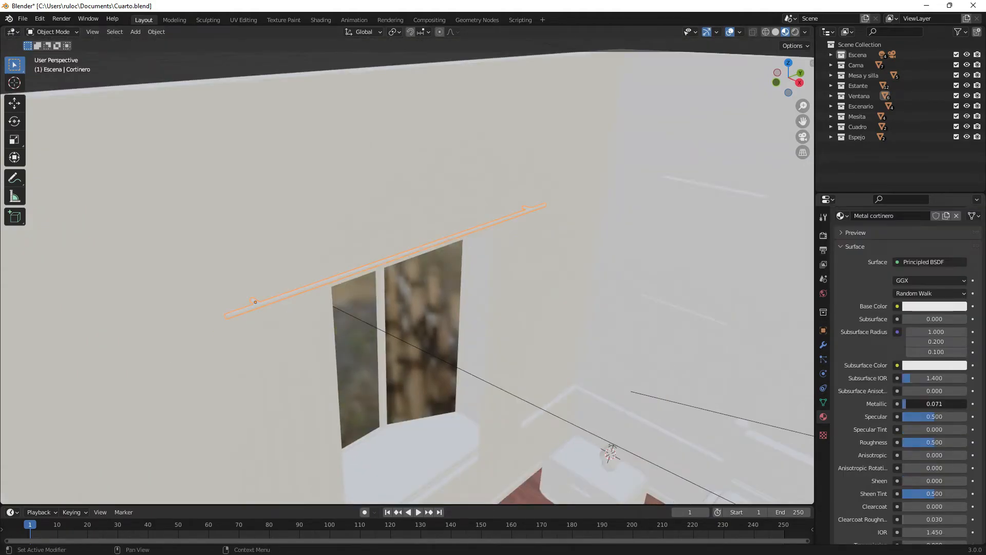
drag(912, 404, 969, 403)
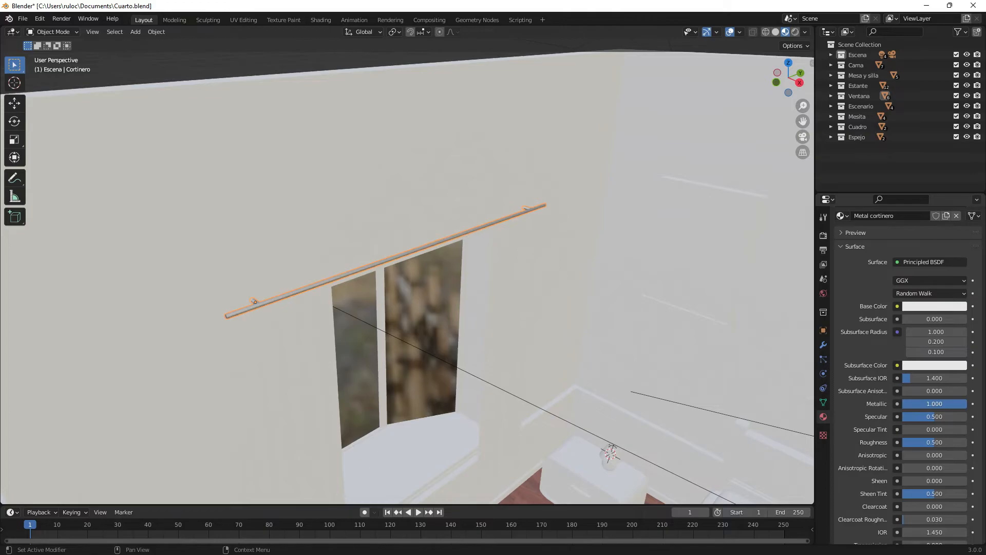
scroll(622, 329, up, 6)
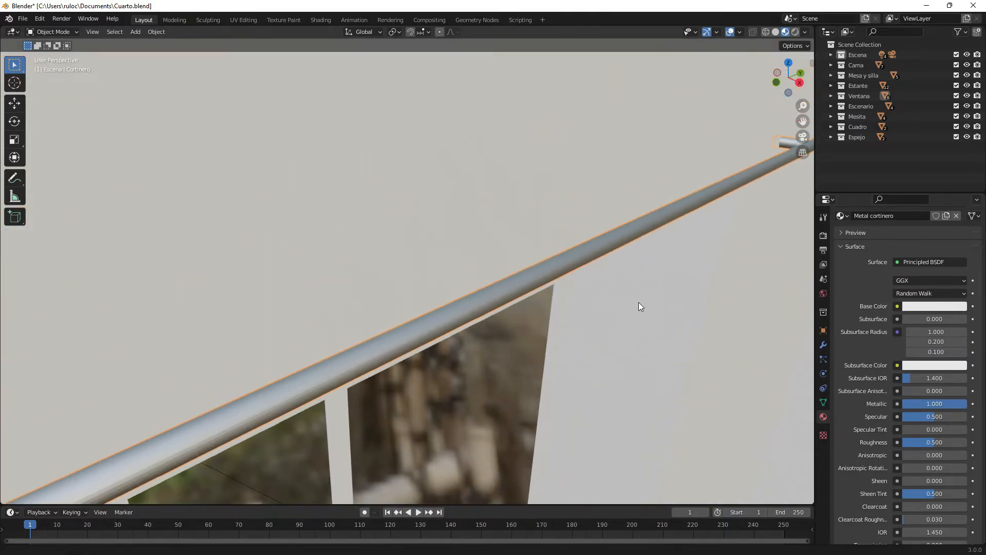
click(918, 306)
drag(913, 199, 957, 218)
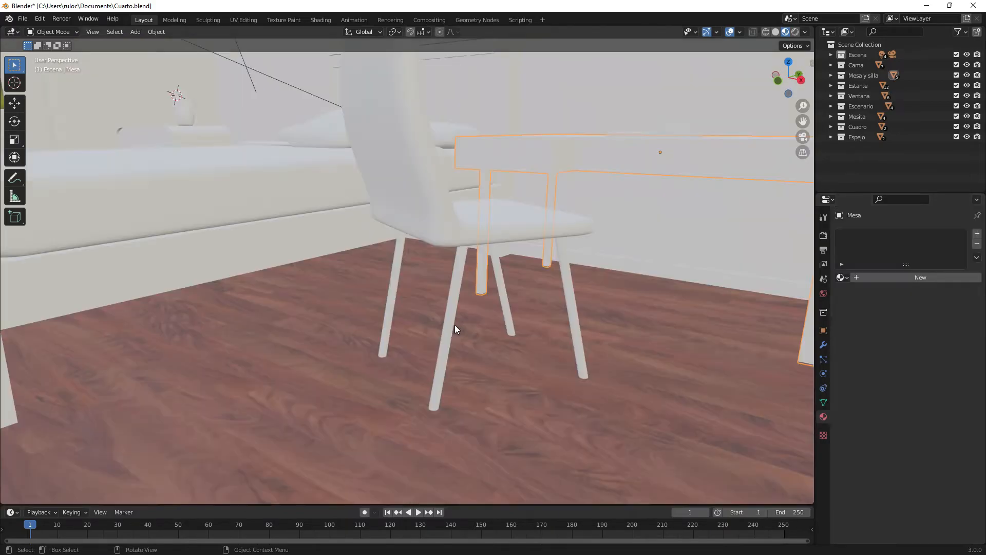
Assign the existing "Metal cortinero" material to the chair legs
click(451, 329)
click(840, 278)
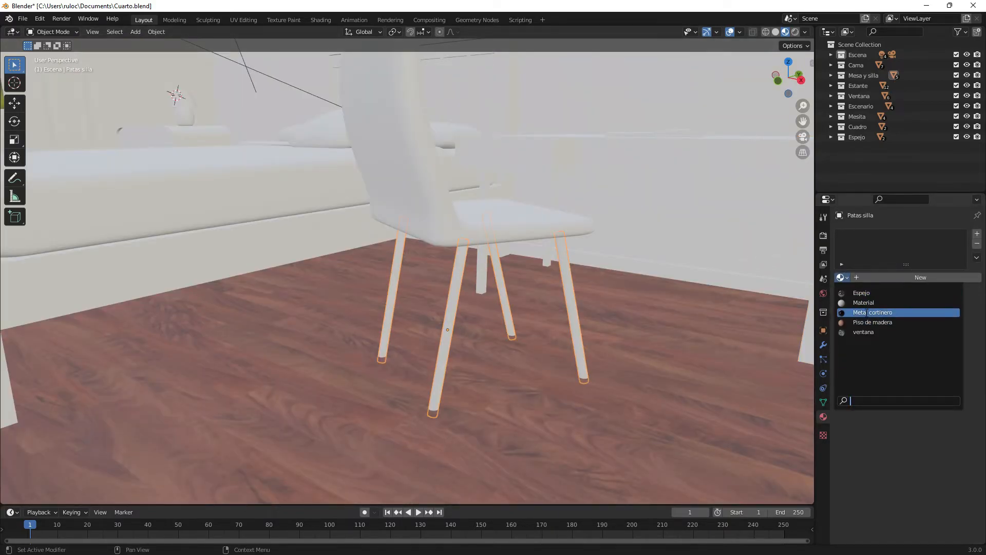
click(869, 313)
scroll(553, 305, down, 10)
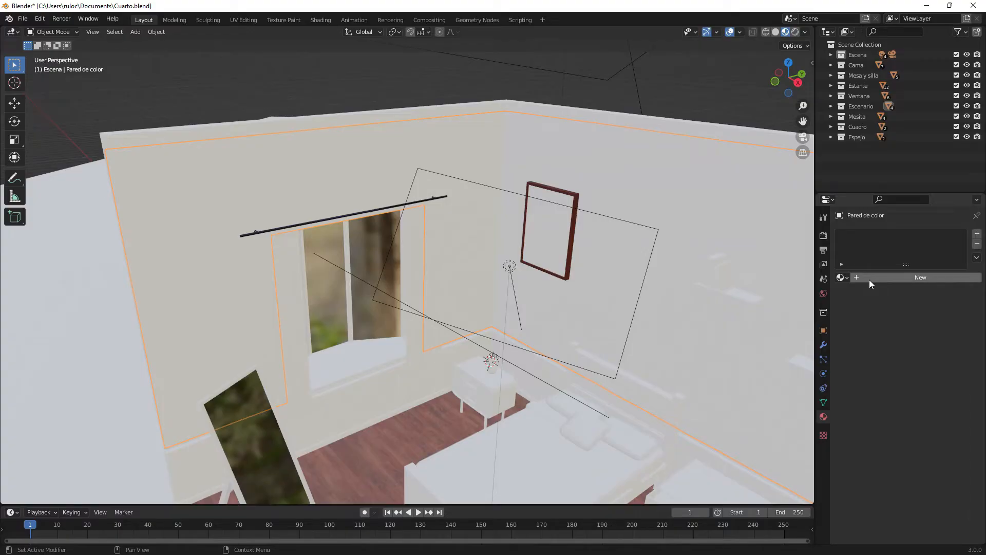
Create a material named "Pared" on the colored wall and adjust its base color to a light cream
click(869, 279)
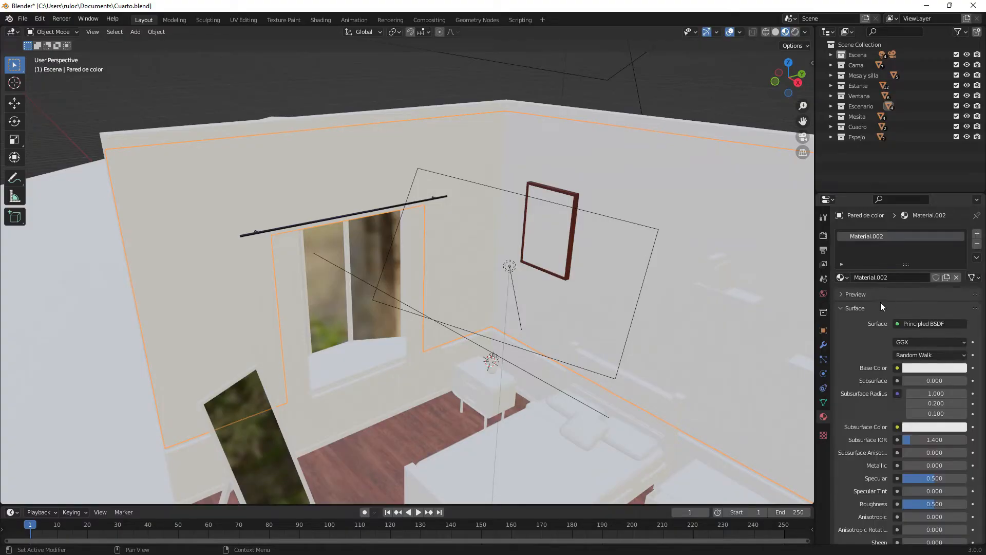
click(920, 368)
click(884, 278)
text(Pared)
key(Return)
click(925, 368)
drag(924, 263, 915, 279)
mouse_move(920, 274)
mouse_down()
mouse_move(911, 255)
mouse_move(919, 248)
mouse_up()
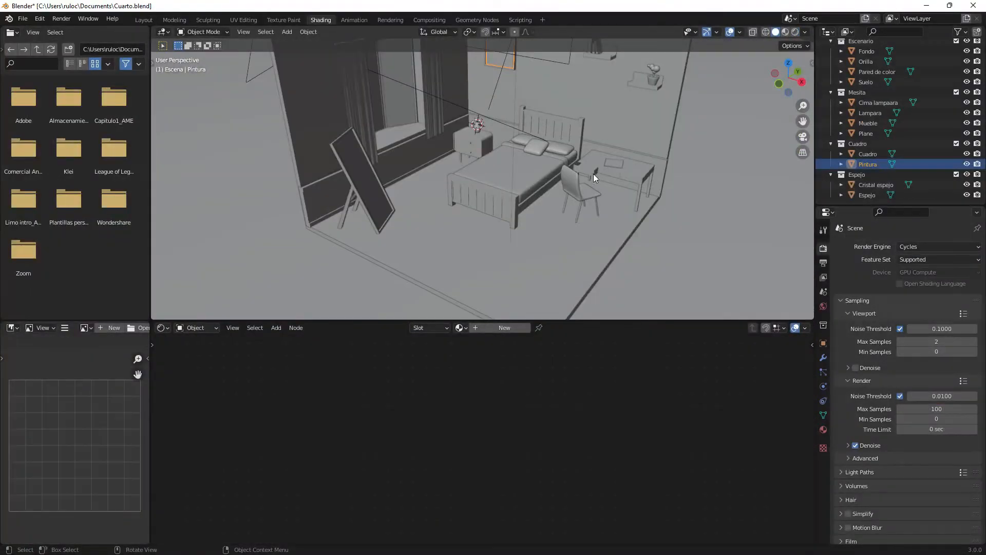
Create a new material on the Pintura object inside the picture frame and add an Image Texture node to it
shift+middle_drag(594, 174, 585, 281)
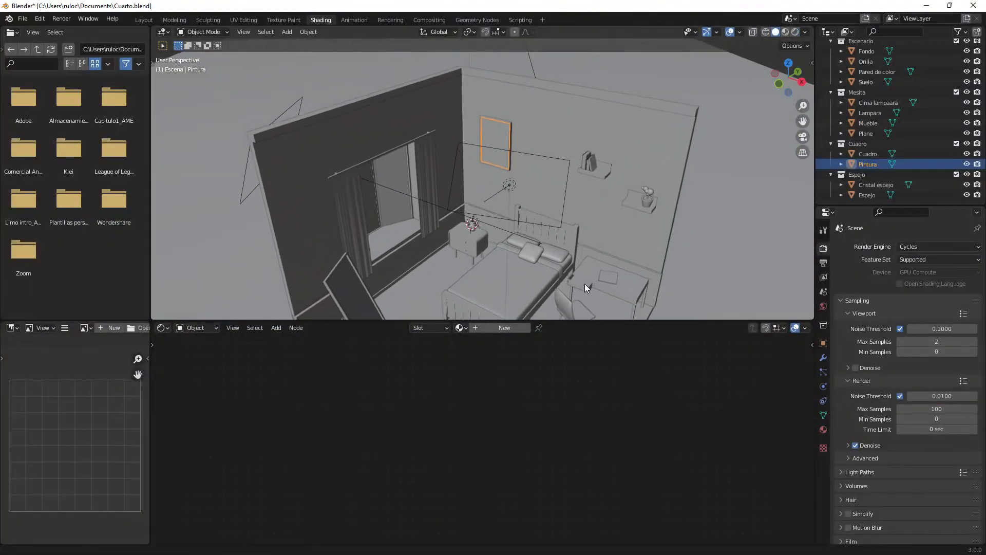
click(496, 328)
scroll(600, 488, down, 3)
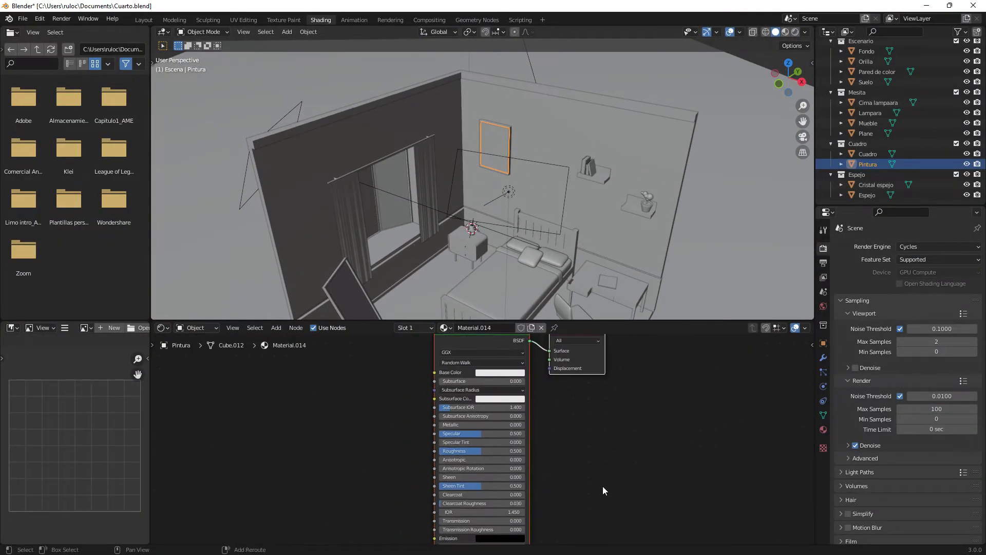
middle_drag(431, 436, 519, 412)
key(shift+a)
click(518, 409)
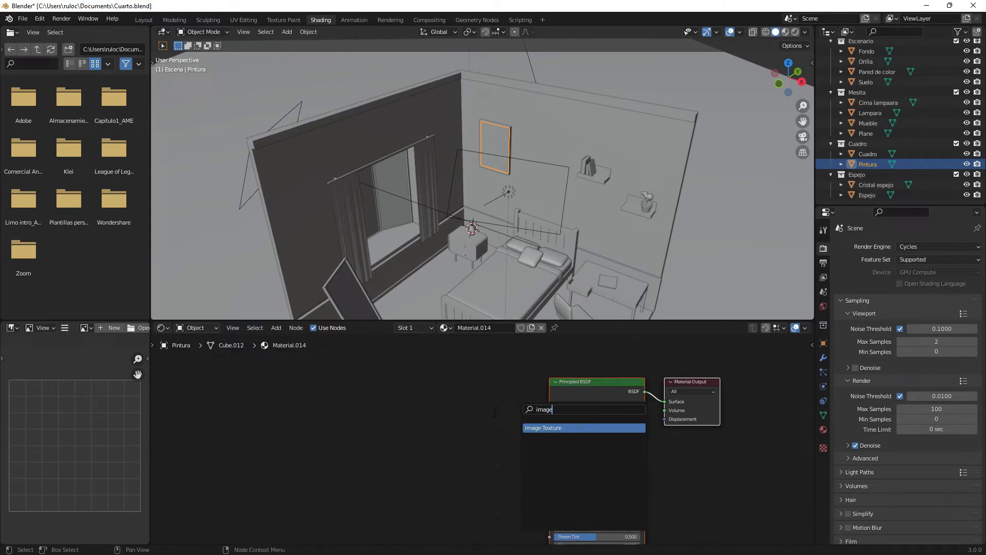
click(544, 428)
click(504, 380)
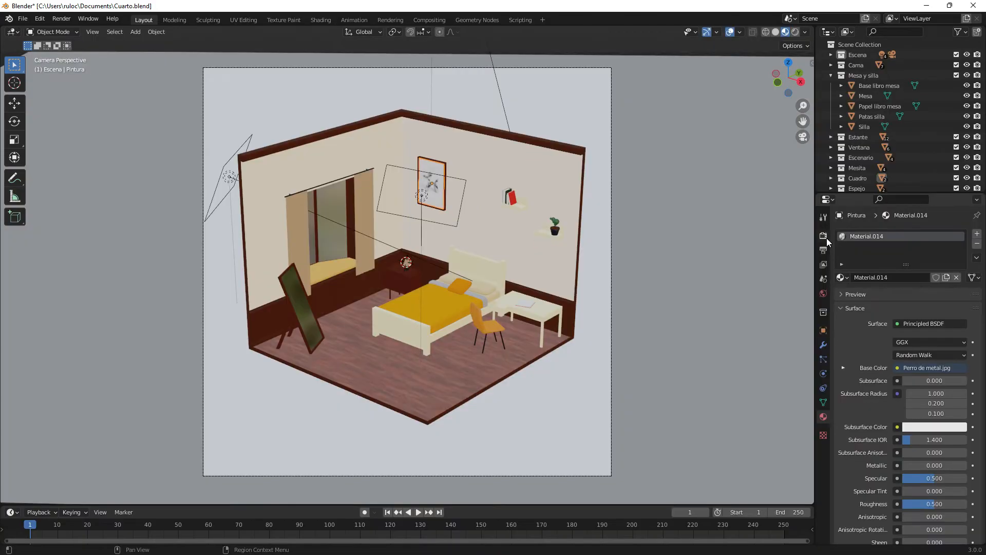
Go through the scene's Cycles render settings
click(824, 235)
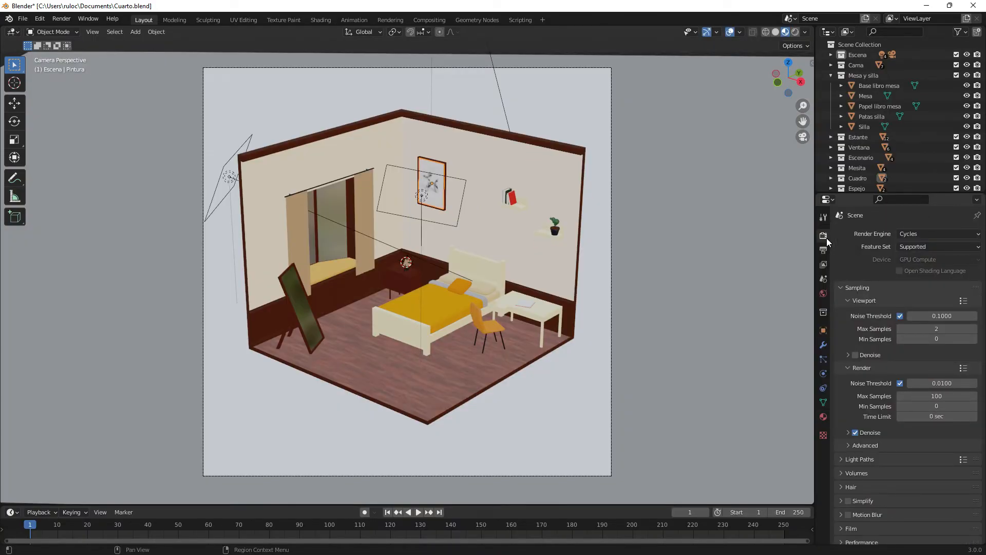
scroll(895, 333, down, 2)
click(899, 355)
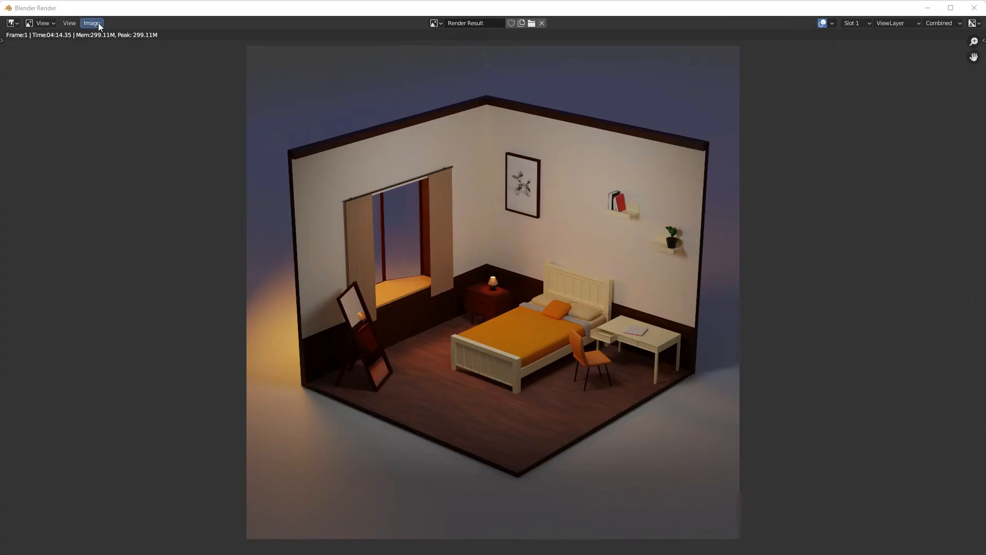
Start saving the rendered image as a PNG and choose the Desktop as the destination folder
click(98, 24)
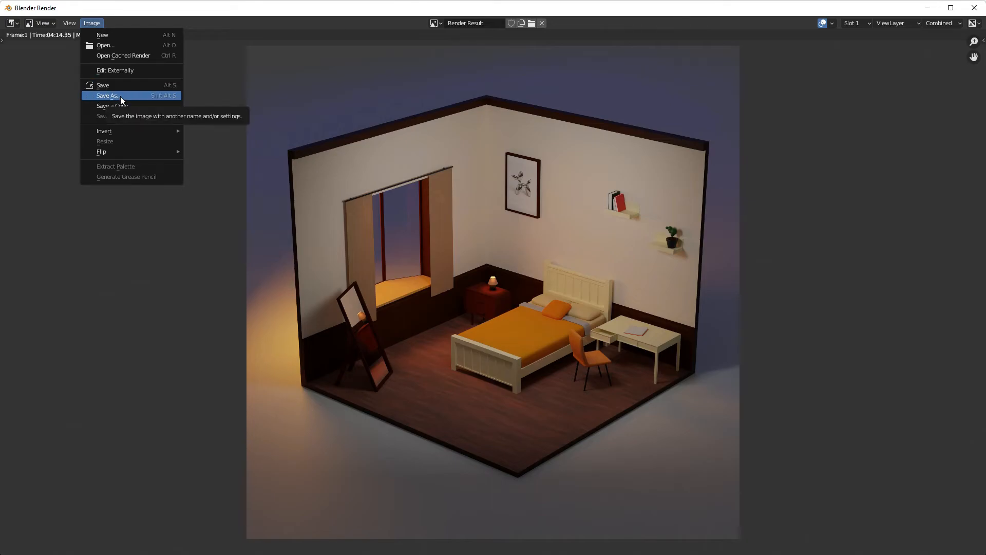
click(128, 85)
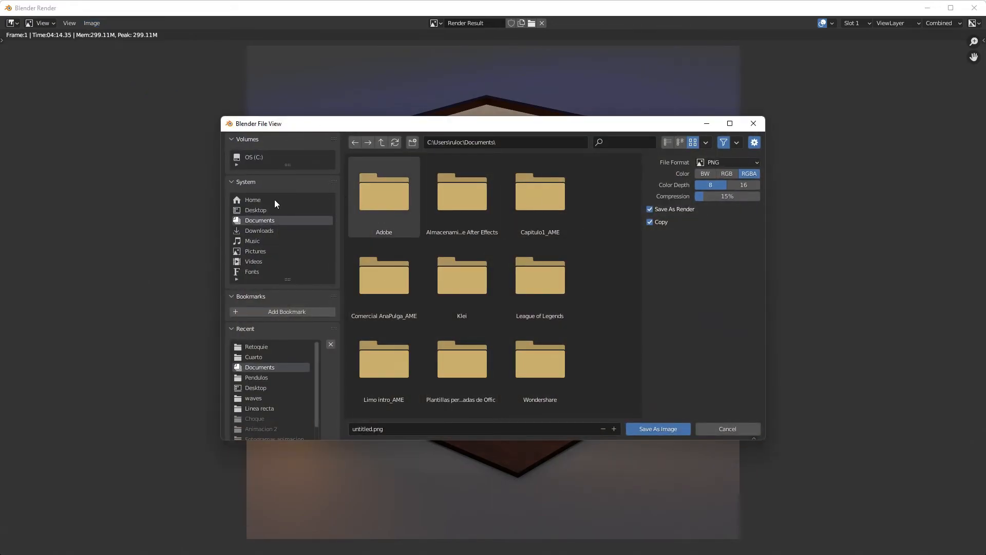
click(267, 212)
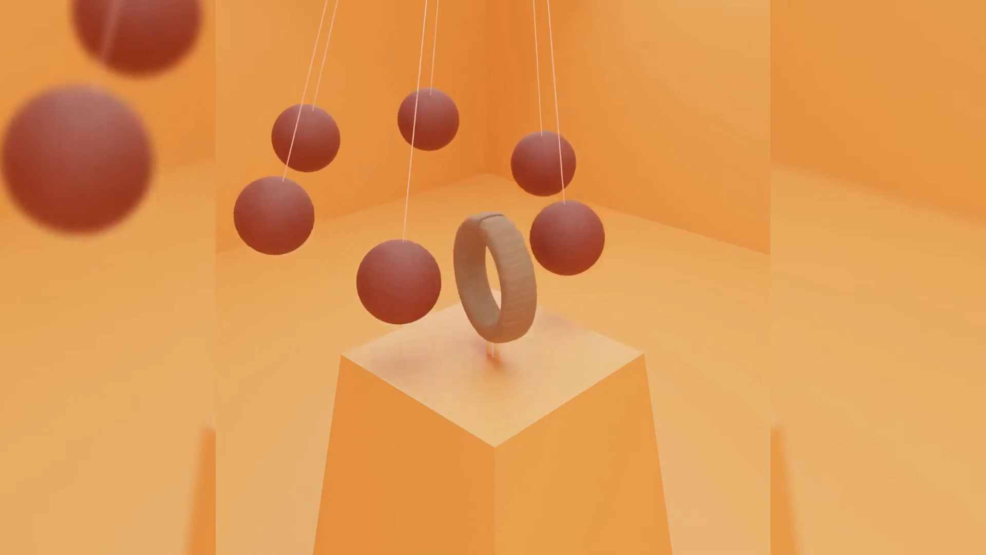